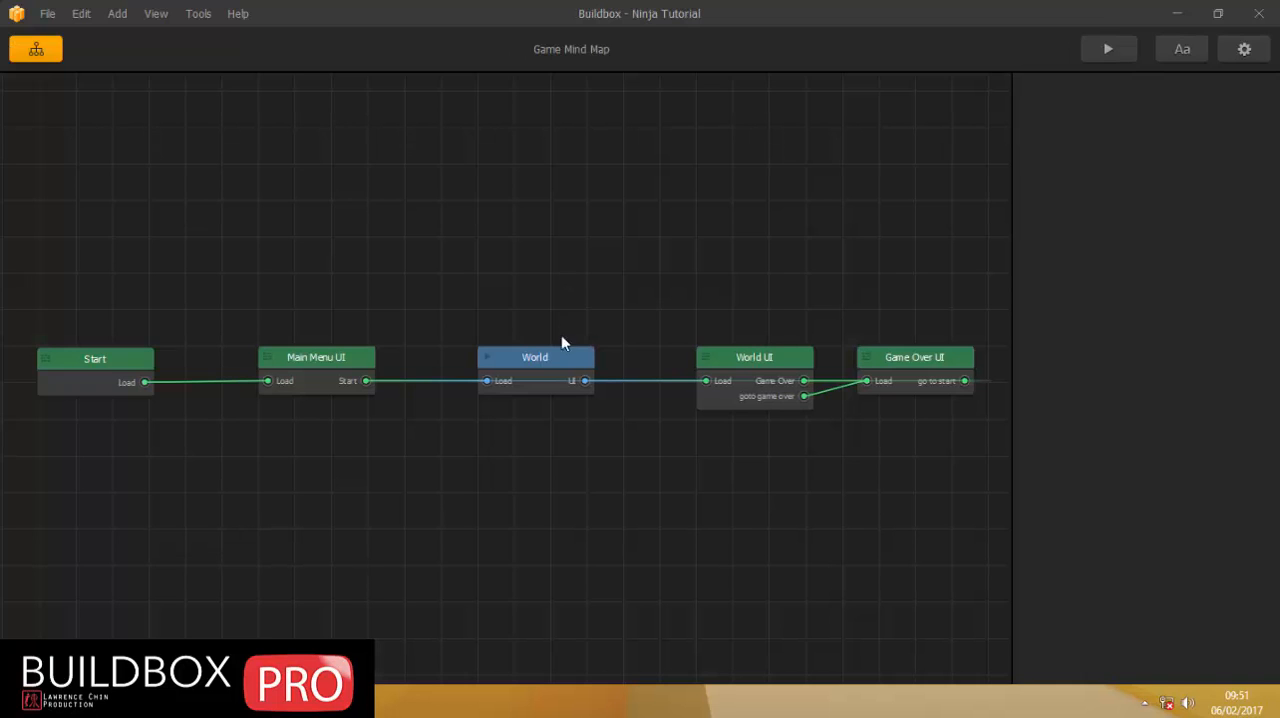
Playtest the World scene in the preview, using the potion button and restarting after the game-over screen, and close the preview.
double_click(555, 357)
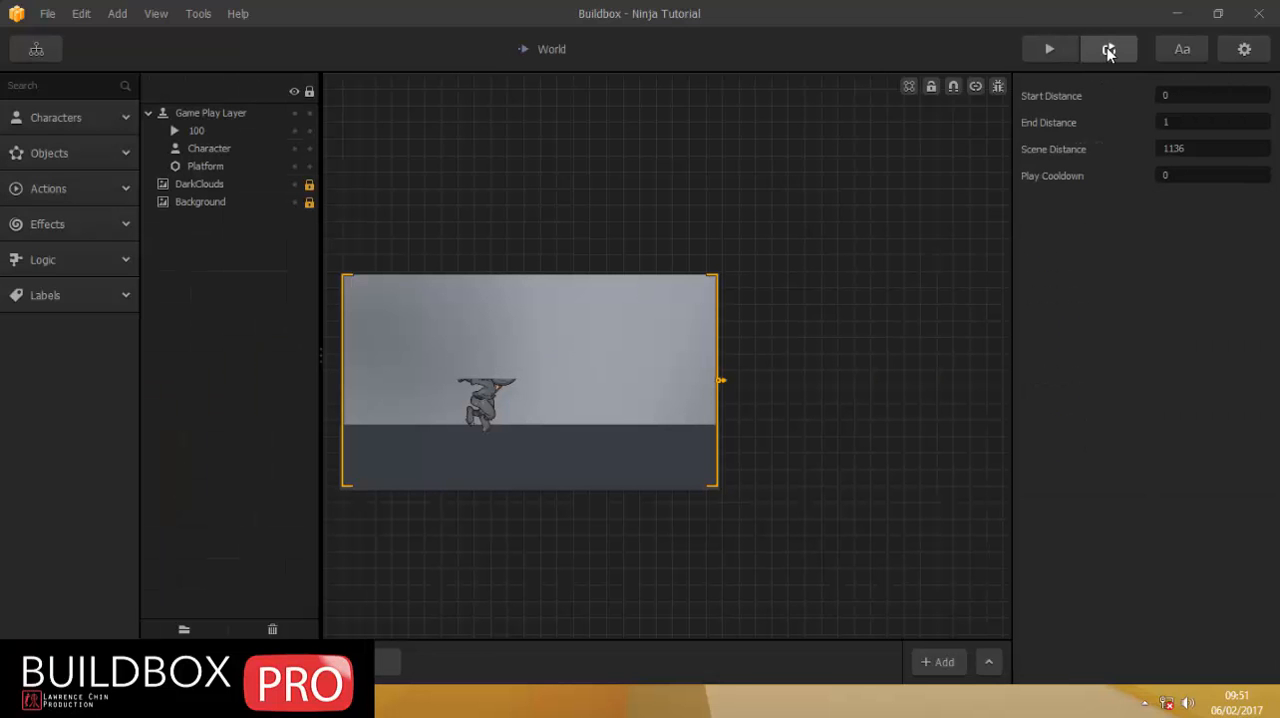
click(1108, 50)
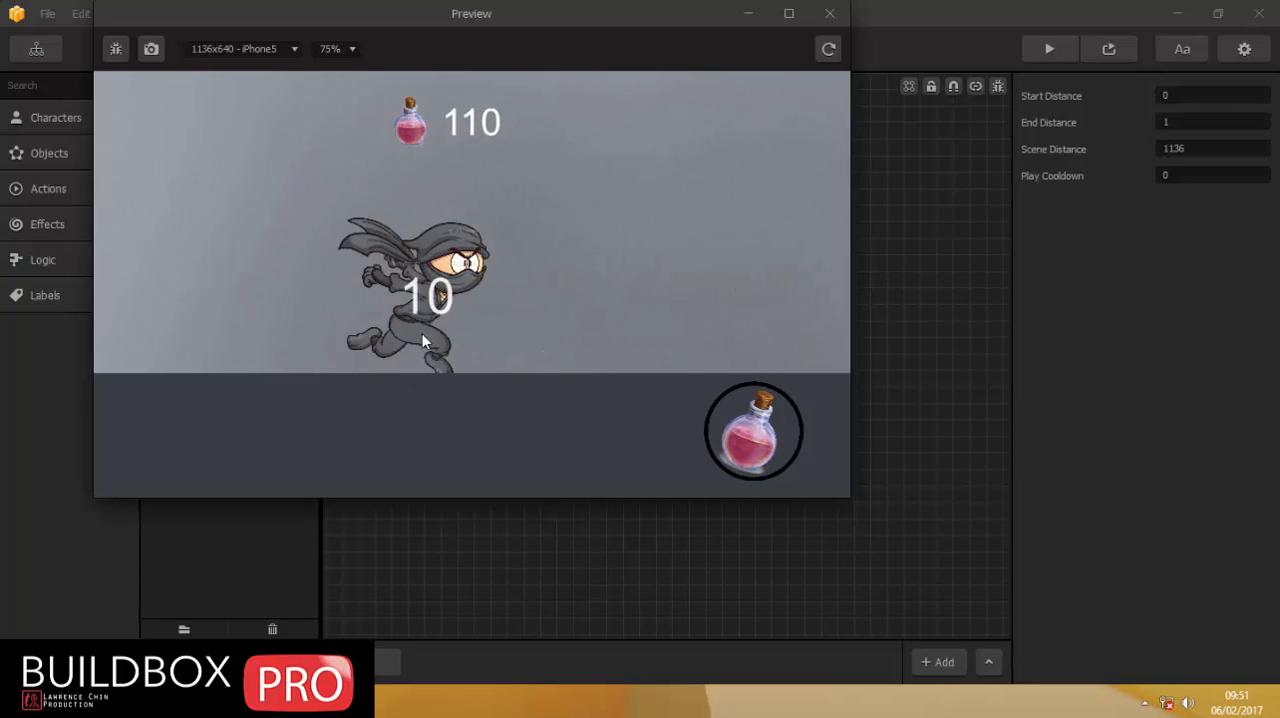
click(752, 441)
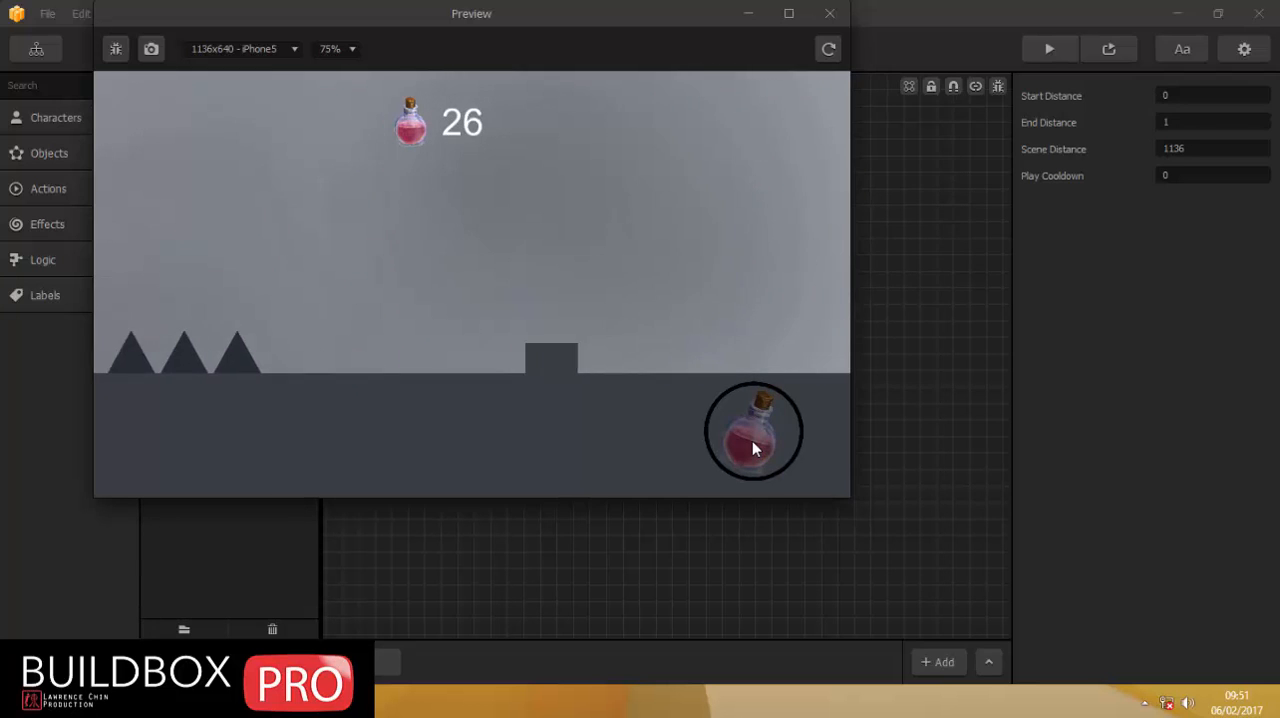
click(752, 441)
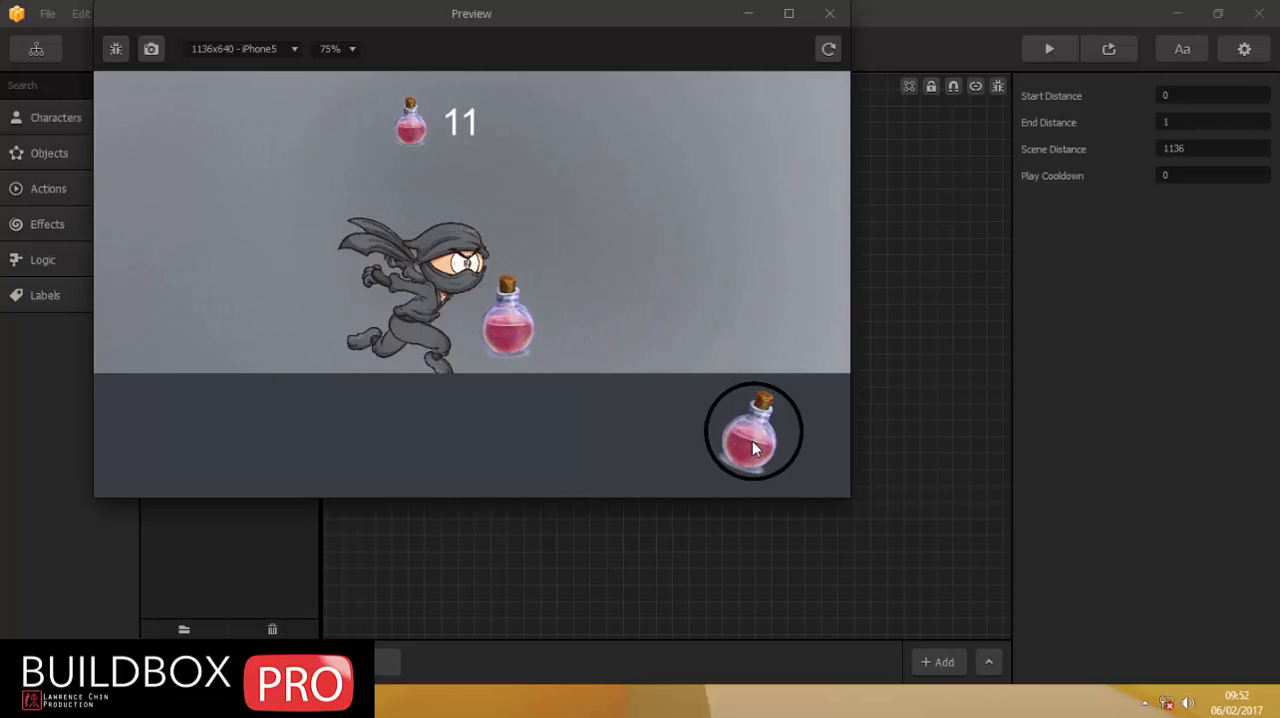
click(737, 418)
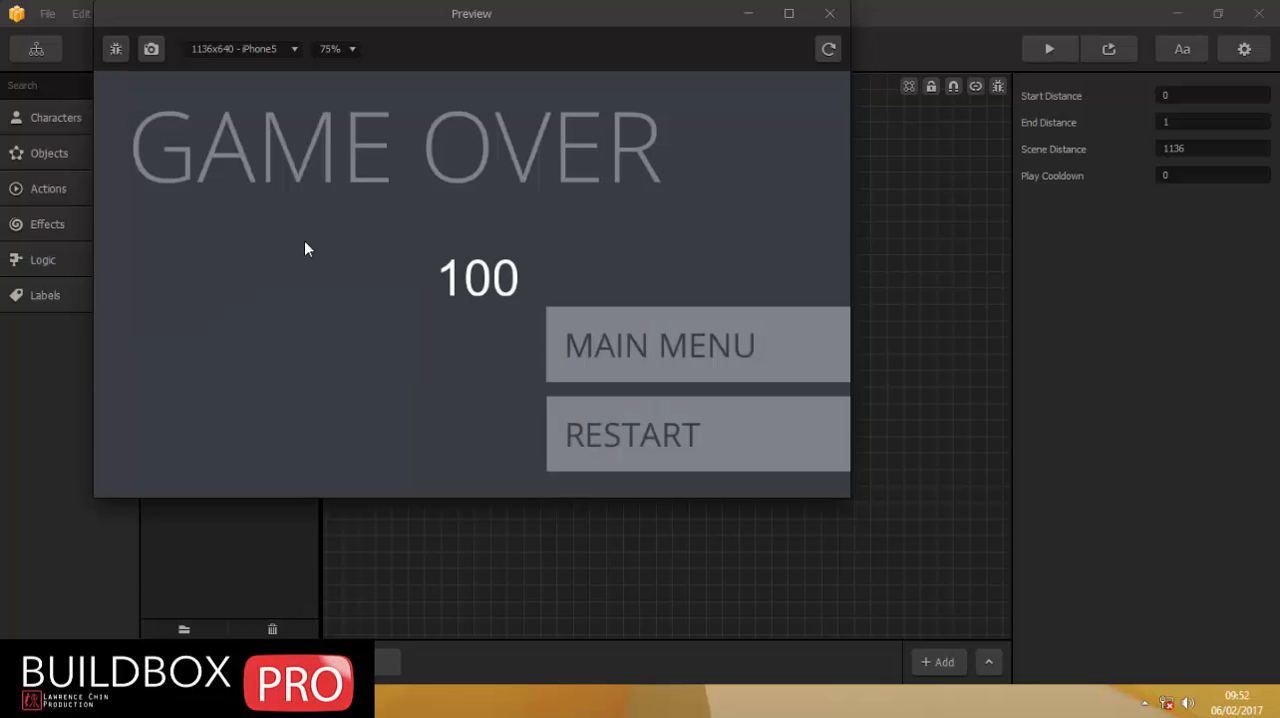
click(632, 424)
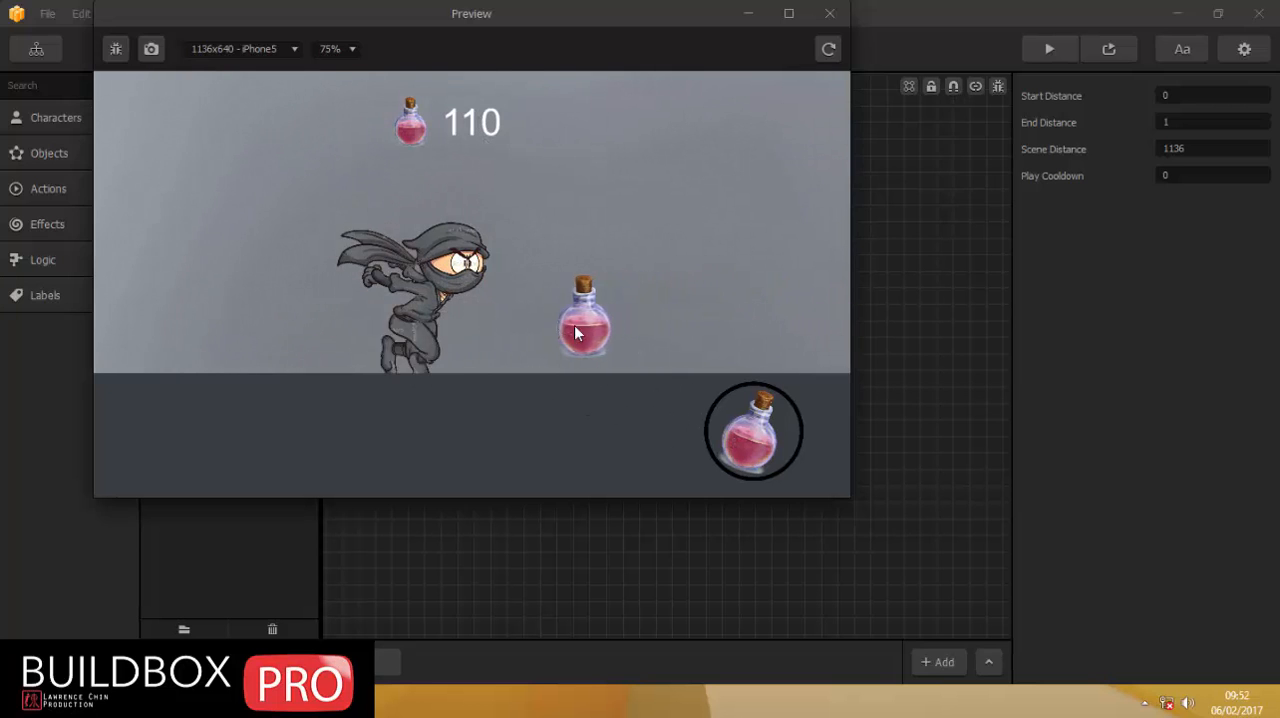
click(752, 440)
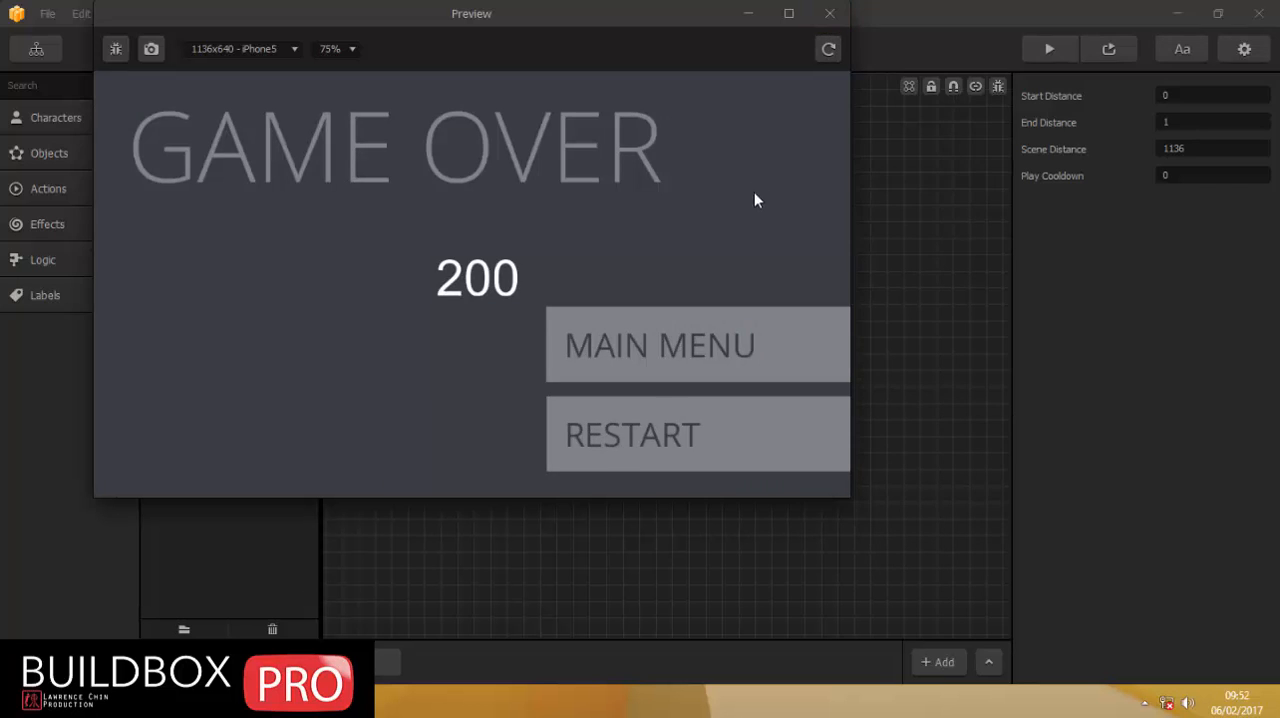
click(830, 13)
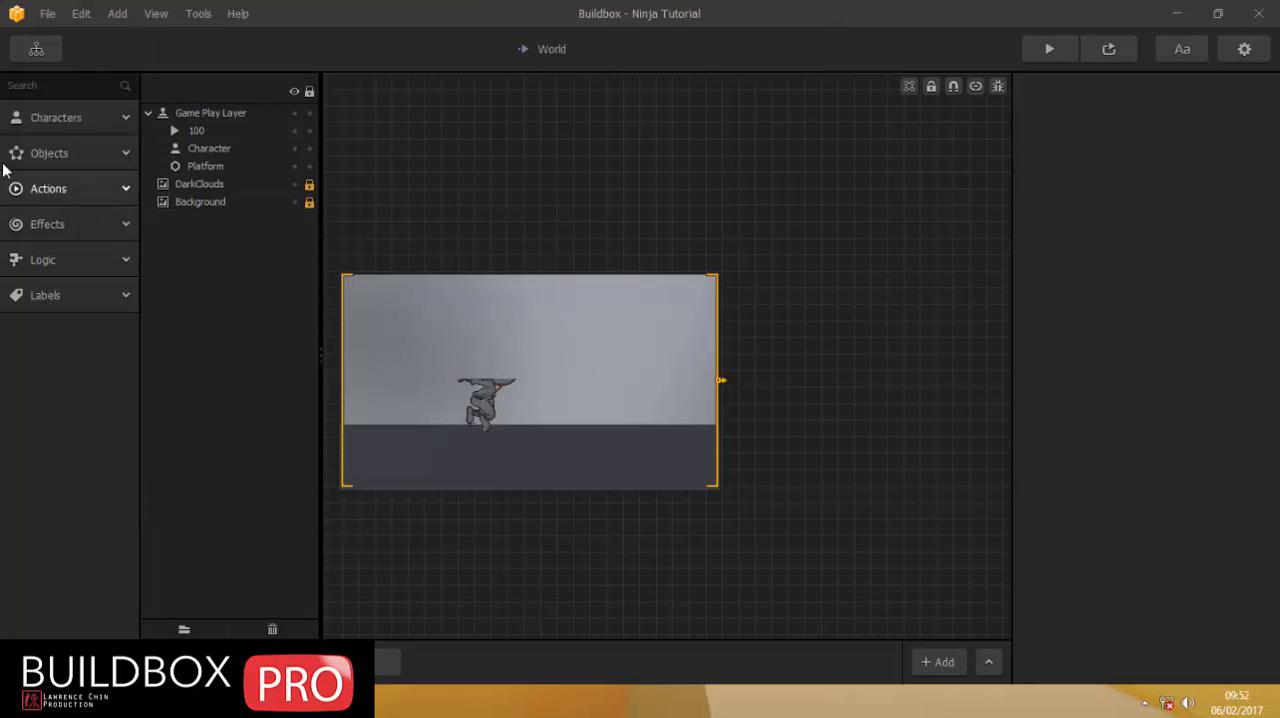
Create a new project with the Runner gameplay type, discarding unsaved changes to the current one.
click(48, 14)
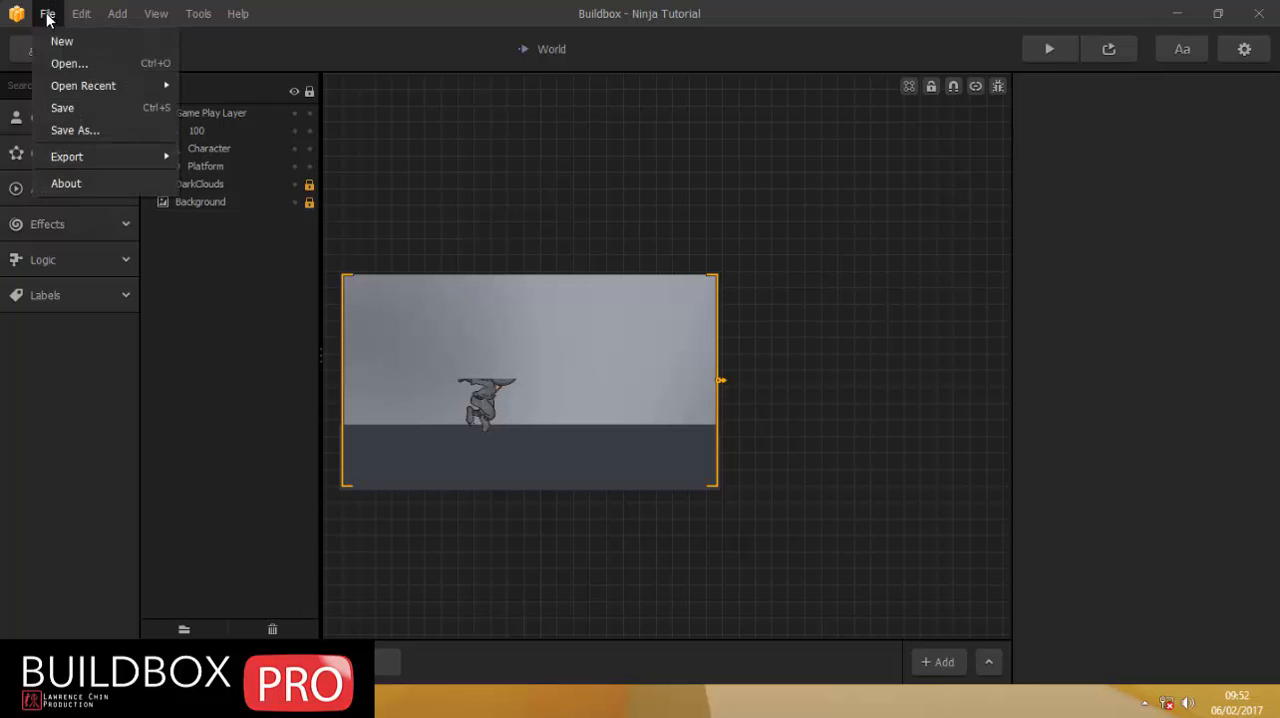
click(55, 40)
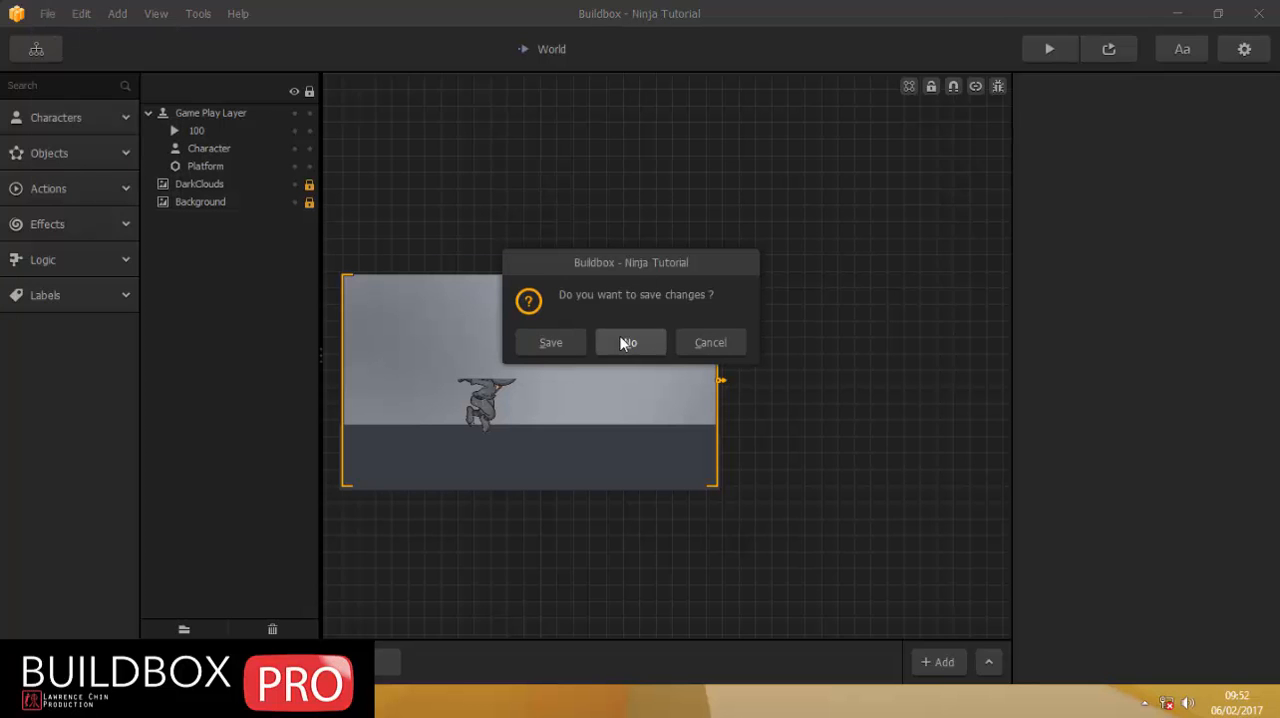
click(624, 342)
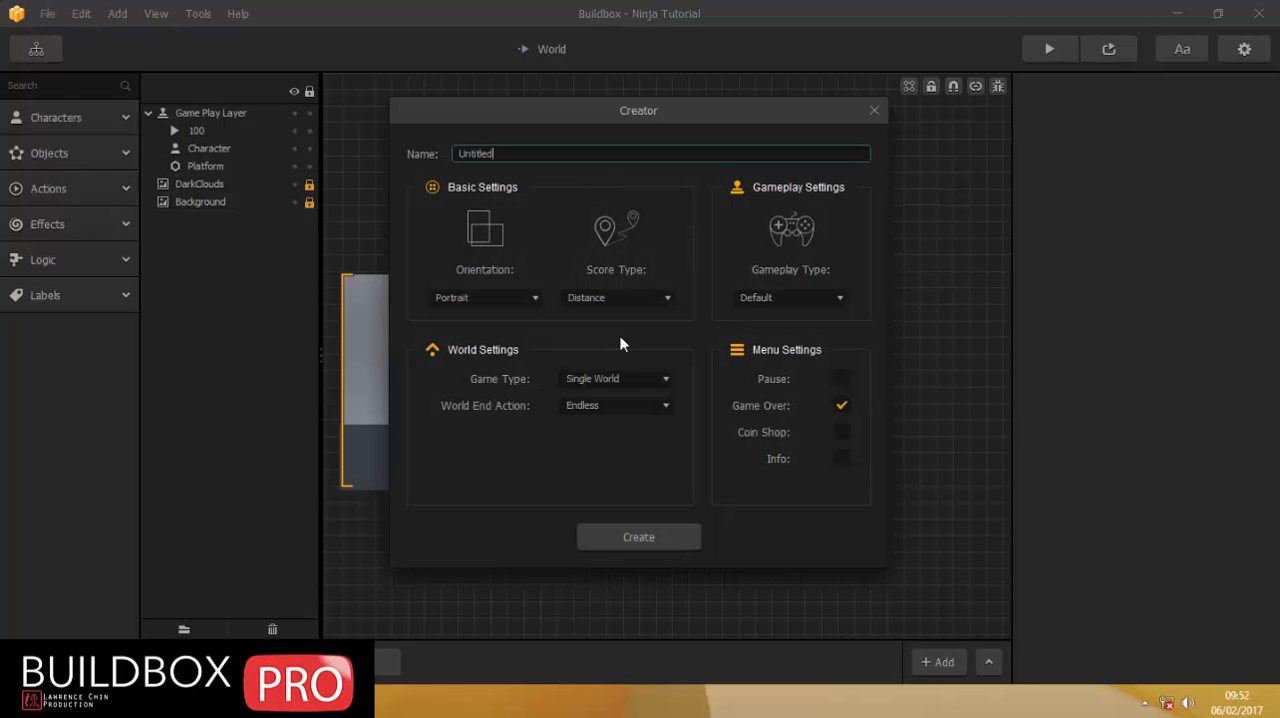
click(765, 293)
click(766, 590)
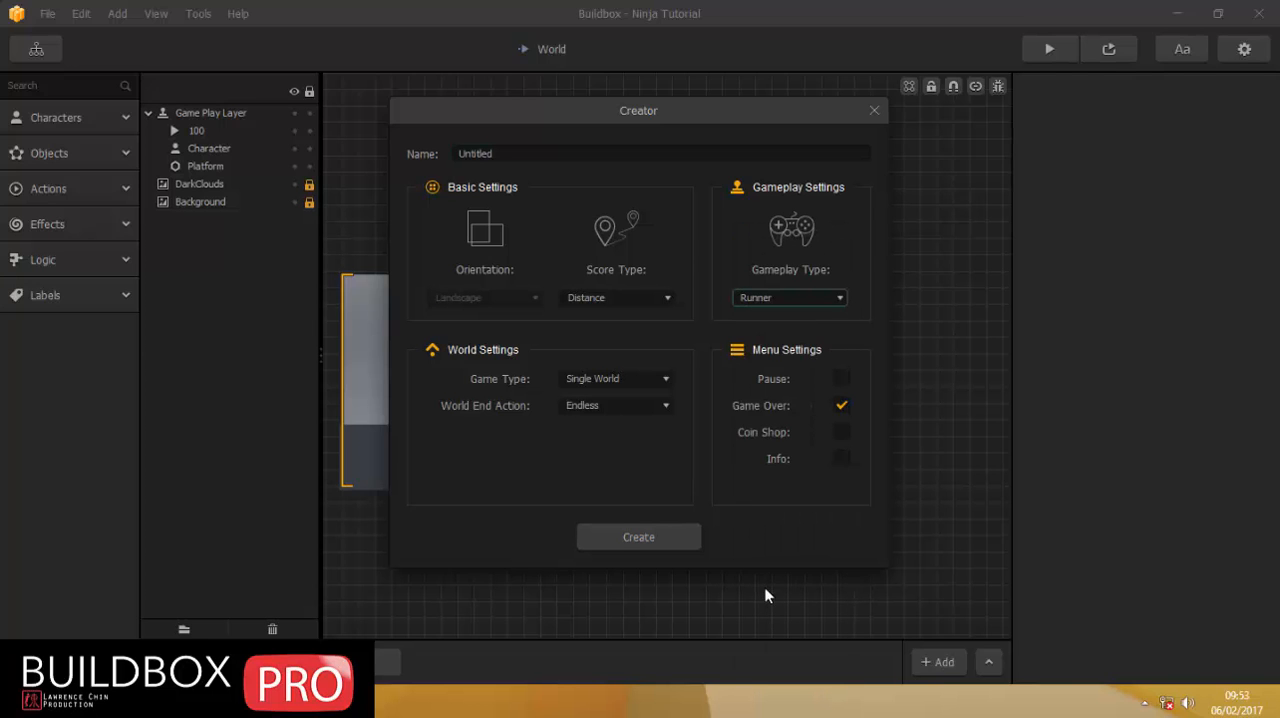
click(610, 538)
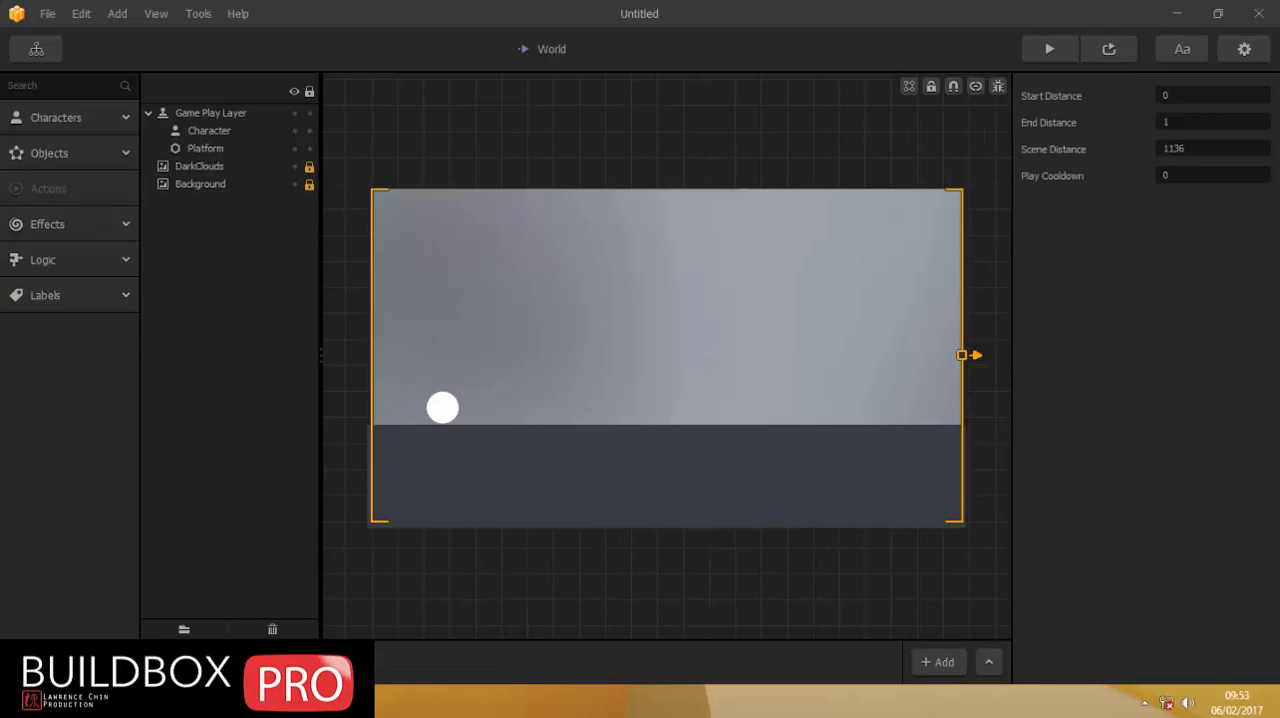
key(alt+Tab)
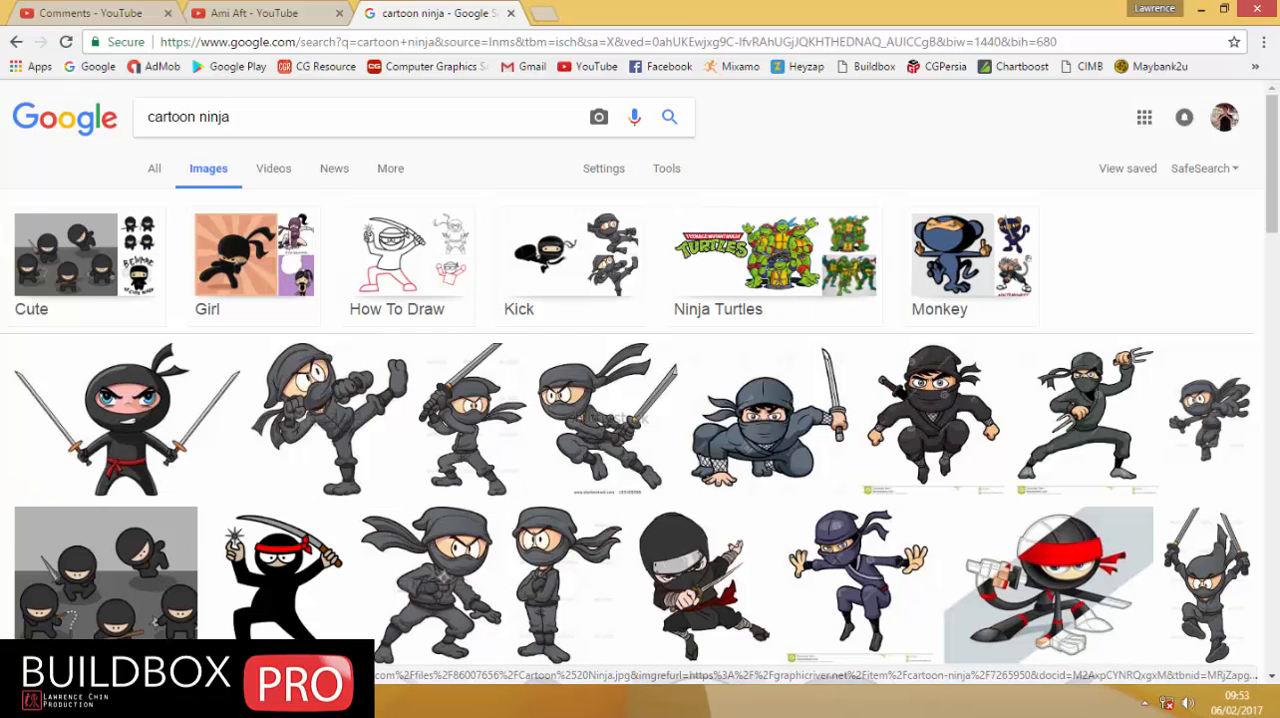
key(alt+Tab)
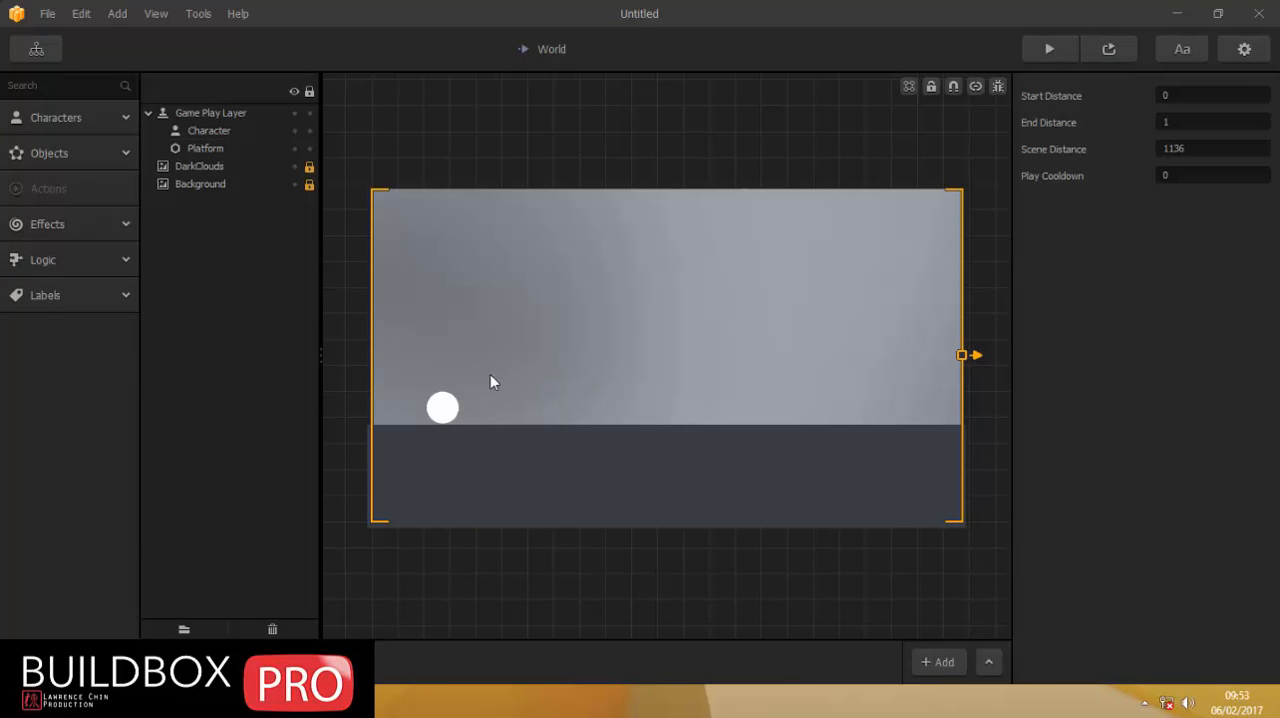
Select the Character asset for editing and open the run folder inside the sprite folder in File Explorer.
click(29, 120)
click(40, 166)
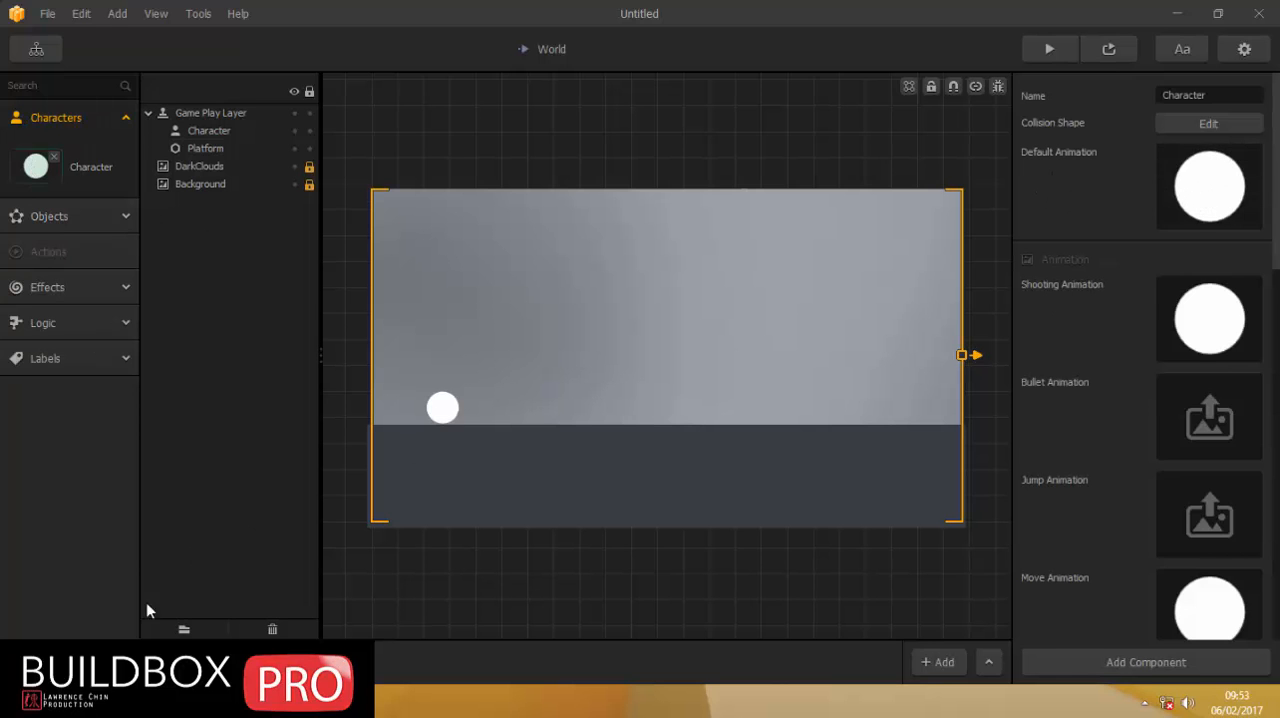
key(alt+Tab)
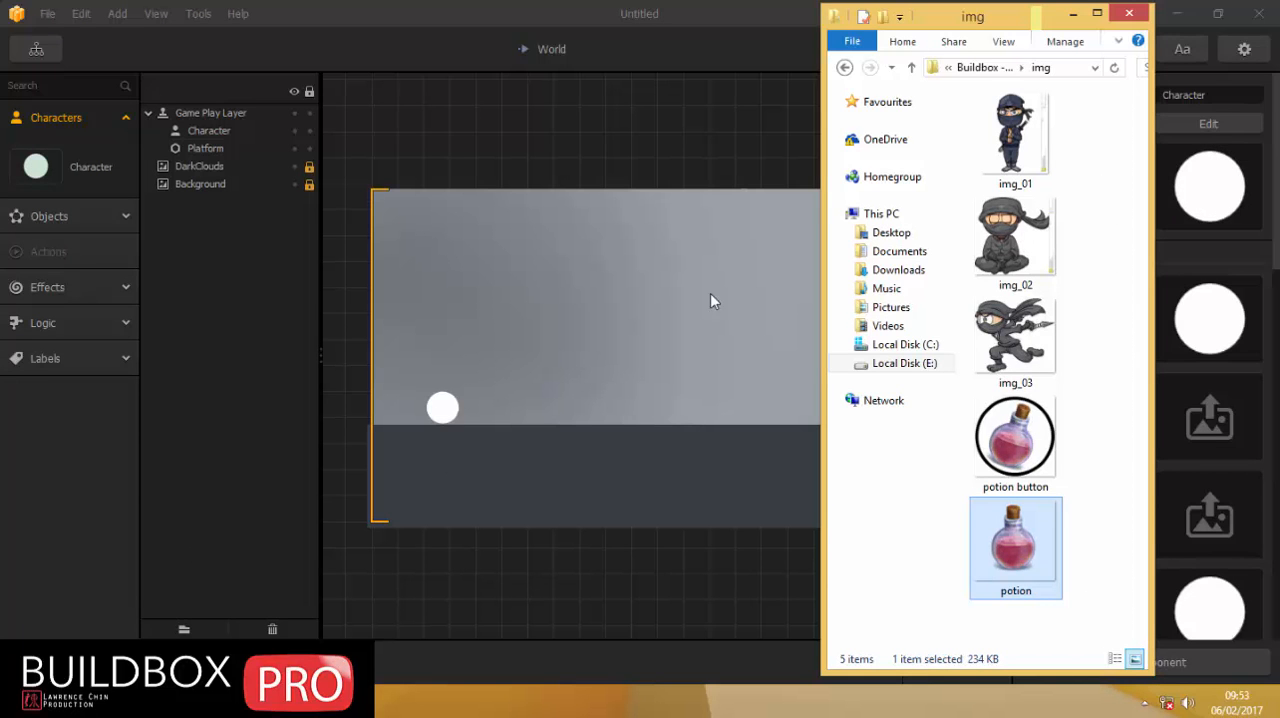
click(912, 70)
double_click(1003, 159)
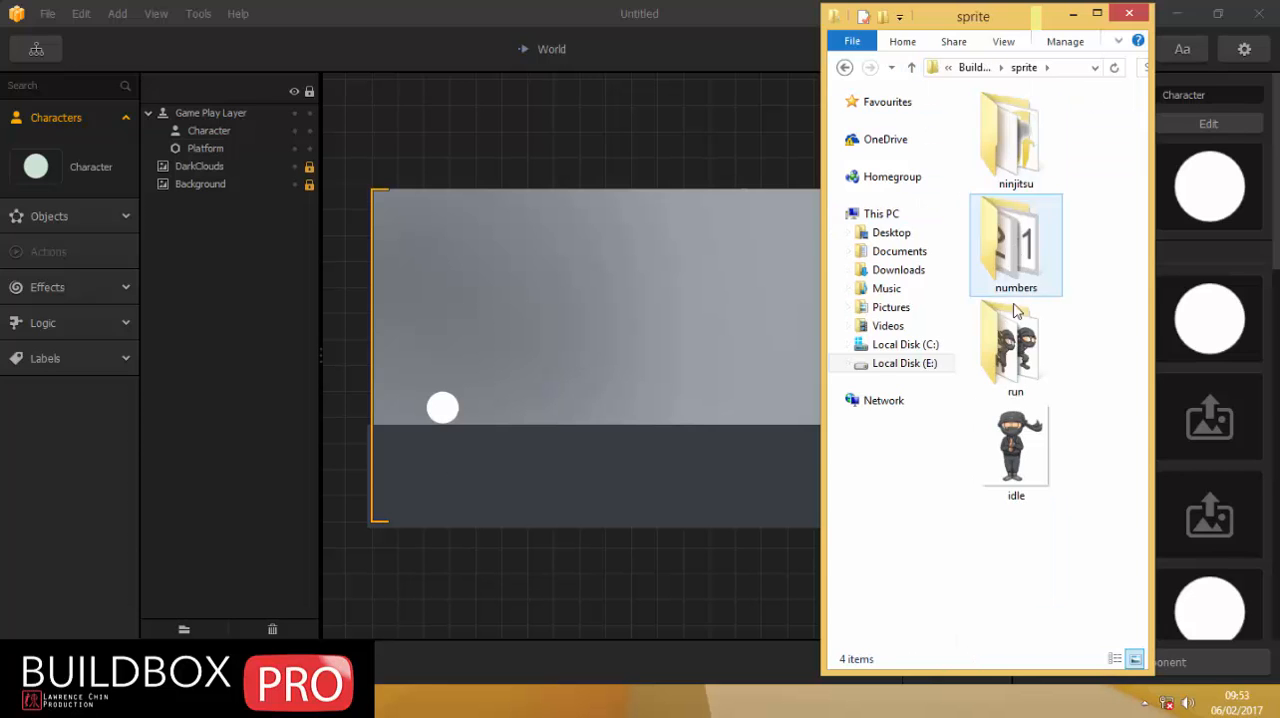
double_click(1010, 370)
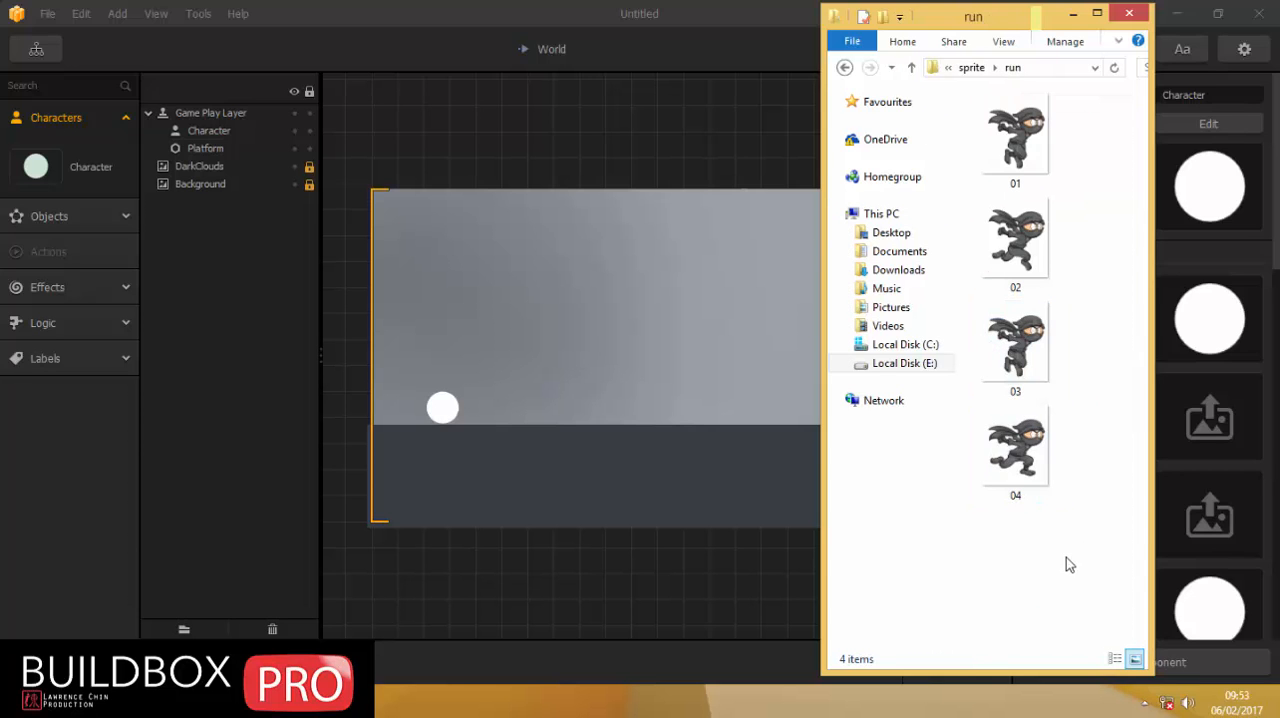
Assign run images 01 to 04 as the Character's default animation and reopen the World scene.
drag(1074, 570, 985, 95)
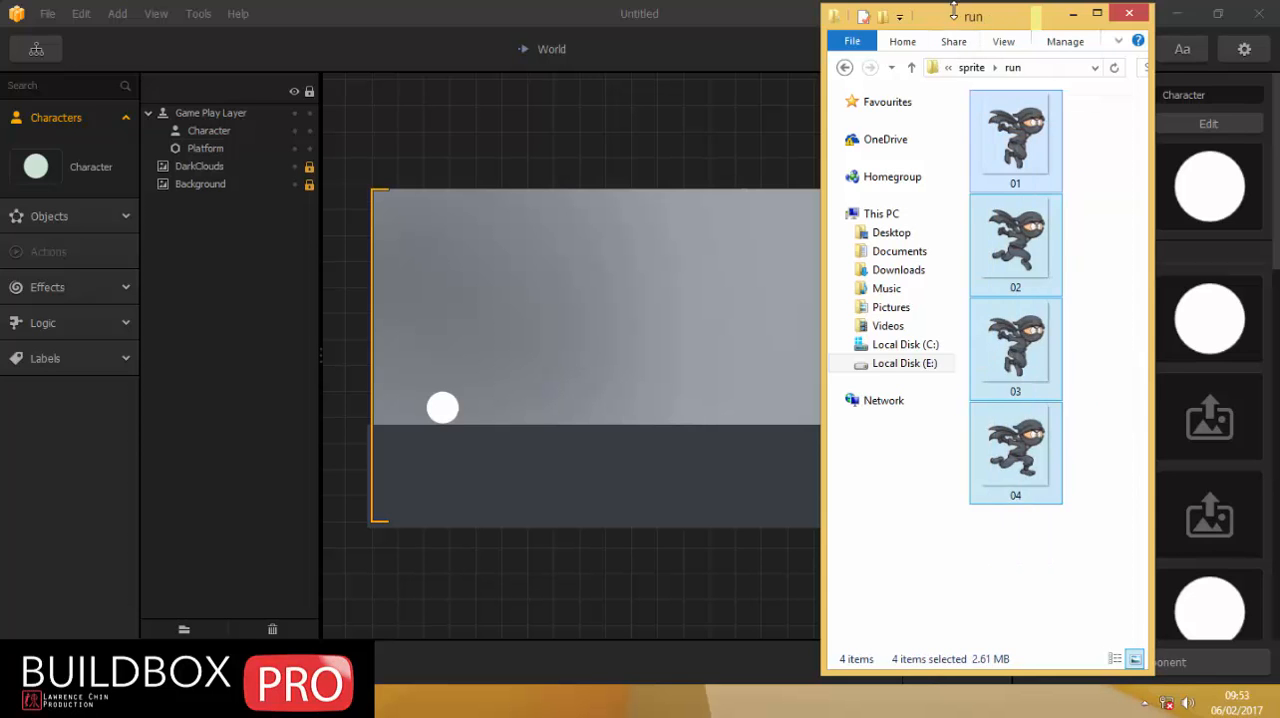
drag(954, 3, 724, 48)
drag(971, 61, 797, 61)
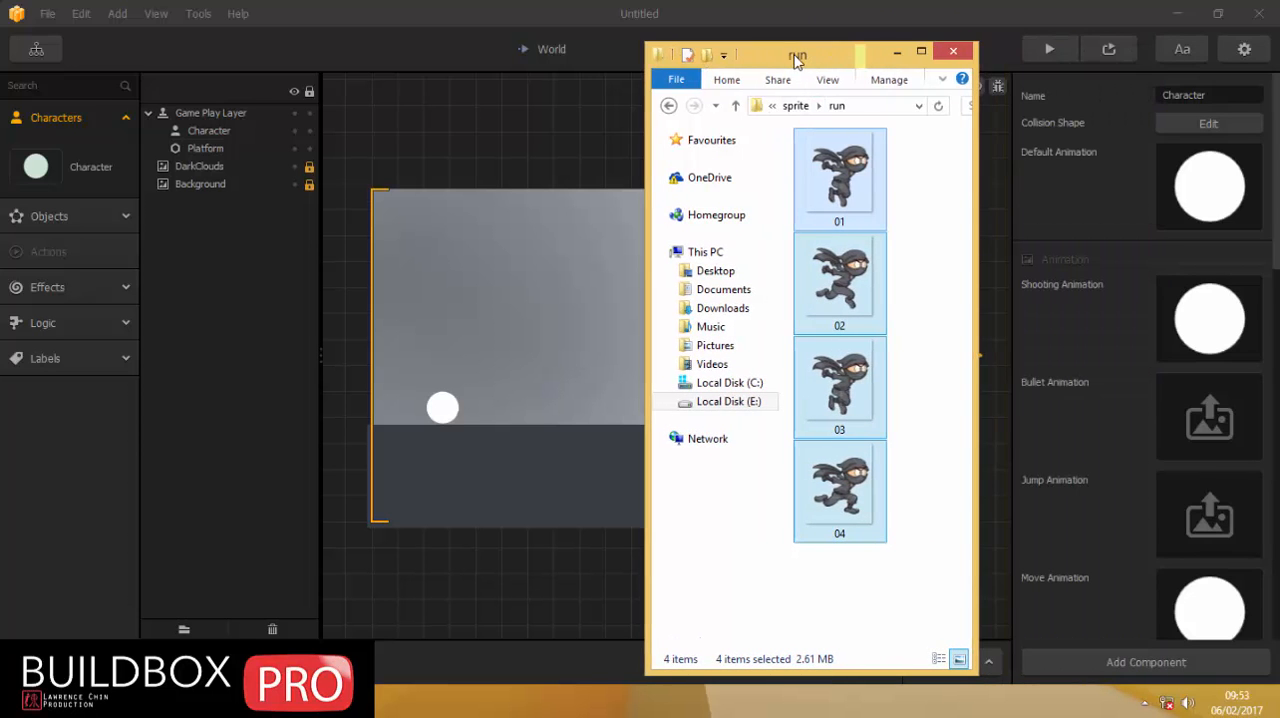
drag(848, 188, 1205, 205)
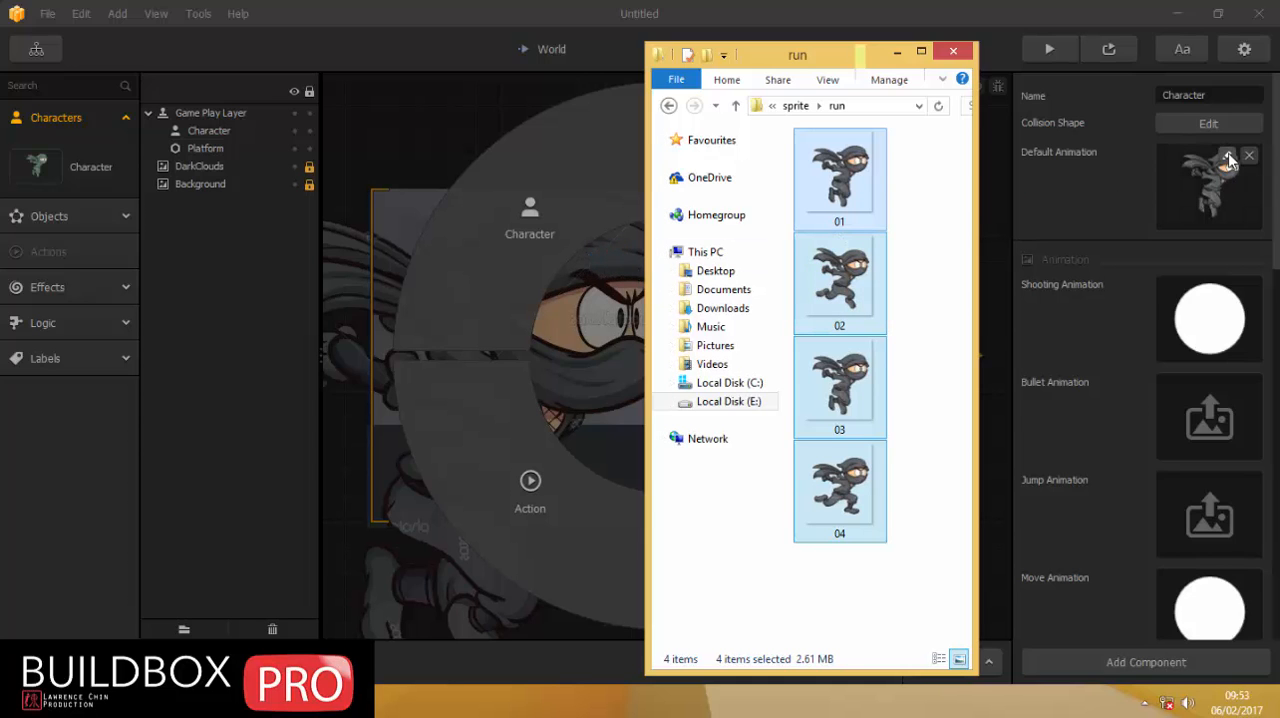
click(538, 9)
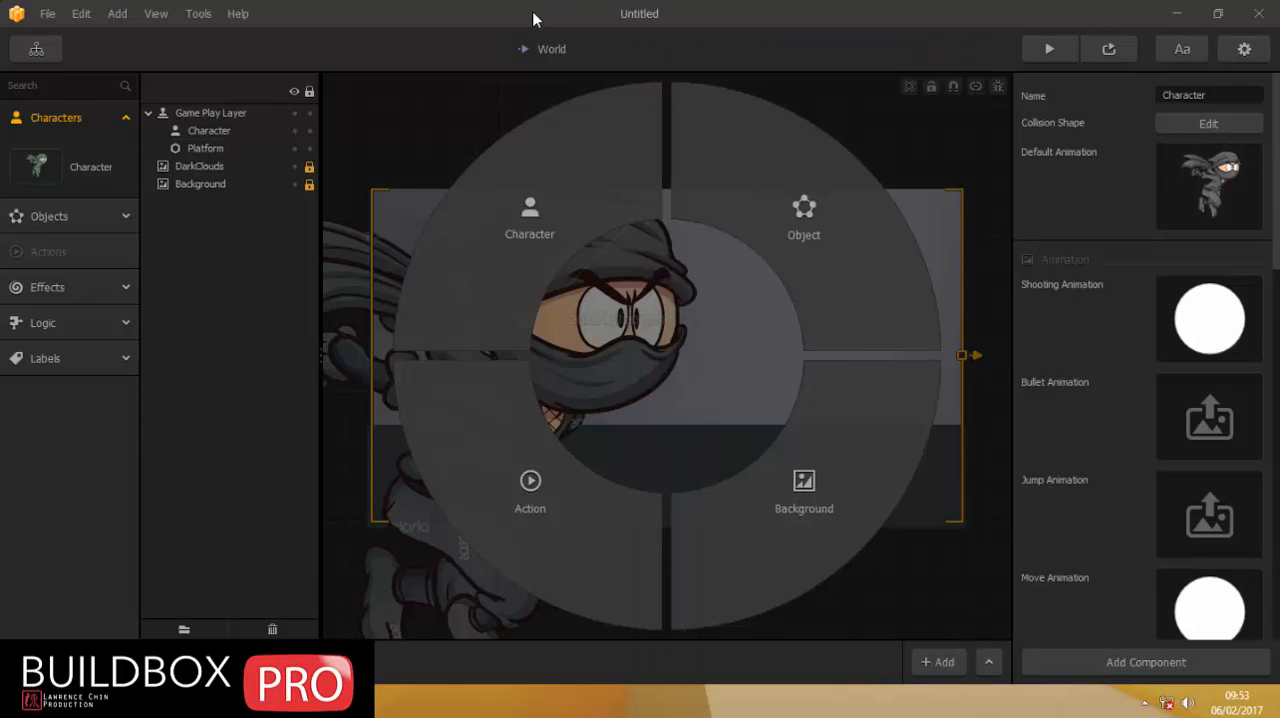
click(40, 50)
double_click(533, 368)
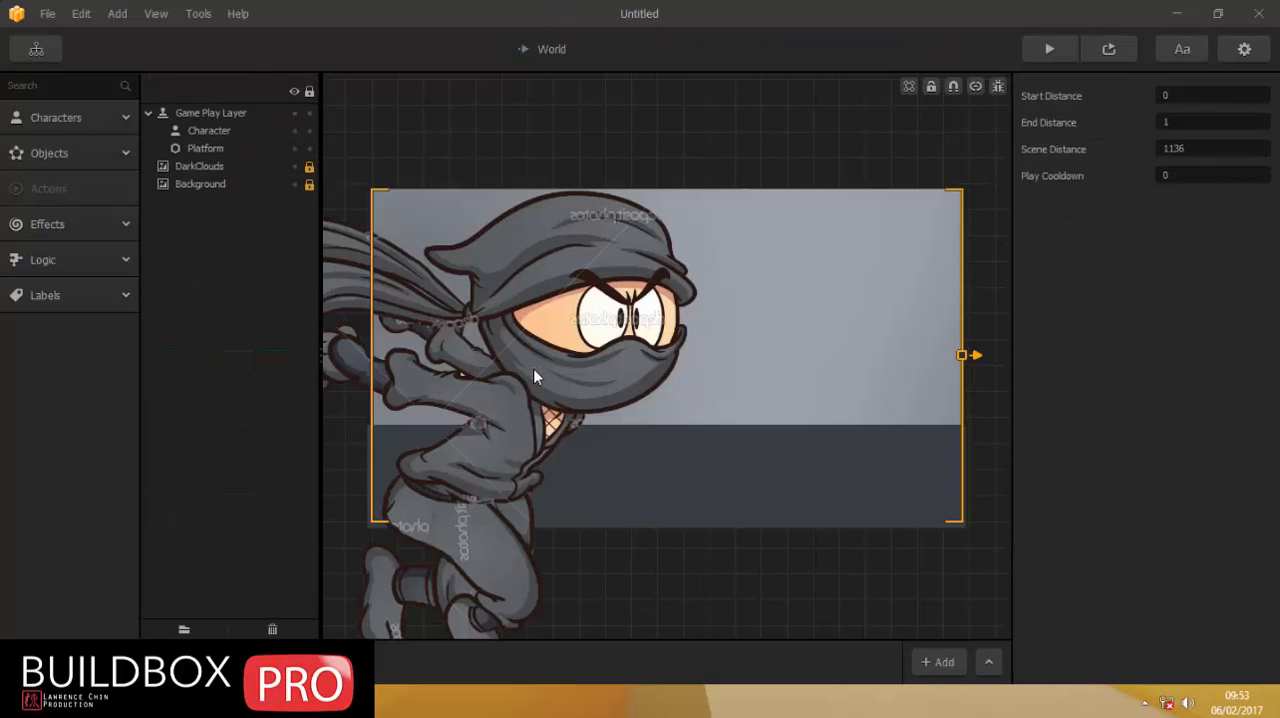
Move the ninja character toward the middle of the scene, to about position 442, 404.
click(546, 262)
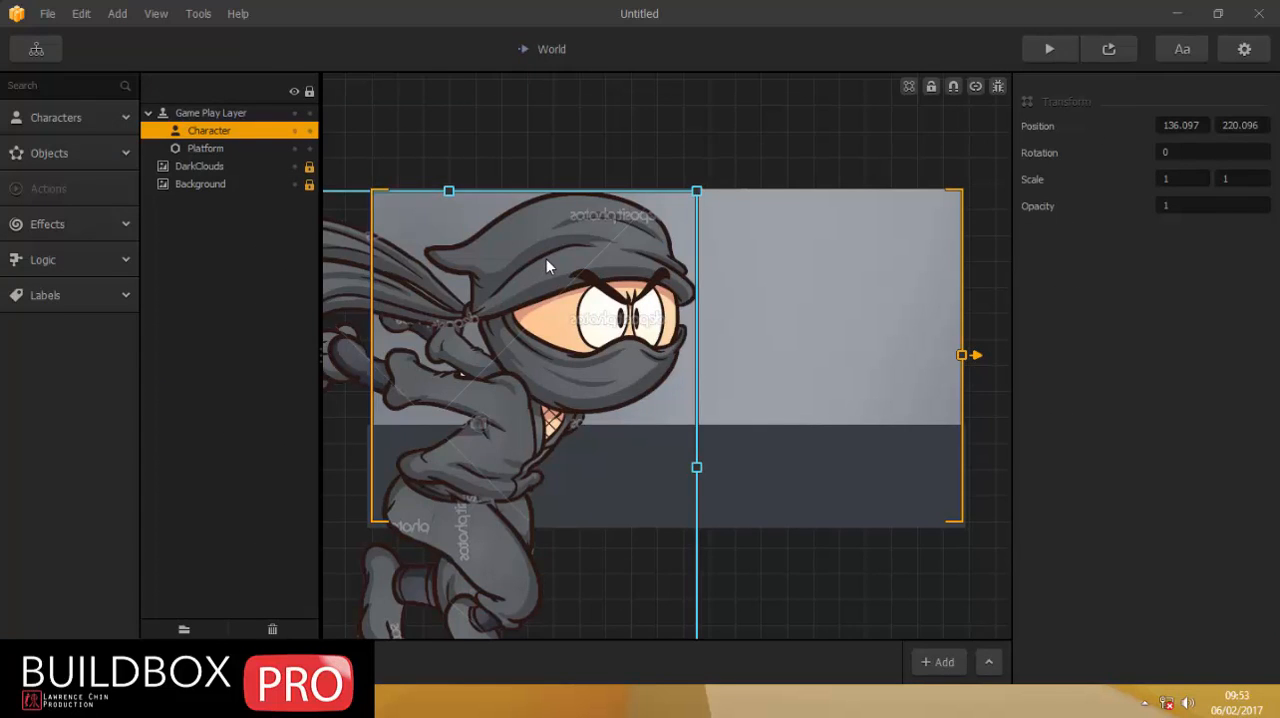
drag(546, 260, 629, 276)
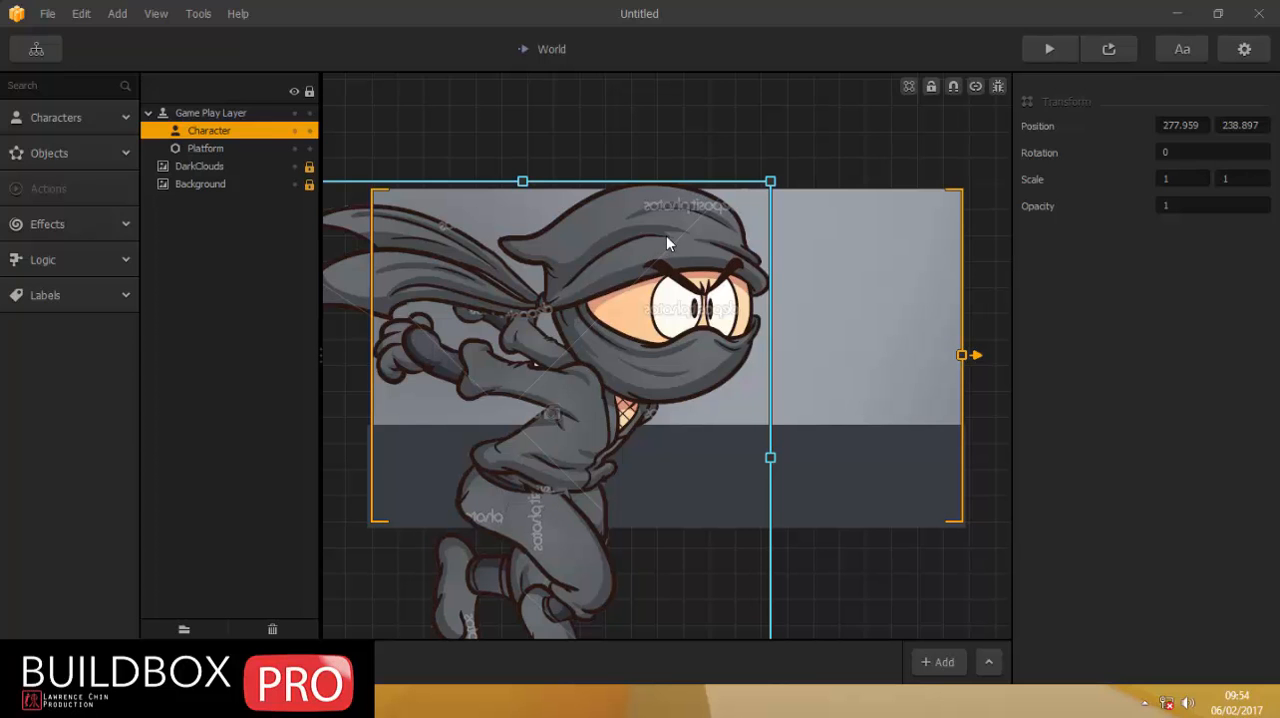
drag(666, 237, 680, 180)
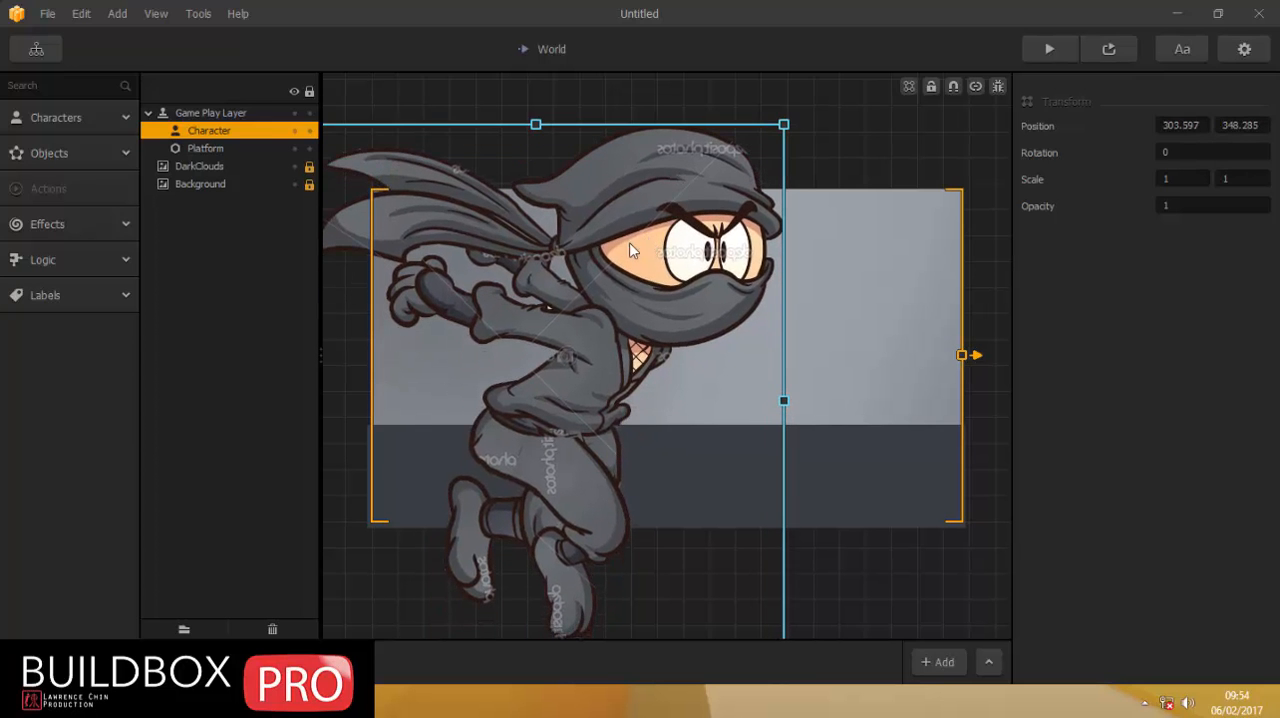
drag(630, 247, 673, 228)
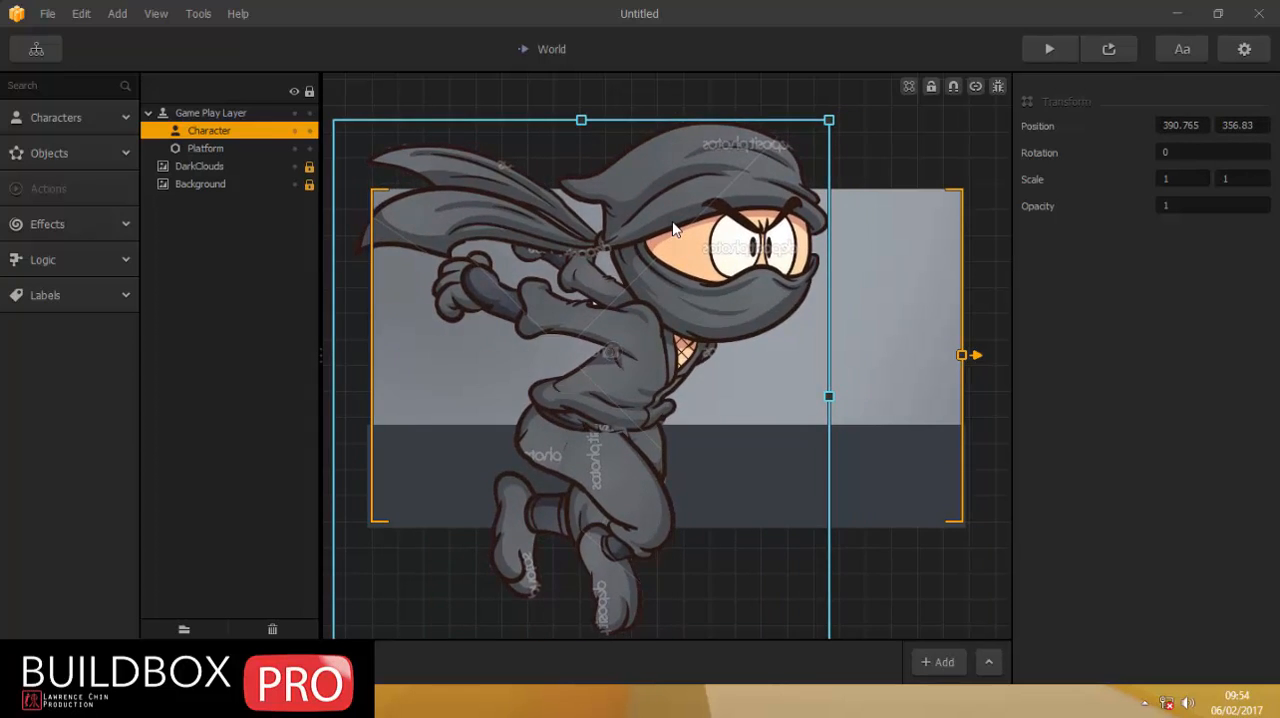
drag(617, 364, 656, 340)
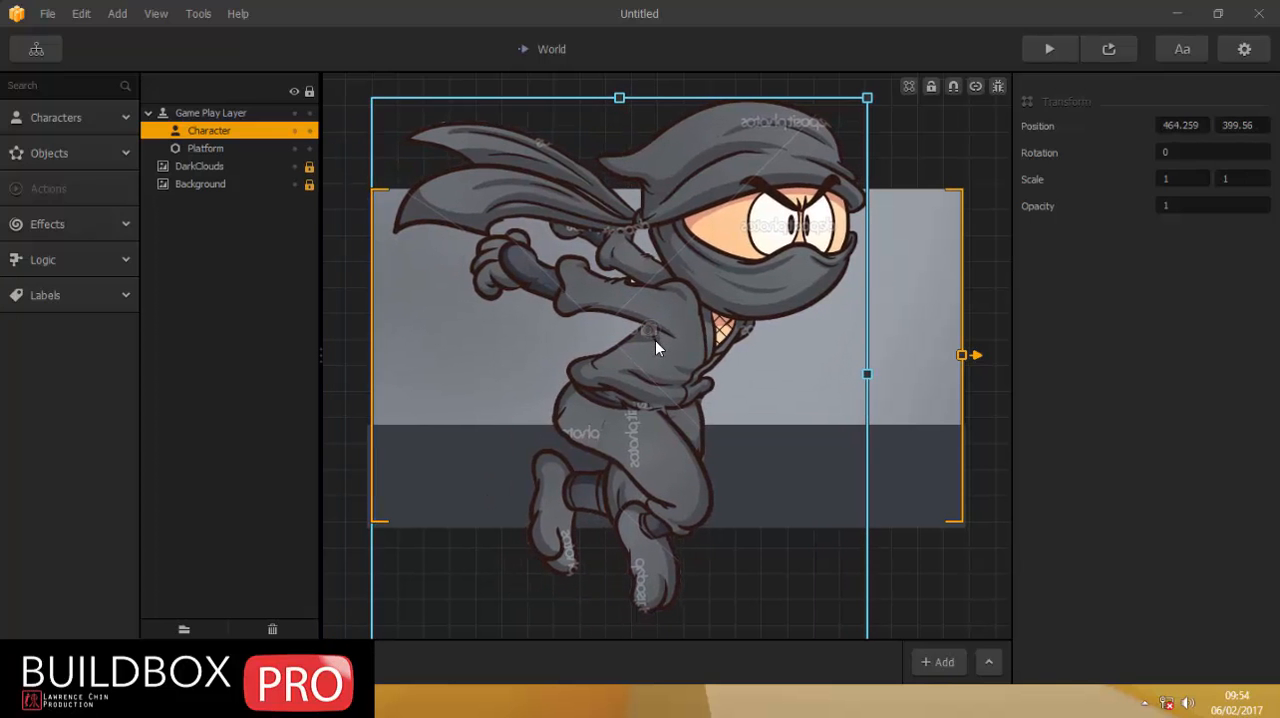
drag(648, 378, 672, 376)
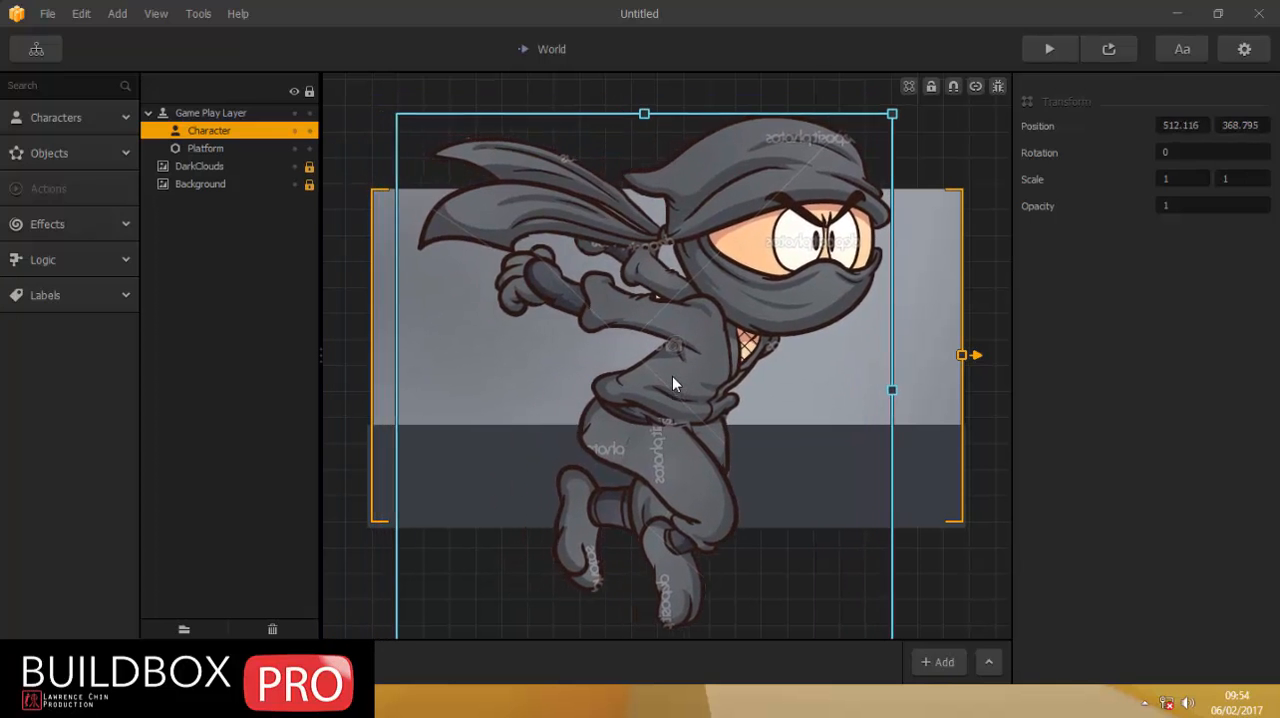
scroll(671, 373, down, 1)
scroll(671, 373, down, 1)
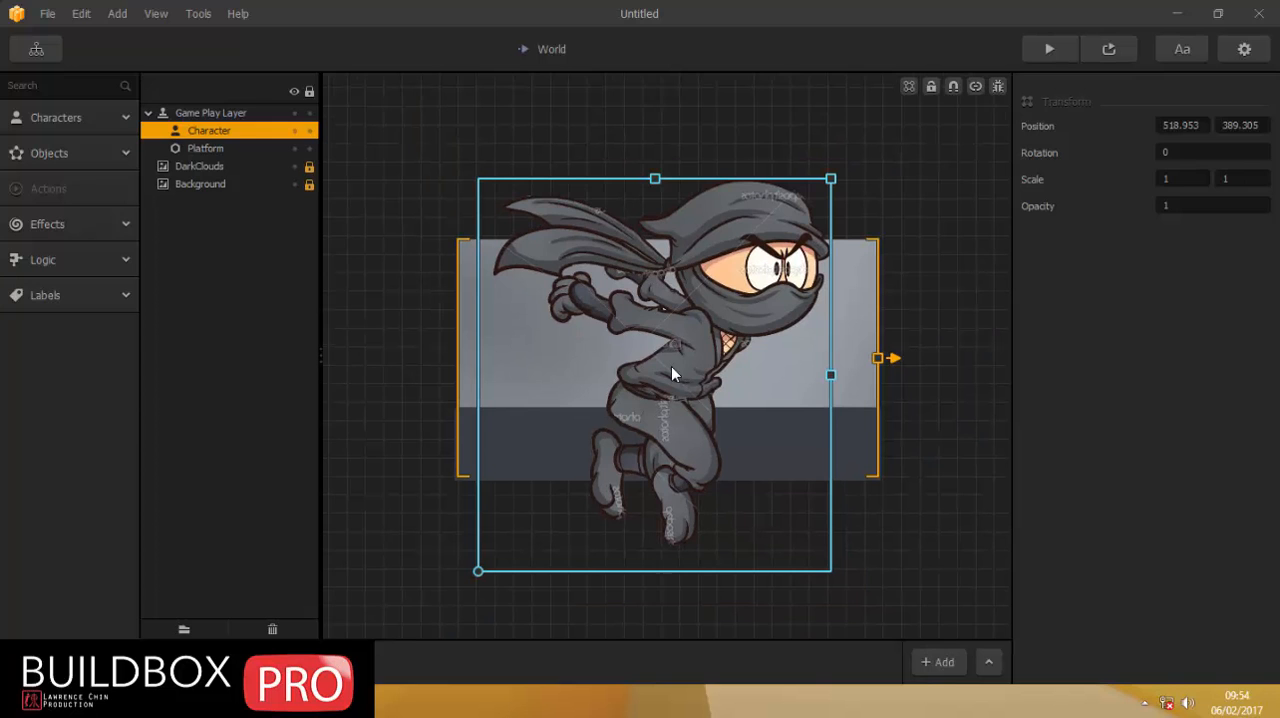
drag(685, 364, 656, 358)
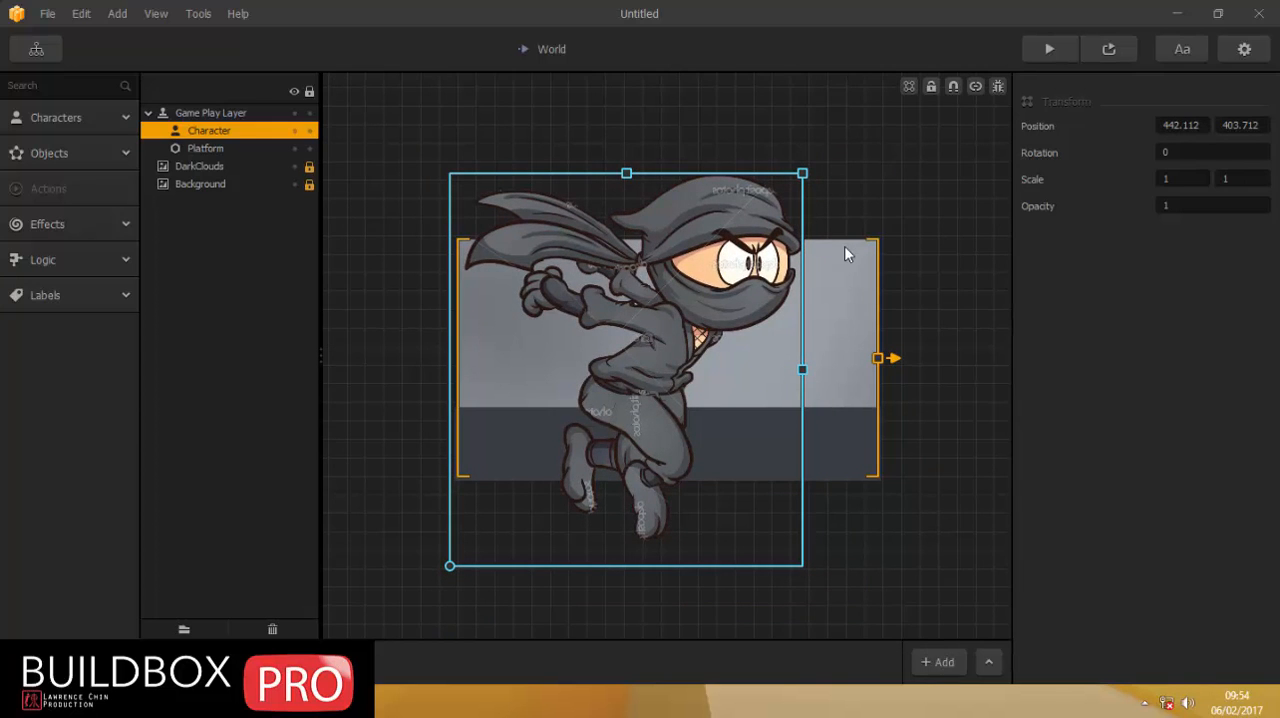
Scale the Character's default running animation to 0.25 horizontally and 0.25 vertically.
click(52, 120)
click(40, 163)
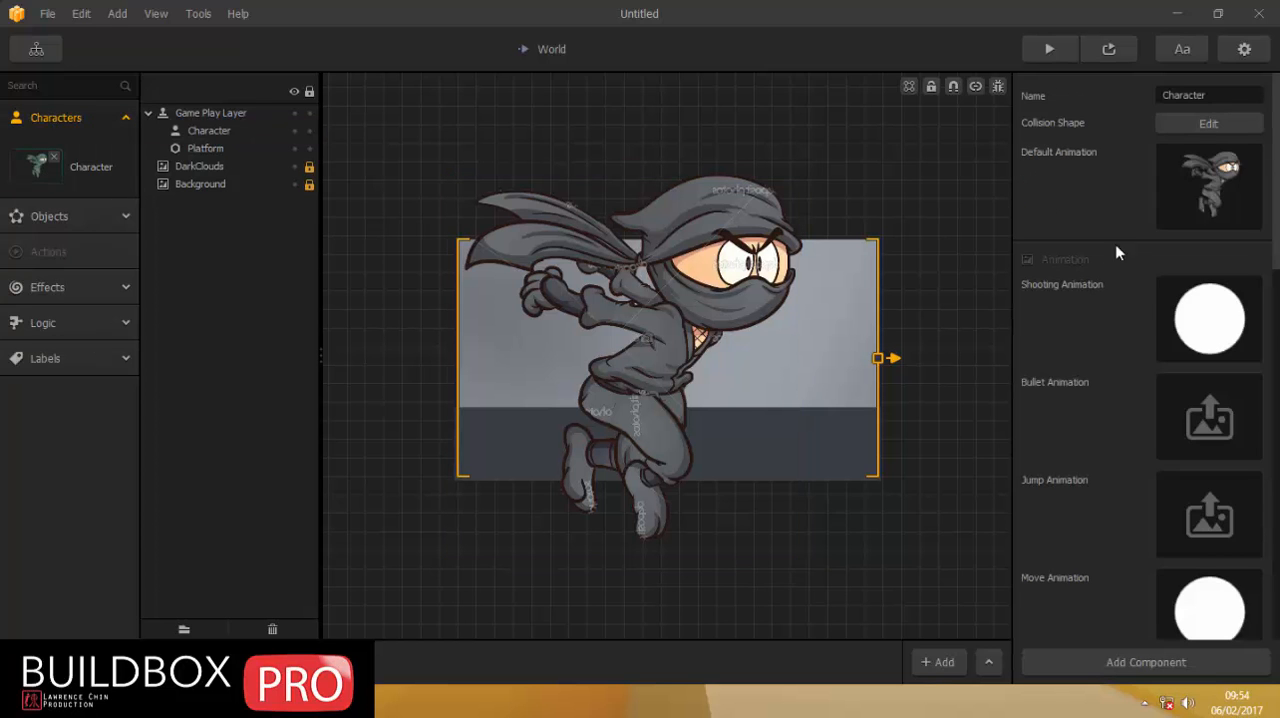
click(1228, 159)
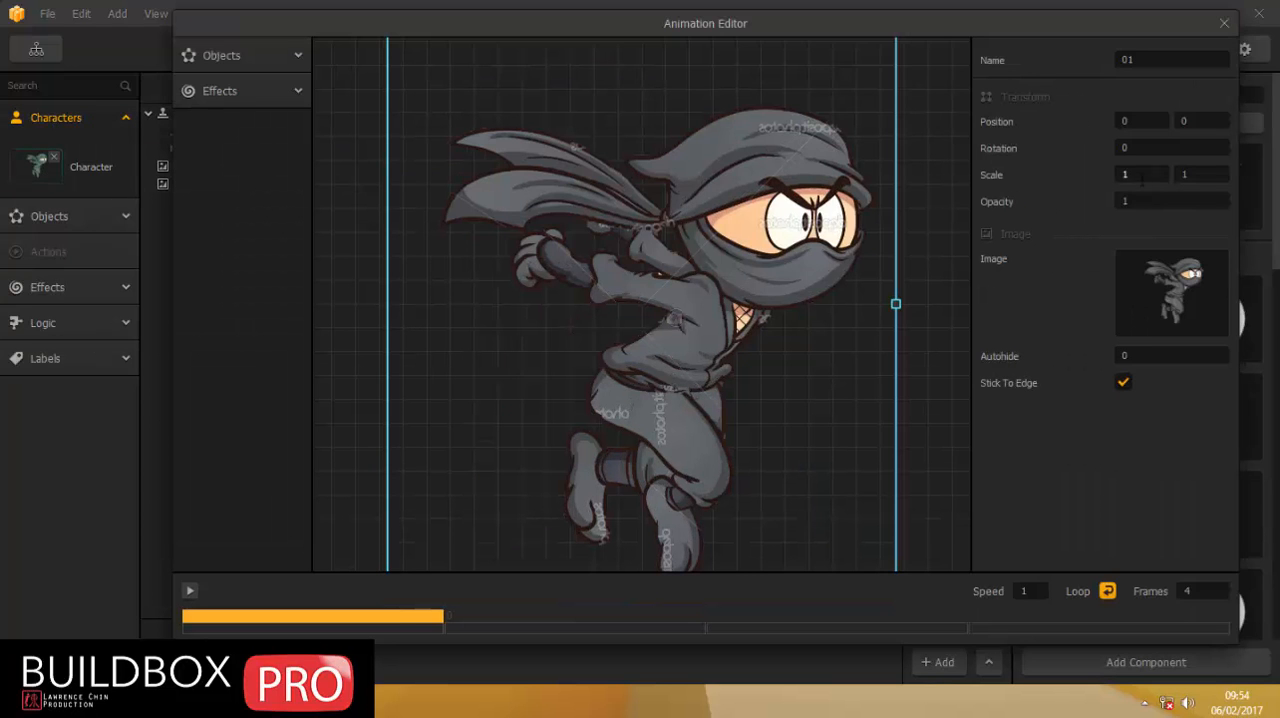
text(0.25)
key(Tab)
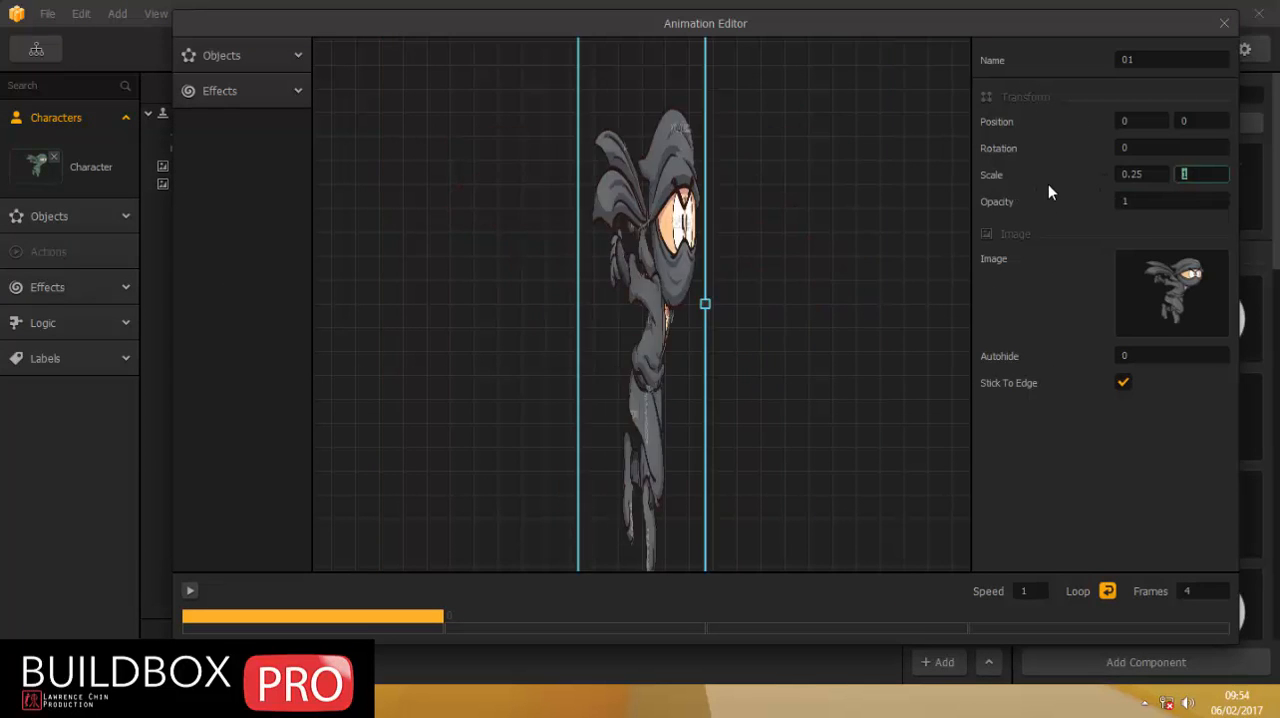
text(0.25)
click(1224, 23)
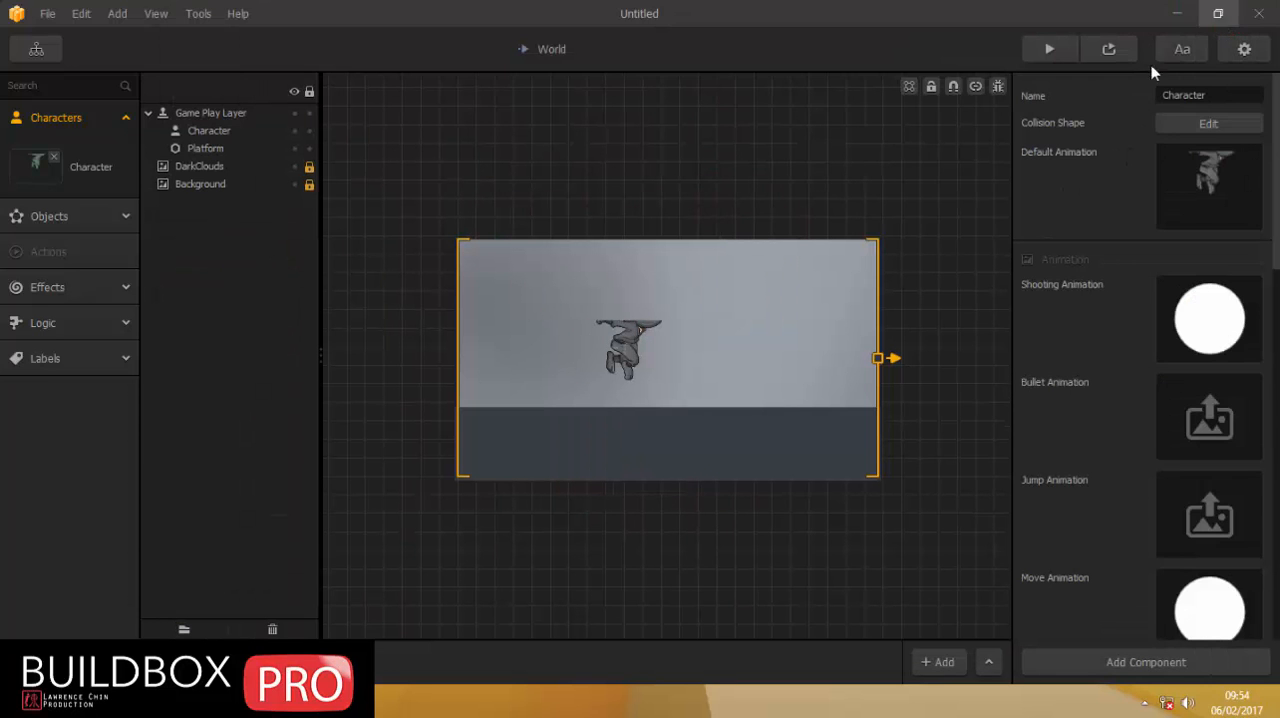
Change the Character's collision shape to a polygon and reshape it into a narrow upright rectangle over the ninja's body.
click(1209, 124)
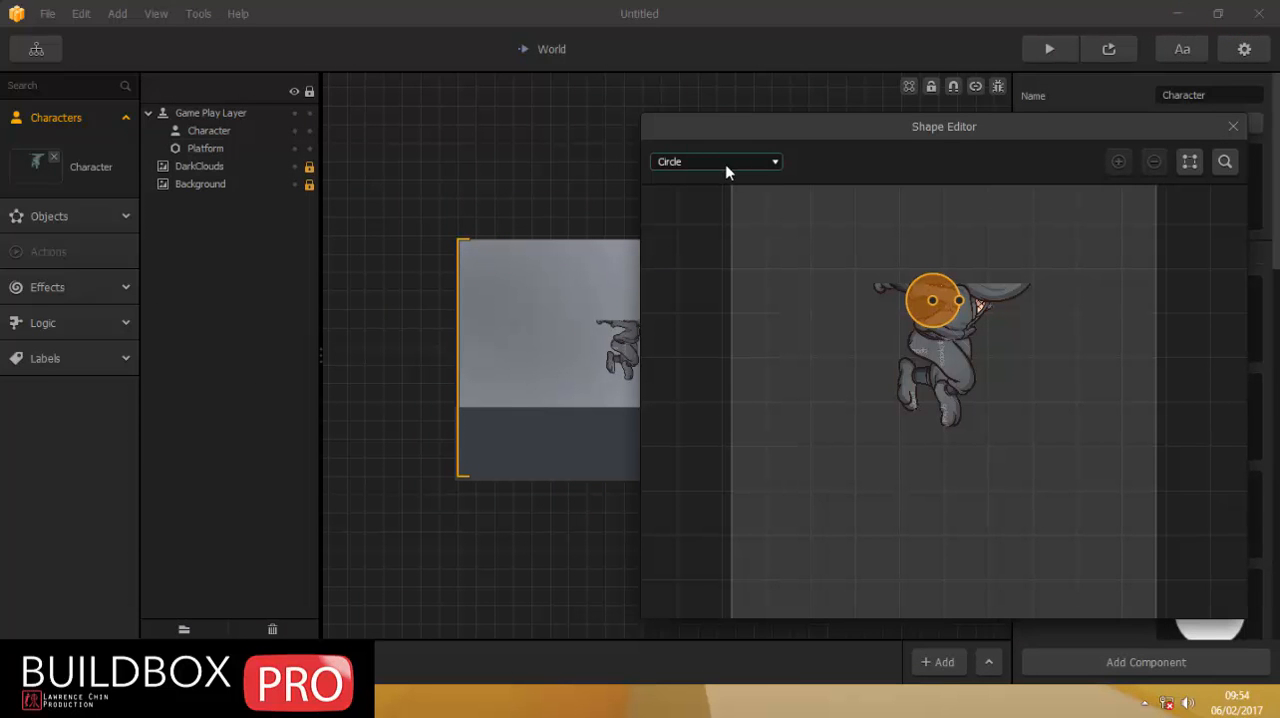
click(688, 183)
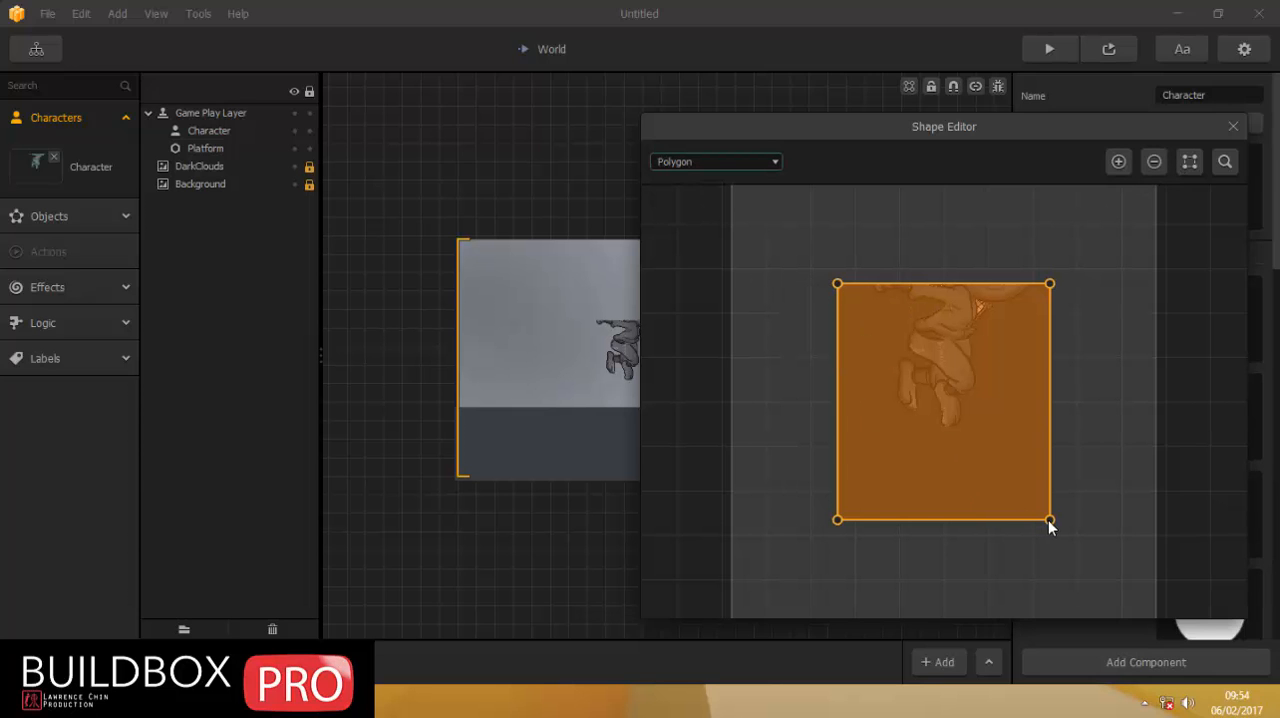
drag(1048, 520, 959, 418)
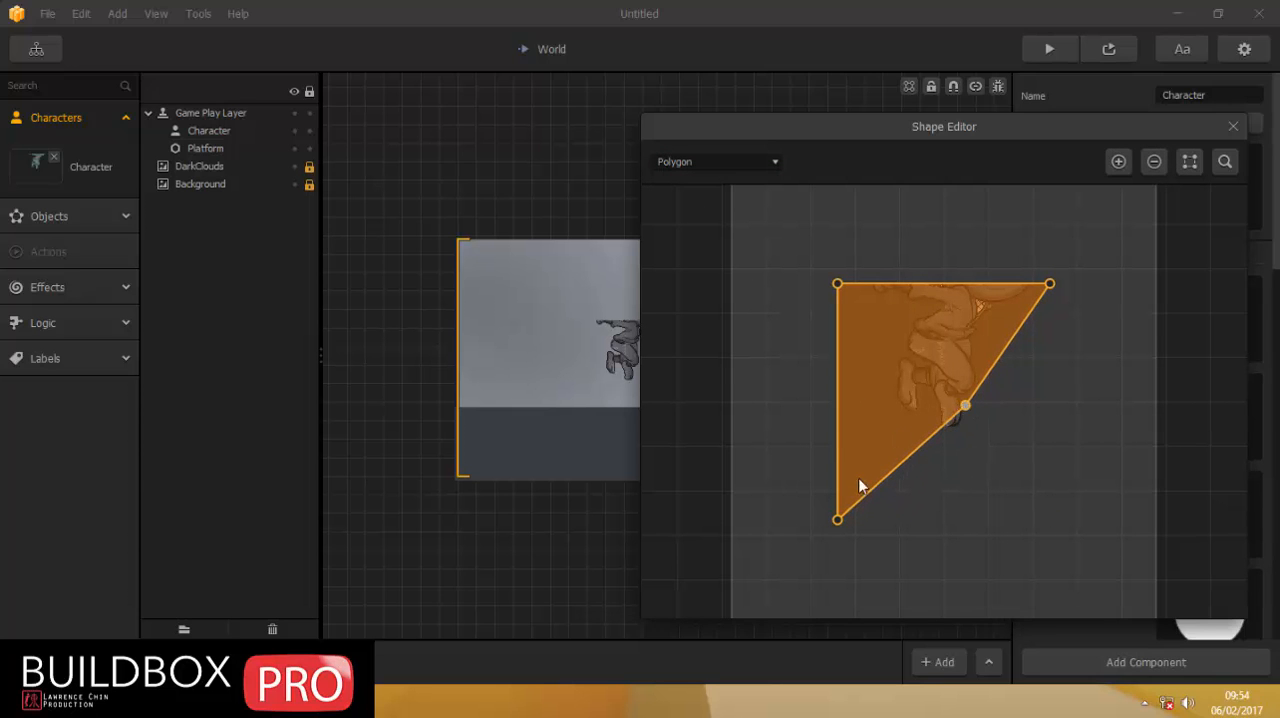
drag(837, 521, 925, 407)
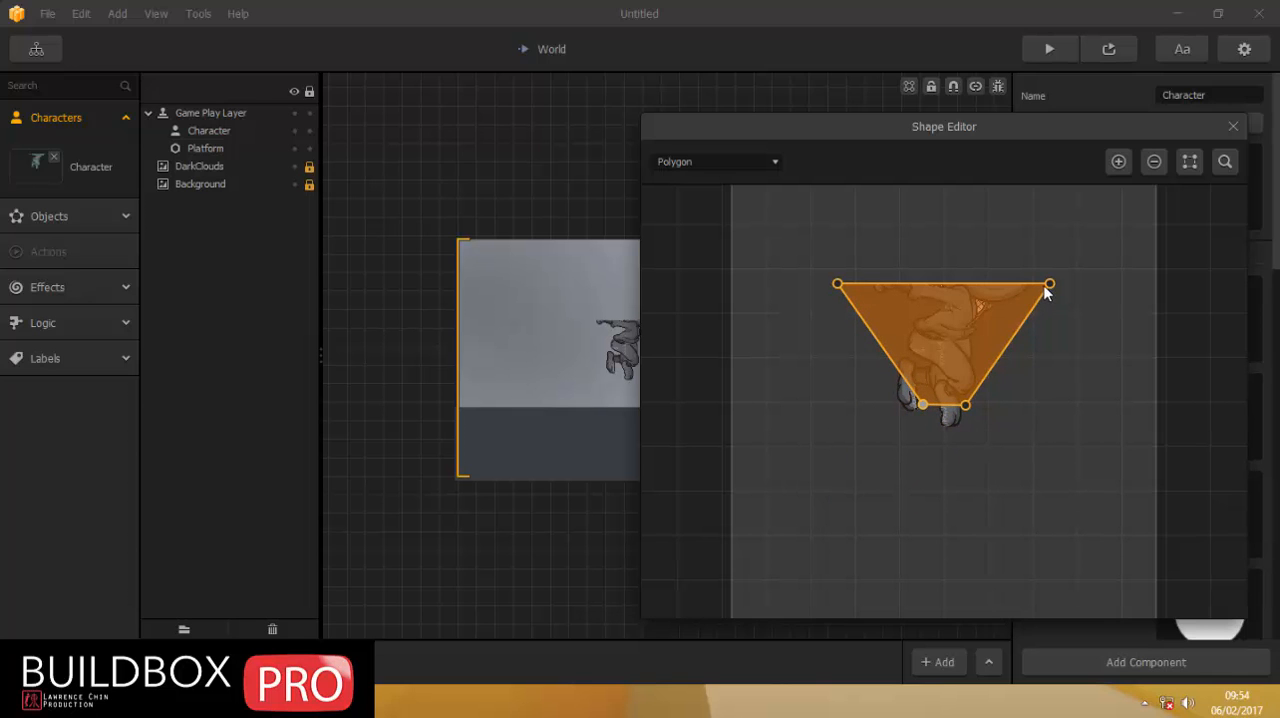
drag(1047, 286, 968, 252)
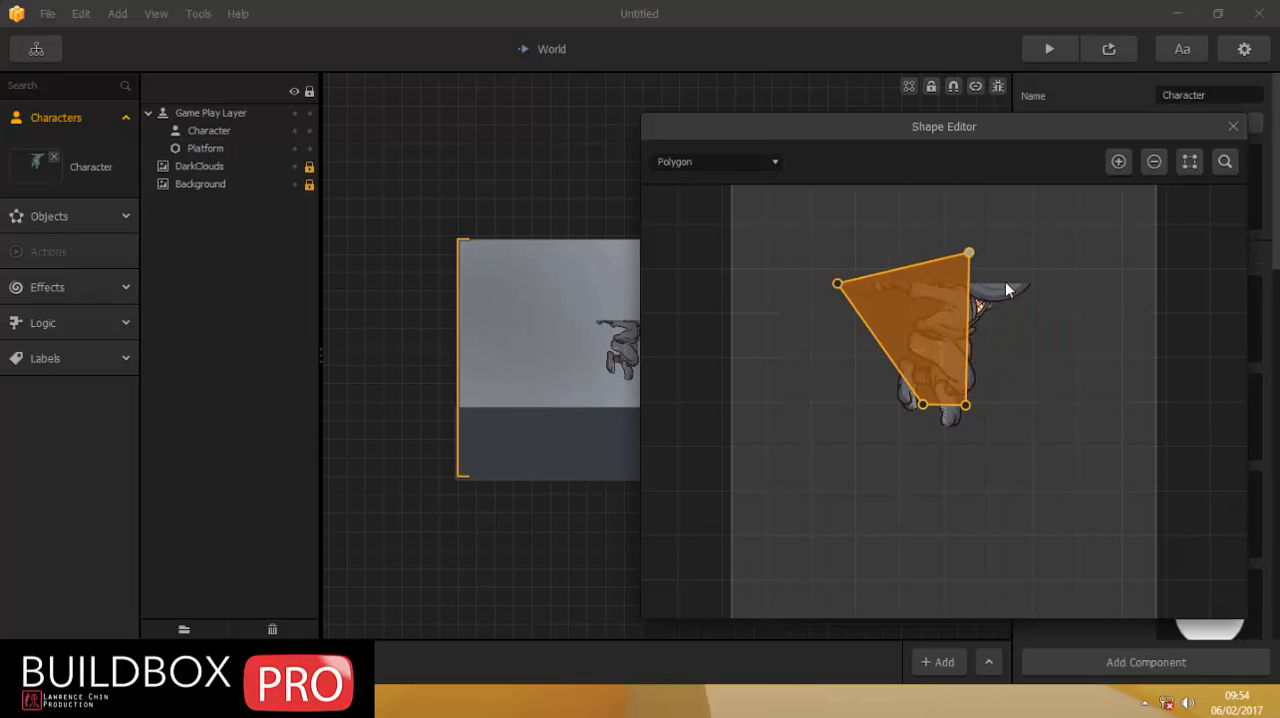
drag(838, 283, 923, 253)
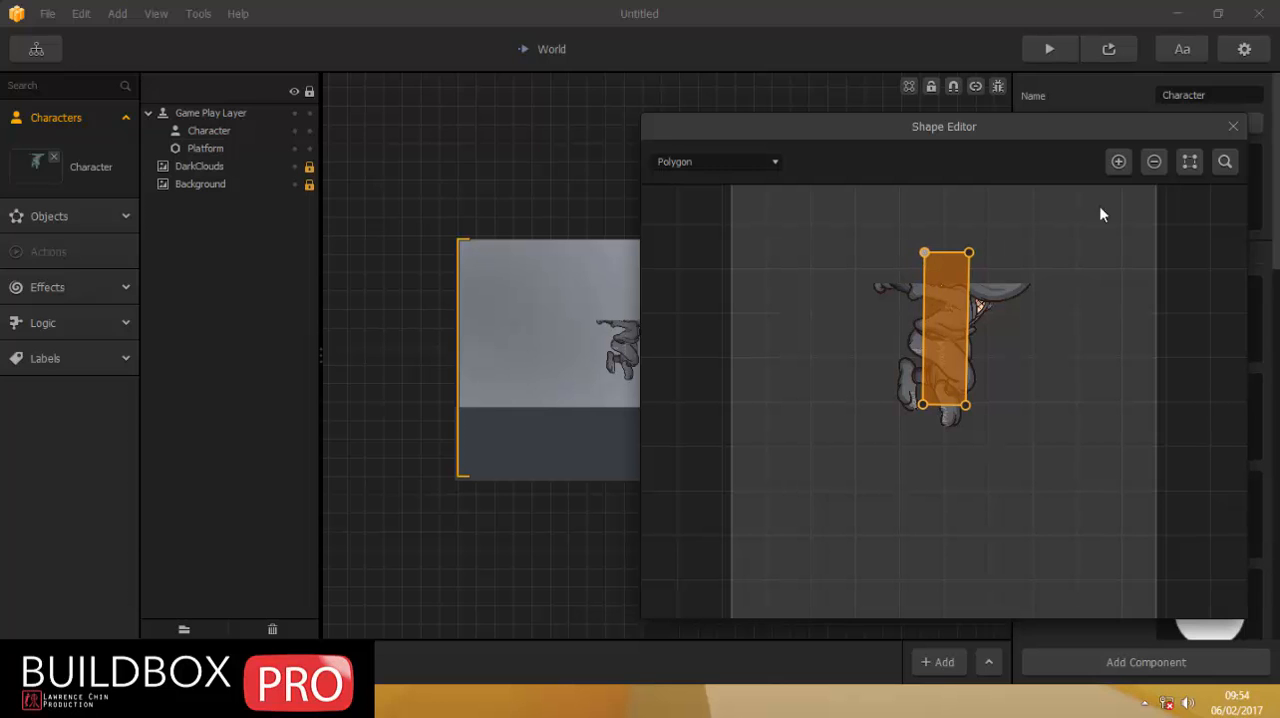
Add a point to the collision polygon's lower edge near the front foot and raise the adjacent corner slightly to keep the shape convex.
scroll(965, 415, up, 5)
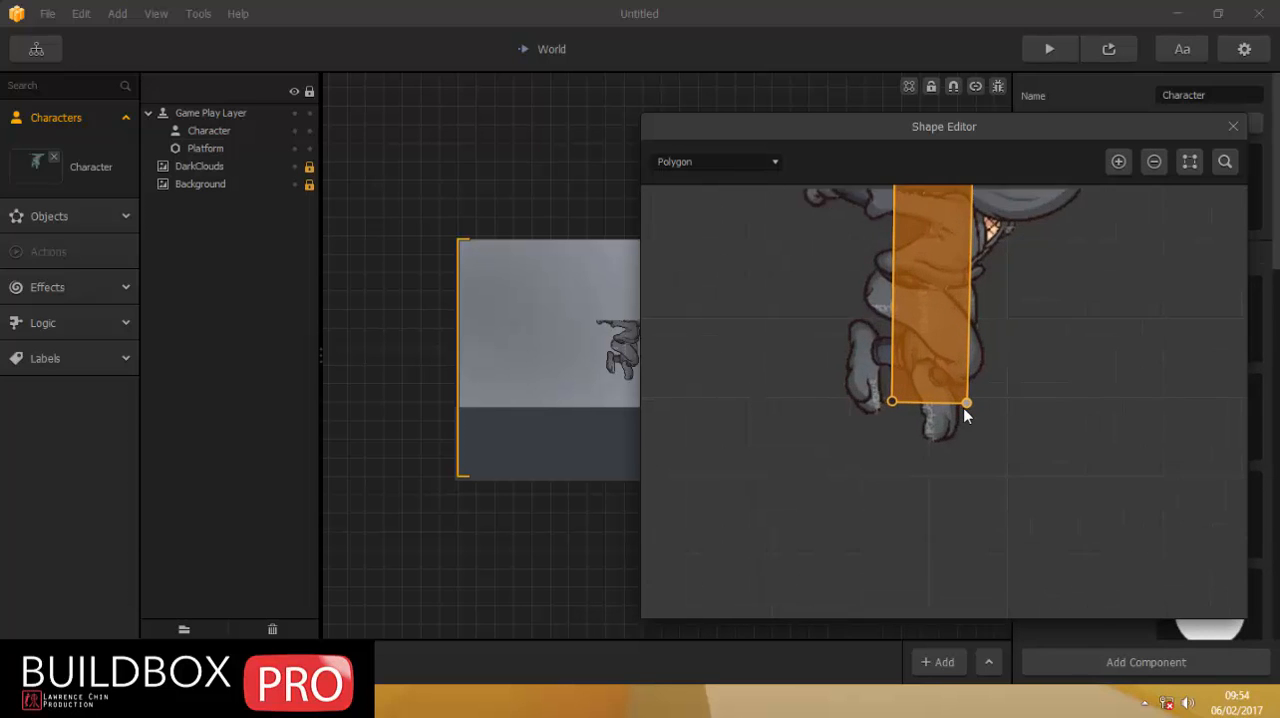
click(1114, 164)
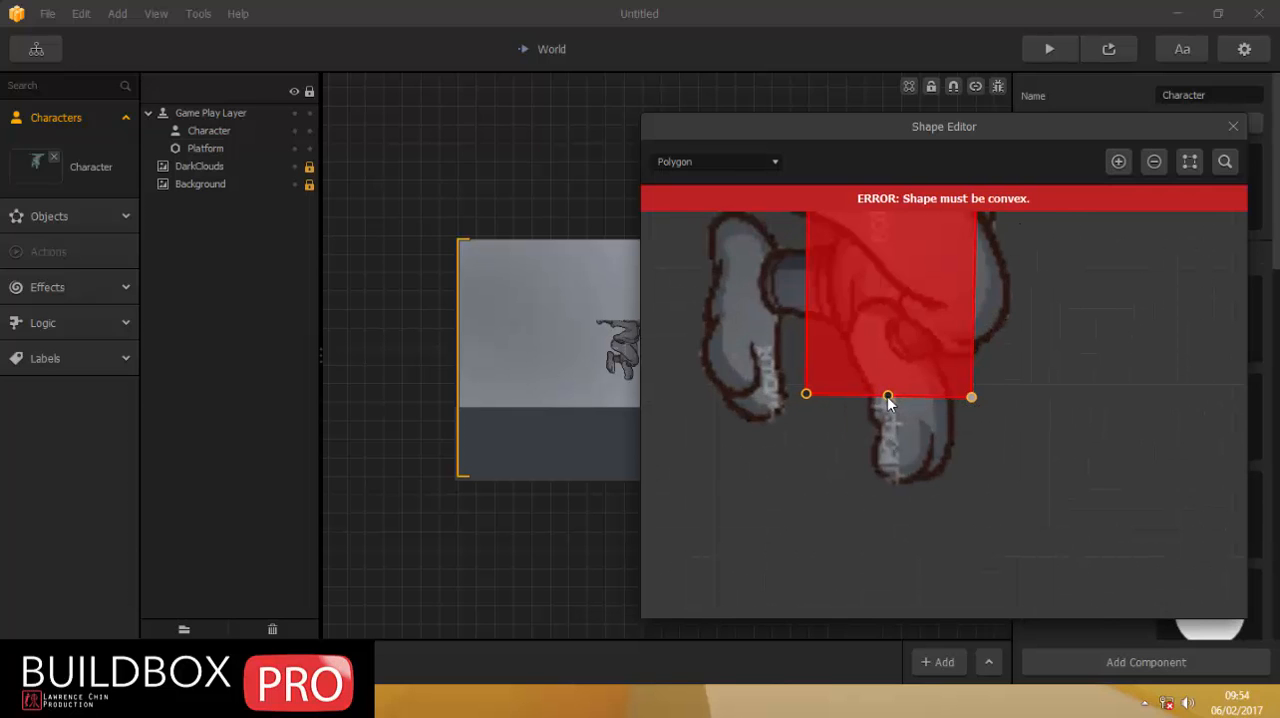
drag(886, 396, 911, 398)
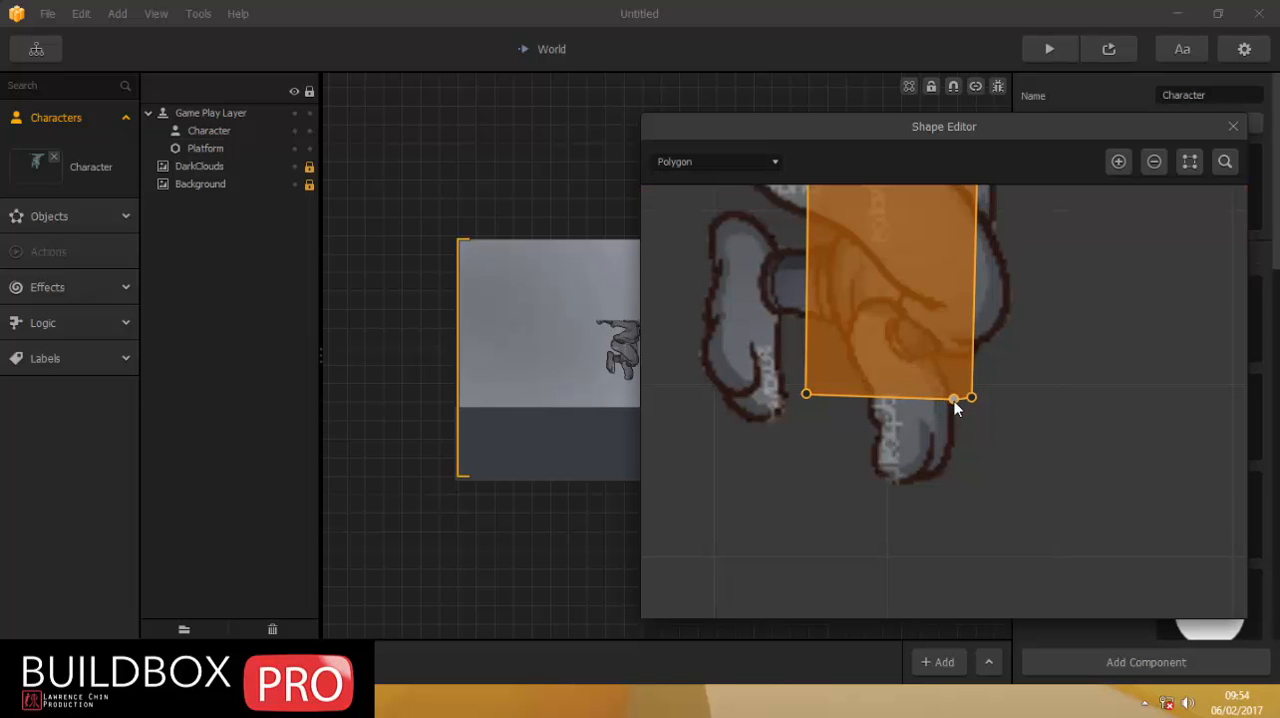
click(954, 399)
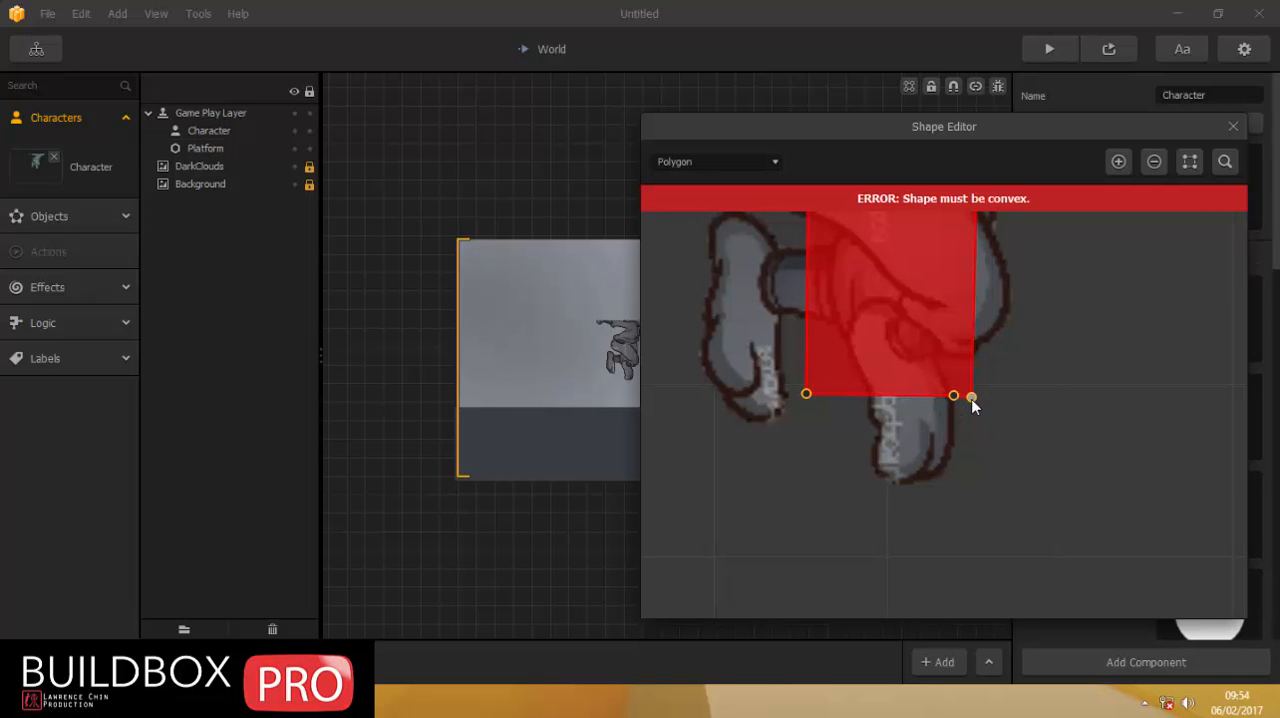
drag(971, 398, 972, 391)
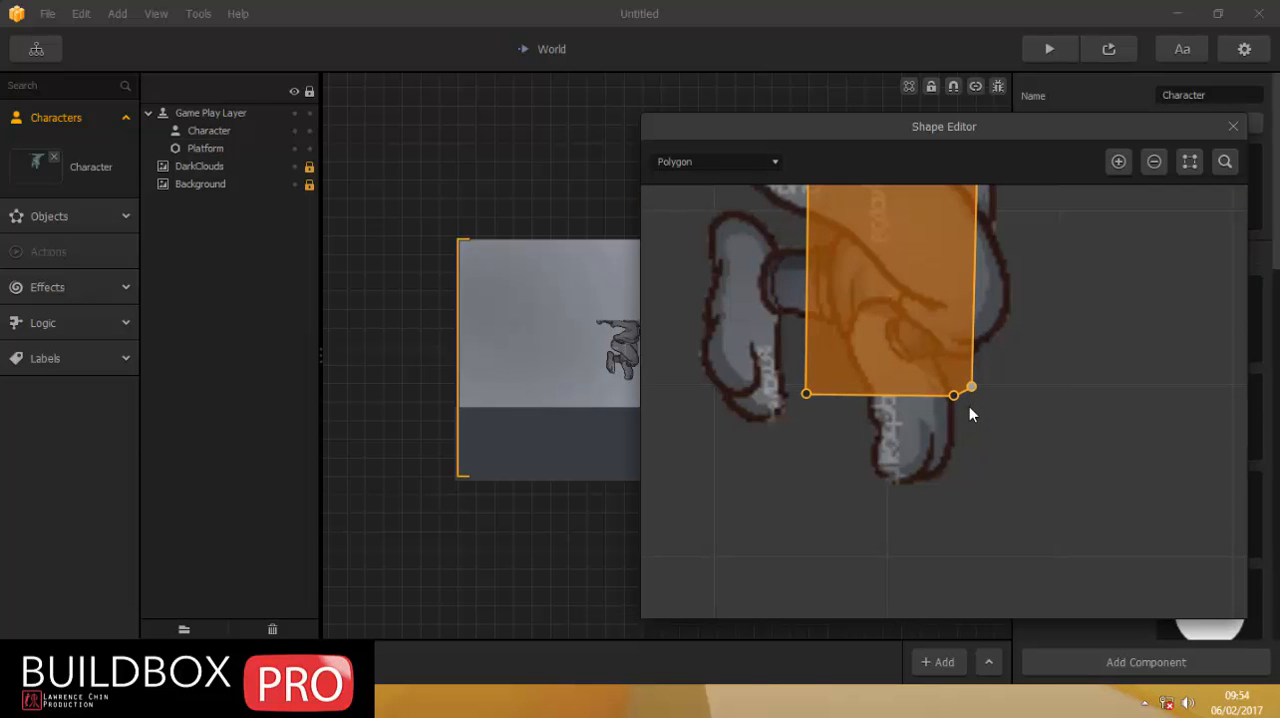
click(1233, 127)
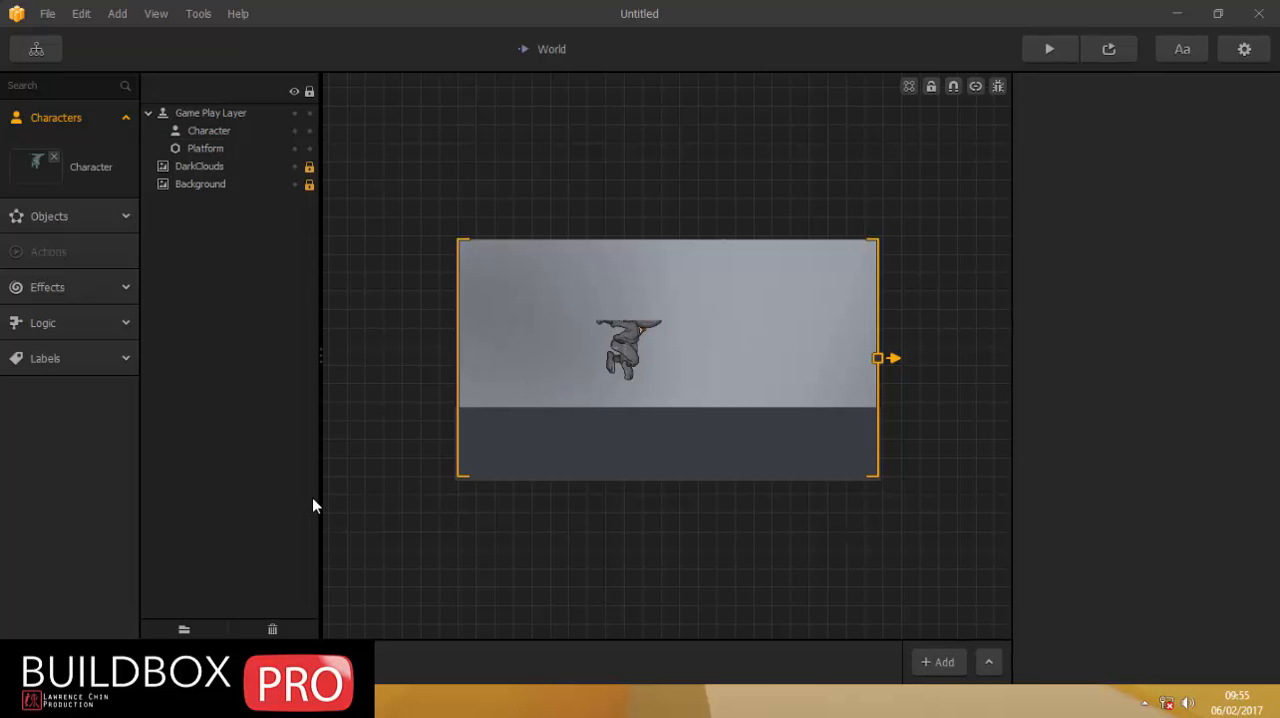
Add the potion image from the img folder to the World scene, once as an action and once as an object.
click(130, 702)
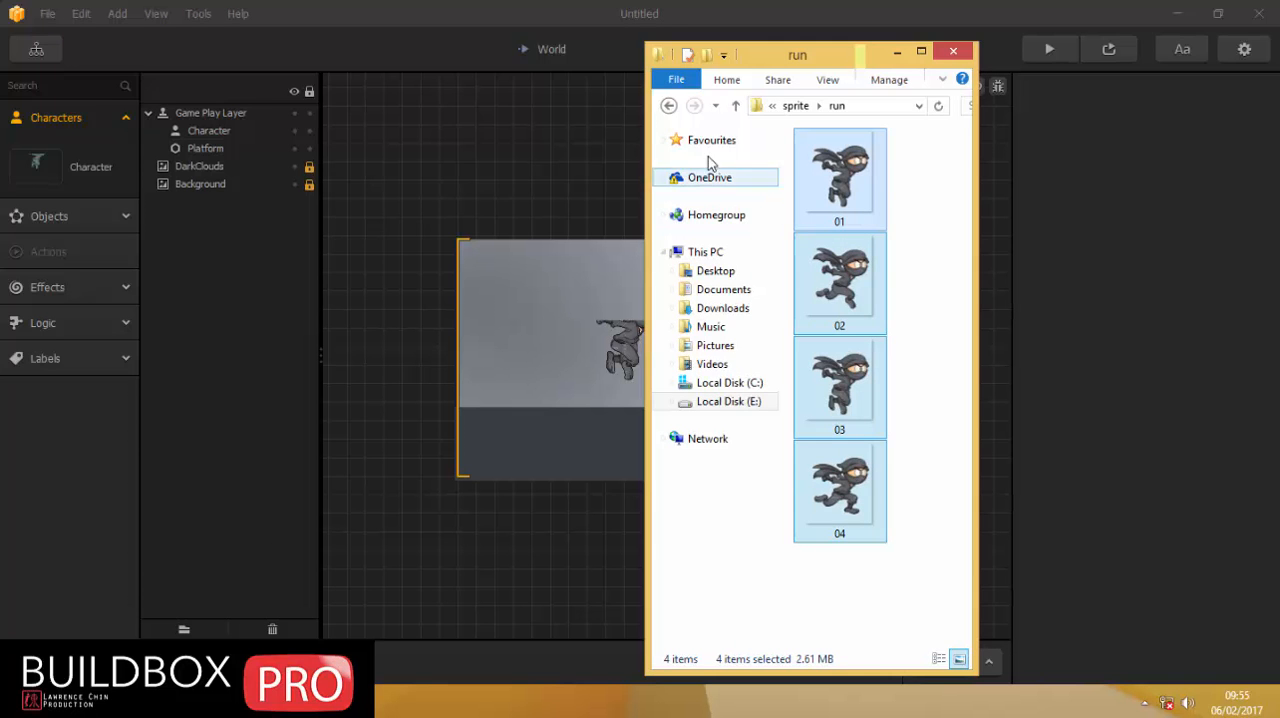
click(735, 105)
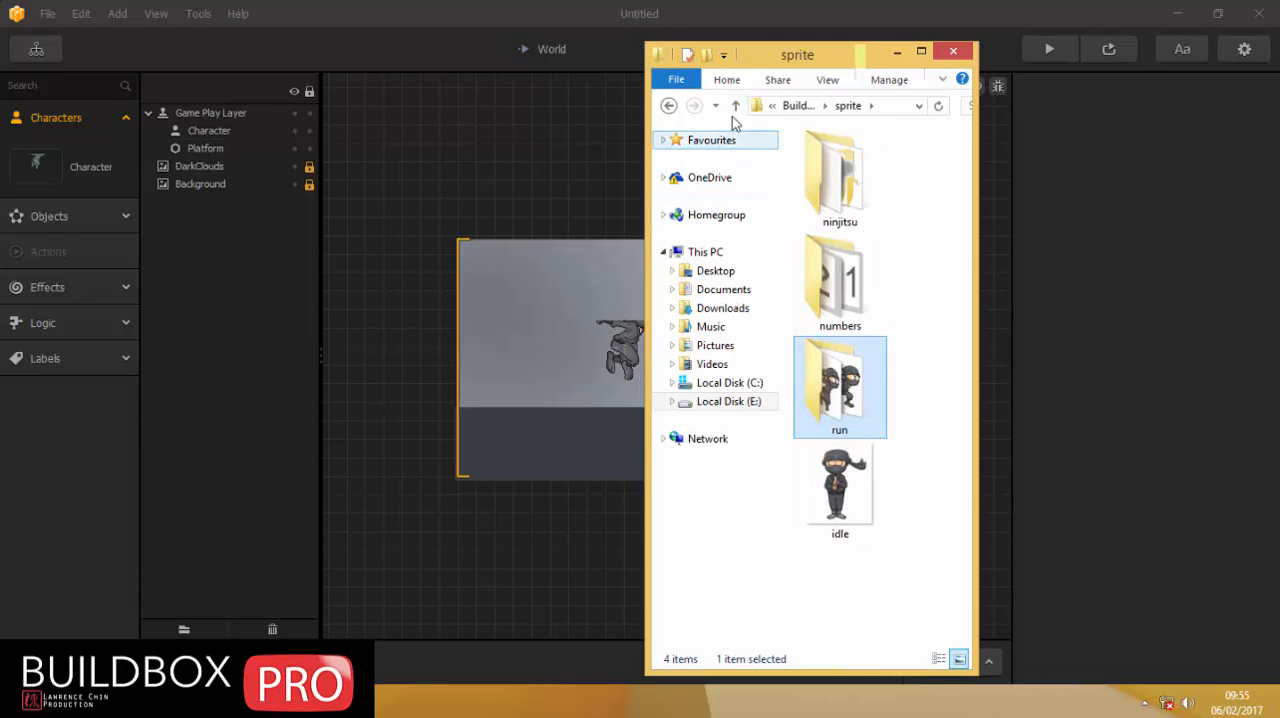
click(735, 105)
double_click(814, 176)
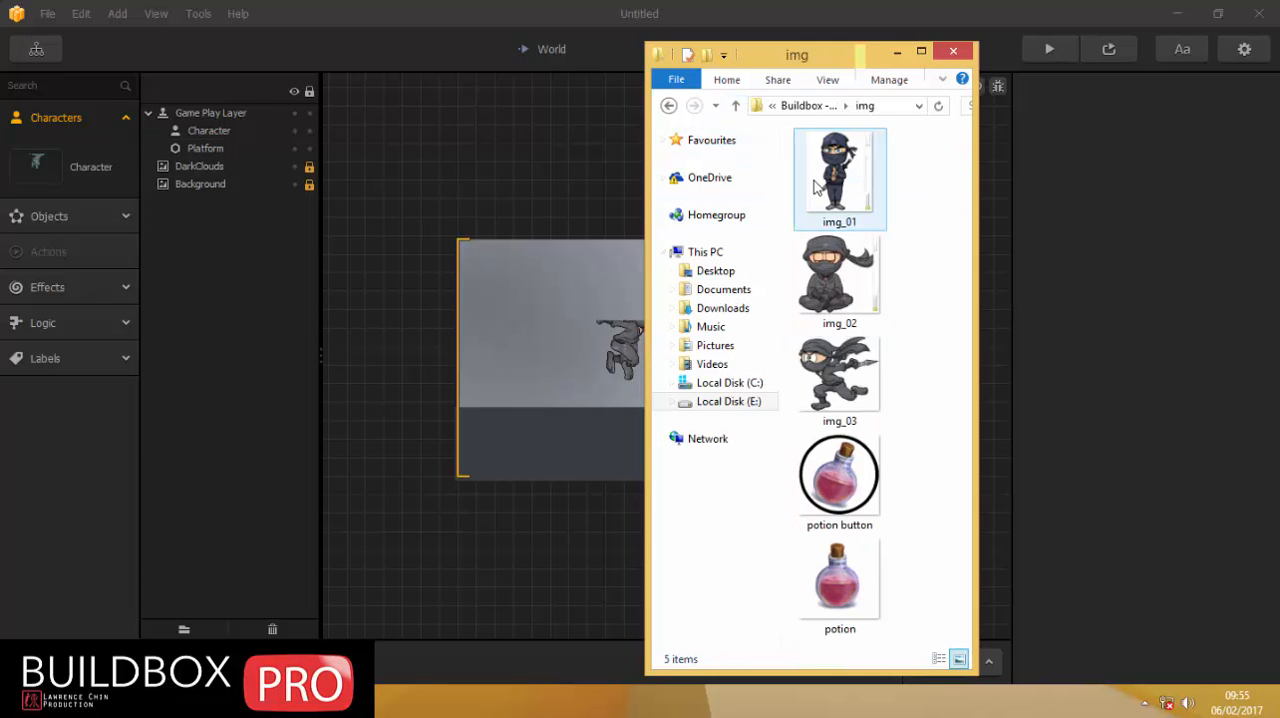
drag(840, 585, 482, 480)
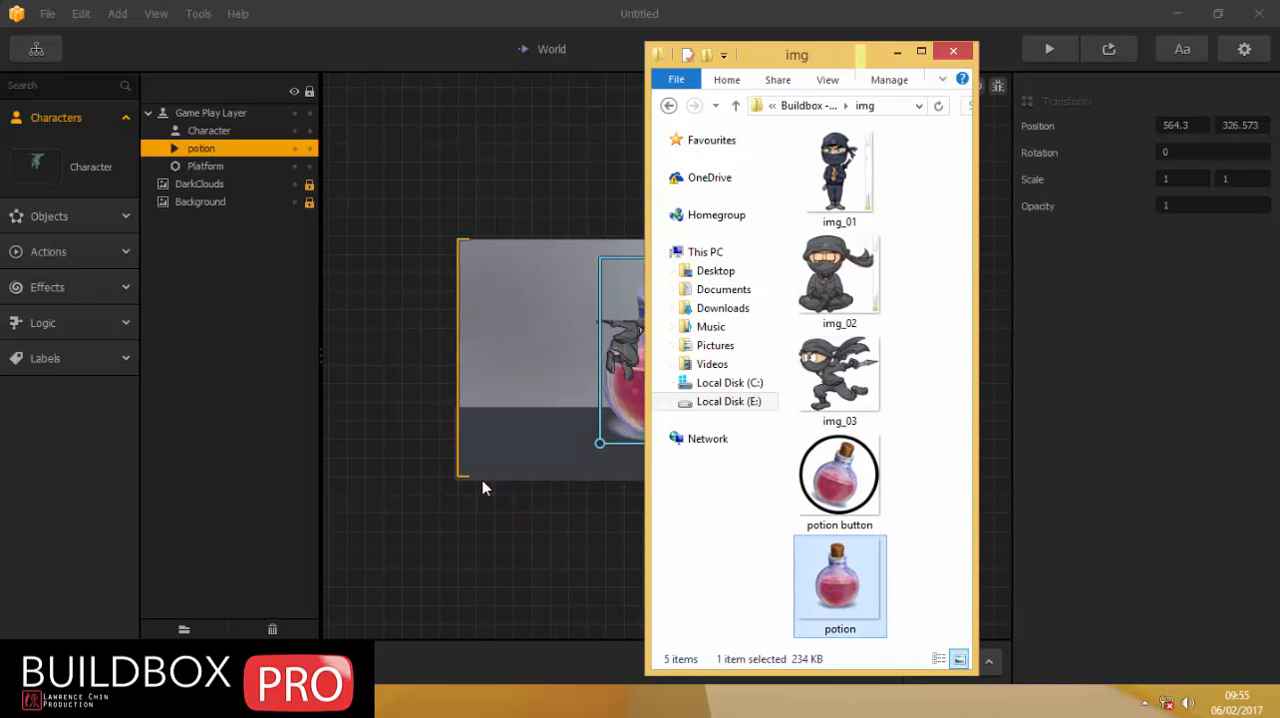
drag(800, 56, 1080, 48)
drag(1078, 585, 801, 247)
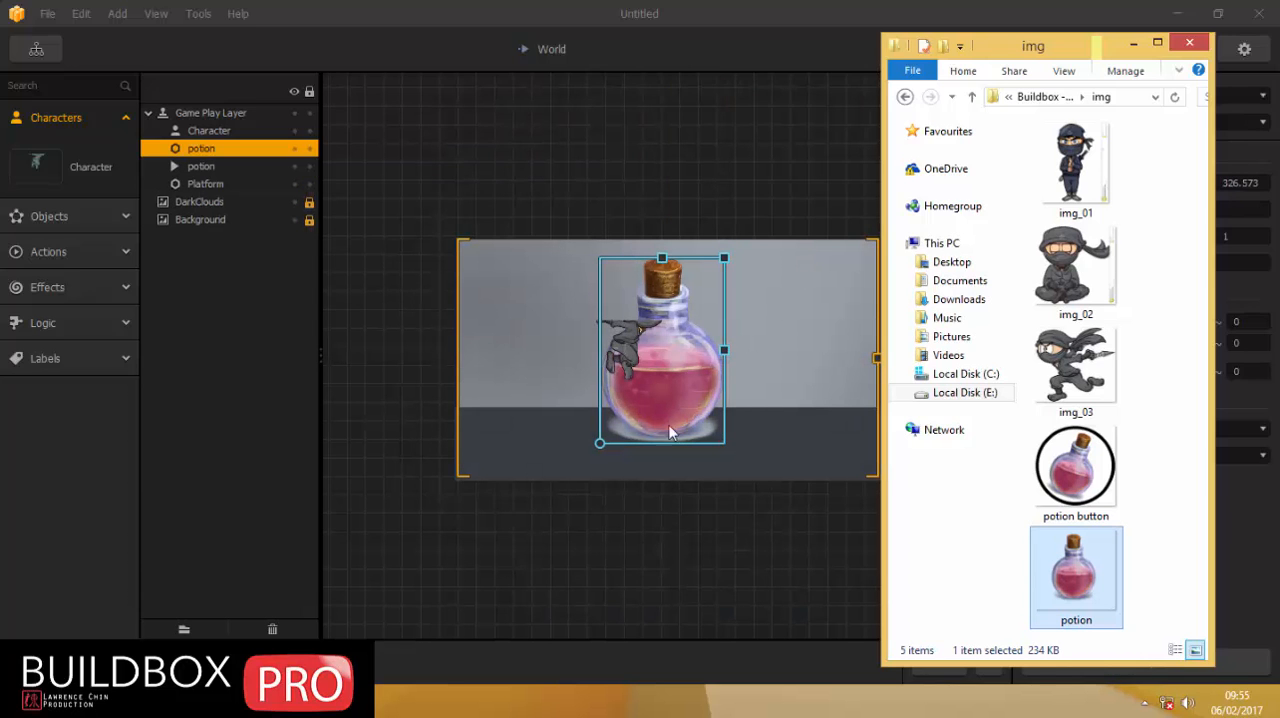
Delete both potion instances from the World scene and check the Actions and Objects assets for the potion.
drag(692, 388, 730, 380)
key(Delete)
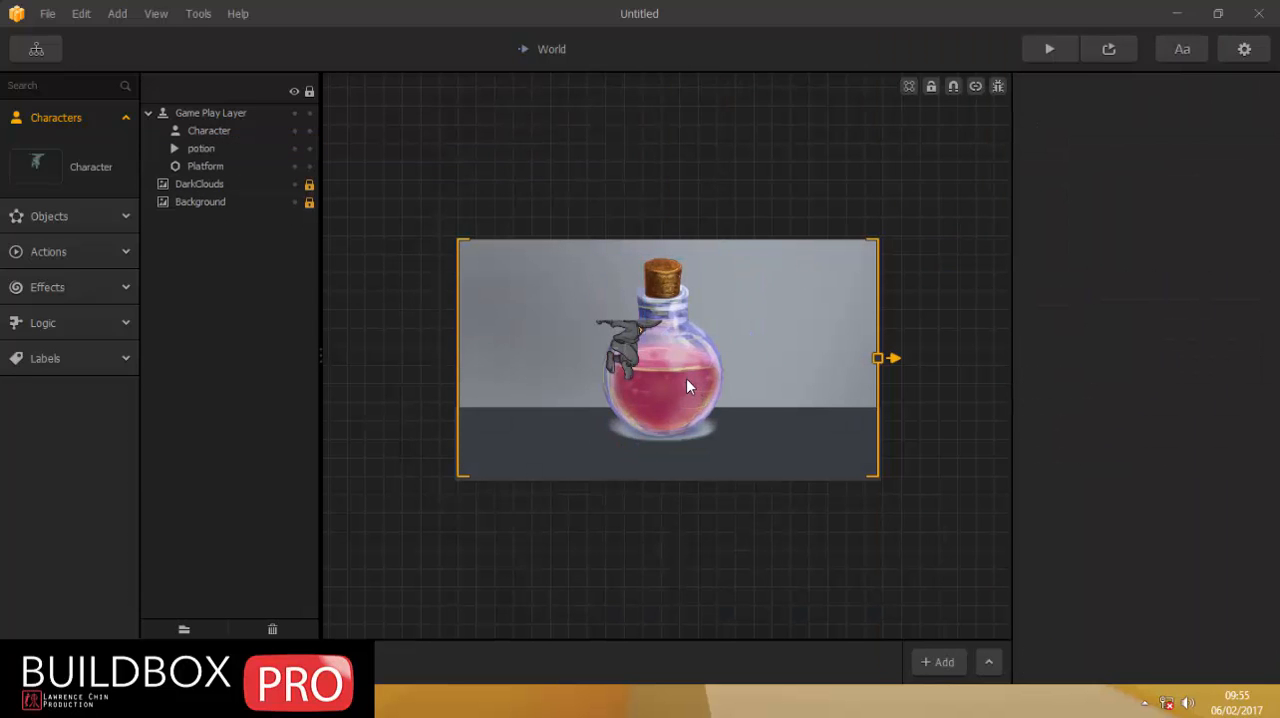
click(686, 378)
key(Delete)
click(78, 262)
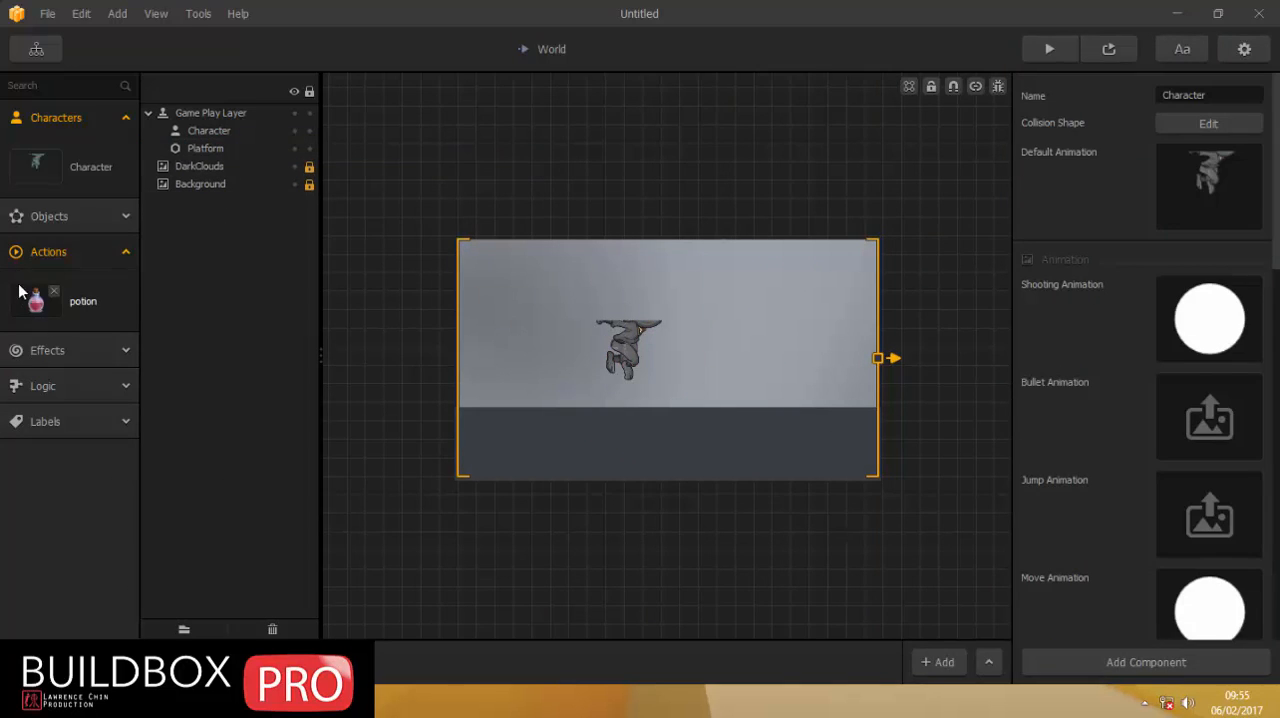
click(46, 251)
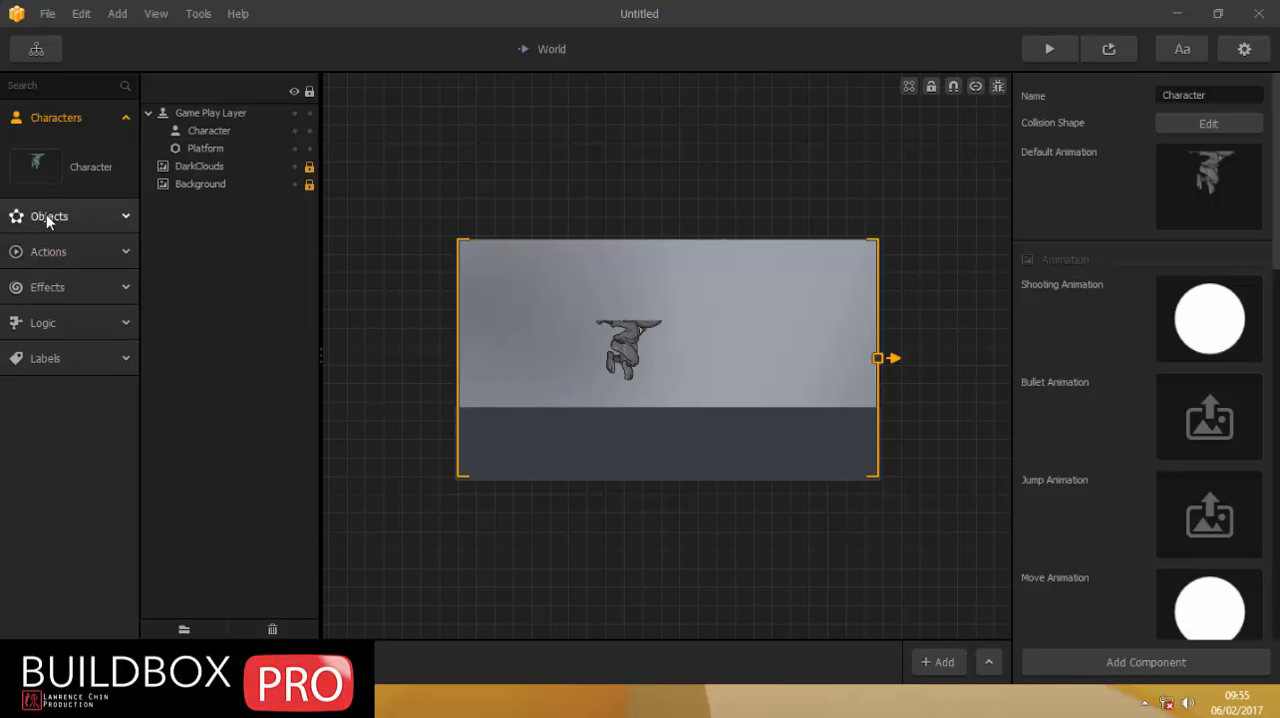
click(46, 214)
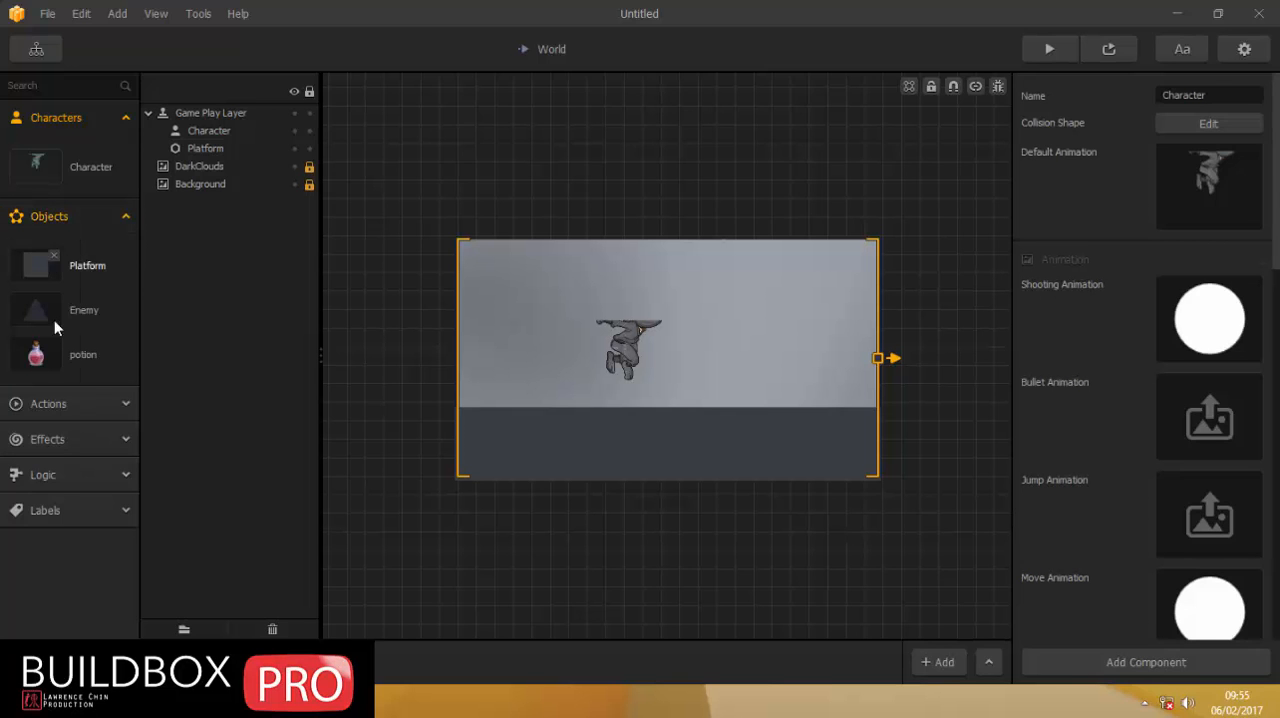
click(47, 218)
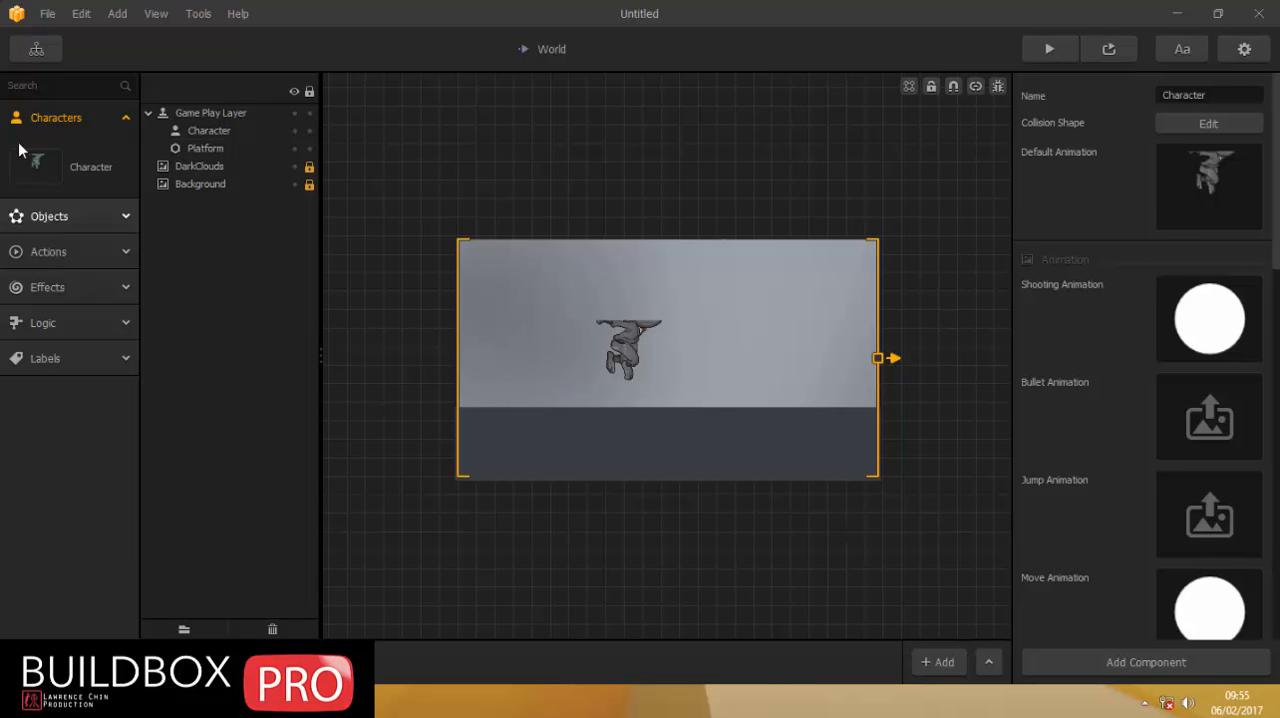
Open the World UI and delete the Jump button together with its triangle image.
click(32, 50)
double_click(754, 380)
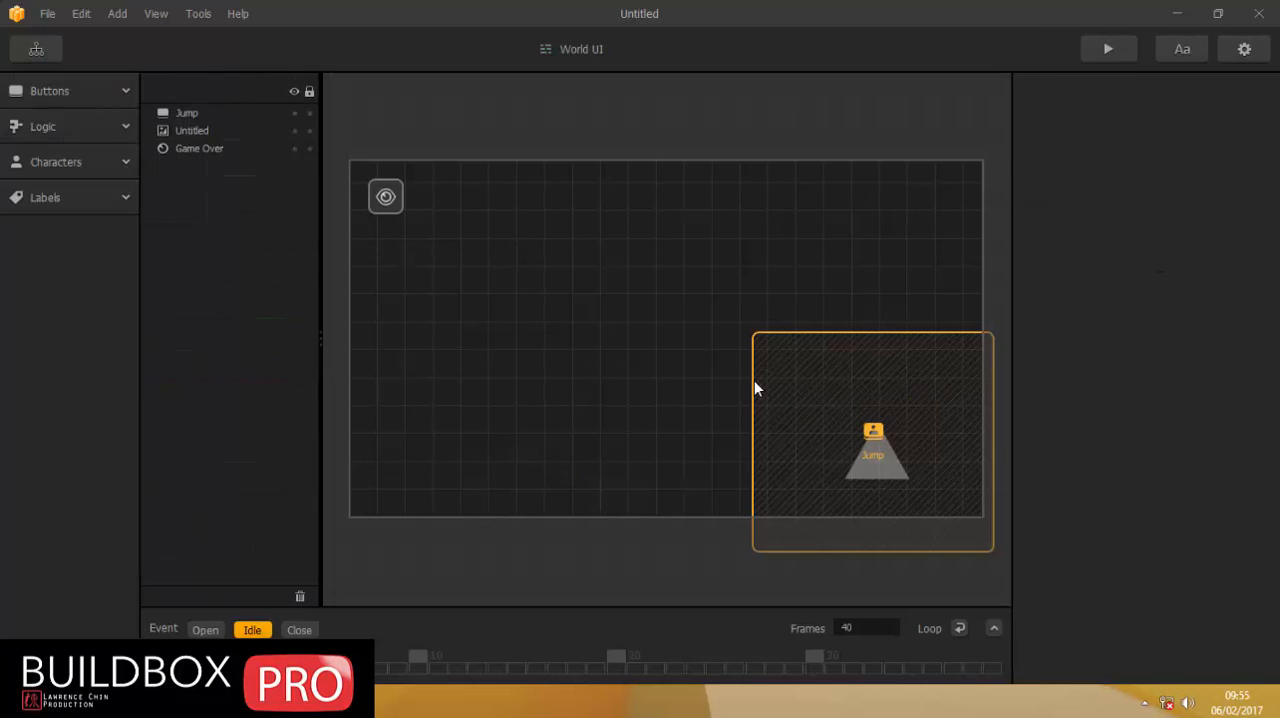
drag(846, 426, 712, 337)
key(Delete)
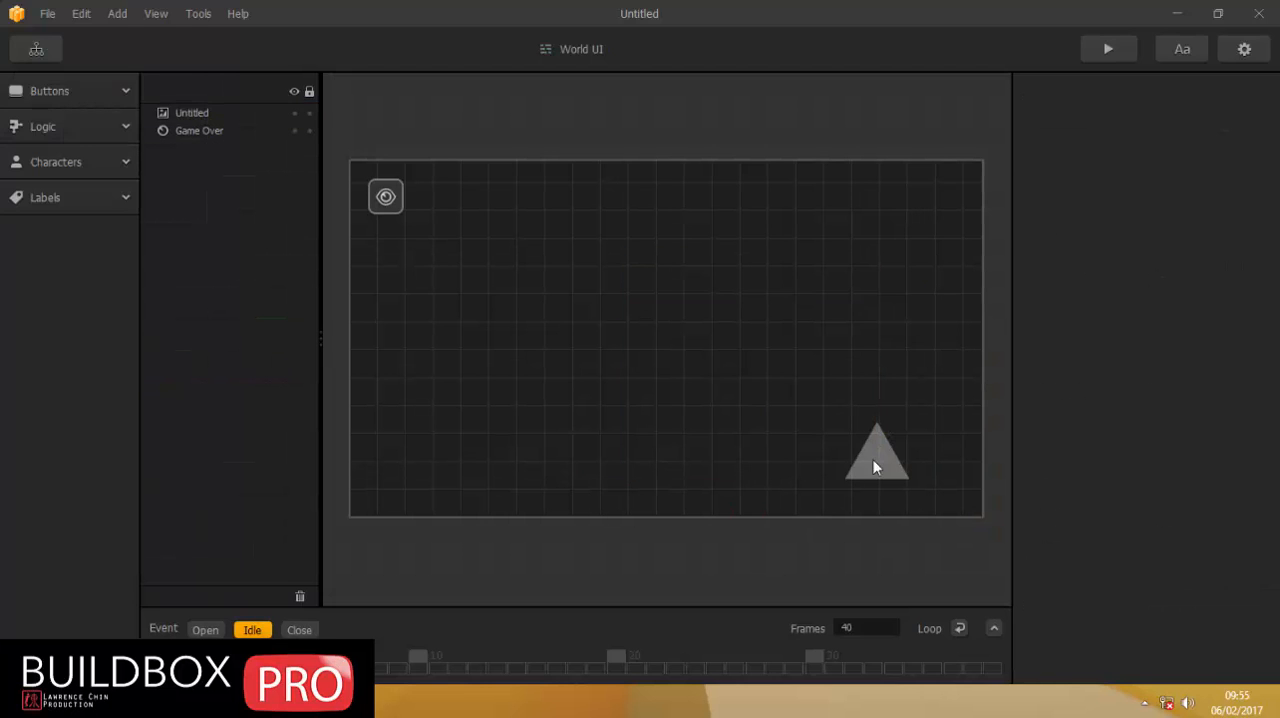
click(871, 455)
key(Delete)
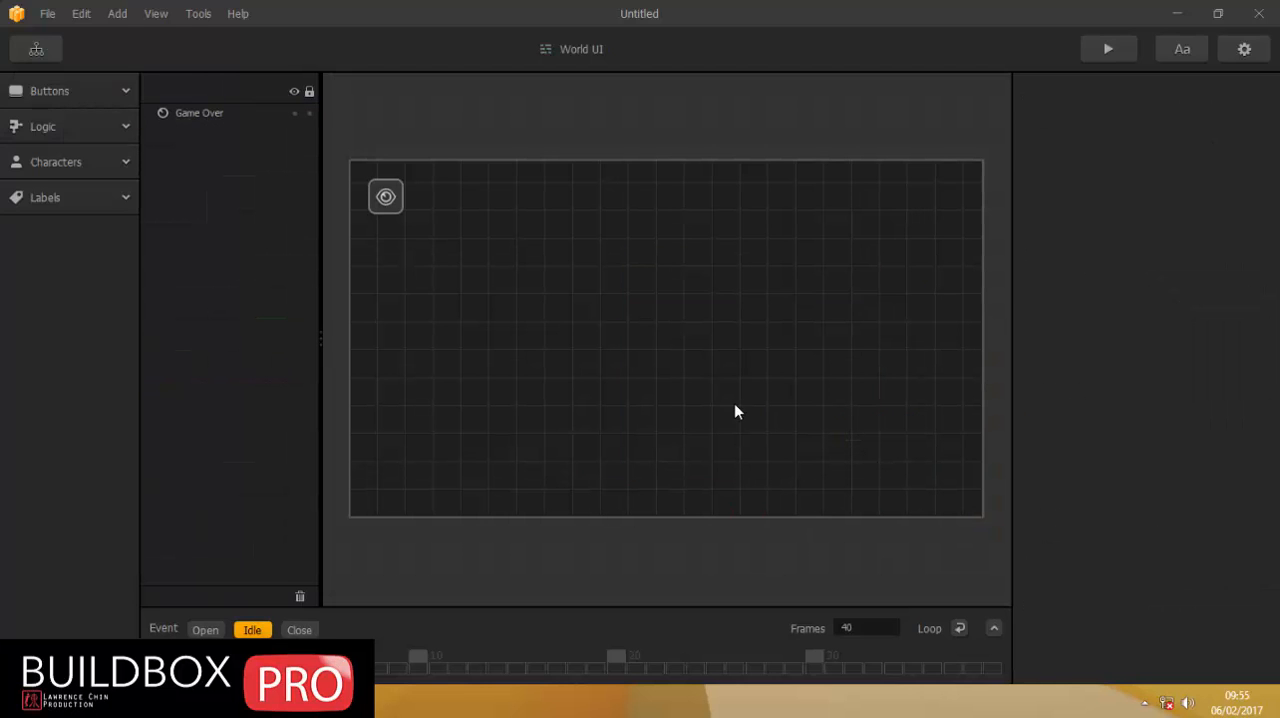
Switch to File Explorer to examine the potion button image in the img folder, and return to the World UI.
key(alt+Tab)
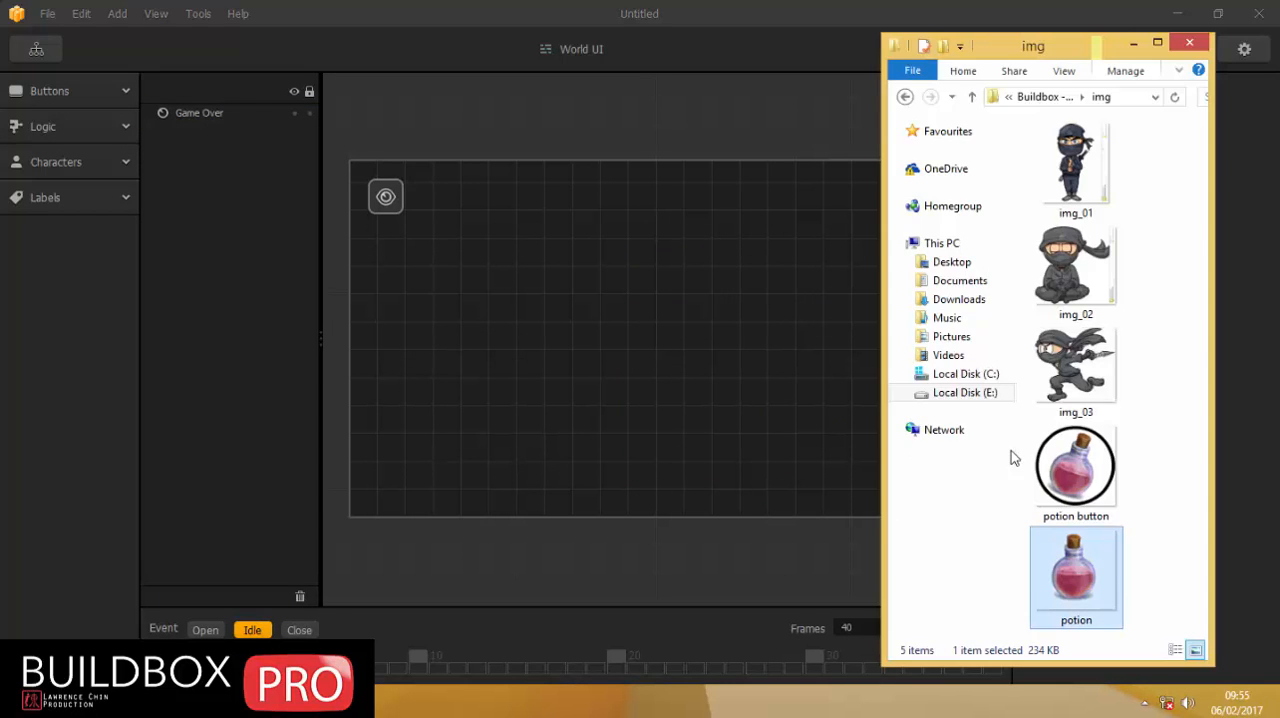
mouse_move(1070, 467)
mouse_down()
mouse_move(637, 289)
mouse_move(543, 480)
mouse_move(509, 434)
mouse_move(514, 283)
mouse_move(820, 223)
mouse_move(930, 440)
mouse_move(1080, 470)
mouse_up()
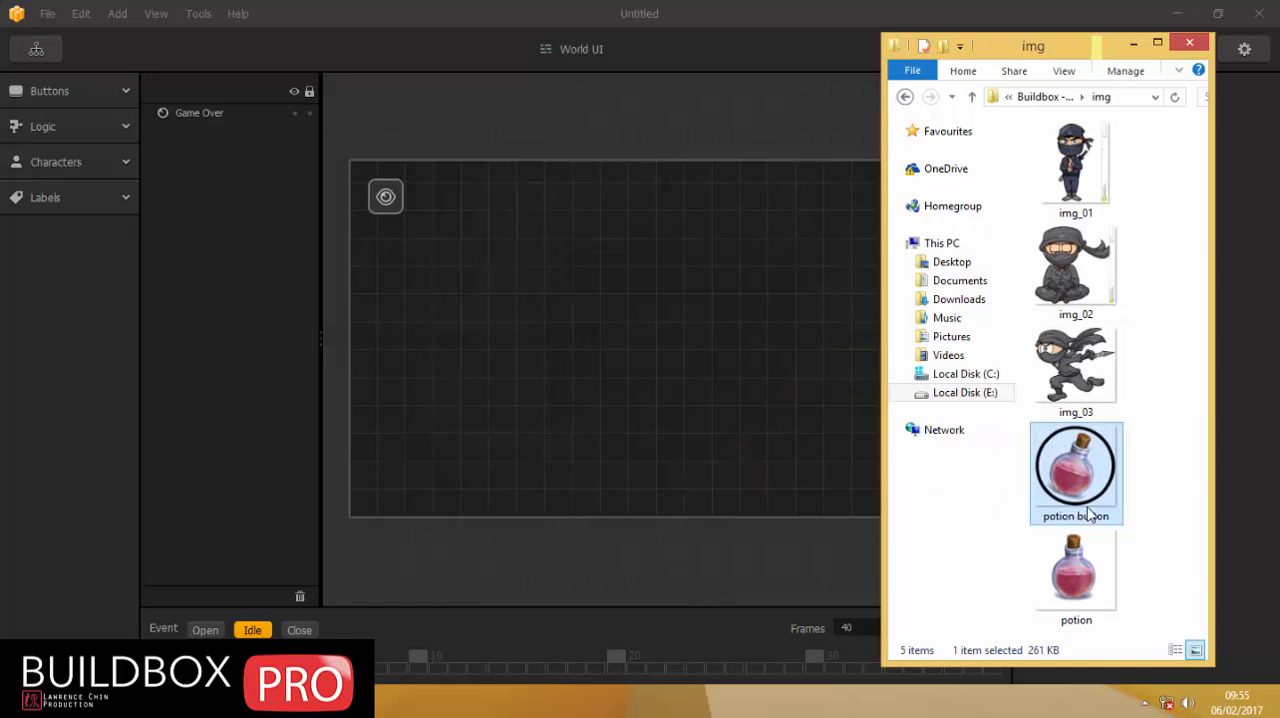
click(549, 371)
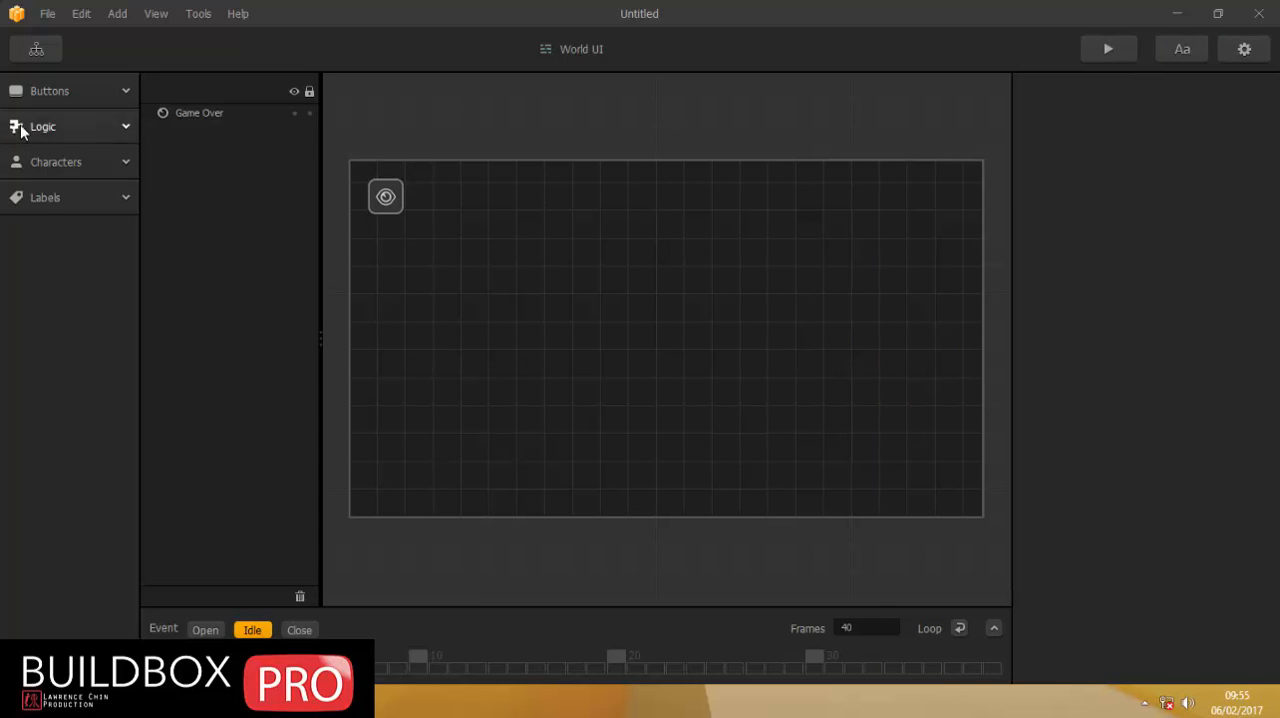
Add a Character Button near the lower-right corner of the World UI canvas.
click(56, 90)
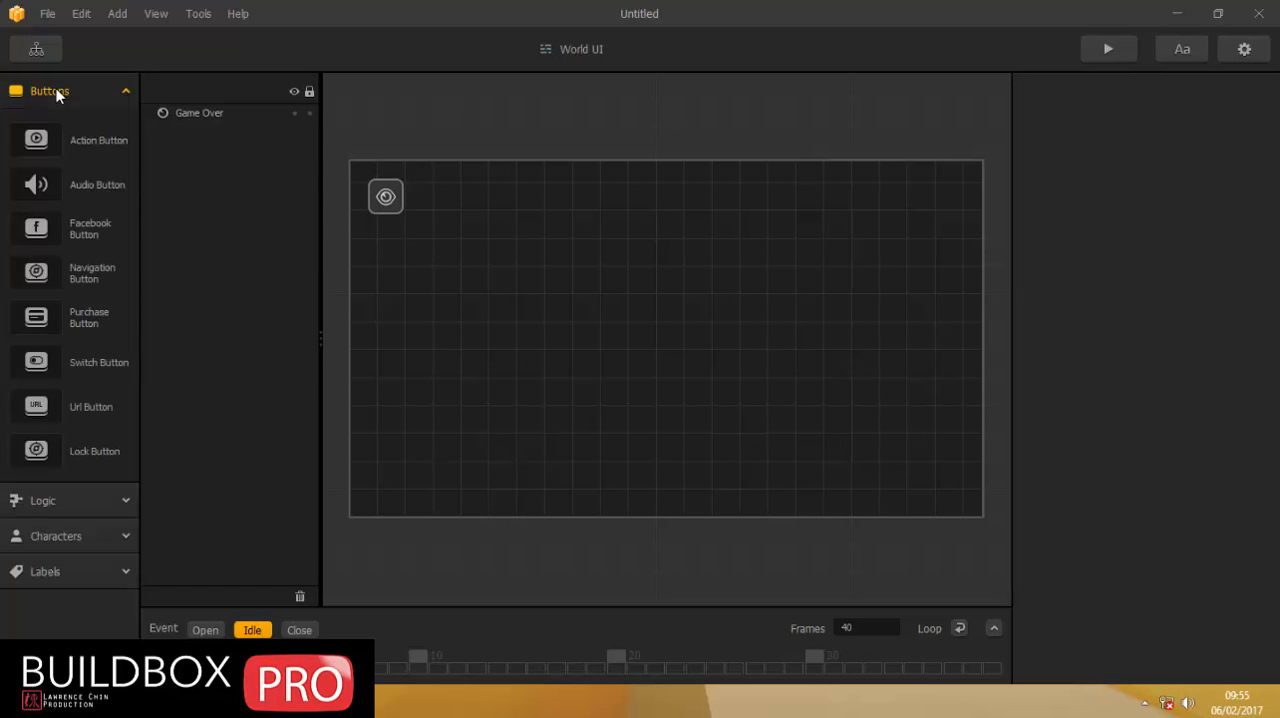
click(56, 90)
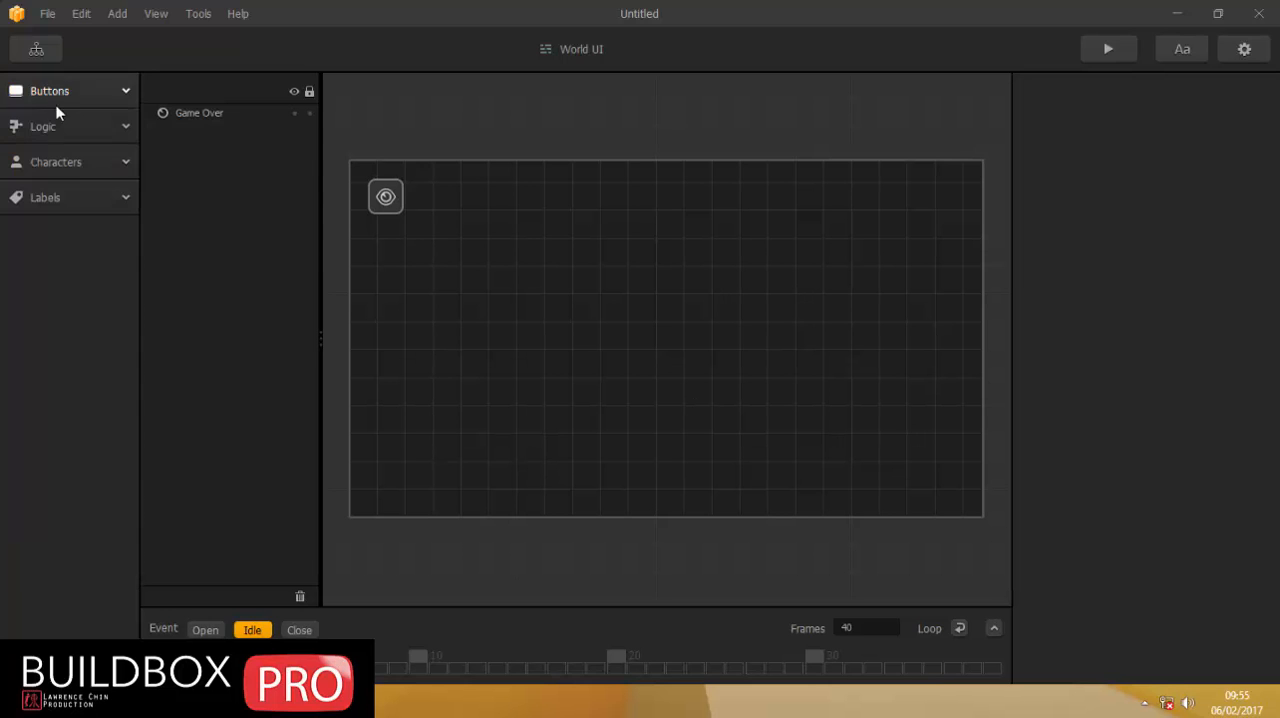
click(44, 163)
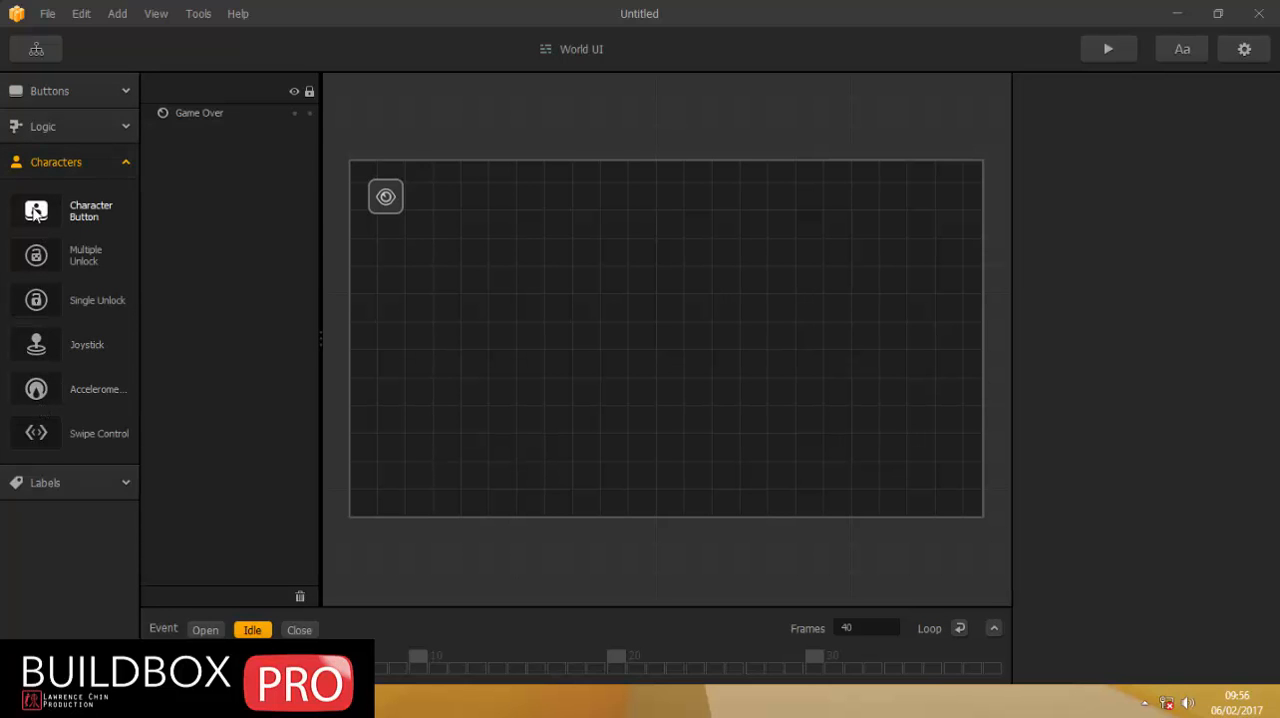
drag(37, 211, 888, 432)
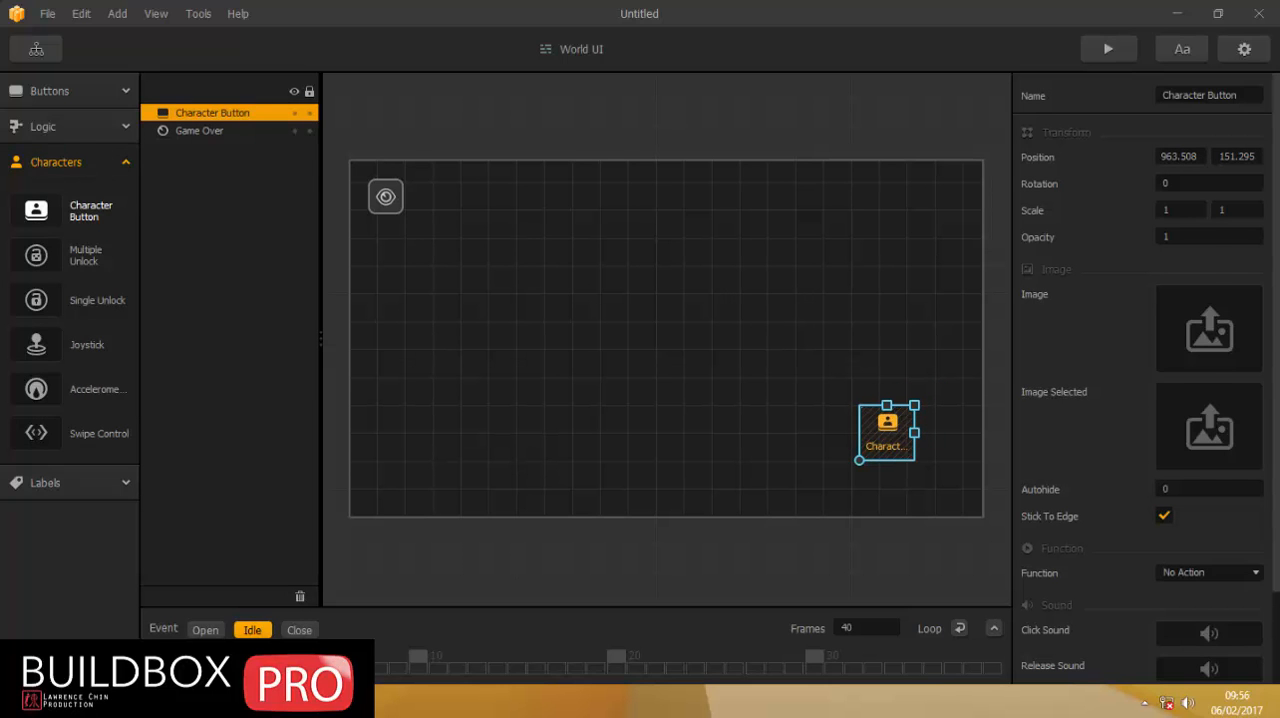
Assign the potion button image from the img folder as the Character Button's image and close the File Explorer window.
key(alt+Tab)
drag(1019, 47, 515, 34)
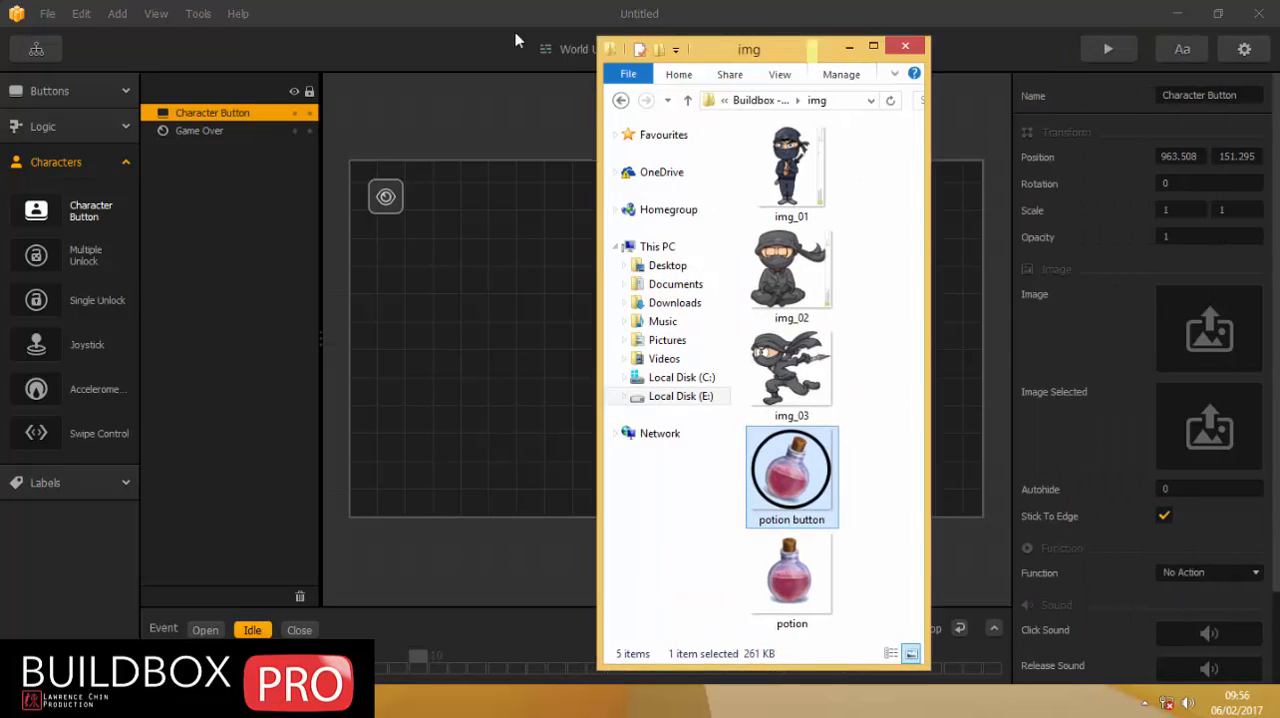
drag(571, 458, 1206, 342)
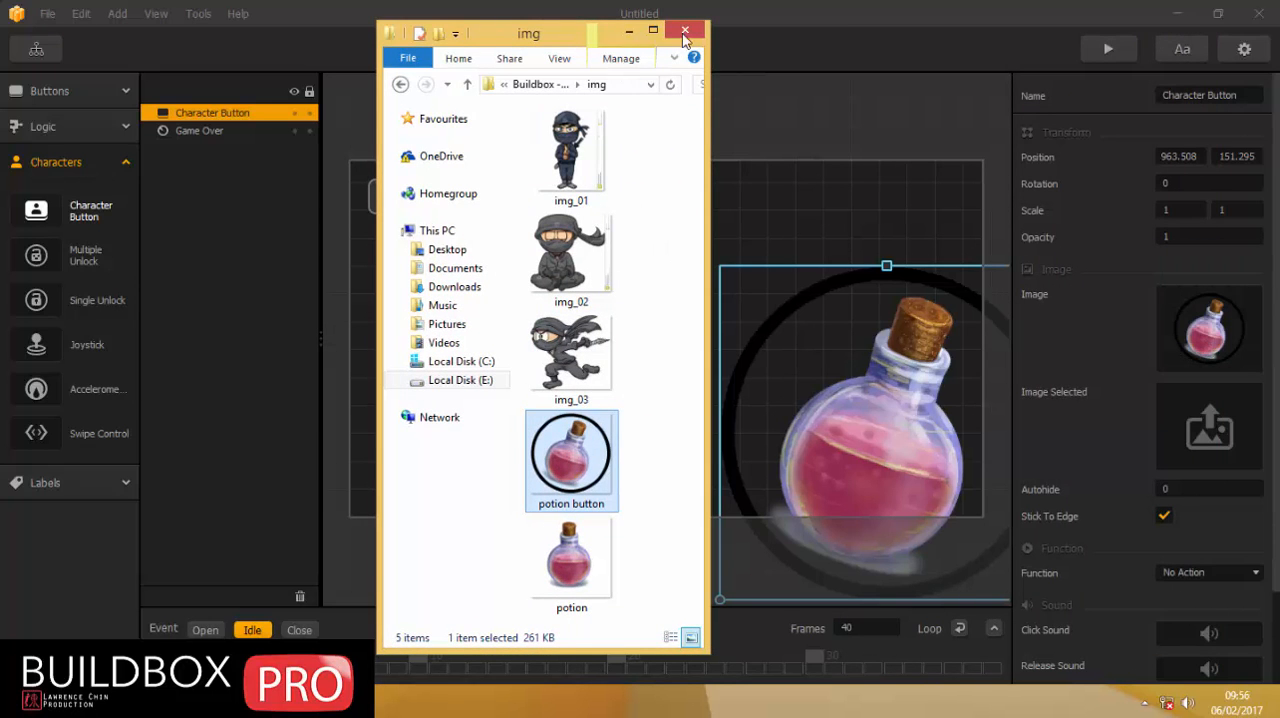
click(685, 33)
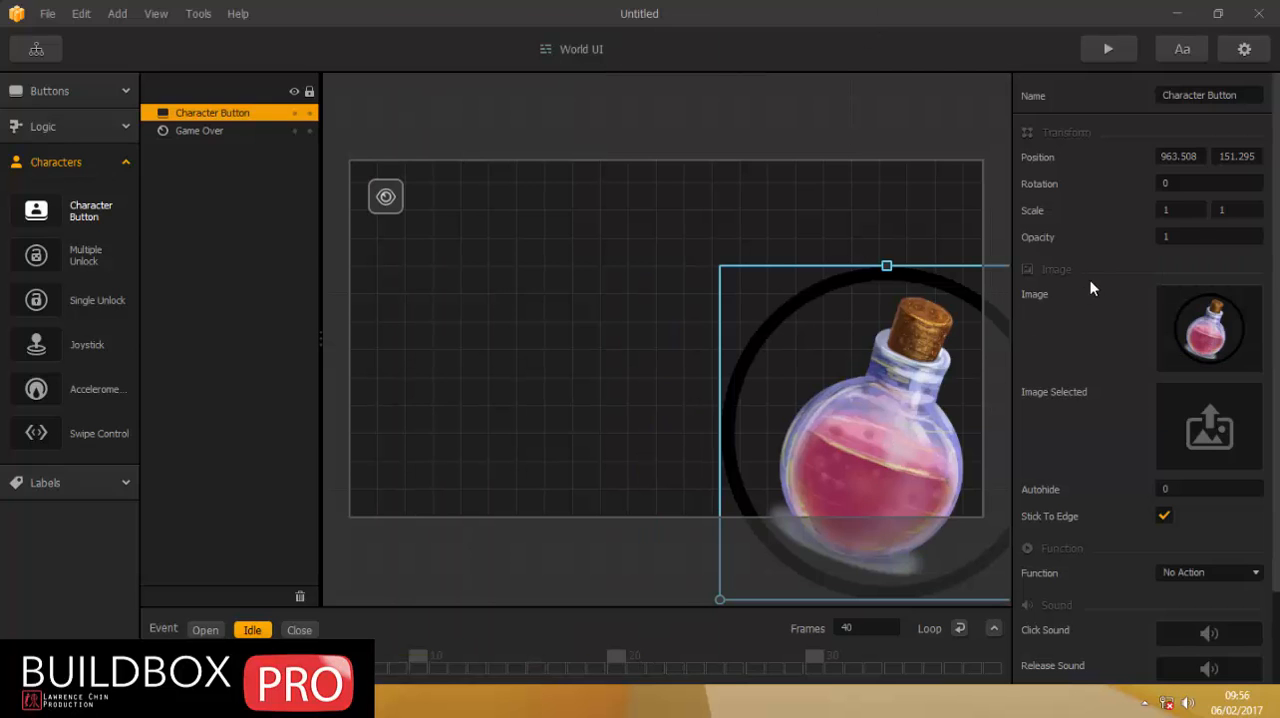
Scale the potion button to 0.25 by 0.25 and move it into the canvas's lower-right corner.
click(1167, 209)
text(.25)
key(Tab)
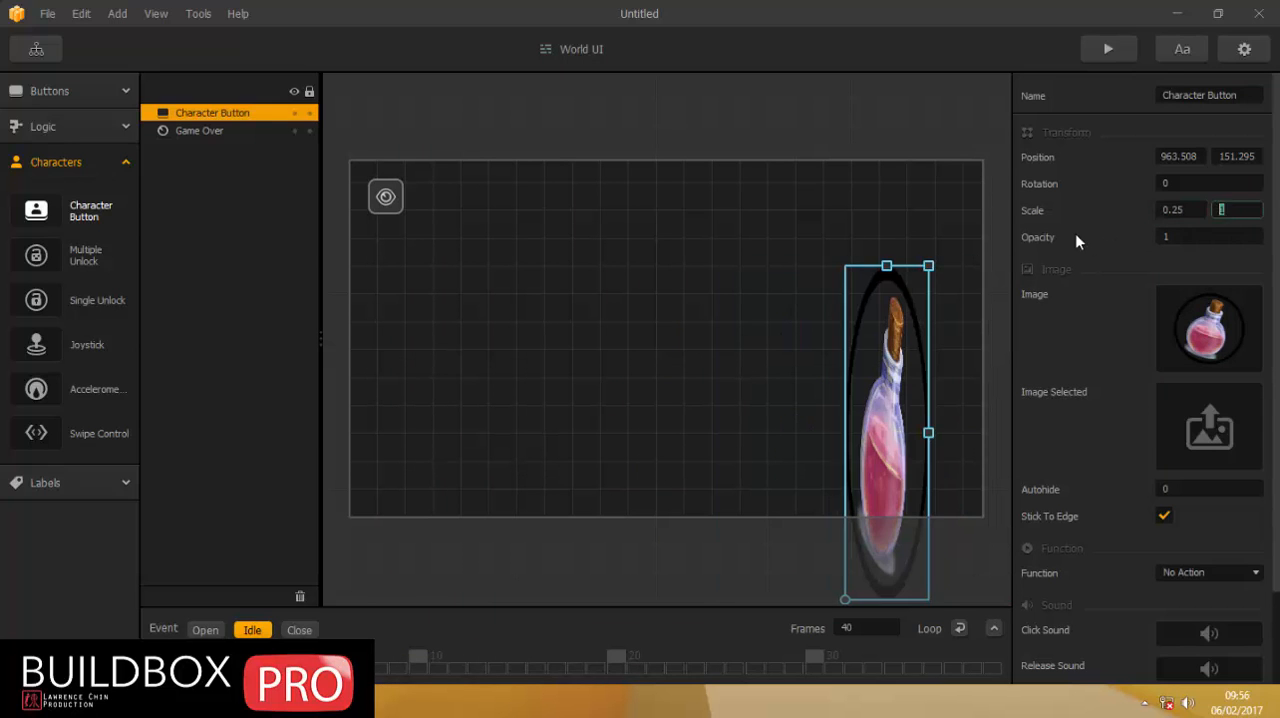
text(.25)
key(Return)
drag(863, 450, 907, 478)
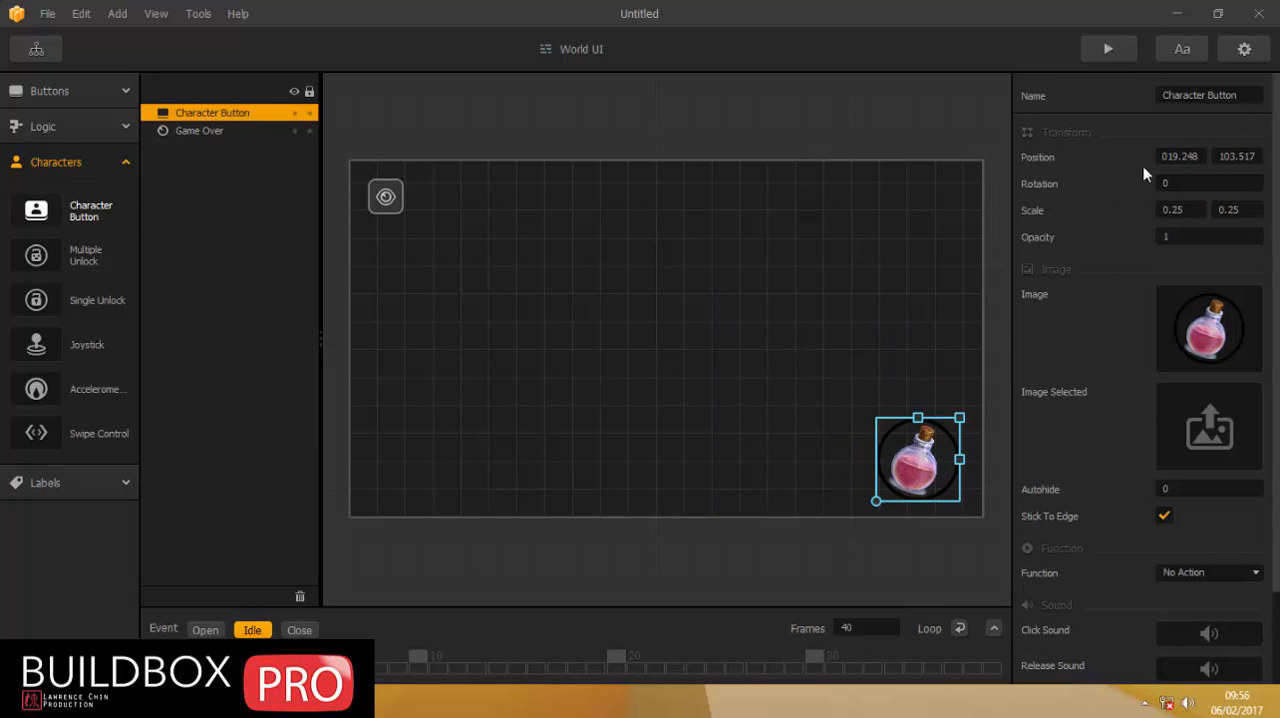
Rename the Character Button as potion and set its function to Component Action.
click(1199, 95)
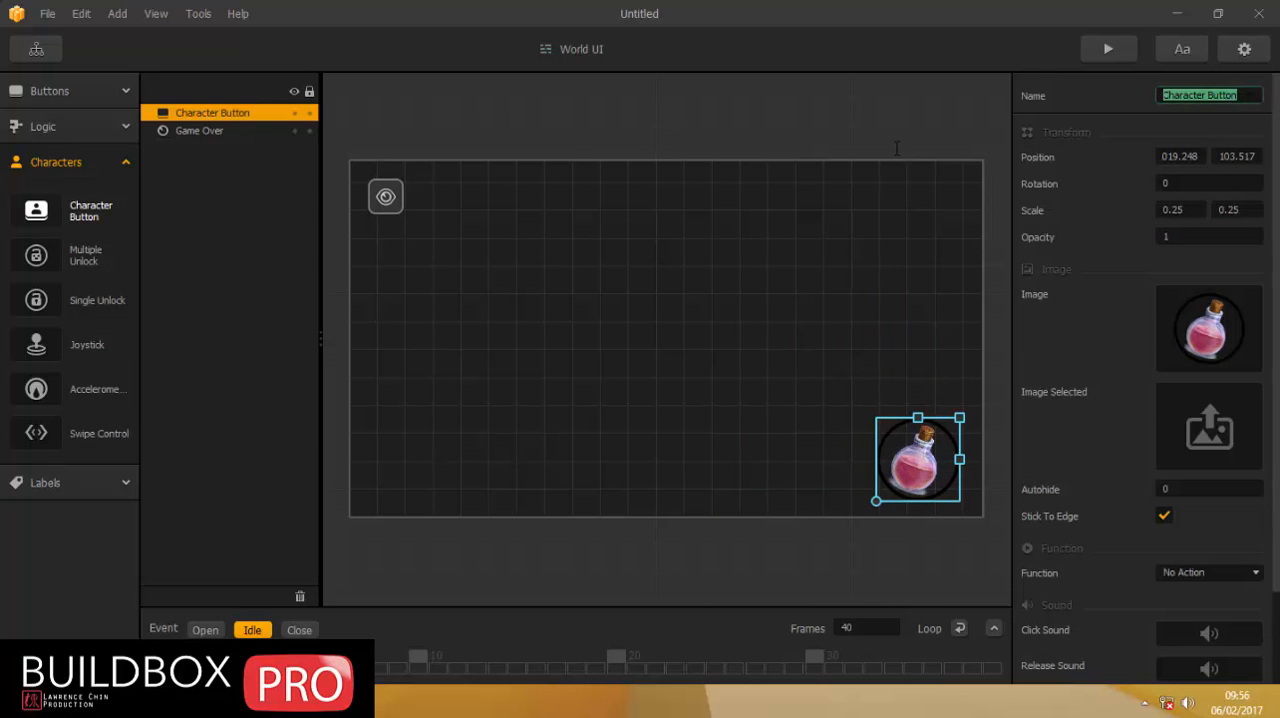
text(potion)
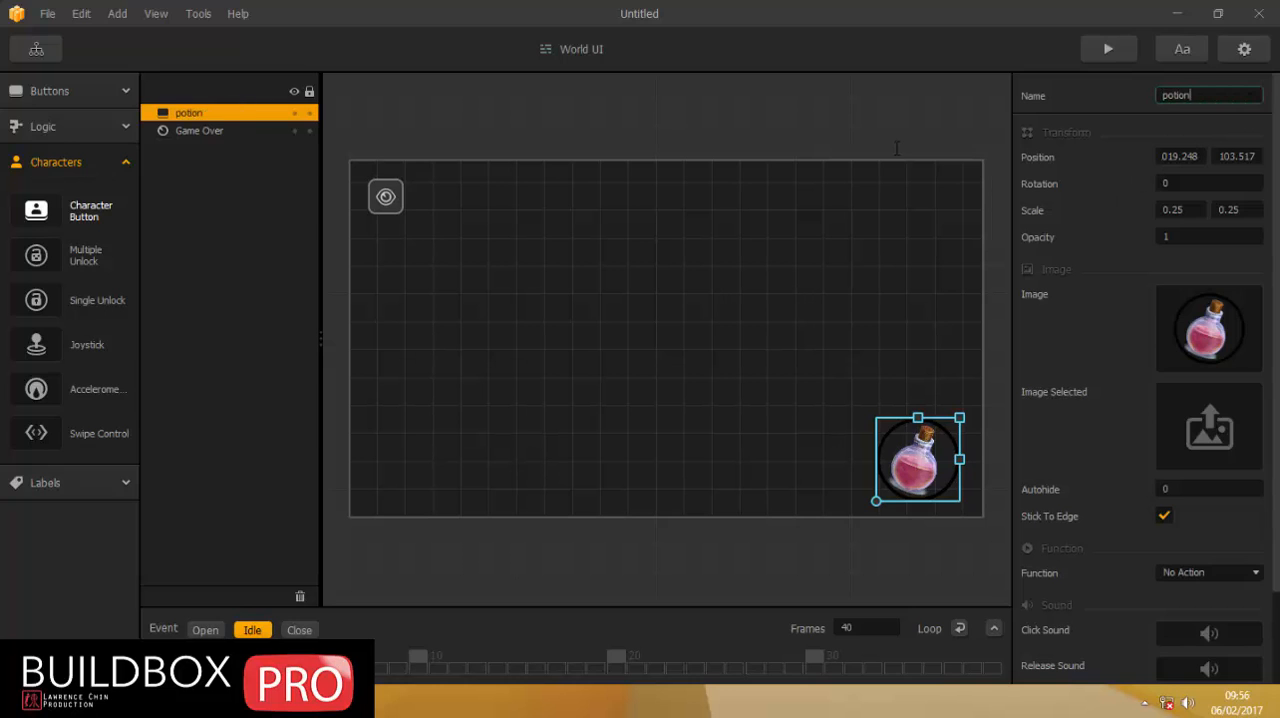
click(1186, 574)
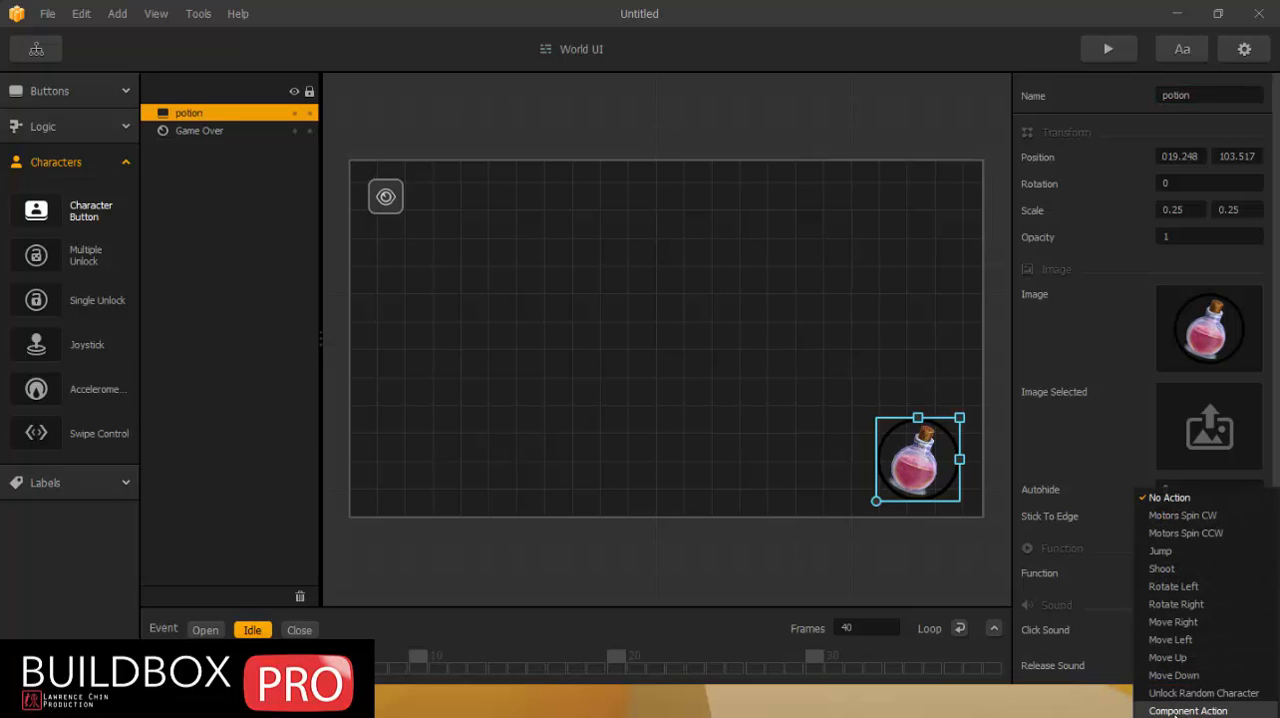
click(1186, 710)
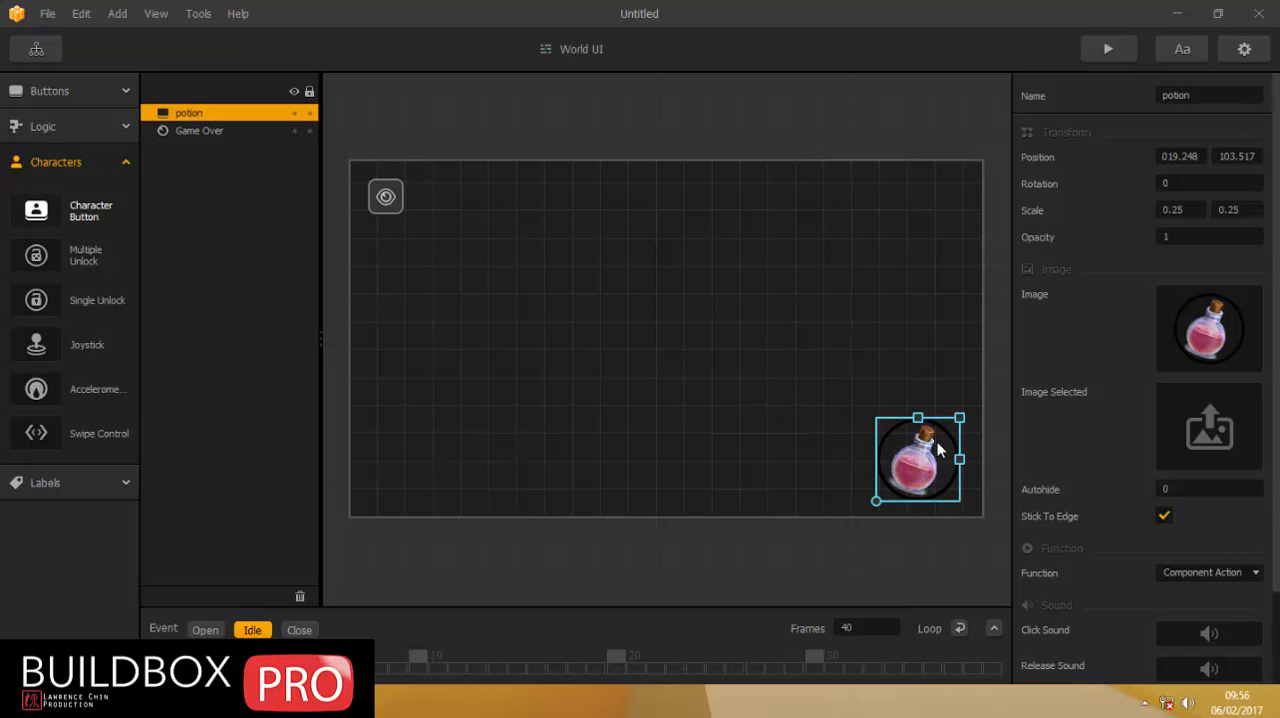
click(697, 231)
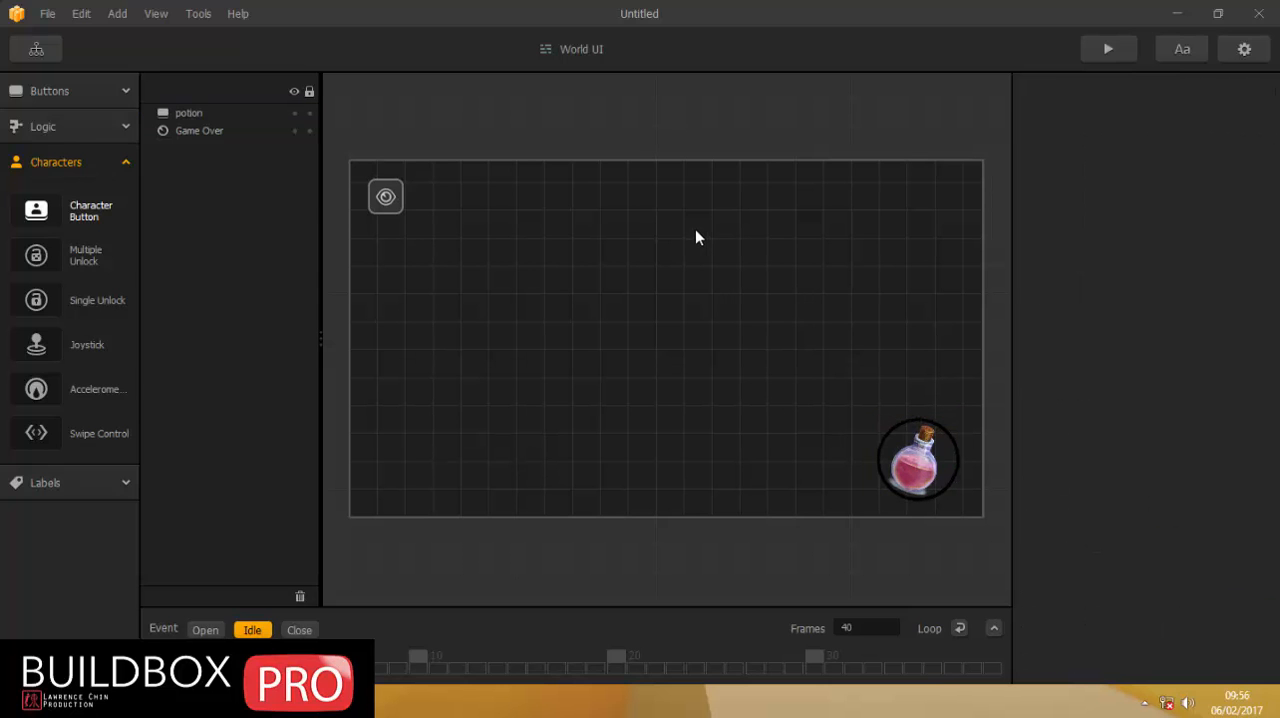
Open the World scene from the Game Mind Map and remove the Character asset's white-circle Move Animation.
click(59, 92)
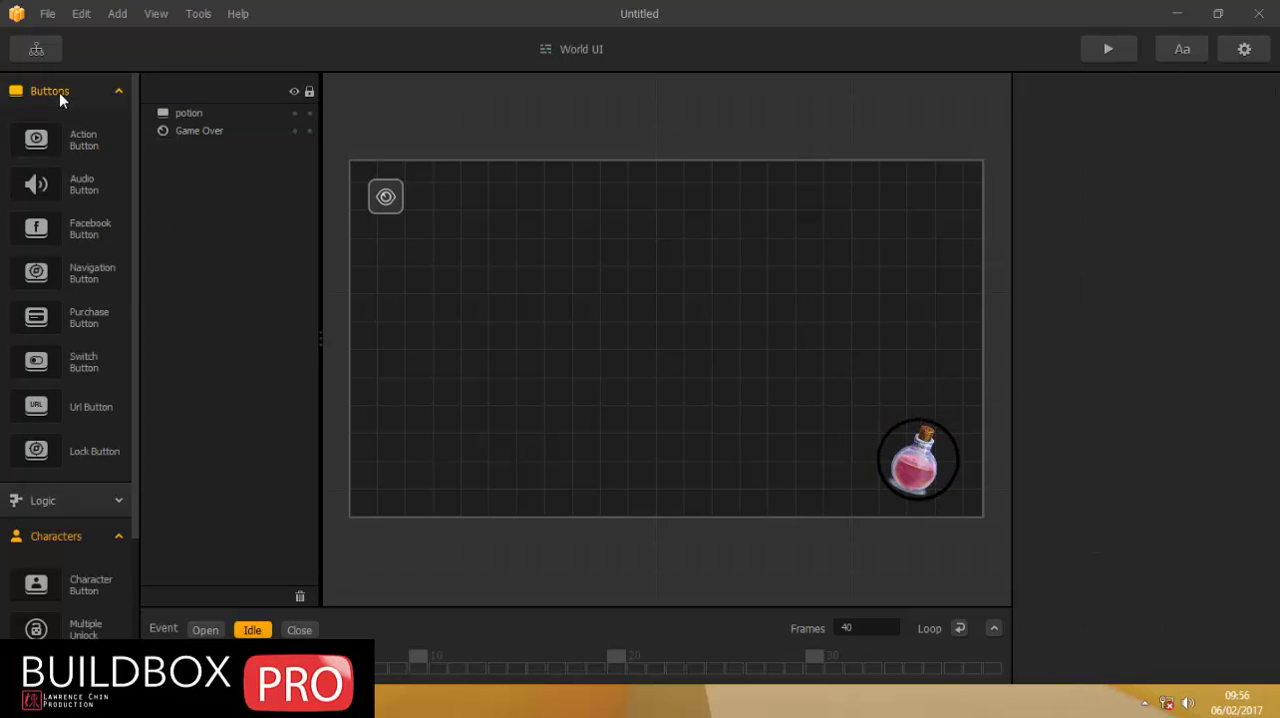
click(59, 92)
click(33, 50)
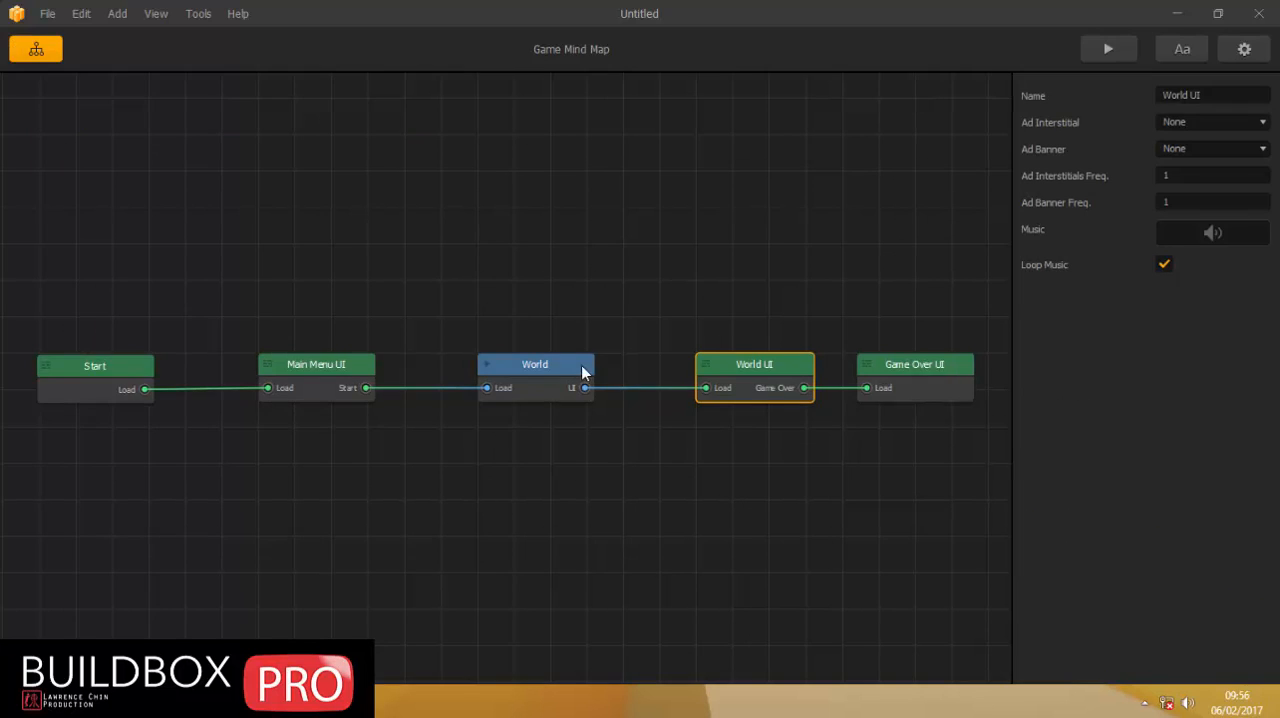
double_click(581, 365)
click(31, 120)
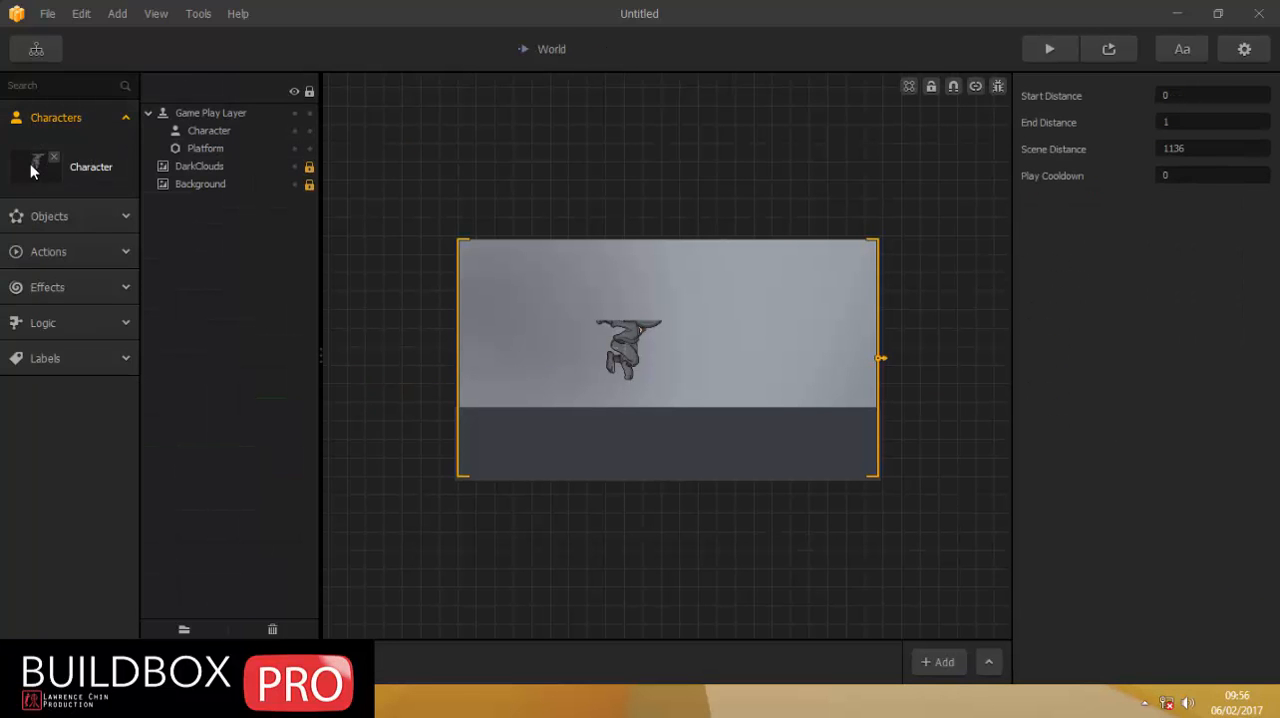
click(32, 162)
scroll(1104, 362, down, 5)
scroll(1104, 362, up, 4)
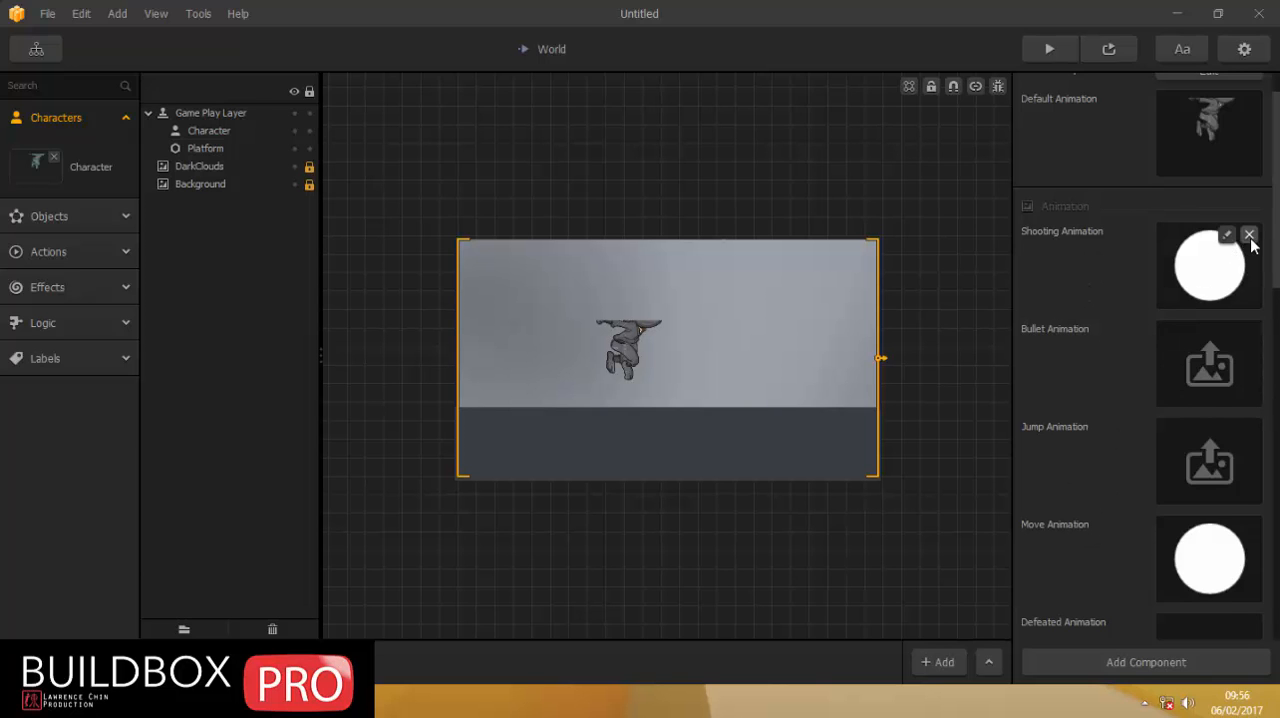
scroll(1246, 245, down, 3)
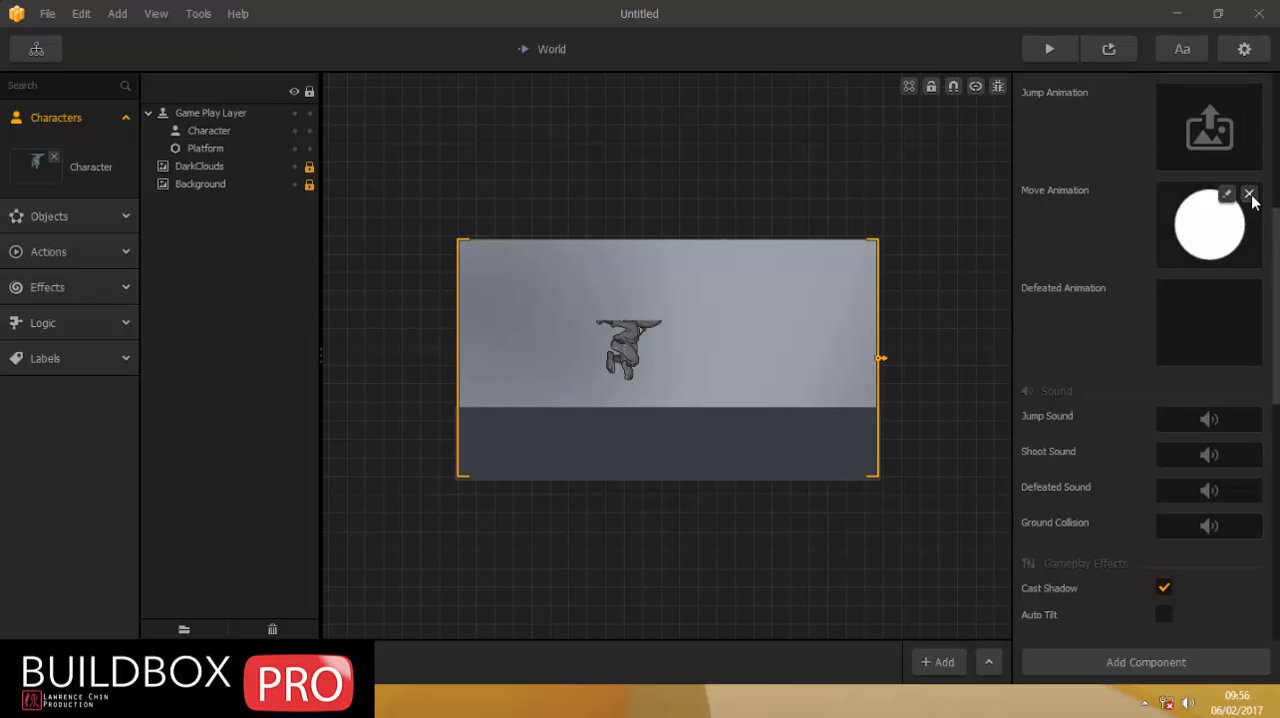
click(1249, 193)
scroll(1178, 247, up, 2)
scroll(1178, 248, down, 3)
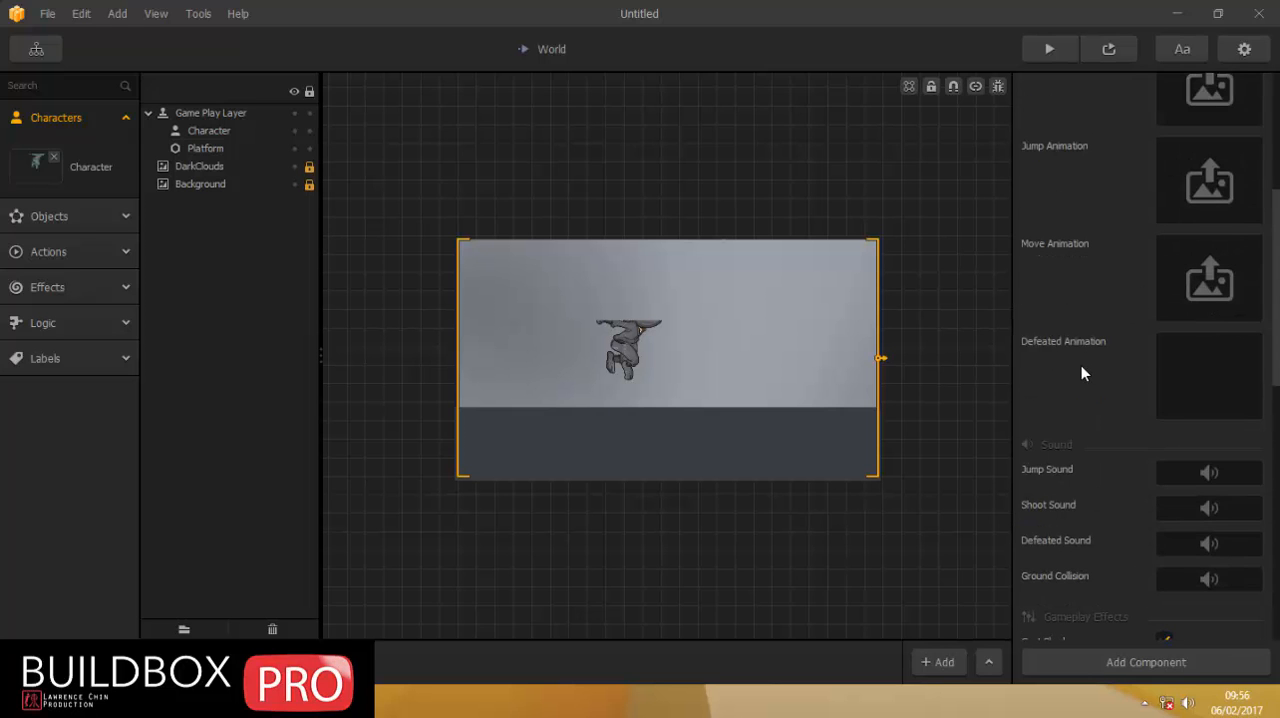
Add an Advanced Move component to the Character asset and name it potion 1.
scroll(1058, 360, down, 10)
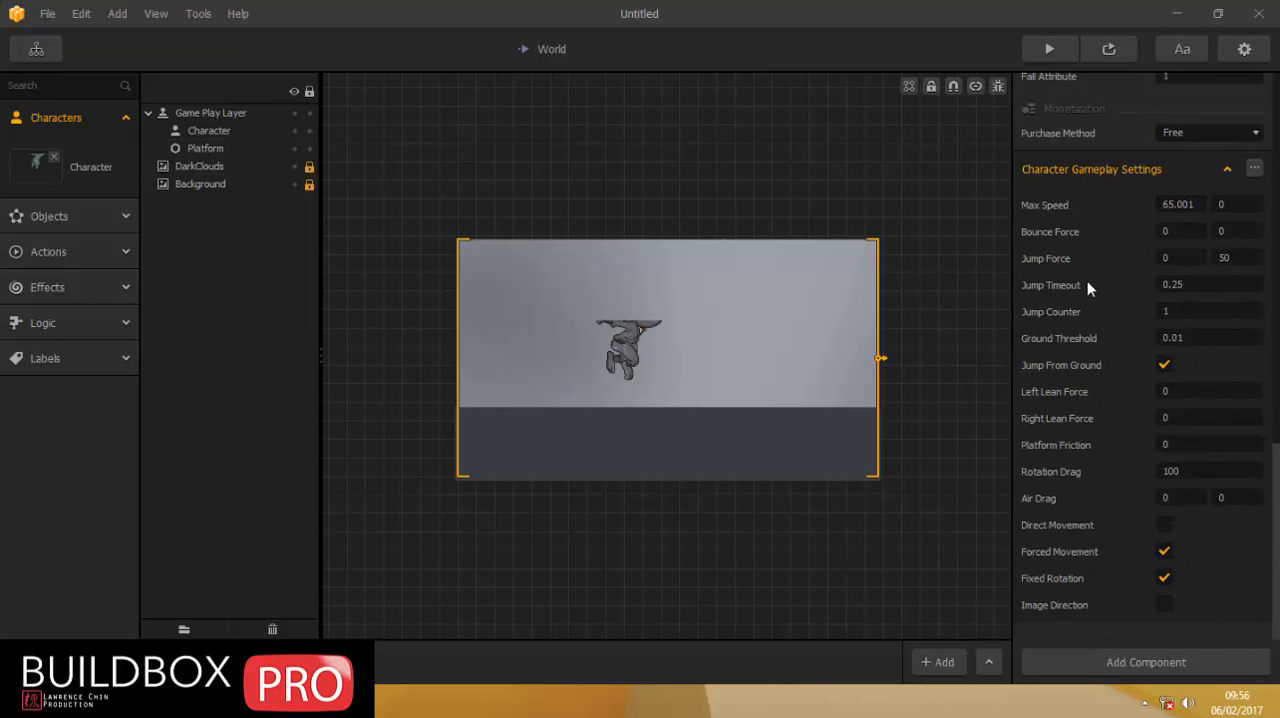
click(1101, 662)
click(1150, 541)
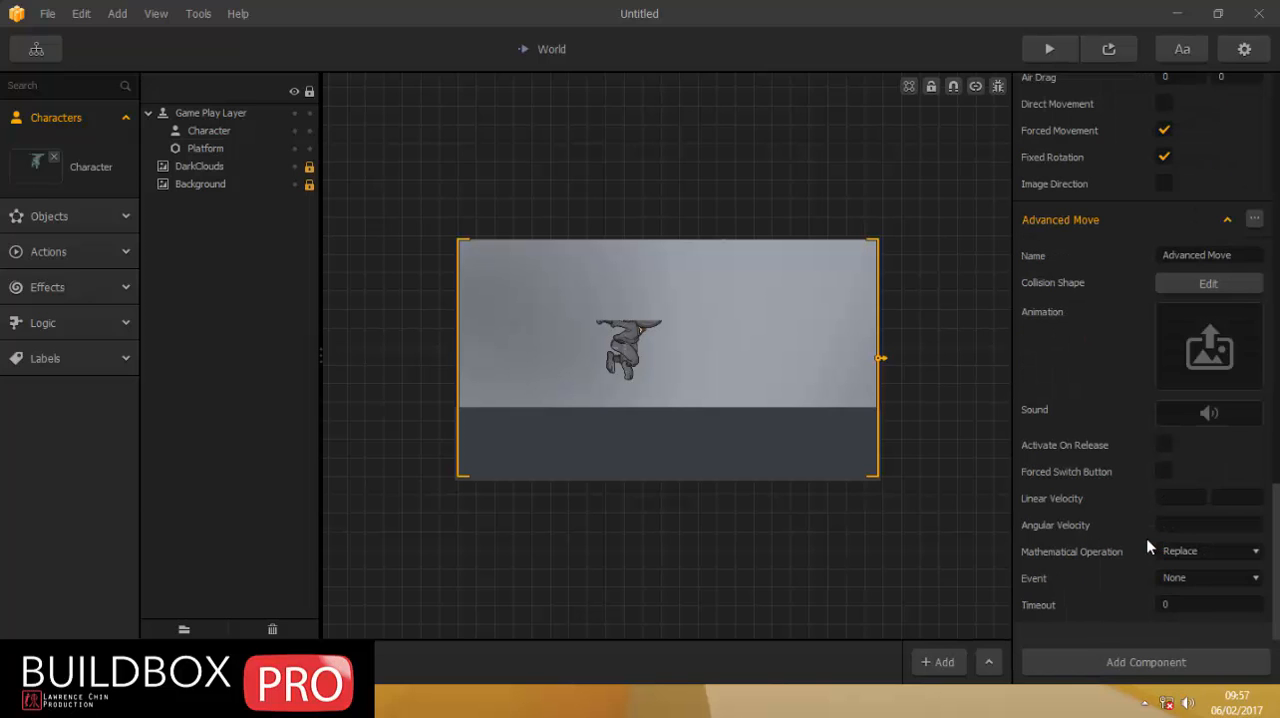
drag(1236, 255, 1160, 255)
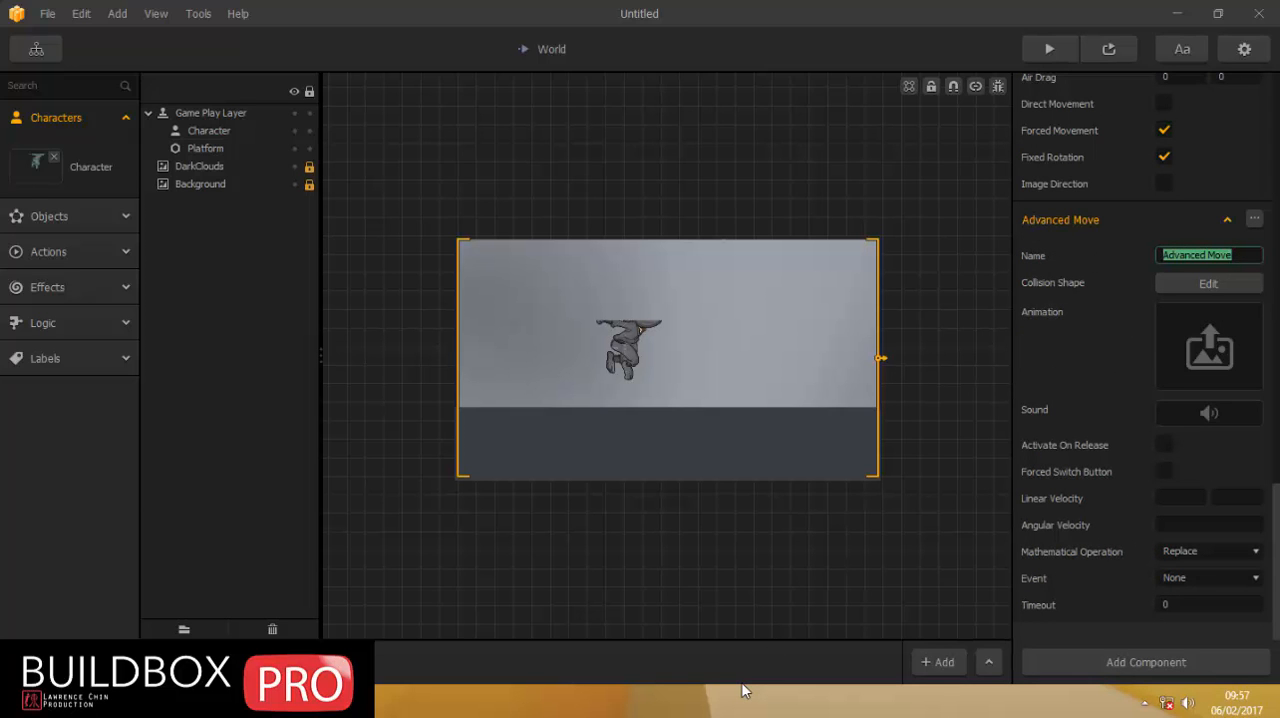
text(potion 1)
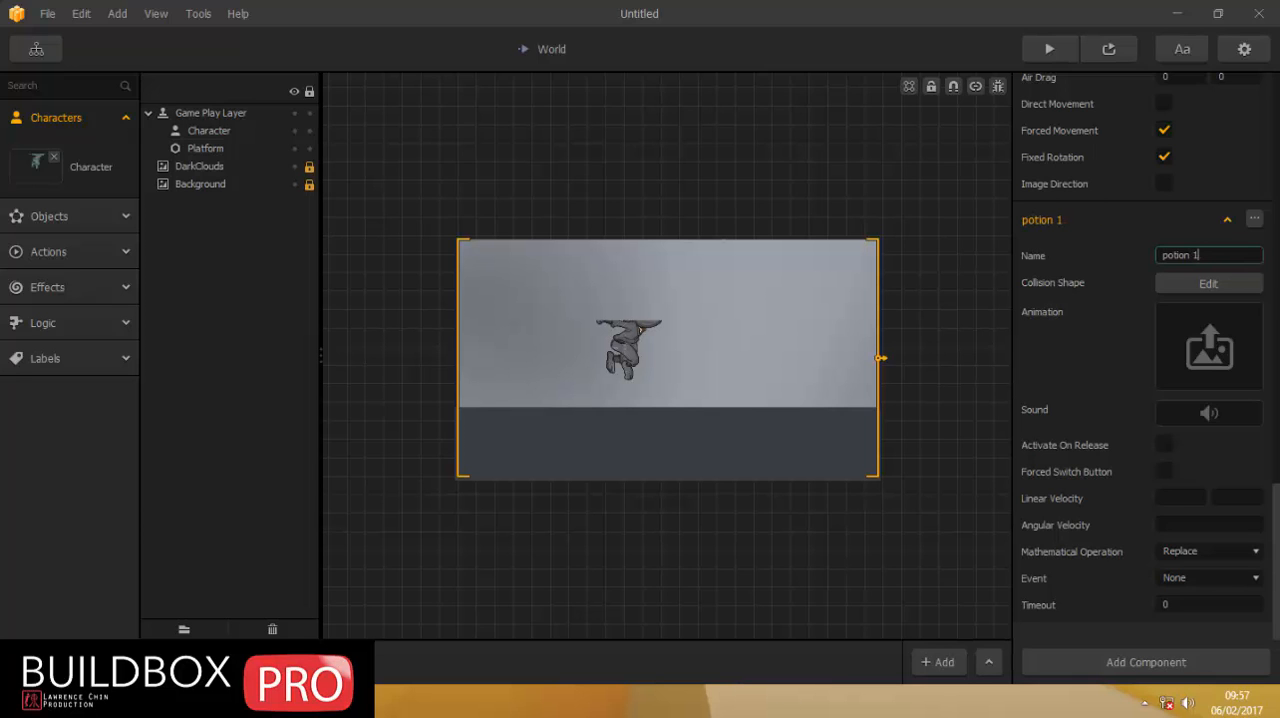
Set the potion 1 component's event to Button - potion and try to edit its collision shape.
click(1196, 558)
click(1129, 557)
click(1203, 580)
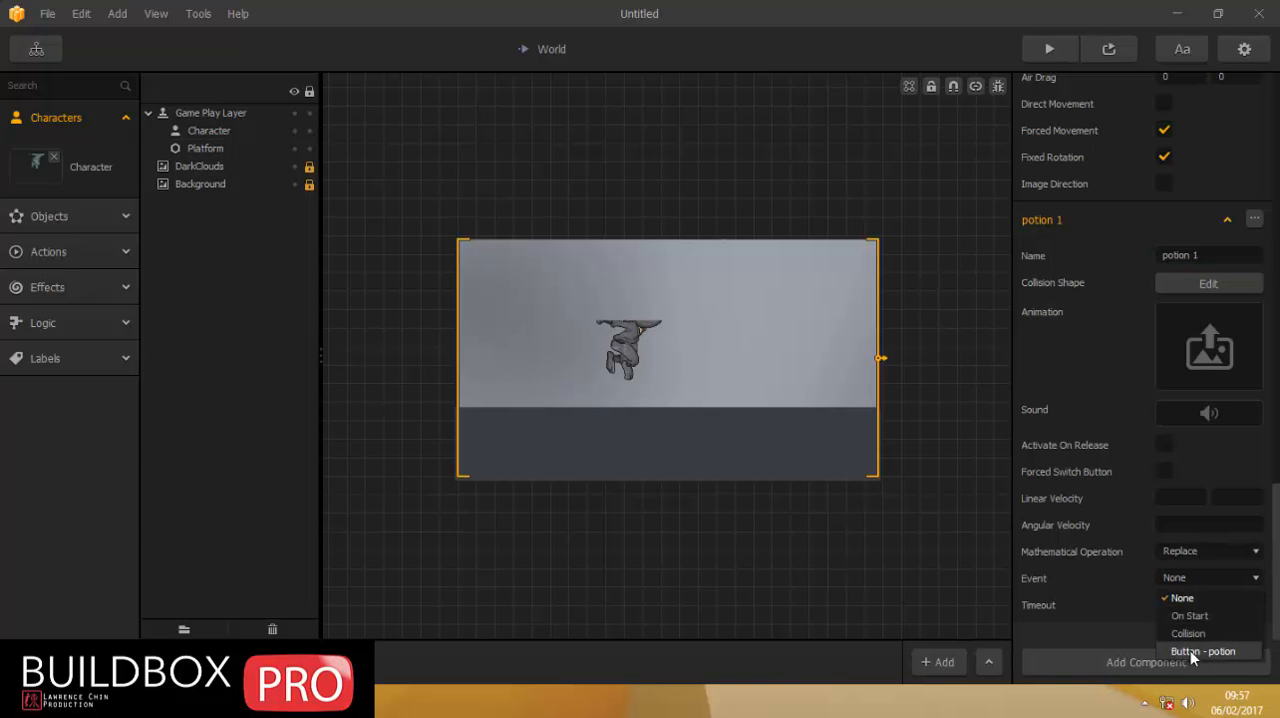
click(1200, 651)
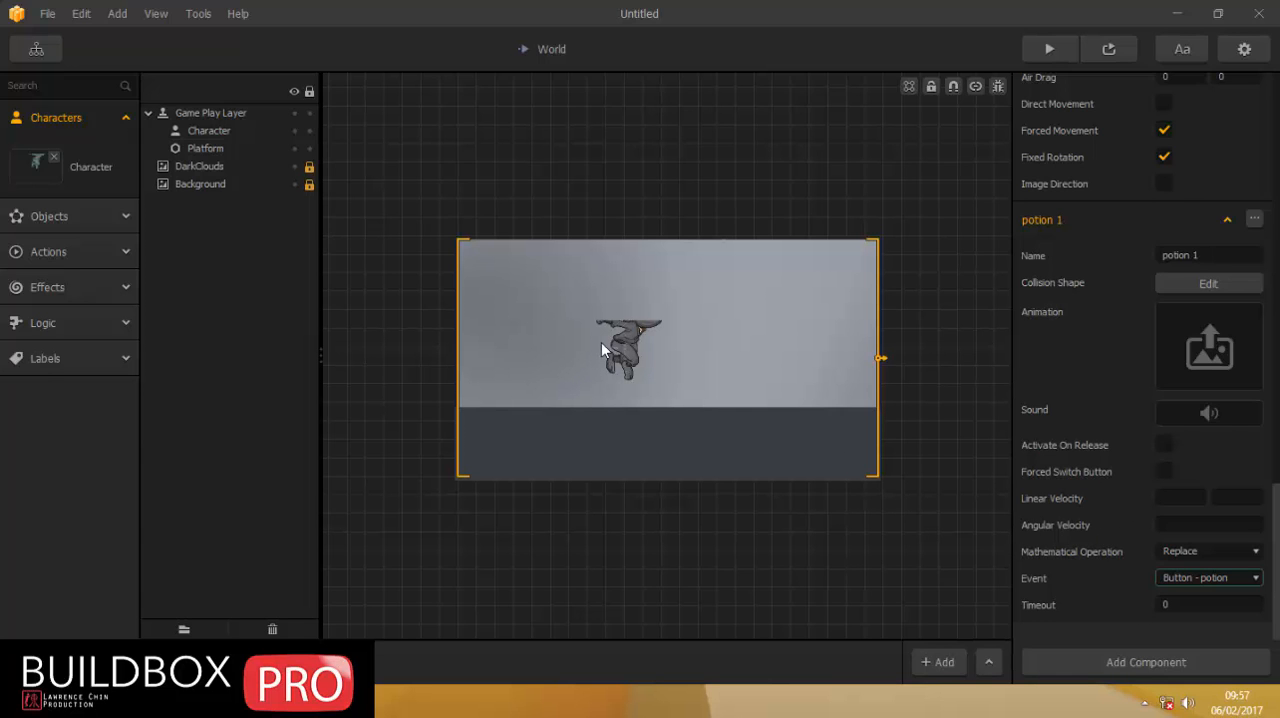
click(1183, 286)
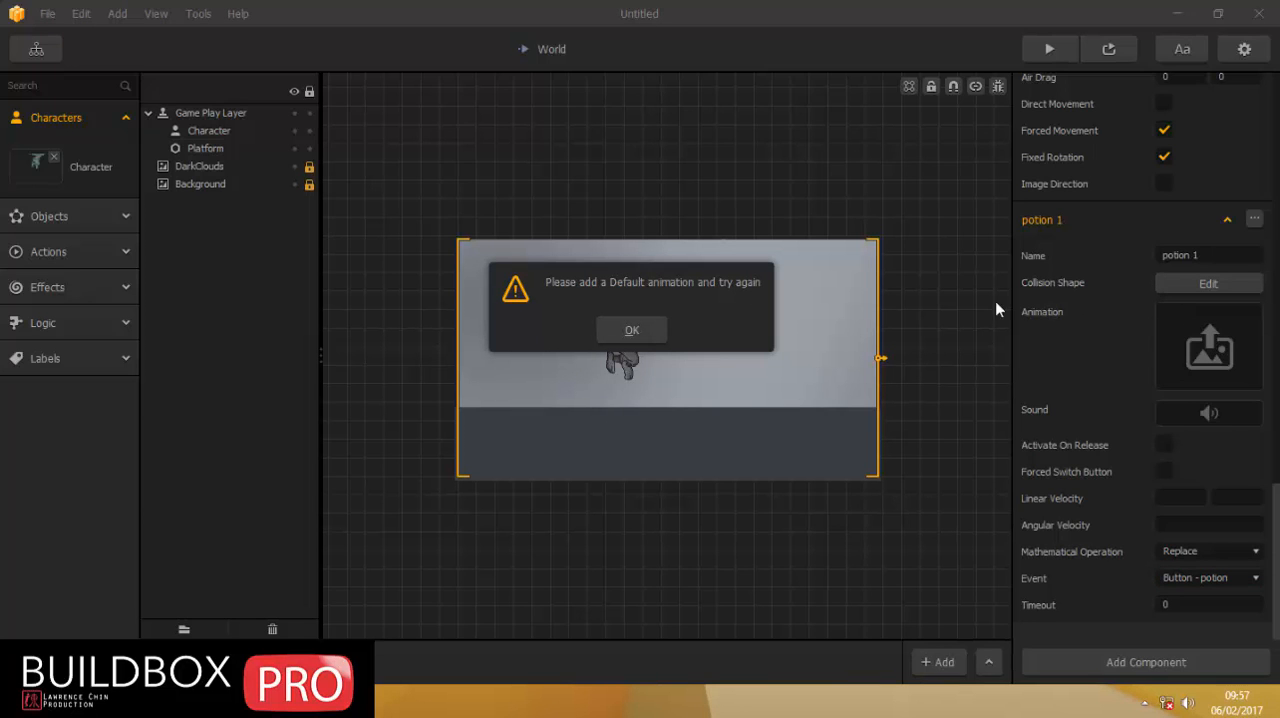
click(632, 331)
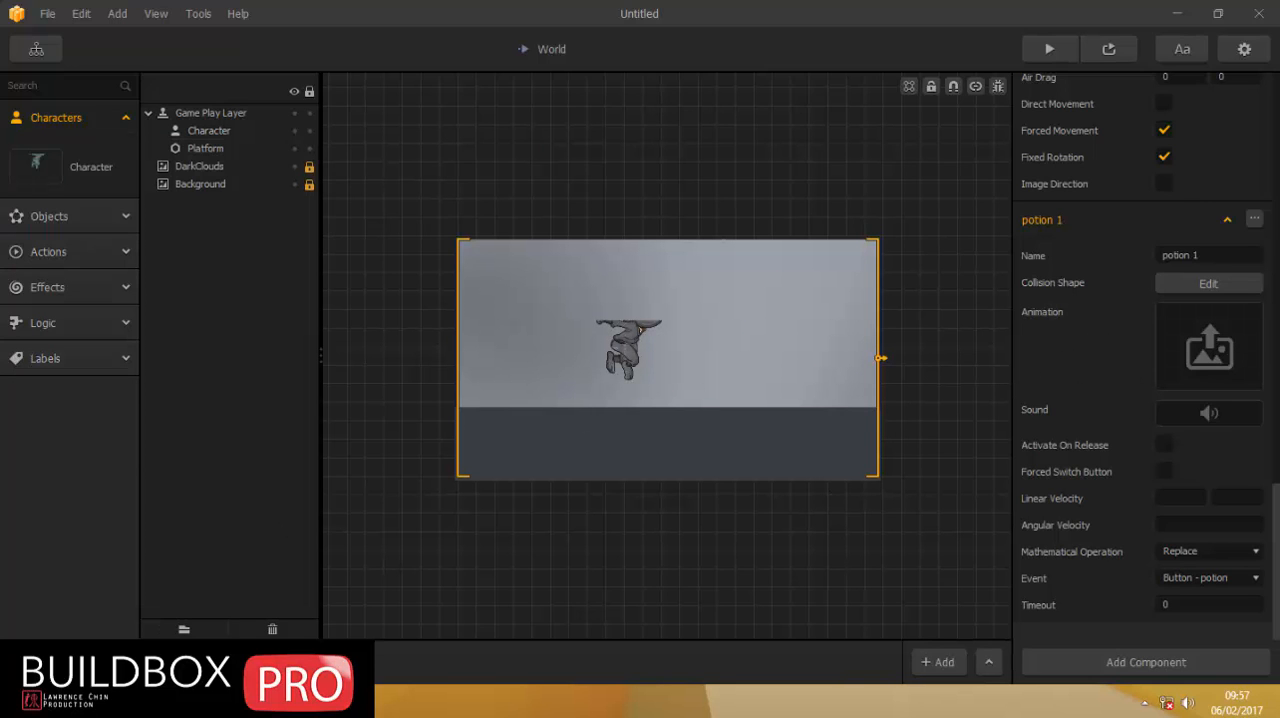
Assign frames 01 to 05 from the sprite folder's ninjitsu subfolder as the potion 1 component's animation.
click(200, 700)
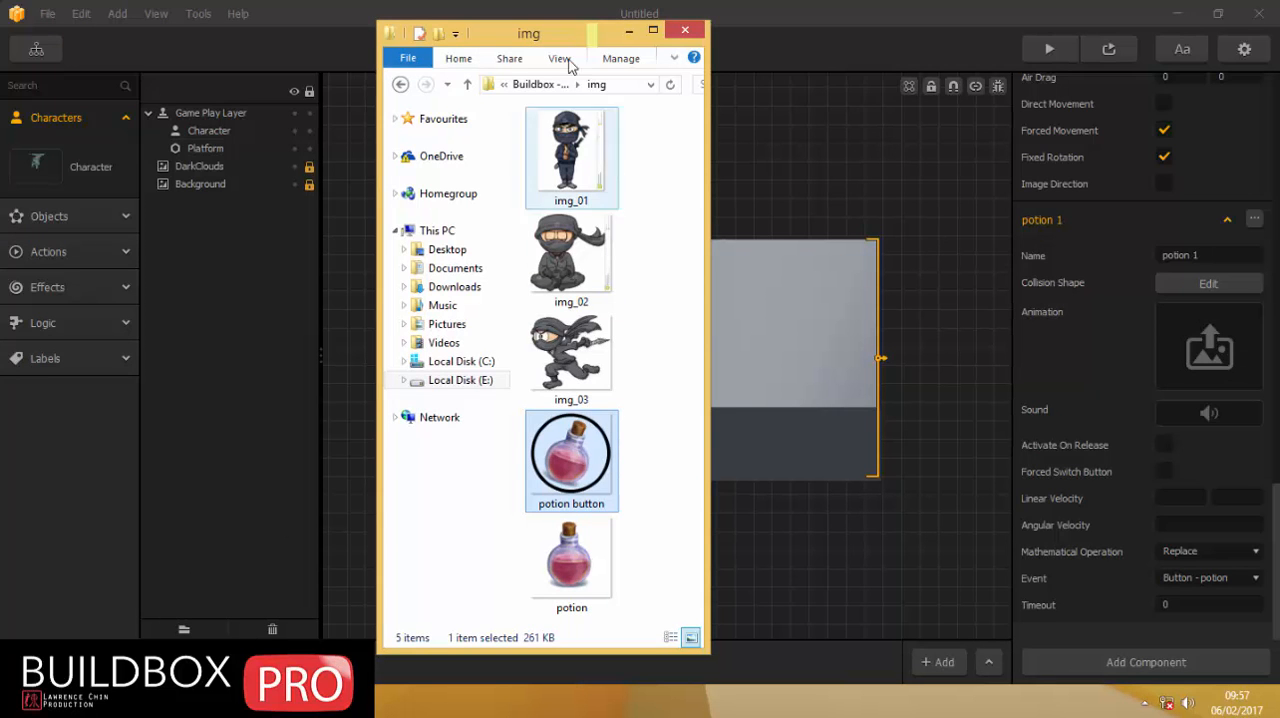
click(469, 89)
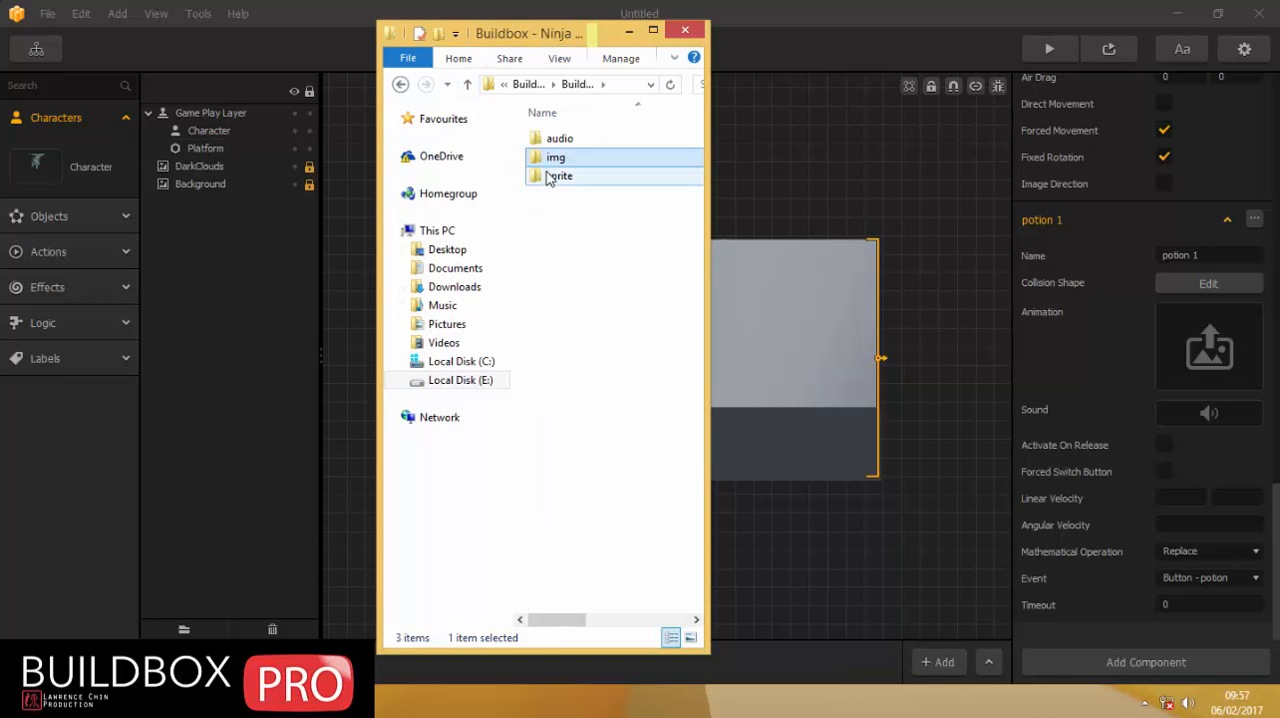
double_click(550, 180)
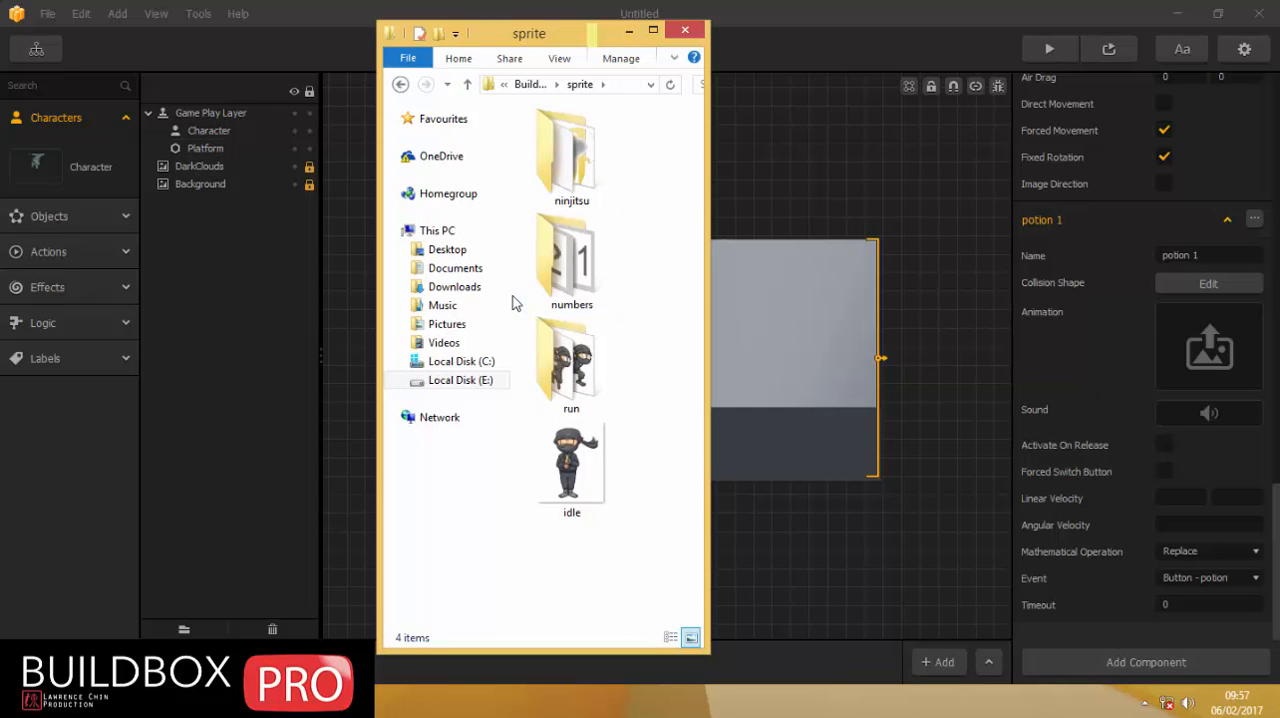
double_click(579, 152)
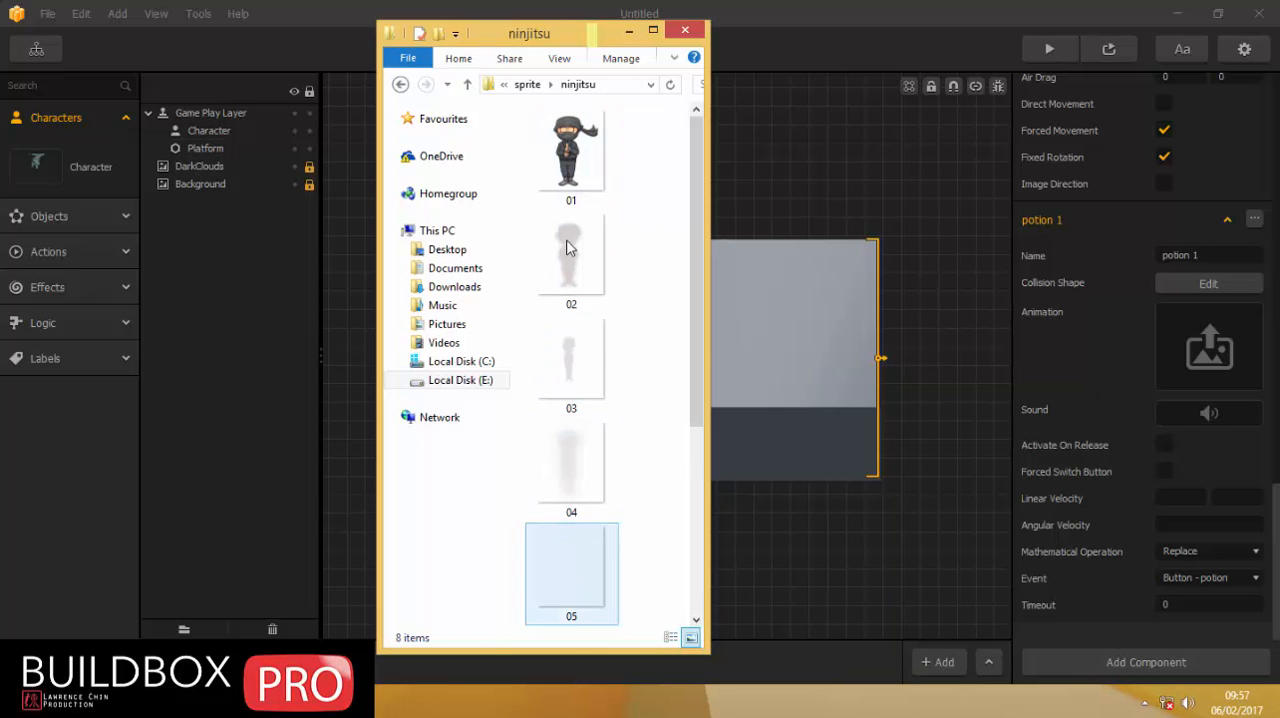
click(565, 195)
shift+click(575, 557)
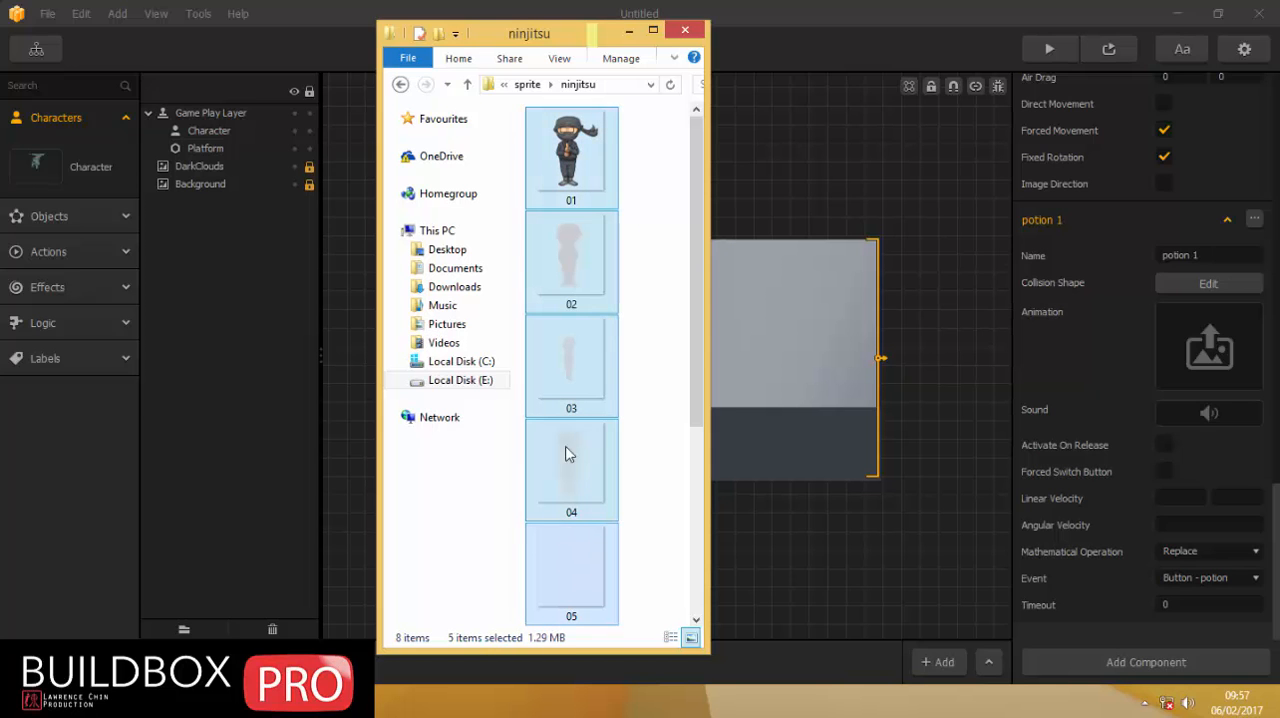
drag(558, 140, 1212, 358)
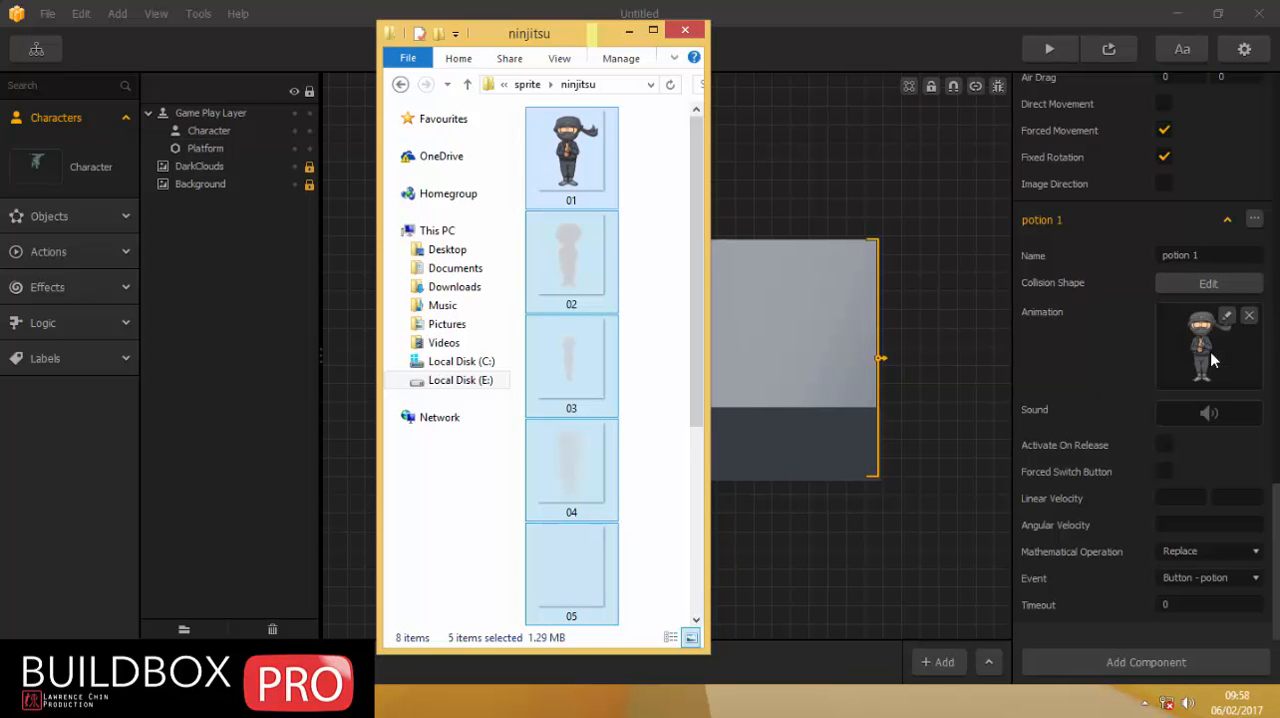
Reshape the potion 1 component's polygon collision shape into a thin horizontal strip across the ninja's collar.
click(1221, 288)
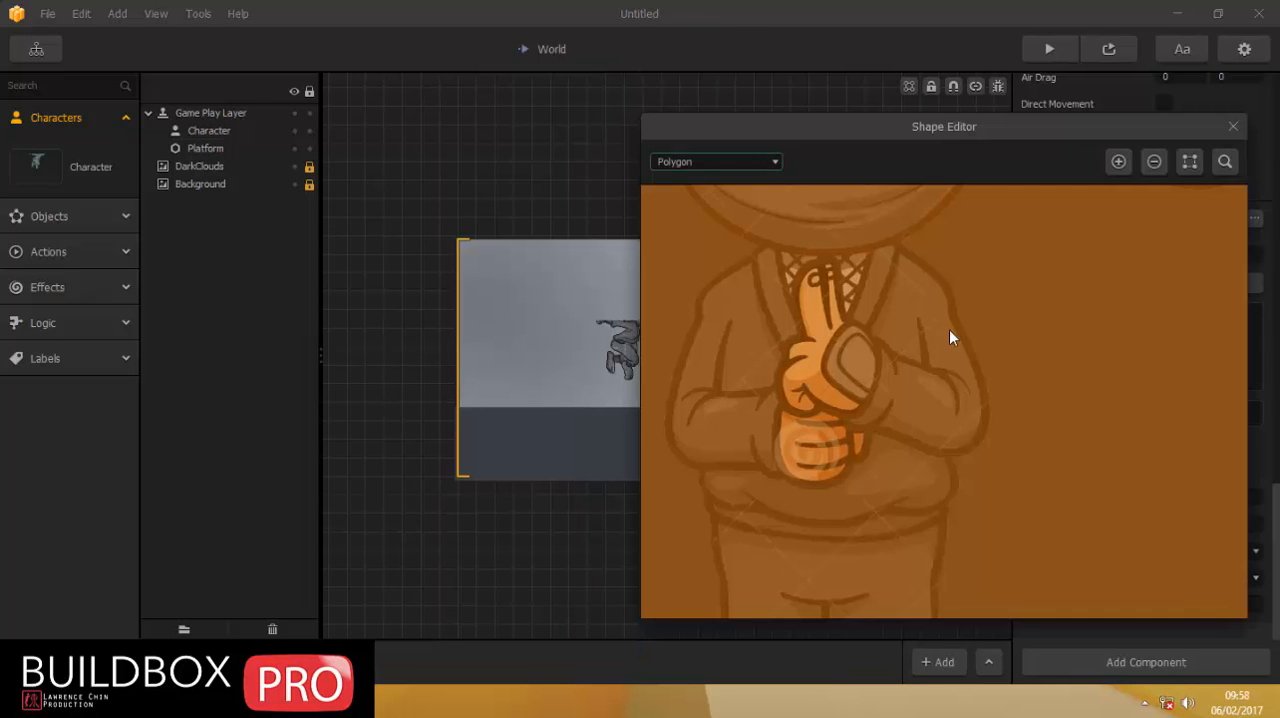
scroll(849, 300, down, 2)
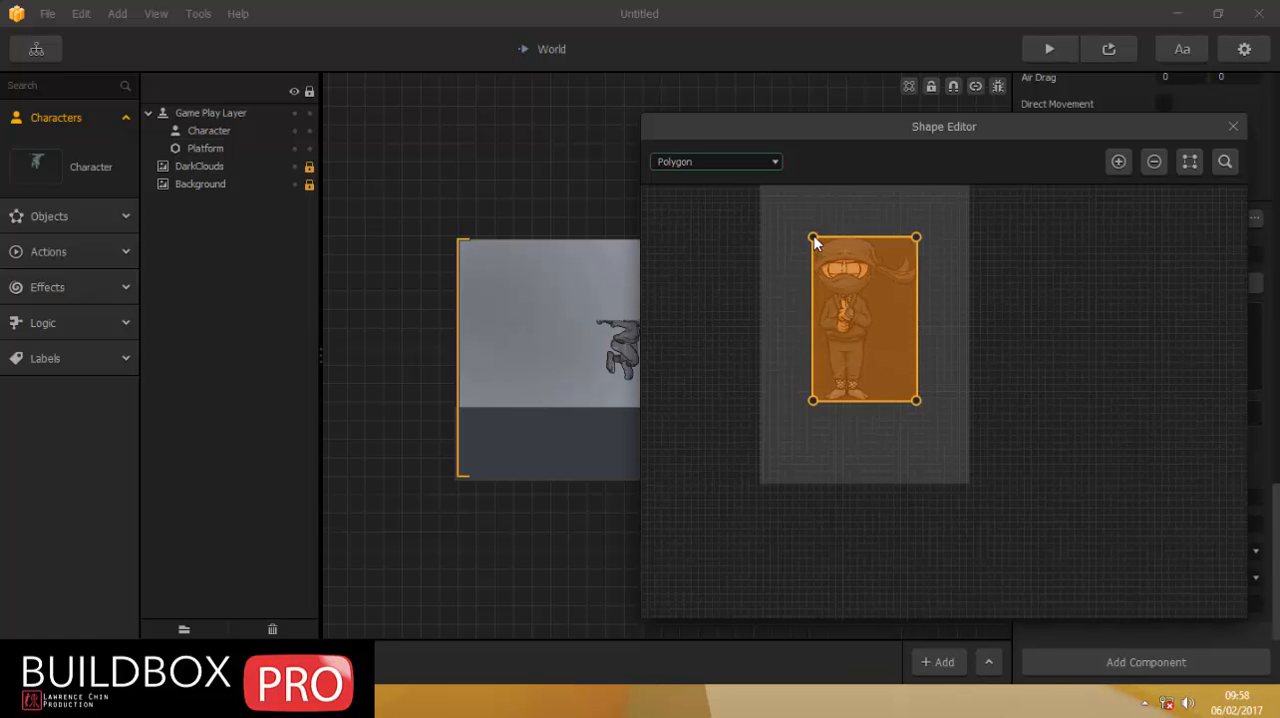
drag(813, 238, 836, 297)
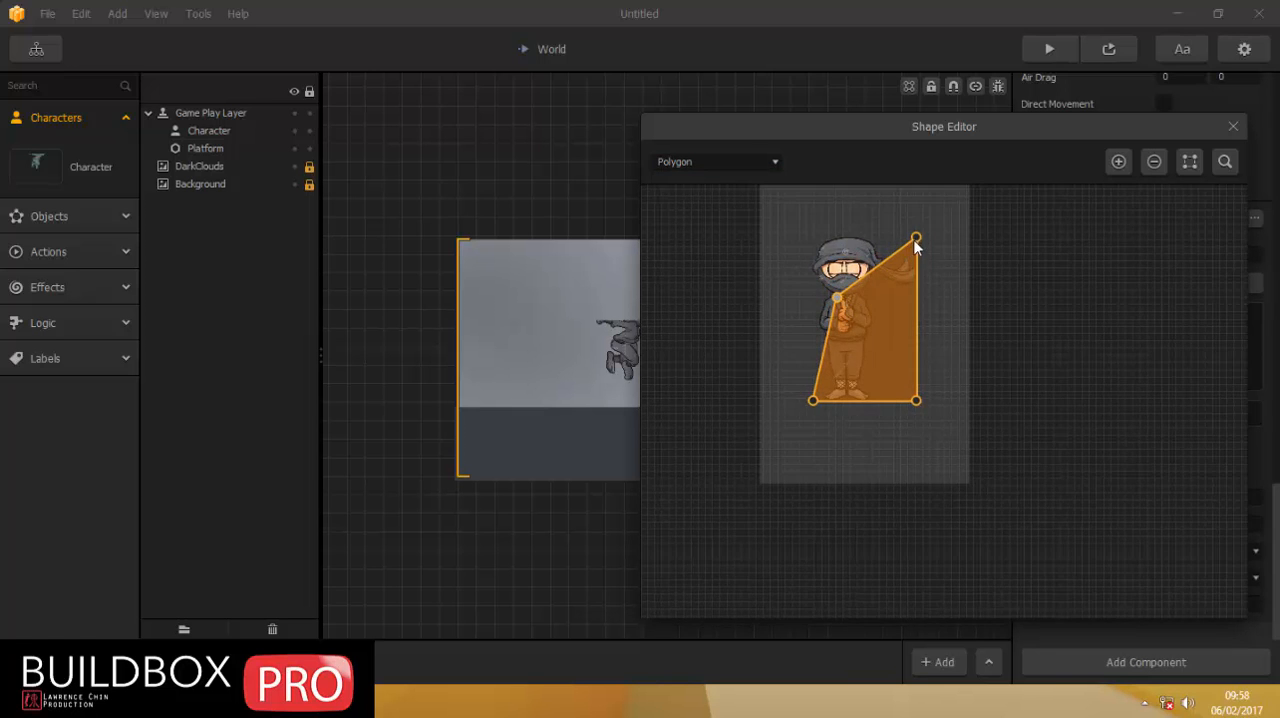
drag(916, 239, 855, 296)
scroll(812, 352, up, 2)
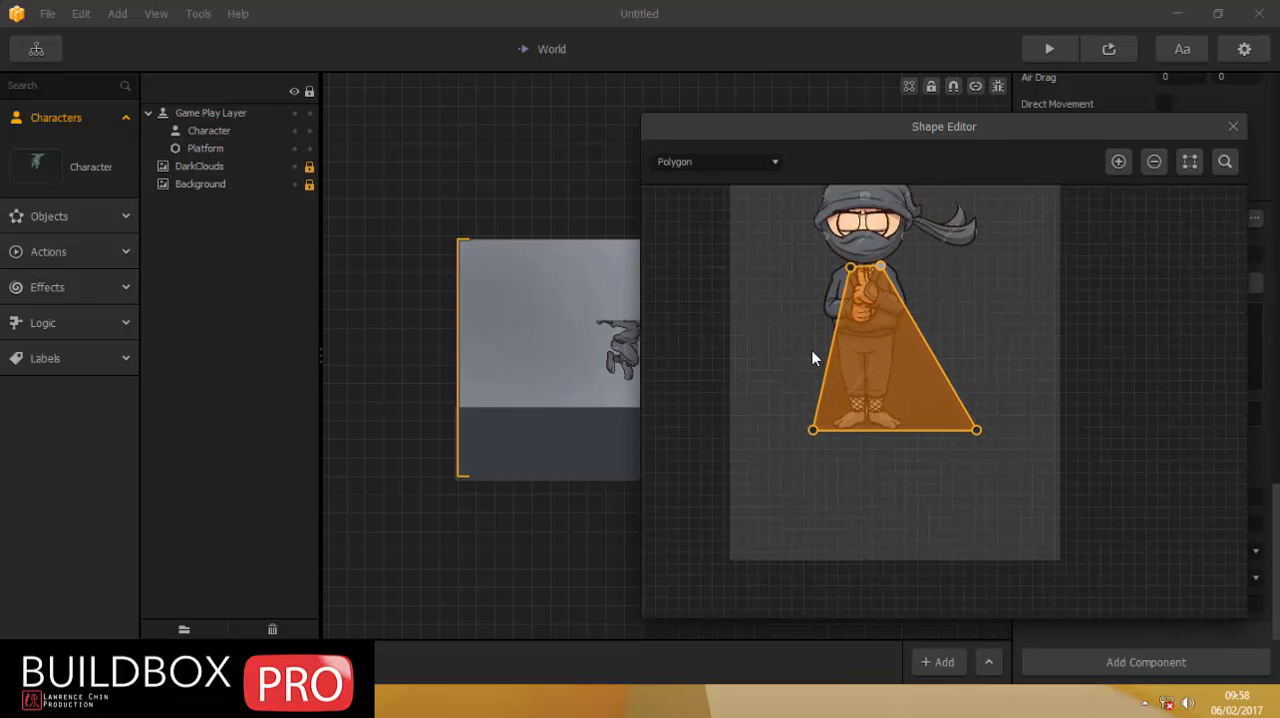
scroll(813, 352, up, 1)
drag(813, 464, 870, 242)
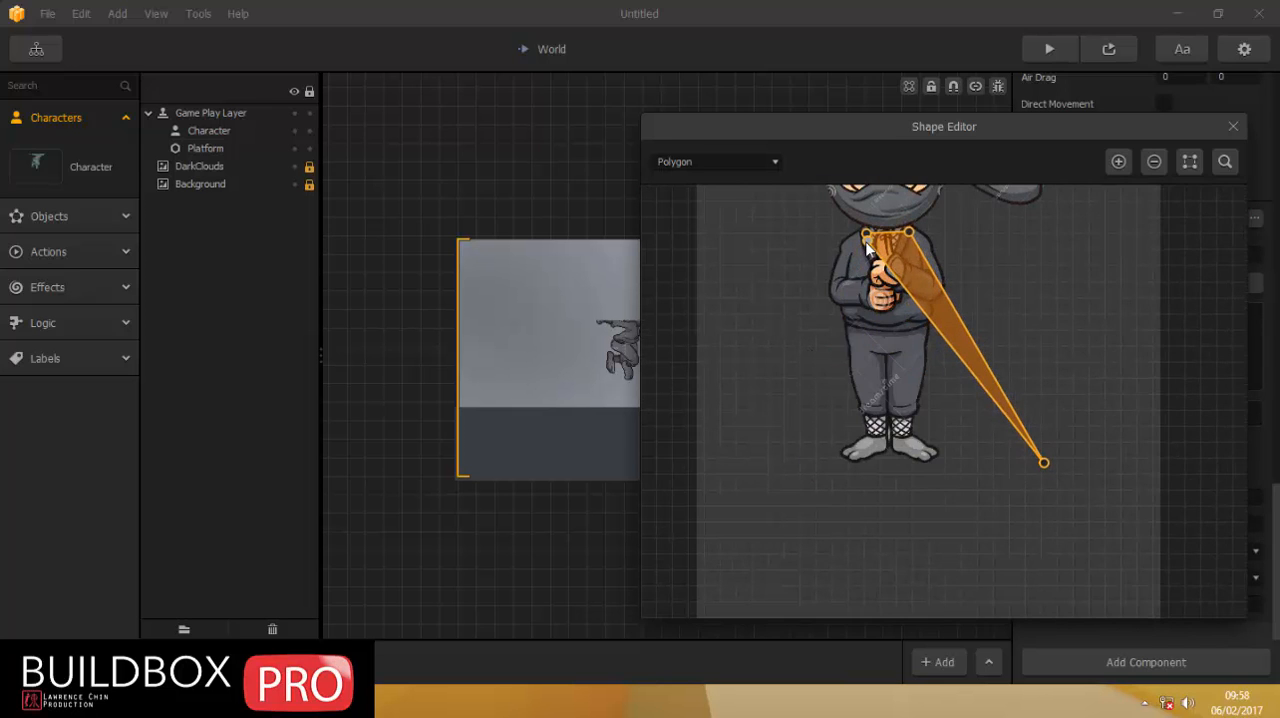
drag(1044, 468, 910, 217)
scroll(910, 242, up, 5)
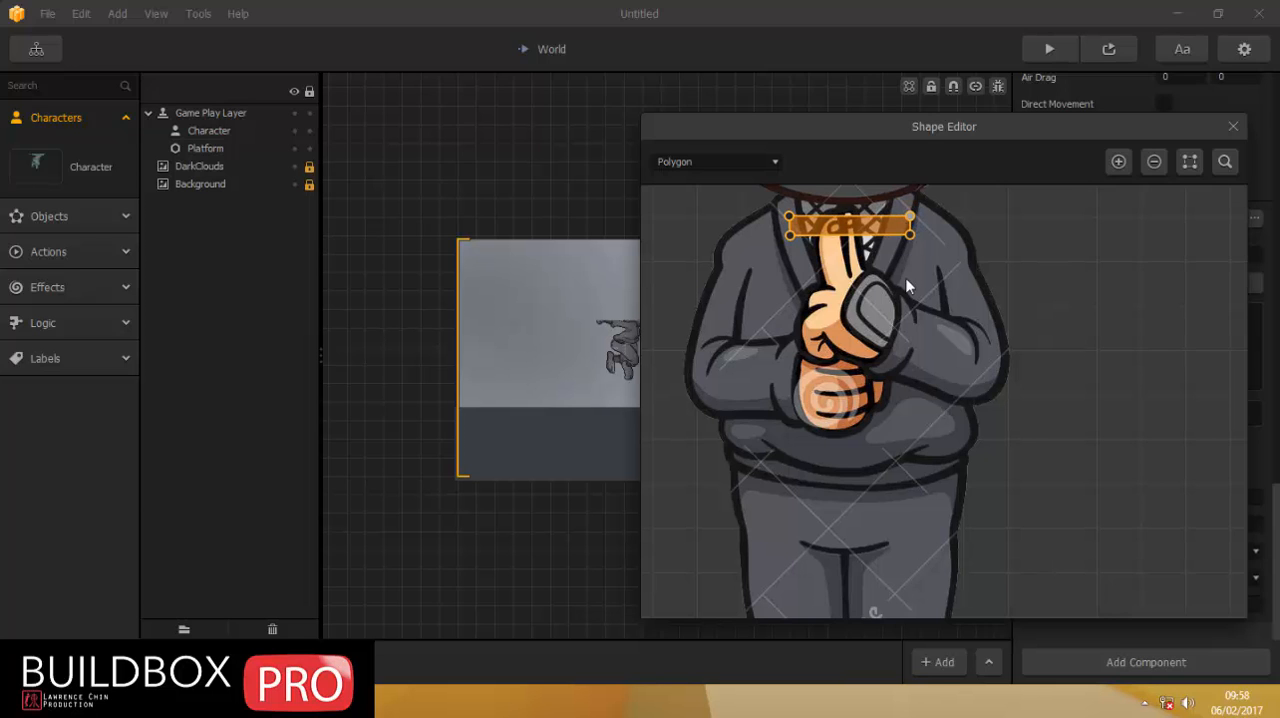
click(1236, 127)
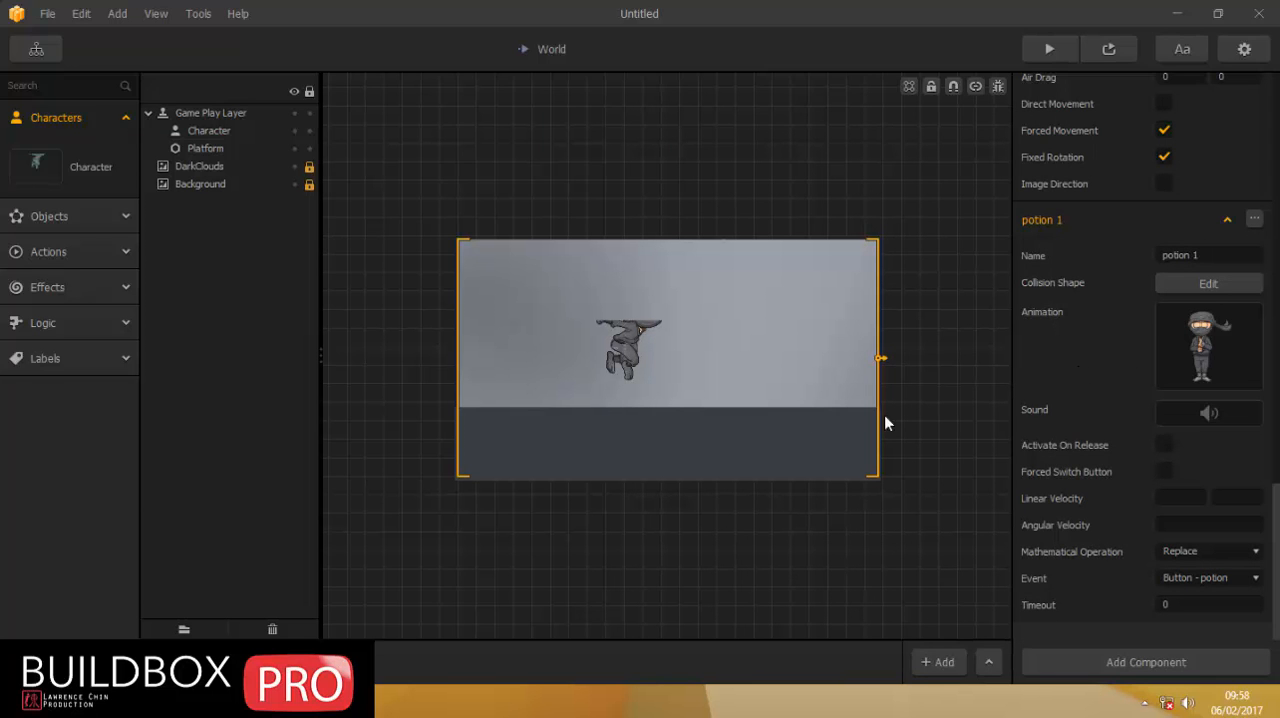
Set the potion 1 component's linear velocity to 15 and 2.
click(1168, 499)
text(15)
click(1220, 498)
text(2)
Turn off looping for the potion 1 animation, set its speed to .35 and play it back.
click(1228, 316)
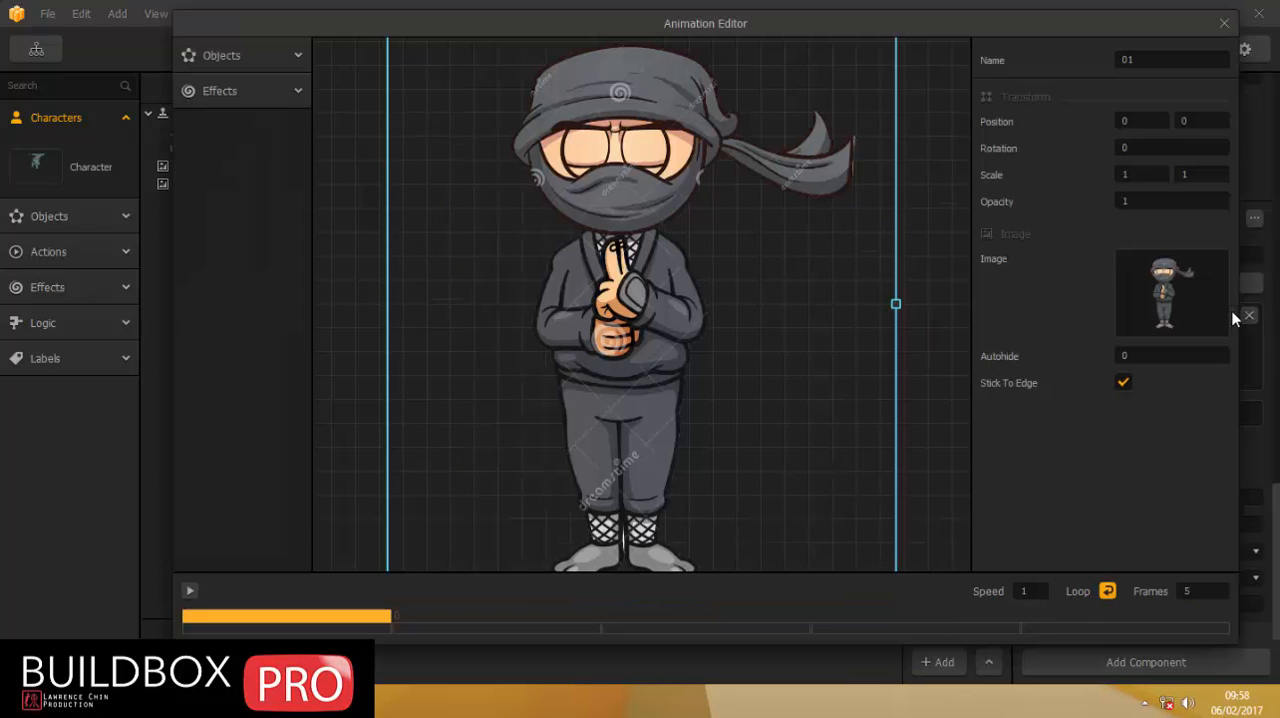
click(1106, 596)
click(1030, 591)
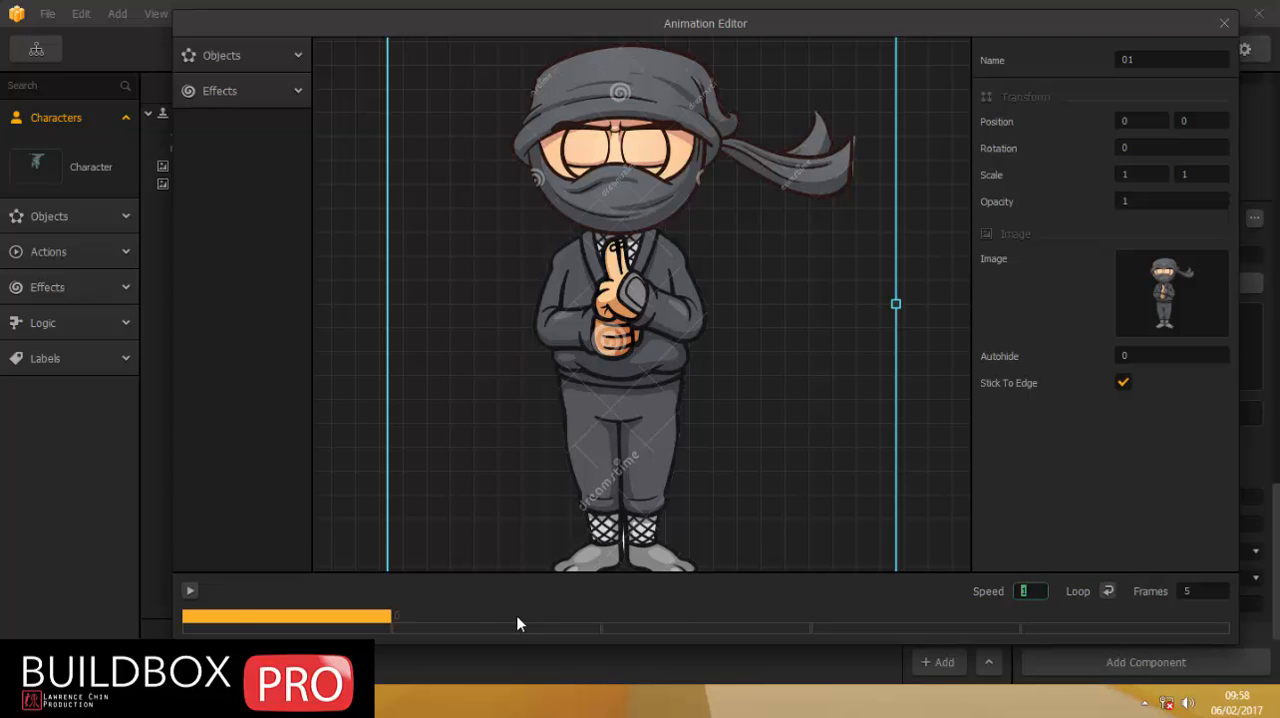
click(190, 591)
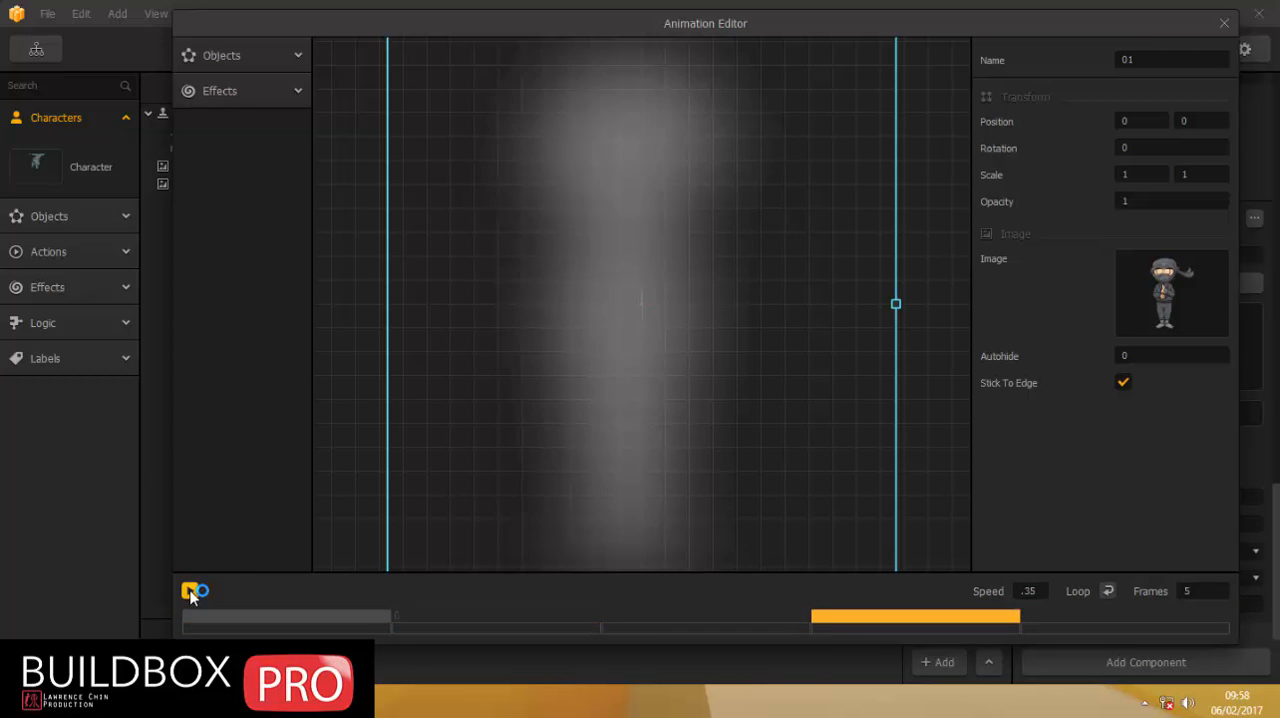
click(1223, 23)
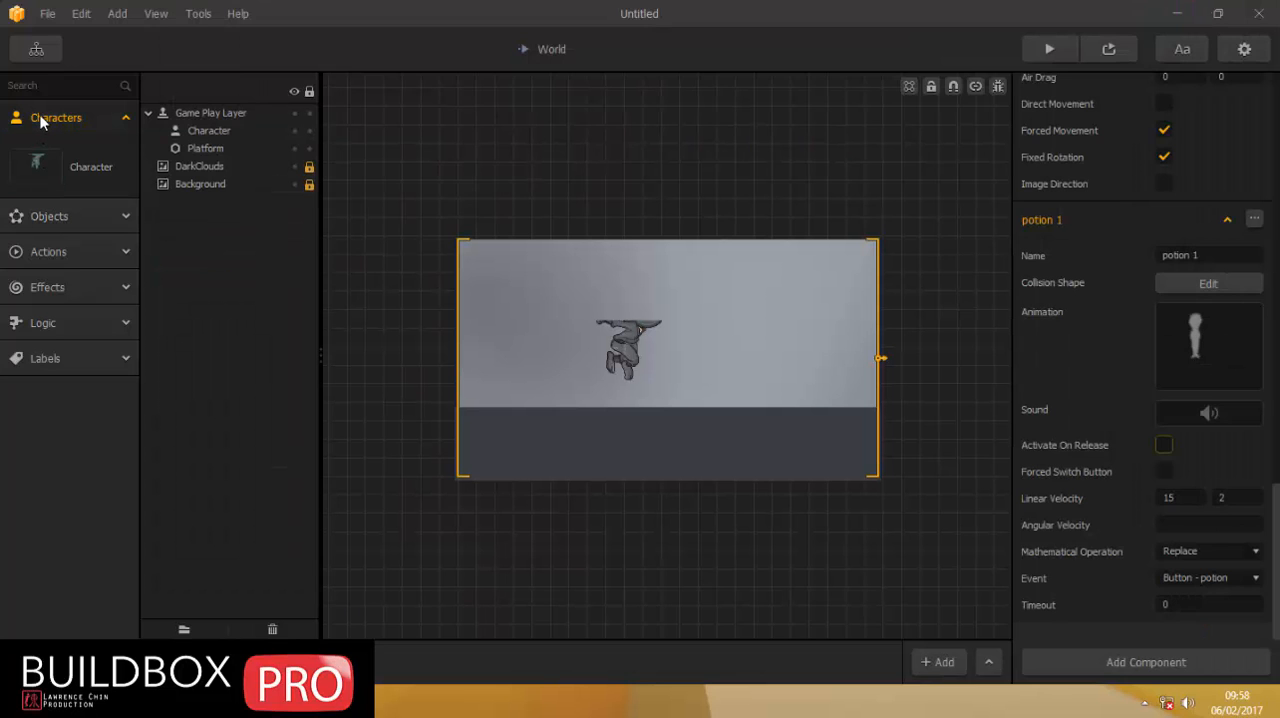
Check the potion button in the World UI and return to the World scene.
click(37, 51)
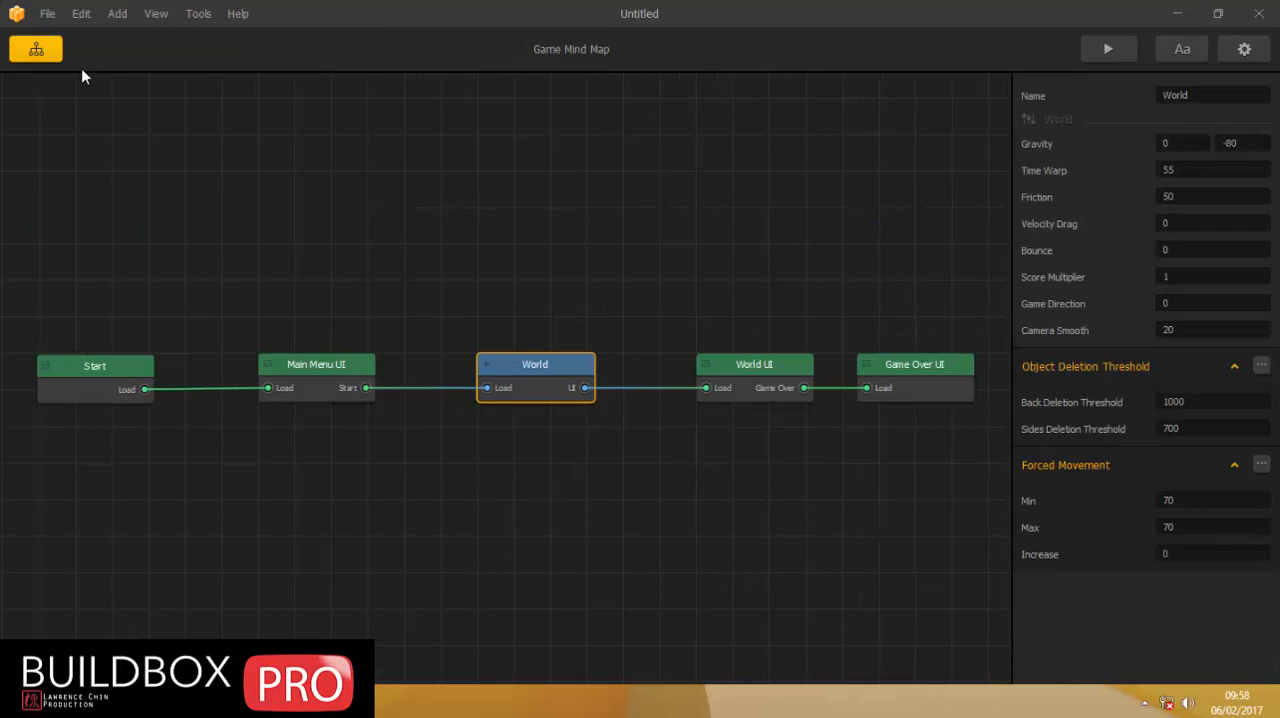
double_click(803, 378)
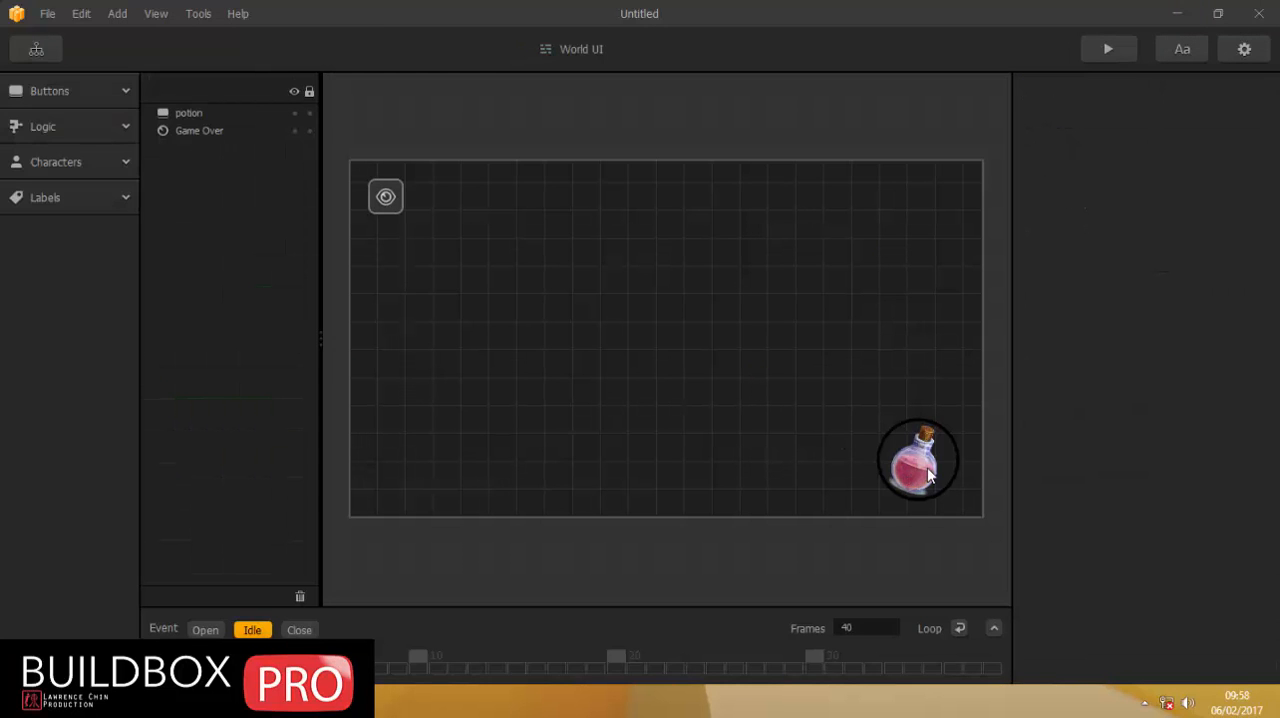
click(40, 51)
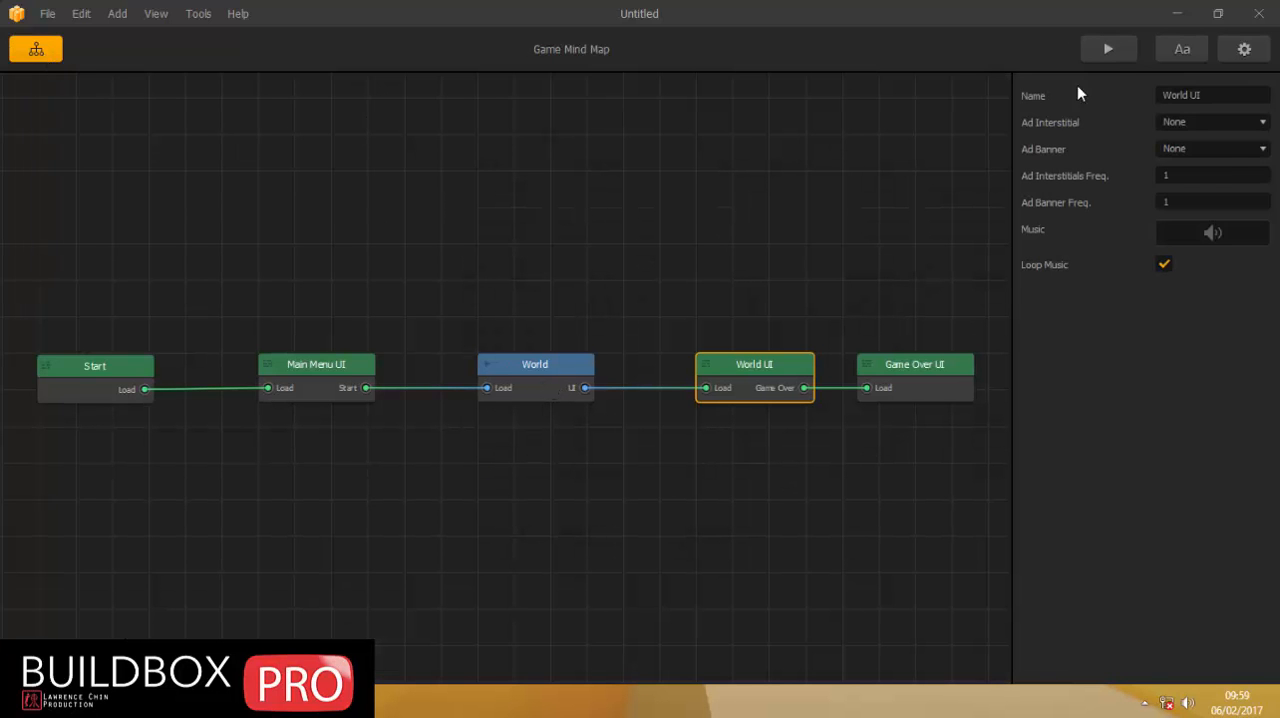
double_click(516, 370)
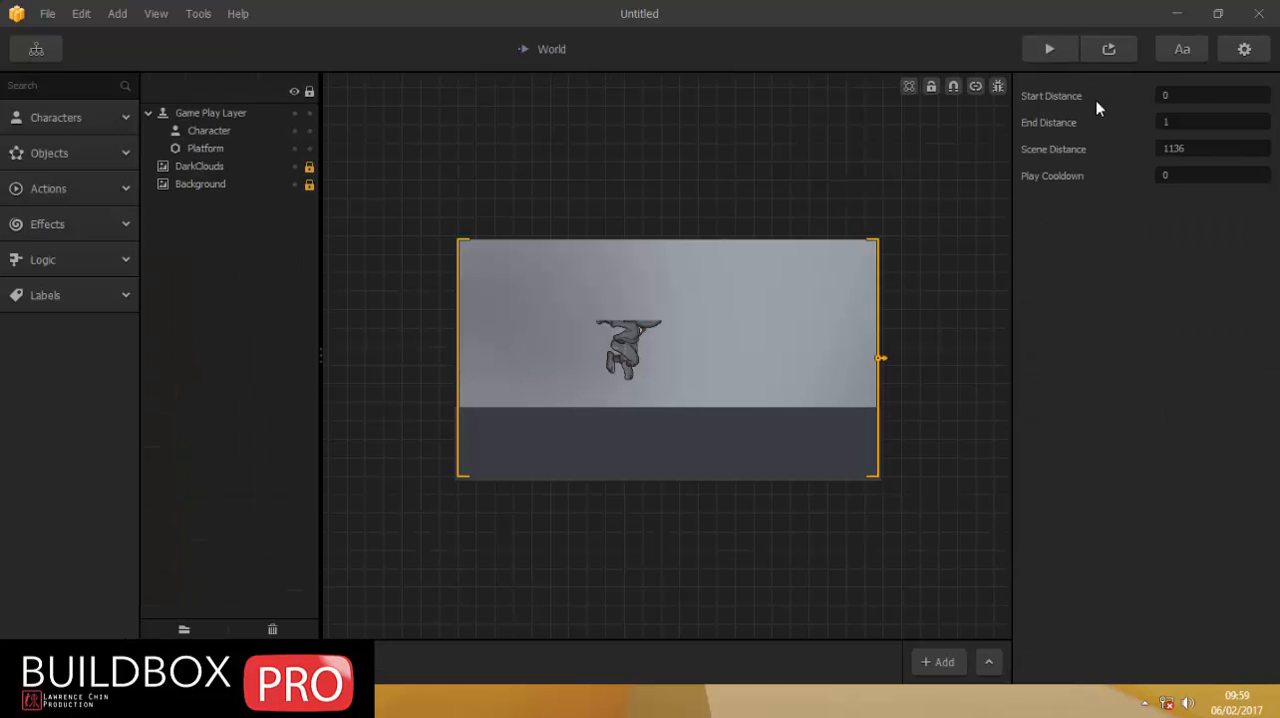
Preview the World scene and trigger the potion button to test the move.
click(1105, 51)
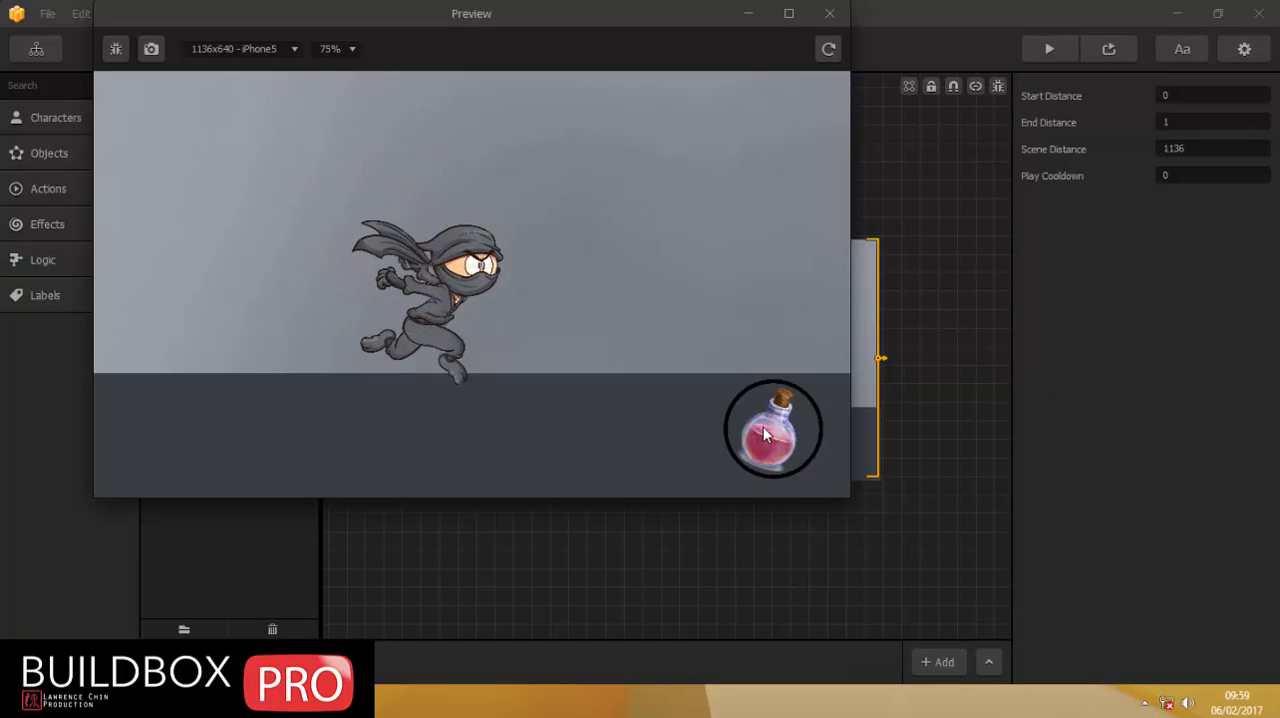
click(769, 434)
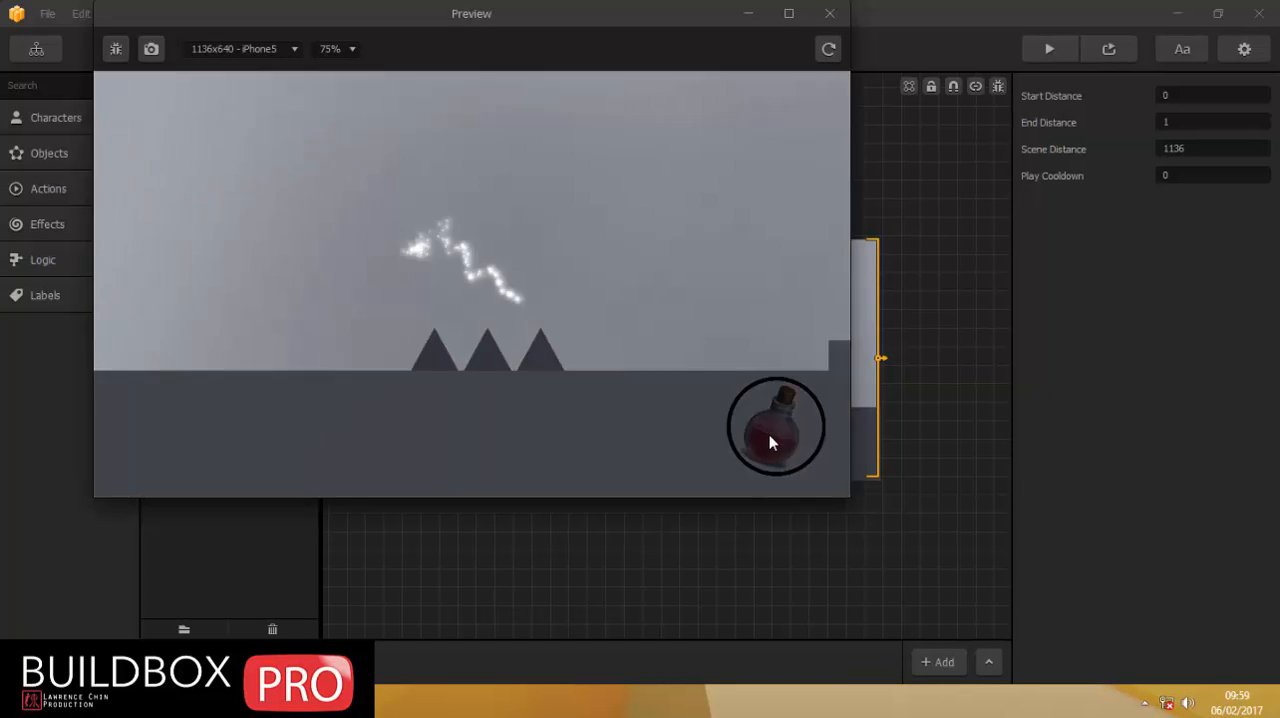
click(829, 13)
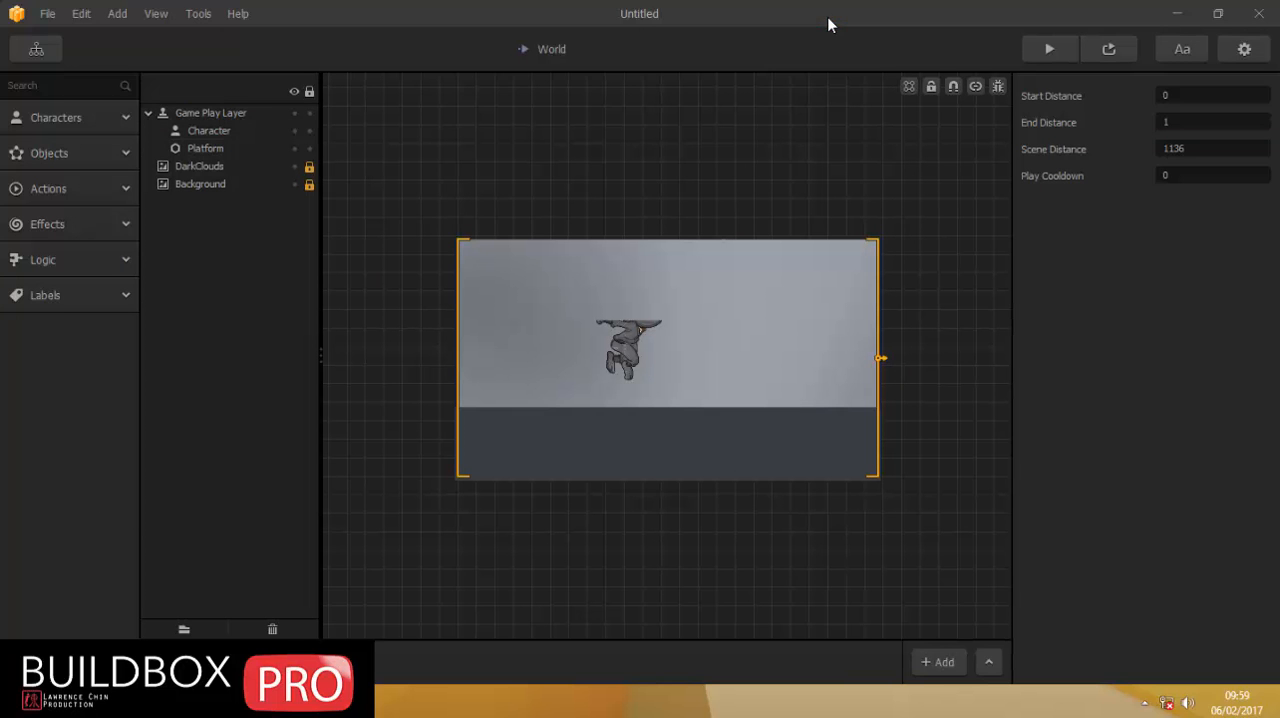
Scale the Character's potion 1 animation to 0.25 in both directions.
click(57, 120)
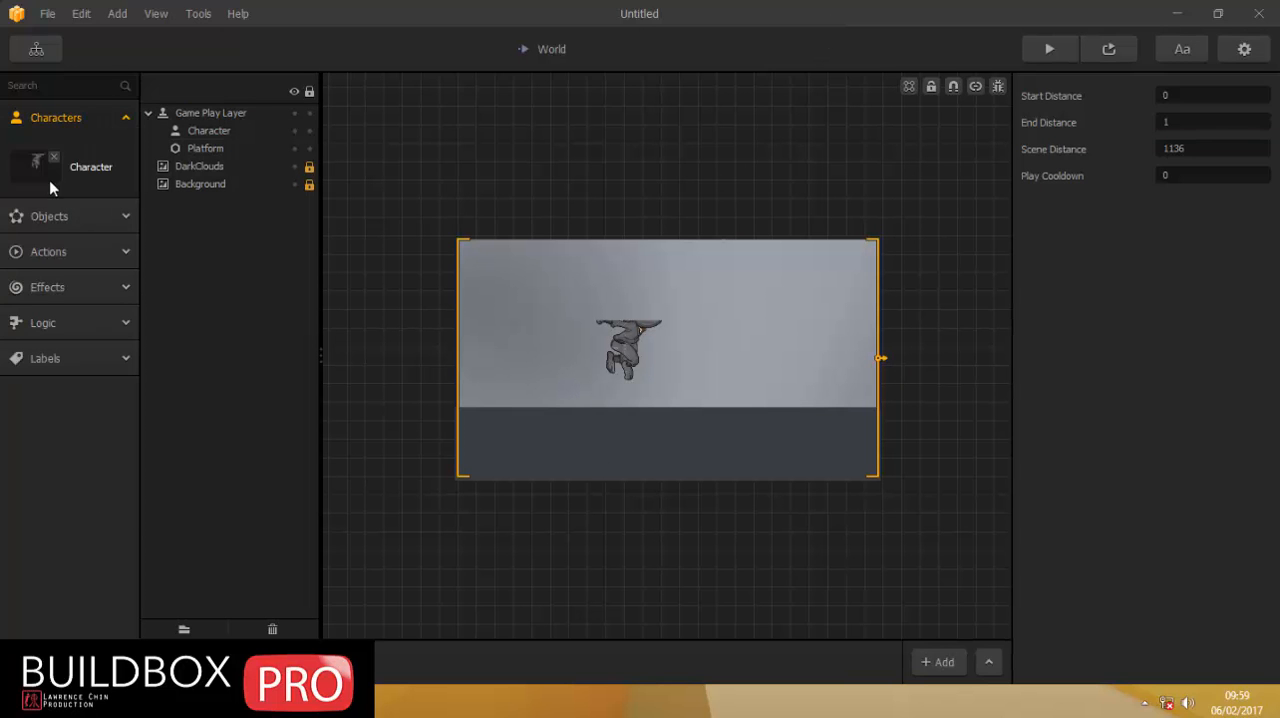
click(45, 170)
scroll(1122, 385, down, 3)
scroll(1122, 374, down, 10)
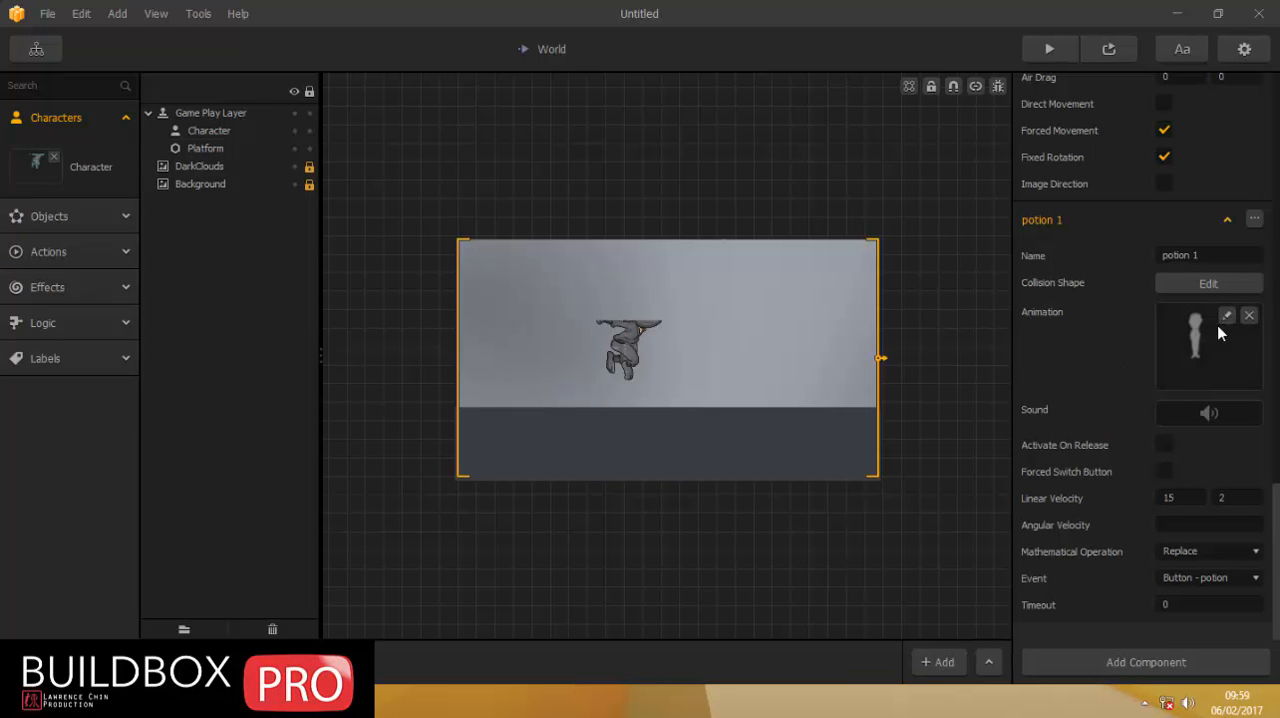
click(1227, 315)
click(1140, 174)
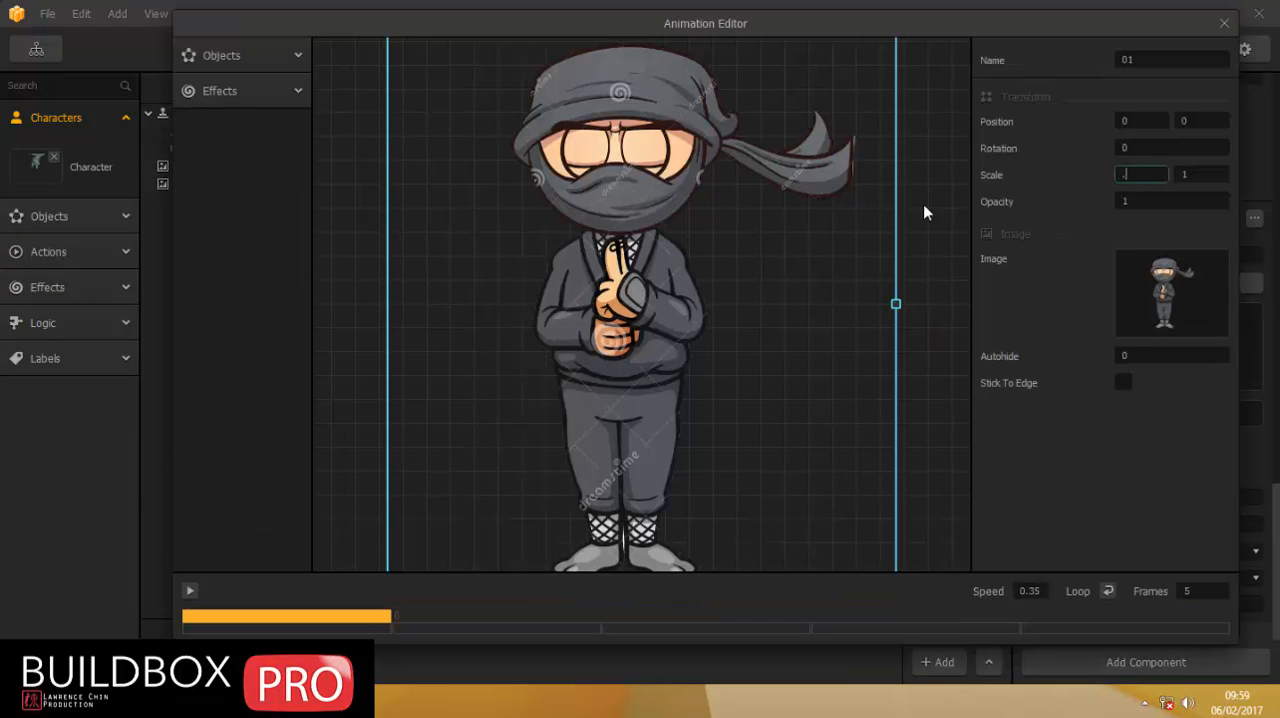
text(.25)
key(Tab)
text(0.25)
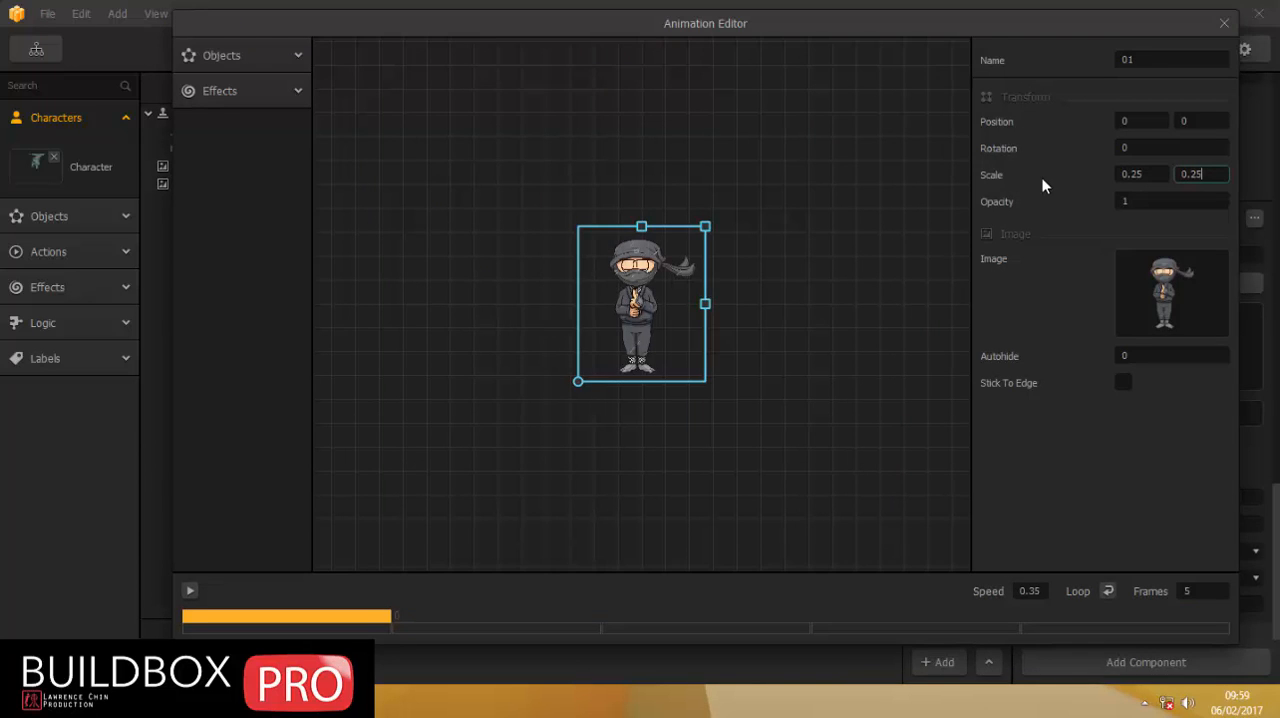
click(1224, 24)
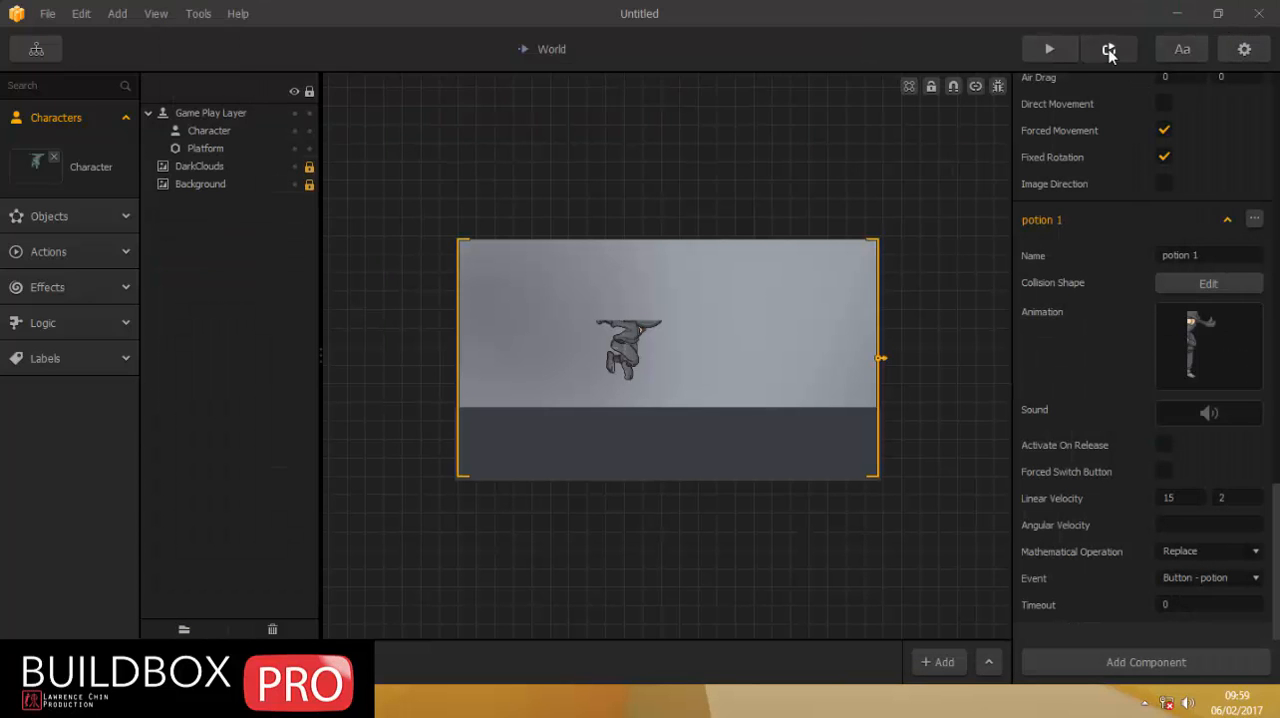
Preview the World scene again and trigger the potion button twice to check the rescaled ninjitsu animation.
click(1108, 50)
click(769, 440)
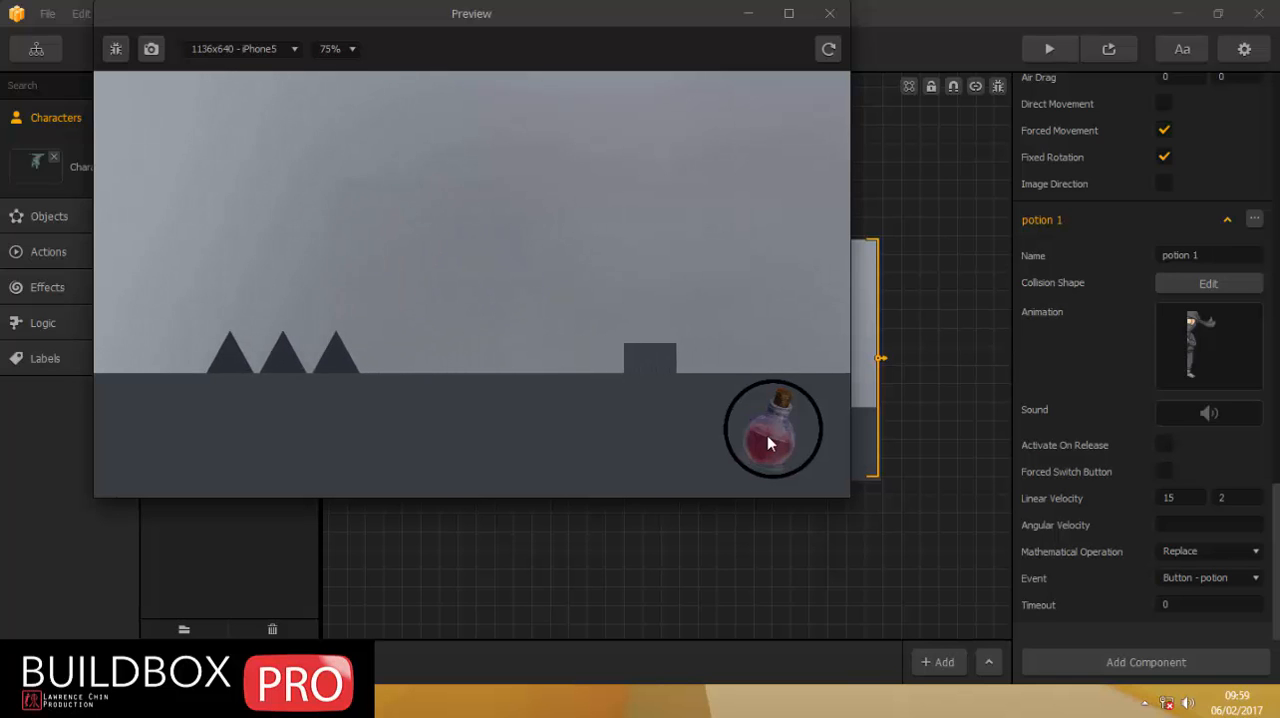
click(767, 435)
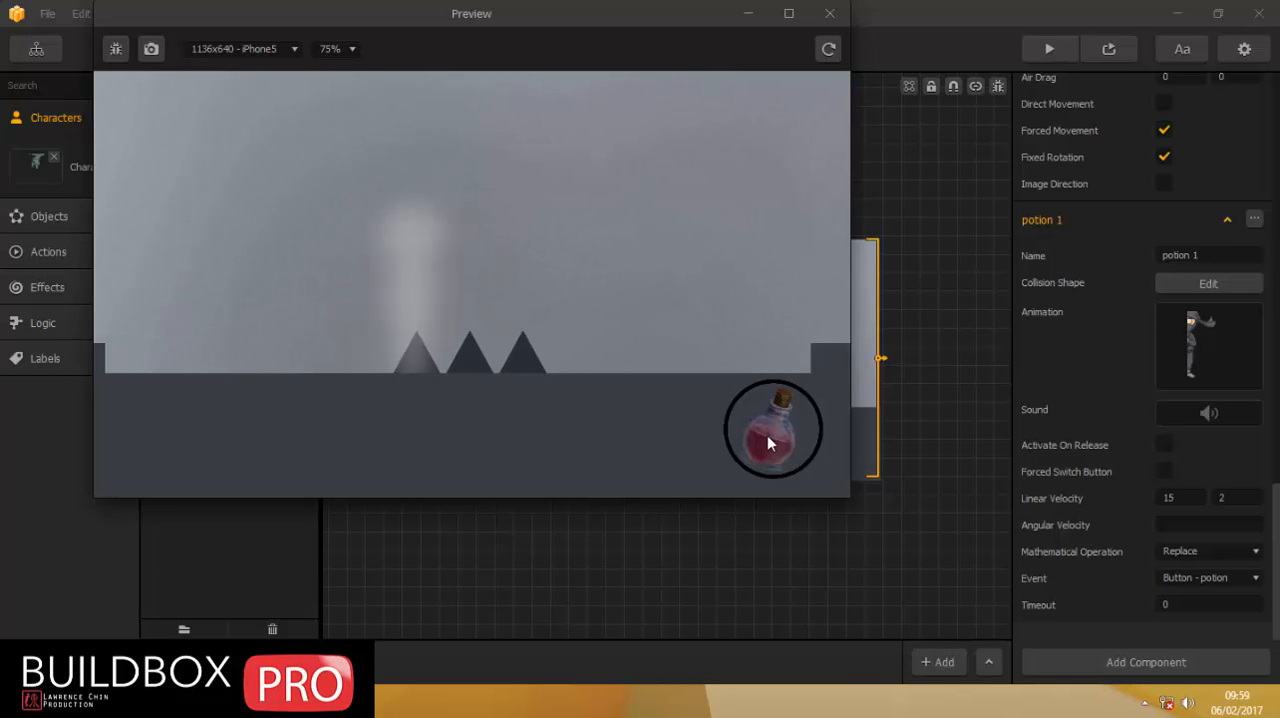
click(830, 14)
Change the playback speed of the Character asset's default running animation.
click(33, 164)
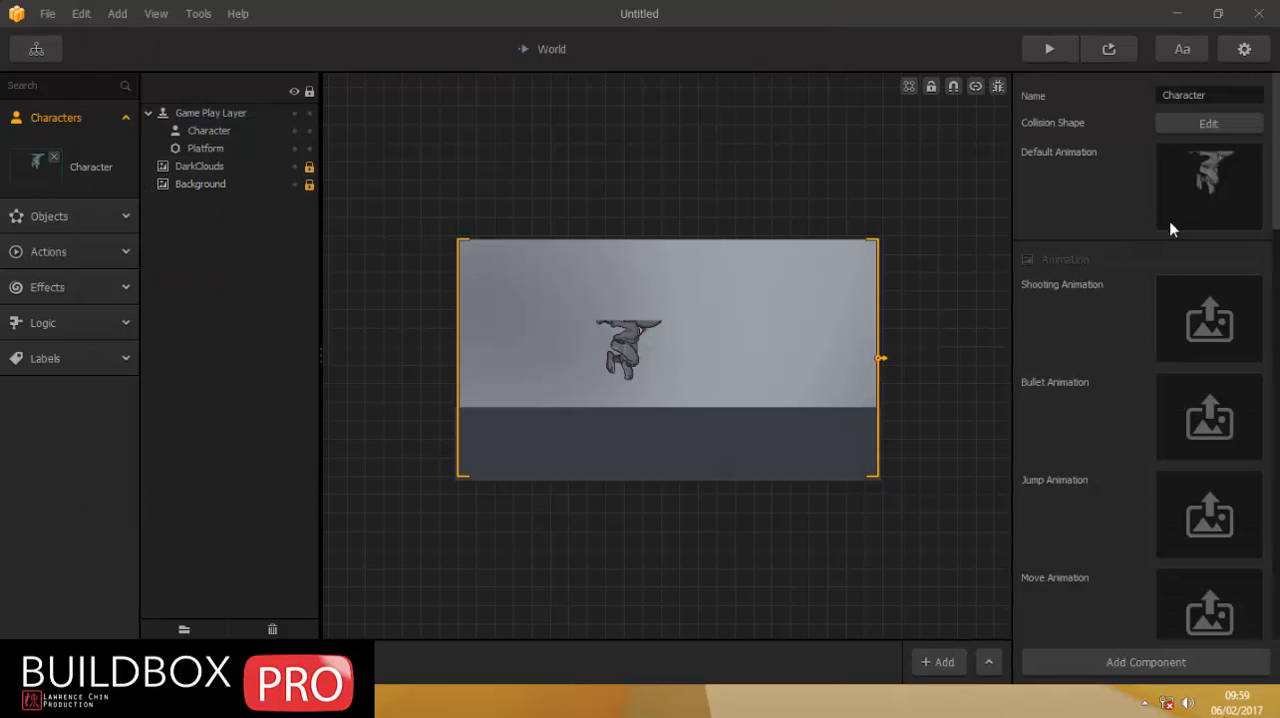
click(1224, 156)
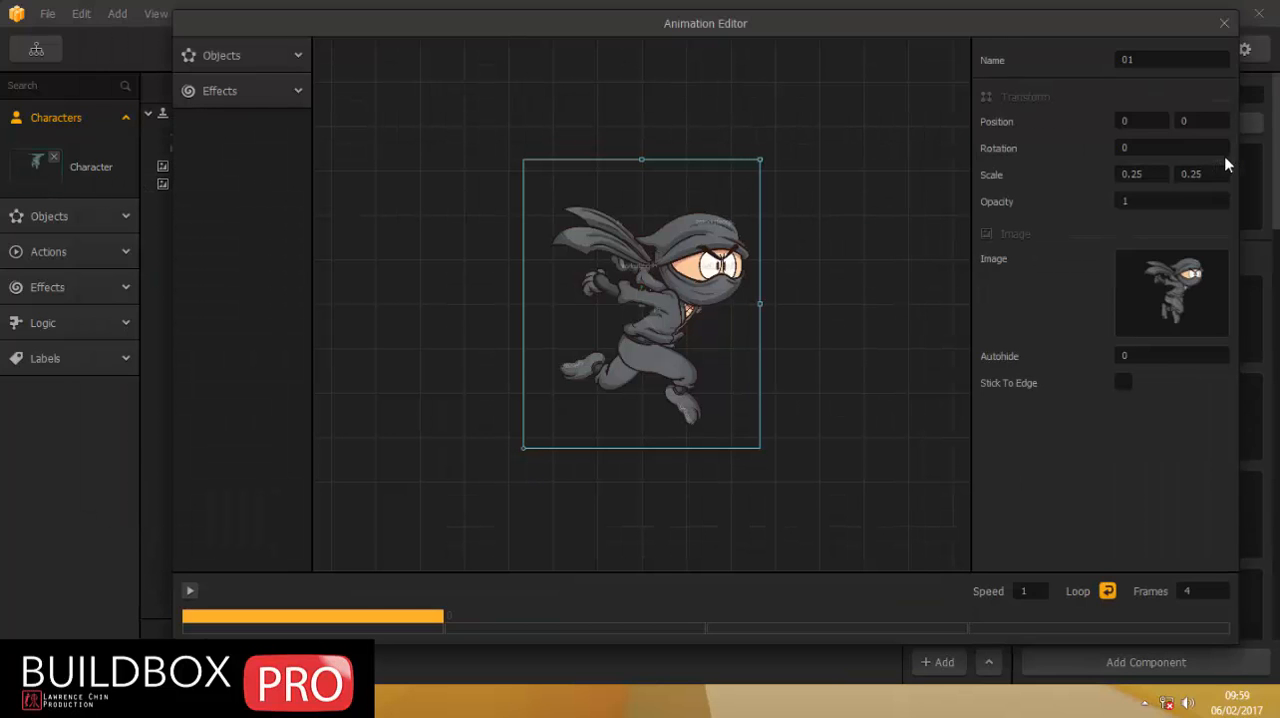
click(1030, 591)
click(1224, 23)
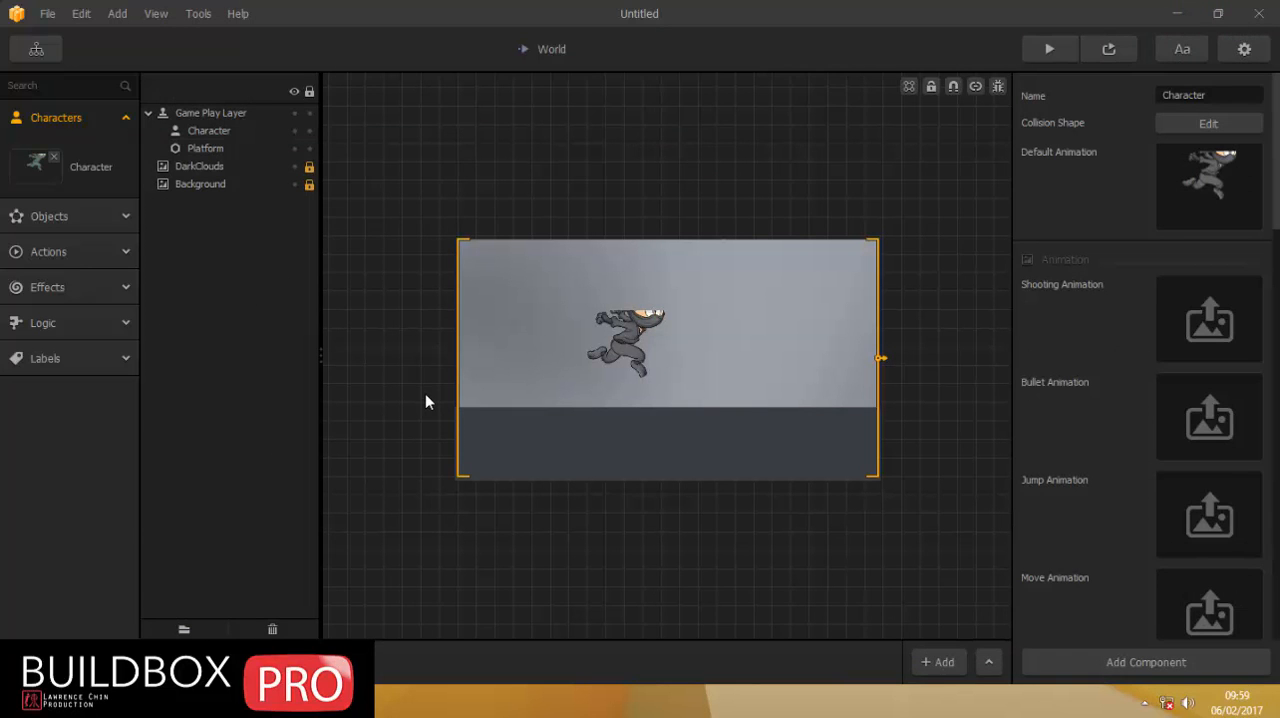
Preview the World scene with debug display of the collision shapes switched on.
click(1110, 50)
click(116, 49)
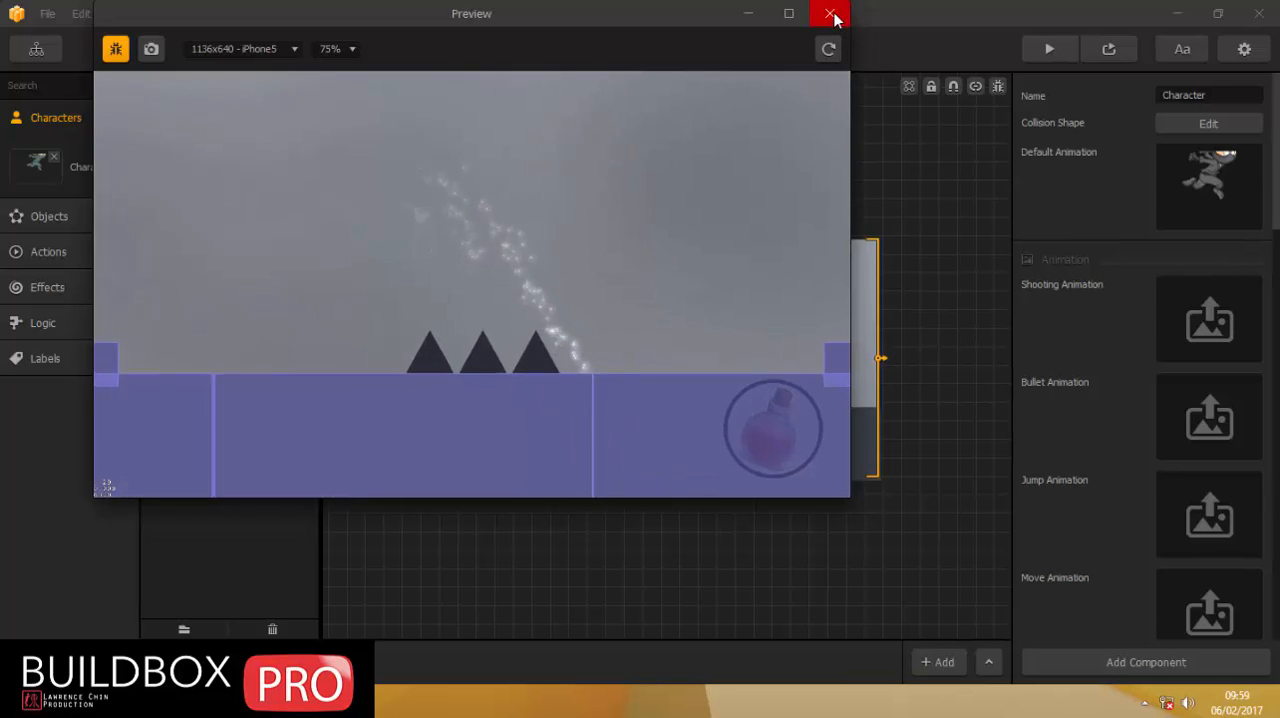
click(831, 14)
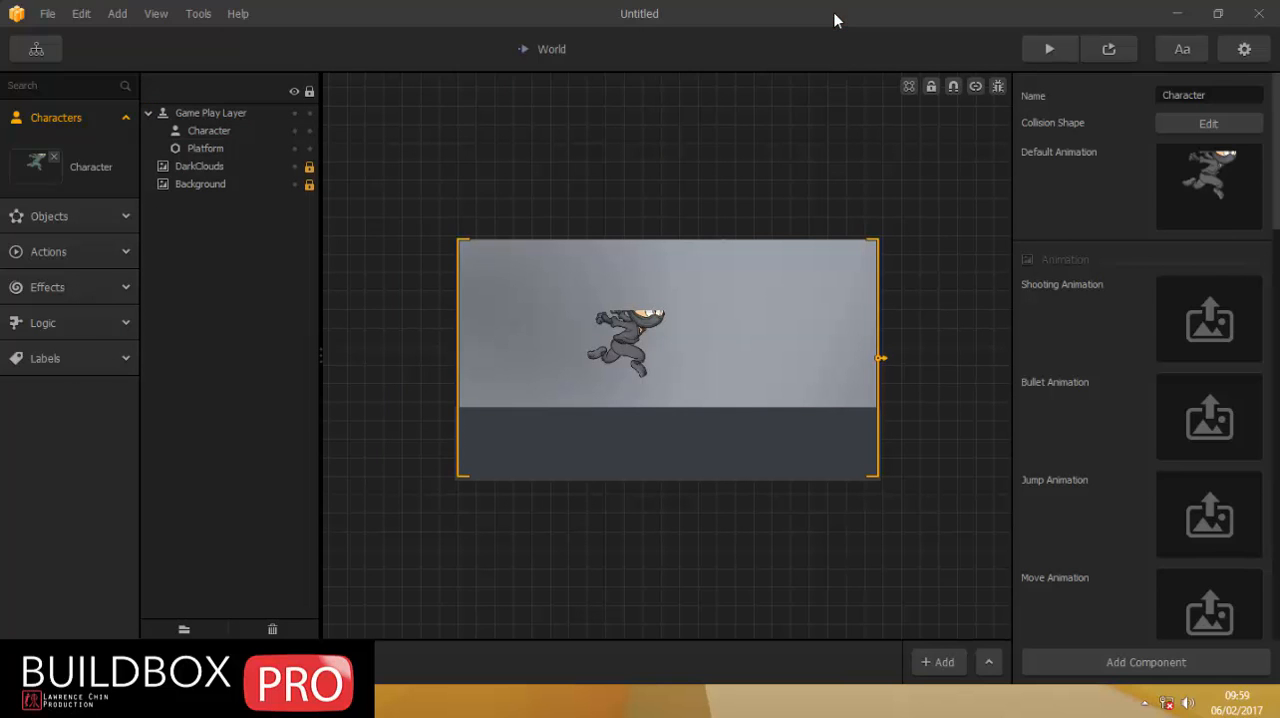
Assign the invi sound from the audio folder to the Character's potion 1 move and play it back.
scroll(1085, 347, down, 5)
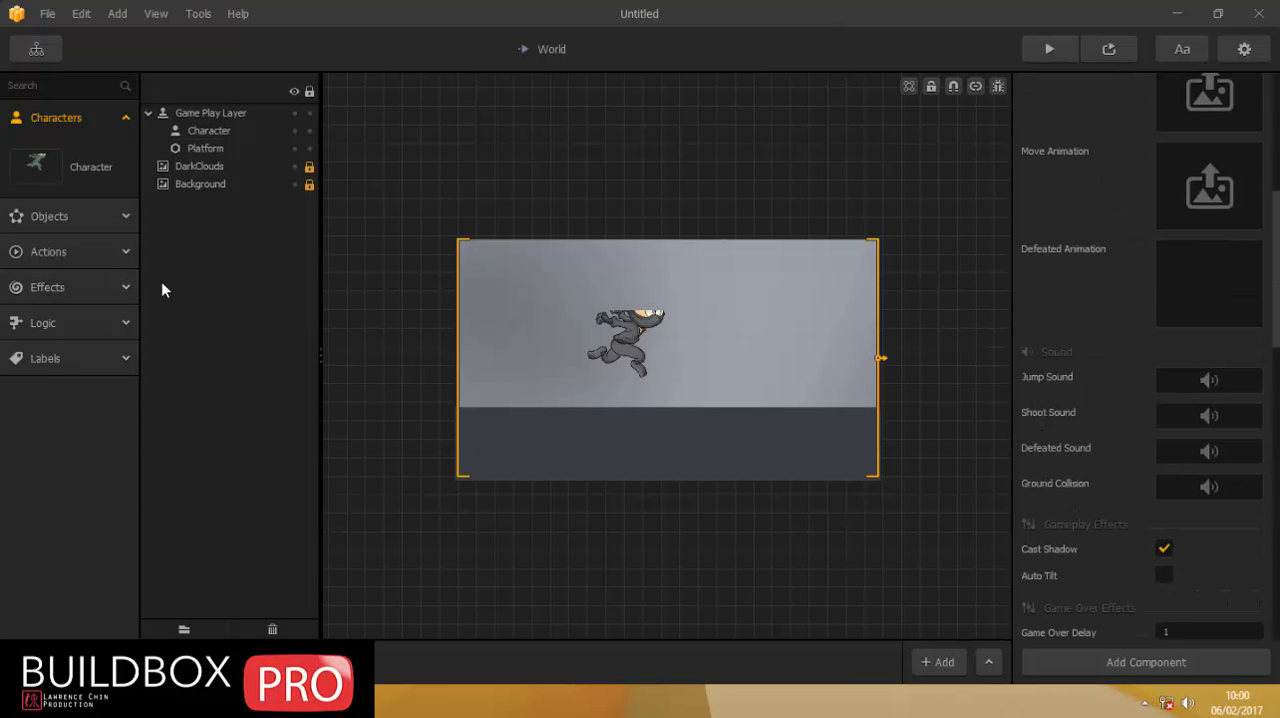
click(36, 165)
scroll(1096, 510, down, 10)
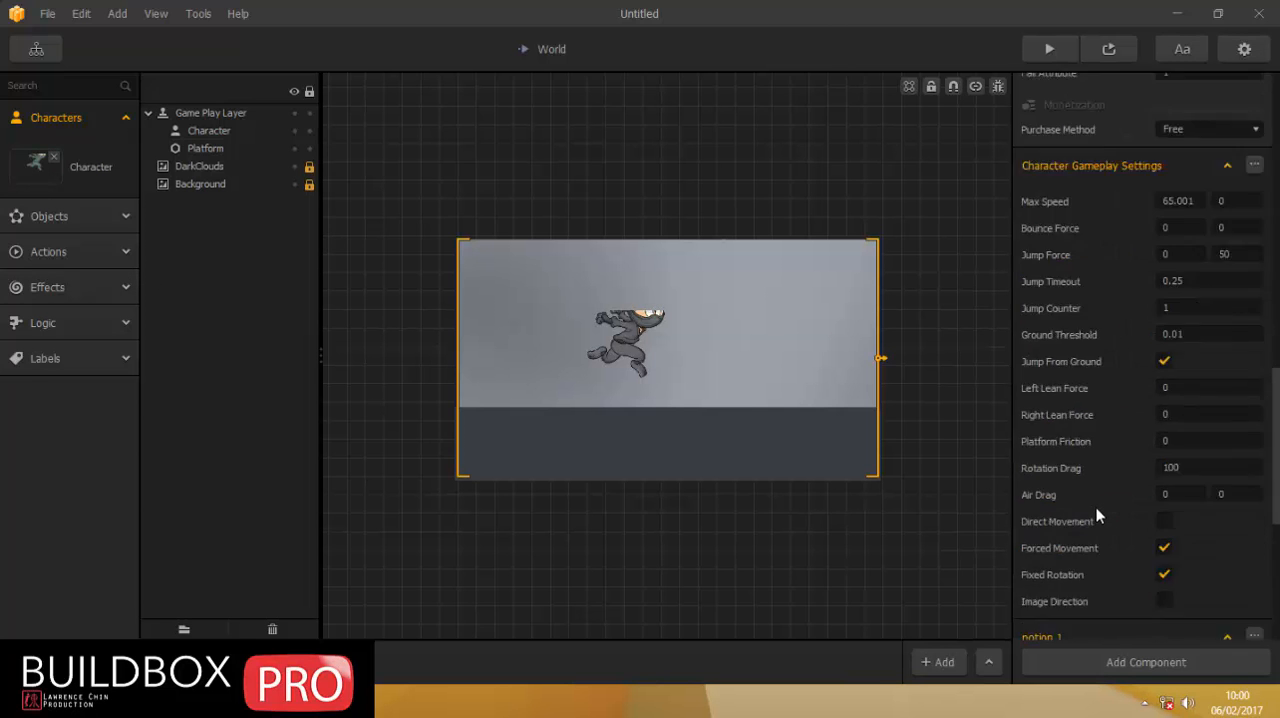
scroll(1096, 515, down, 4)
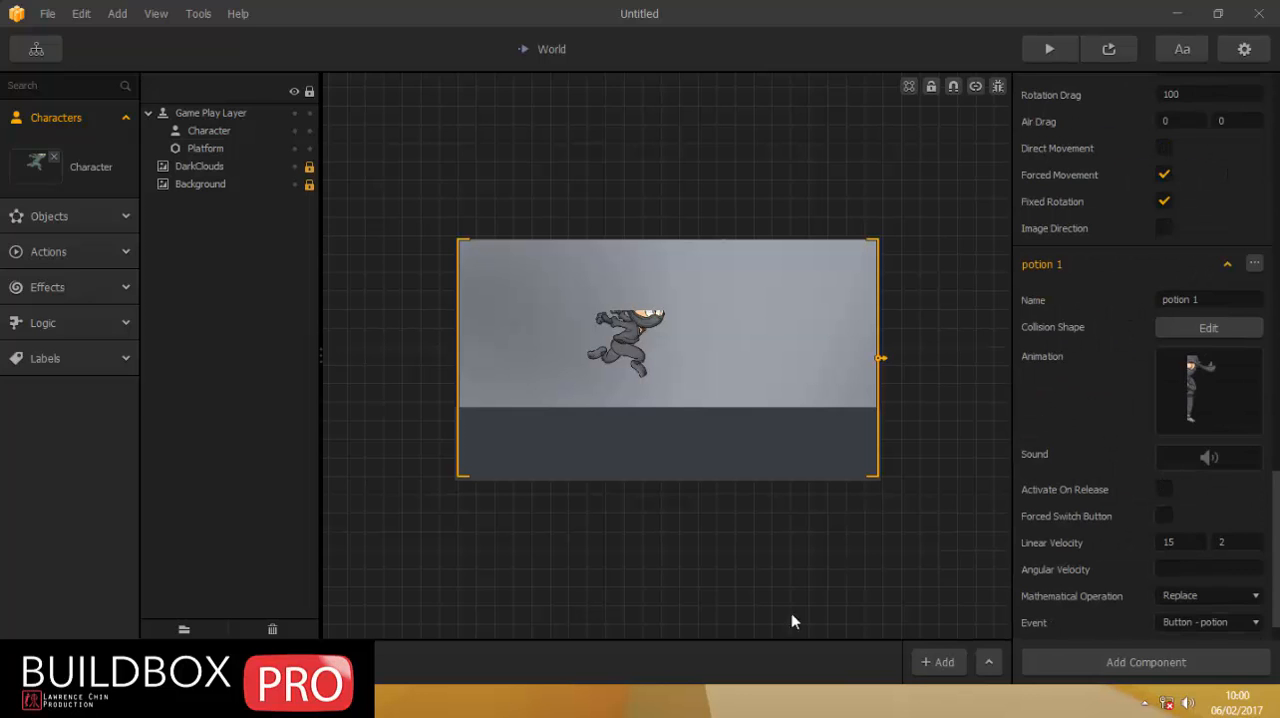
key(alt+Tab)
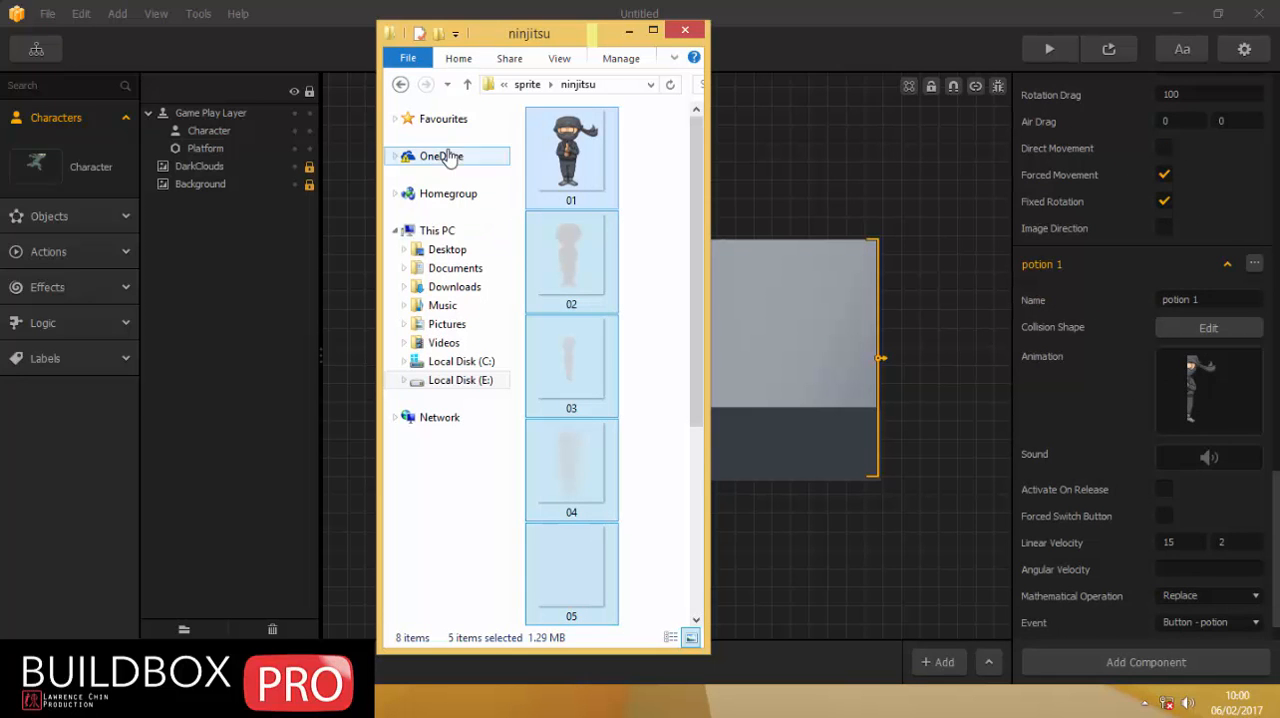
click(467, 89)
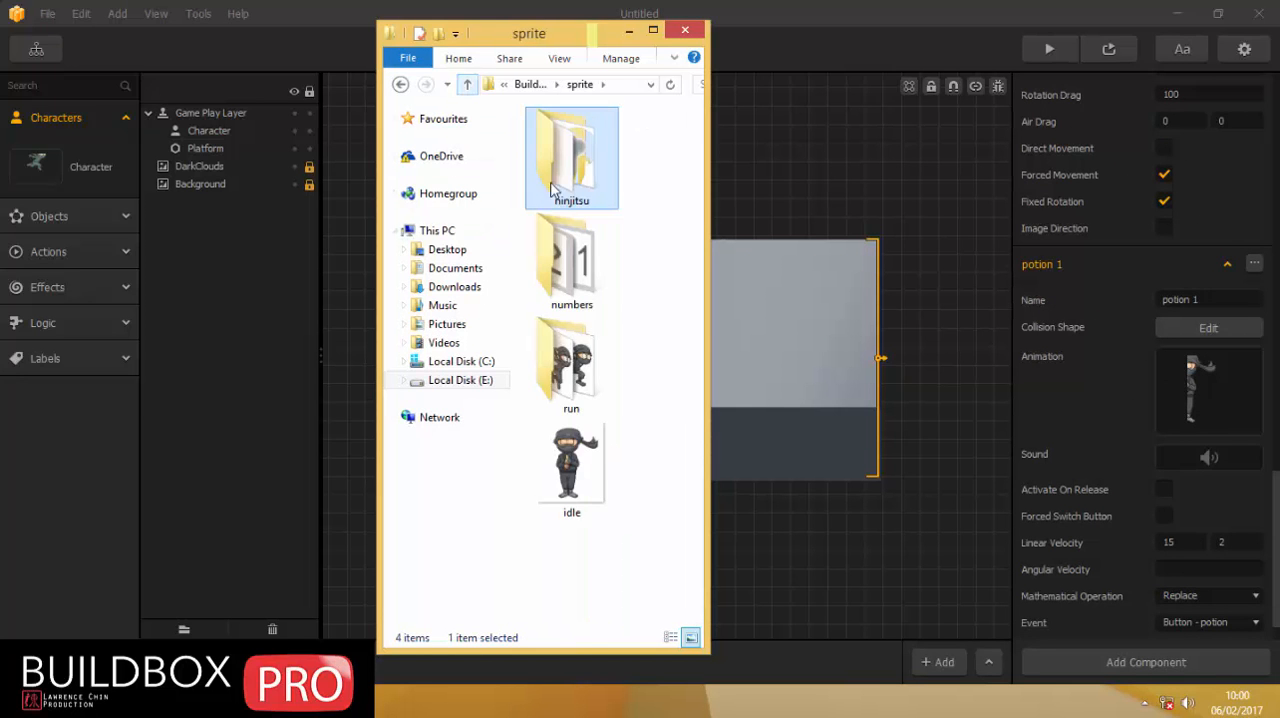
click(467, 84)
double_click(553, 140)
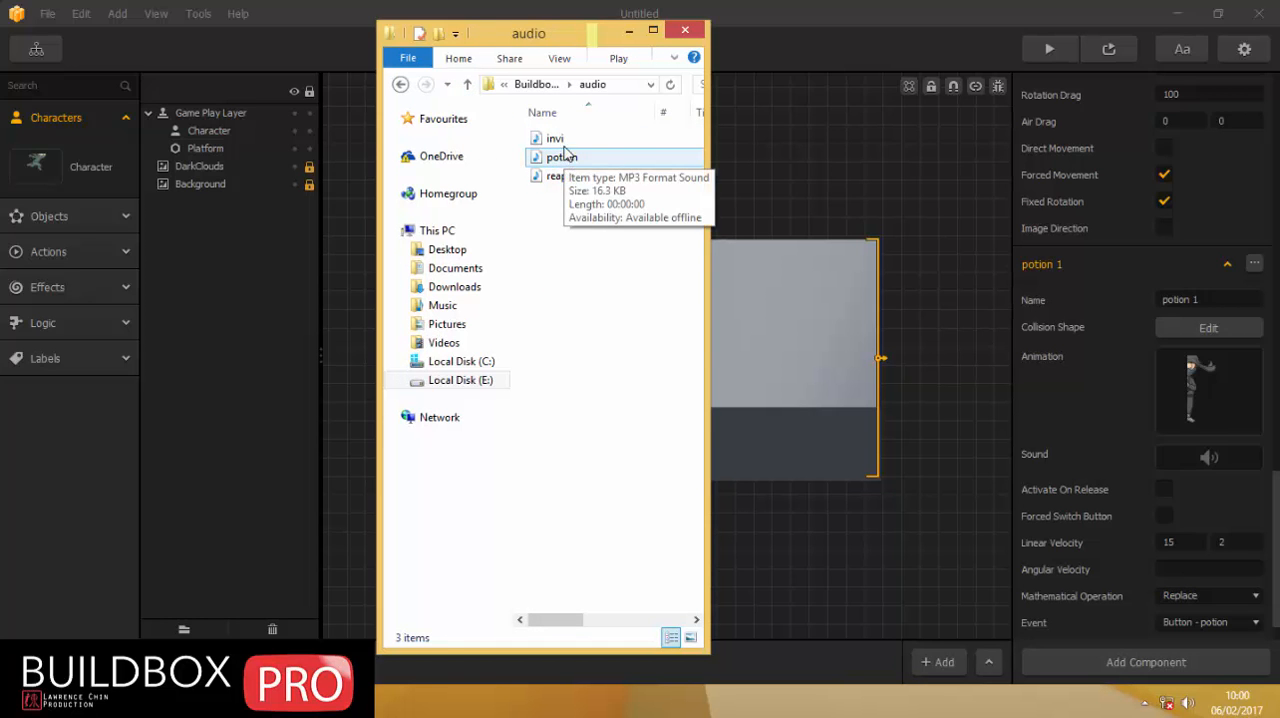
drag(560, 142, 1172, 461)
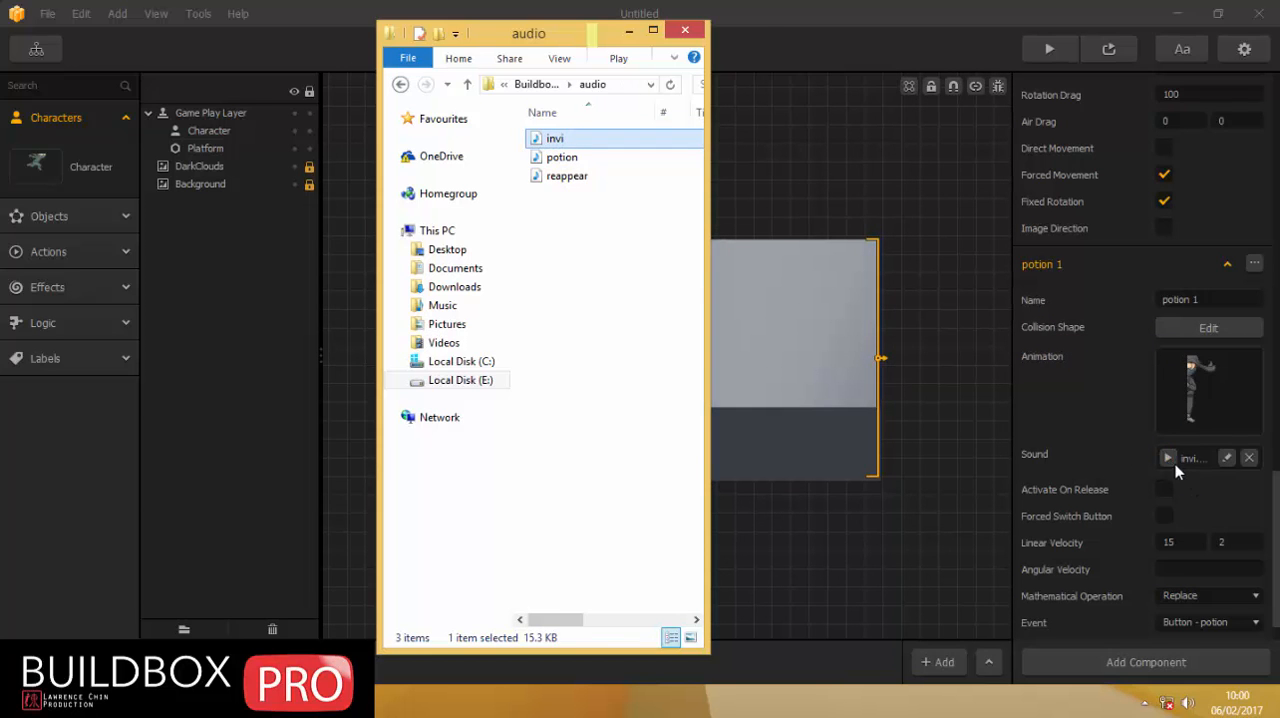
click(1168, 459)
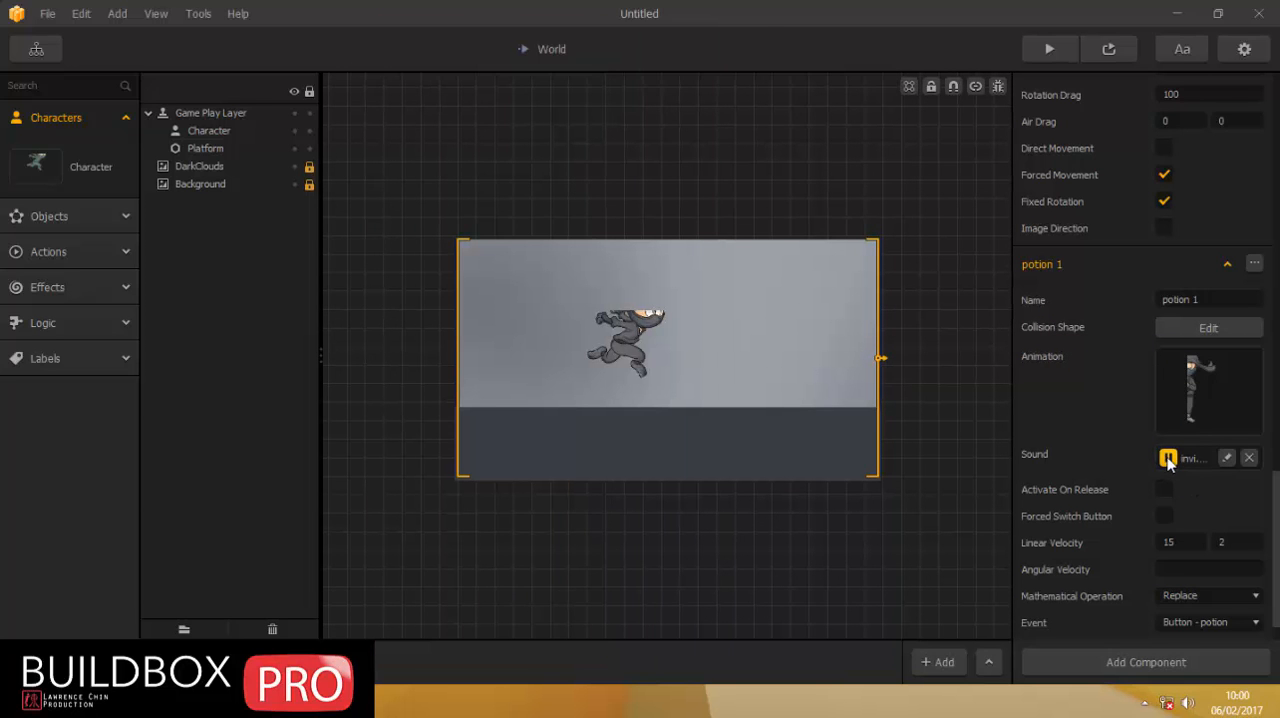
Preview the World scene and trigger the potion button to check the invi sound.
click(1049, 49)
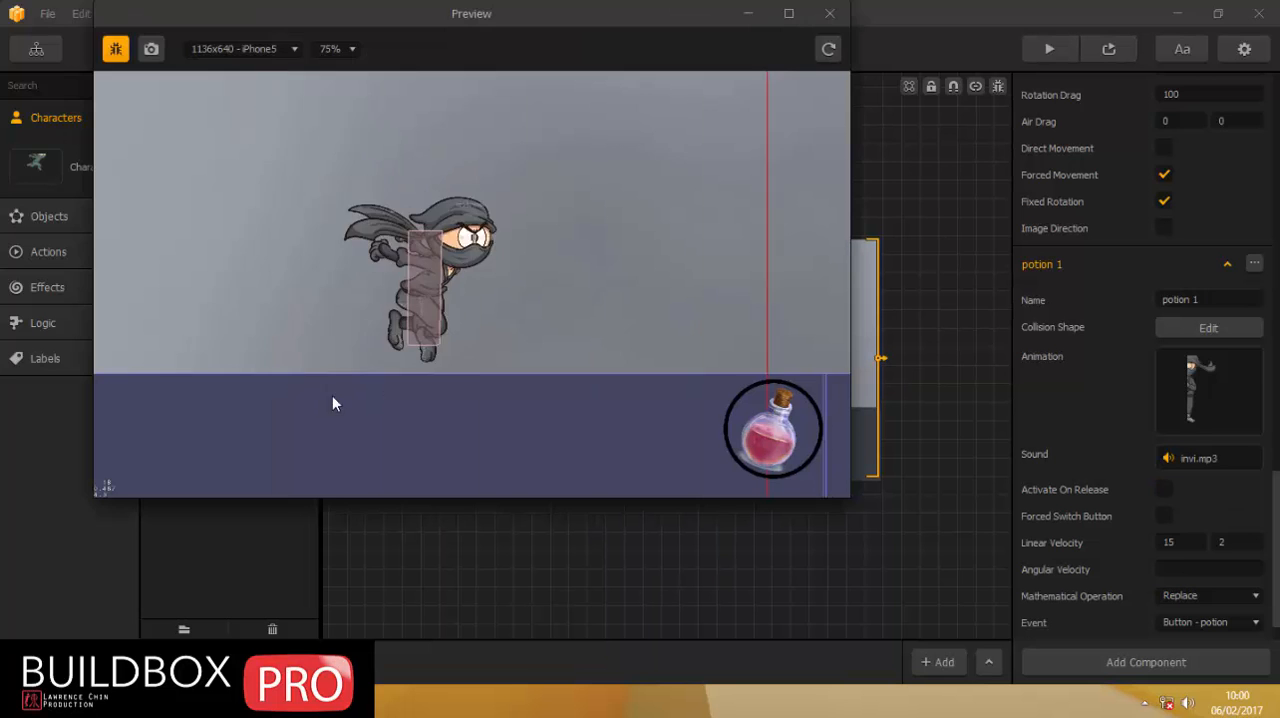
click(775, 442)
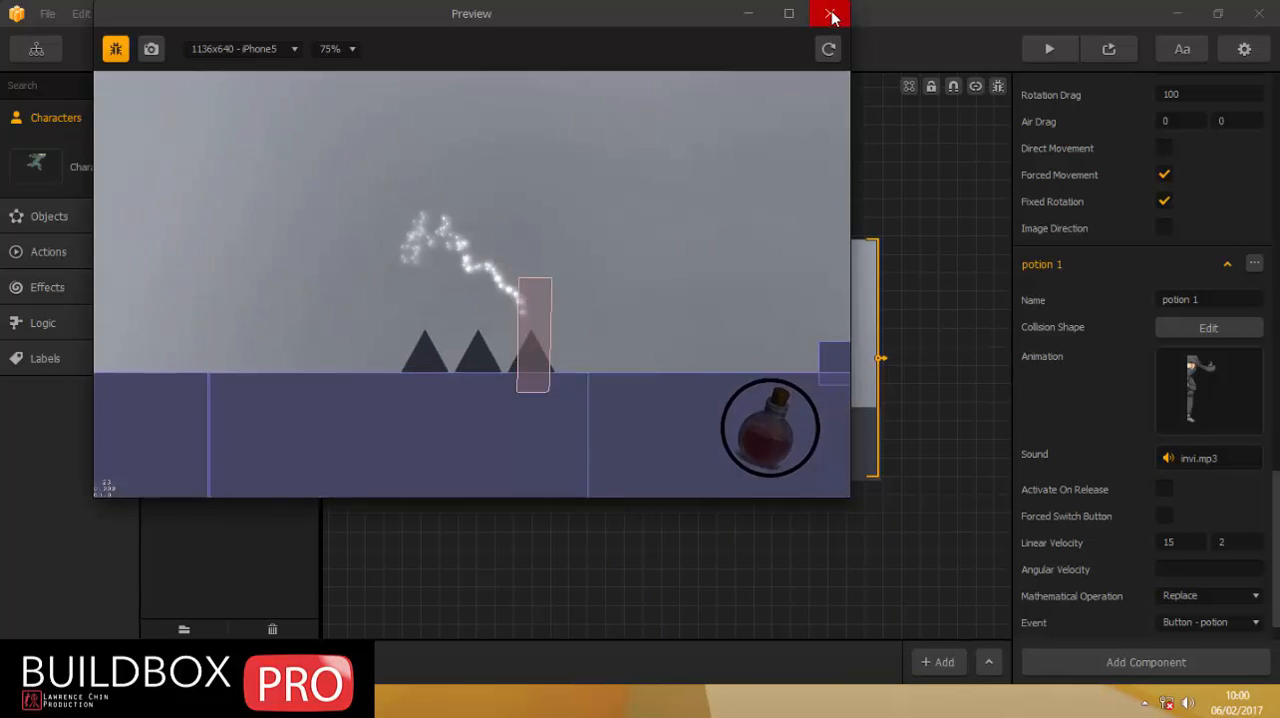
click(829, 13)
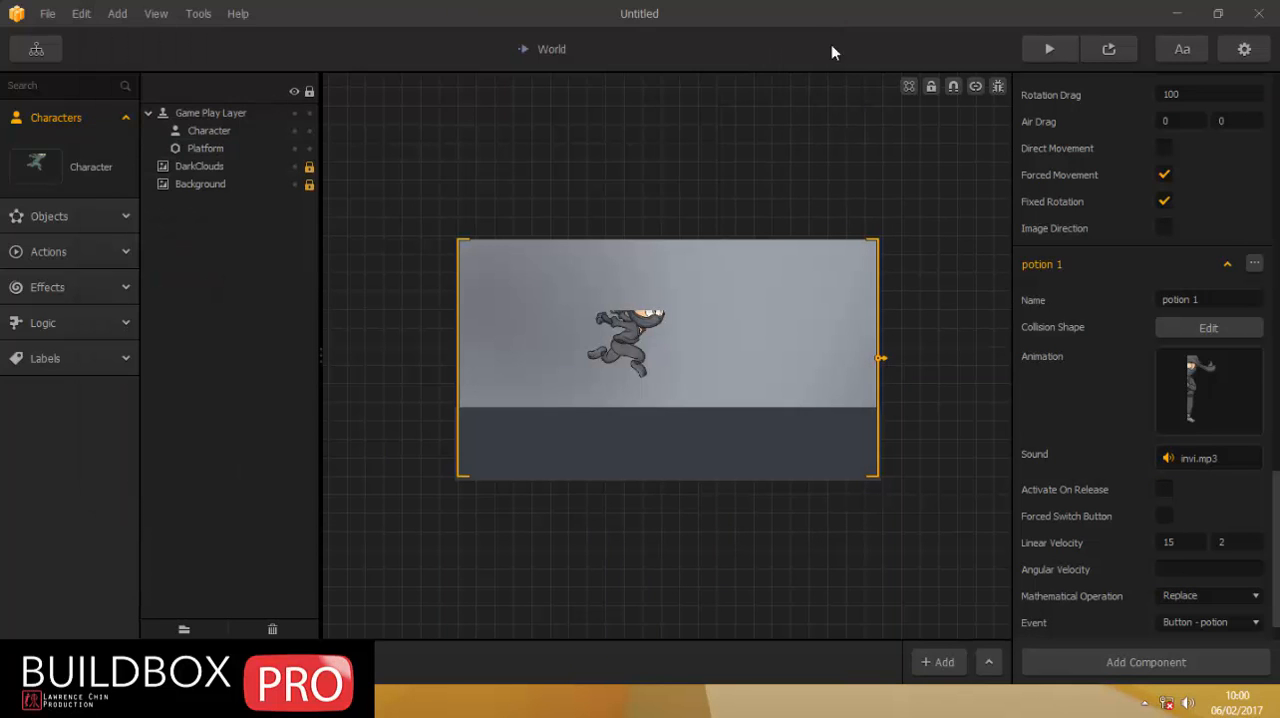
In World UI, duplicate the potion button just to its left and name the copy potion2.
click(36, 50)
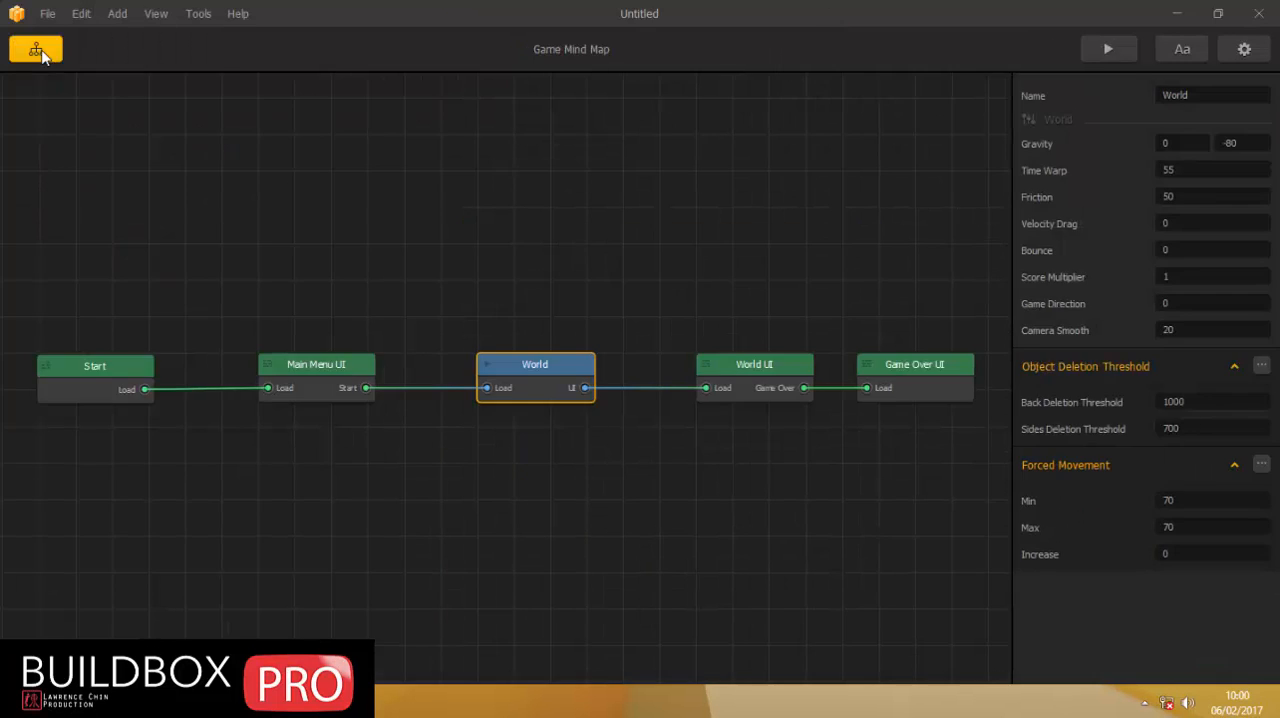
double_click(753, 372)
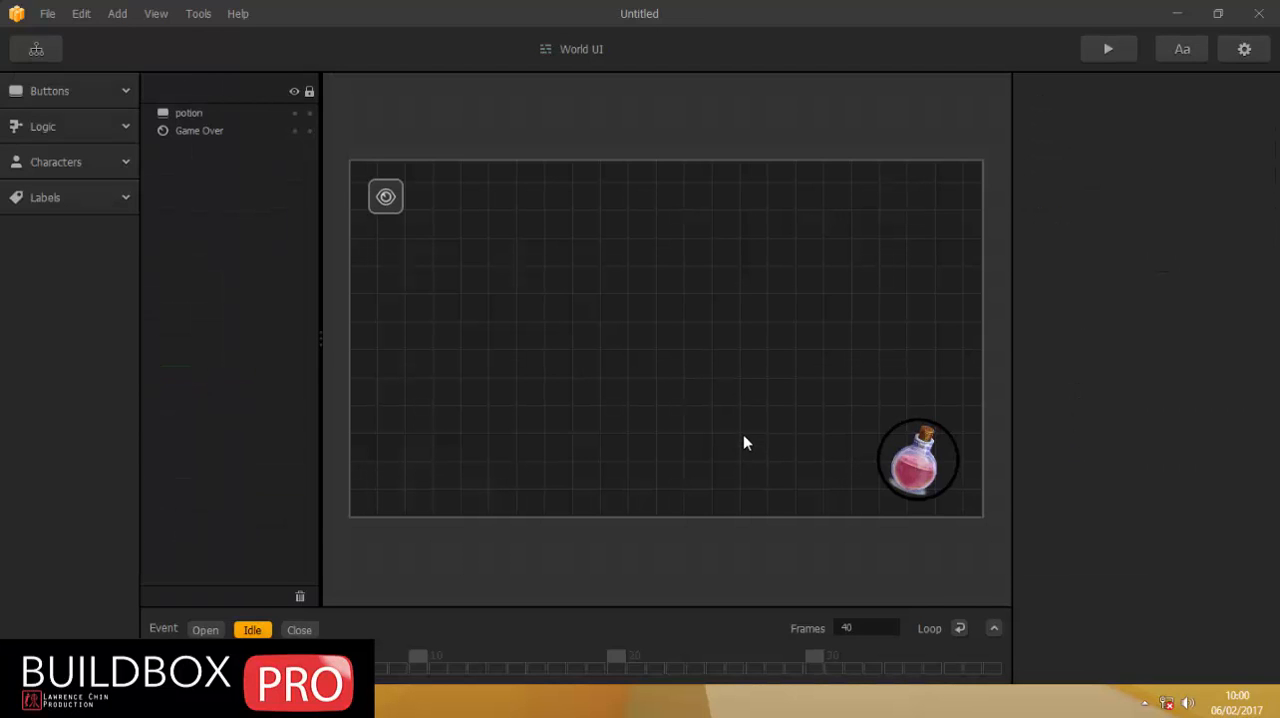
click(909, 478)
key(alt+shift+Left)
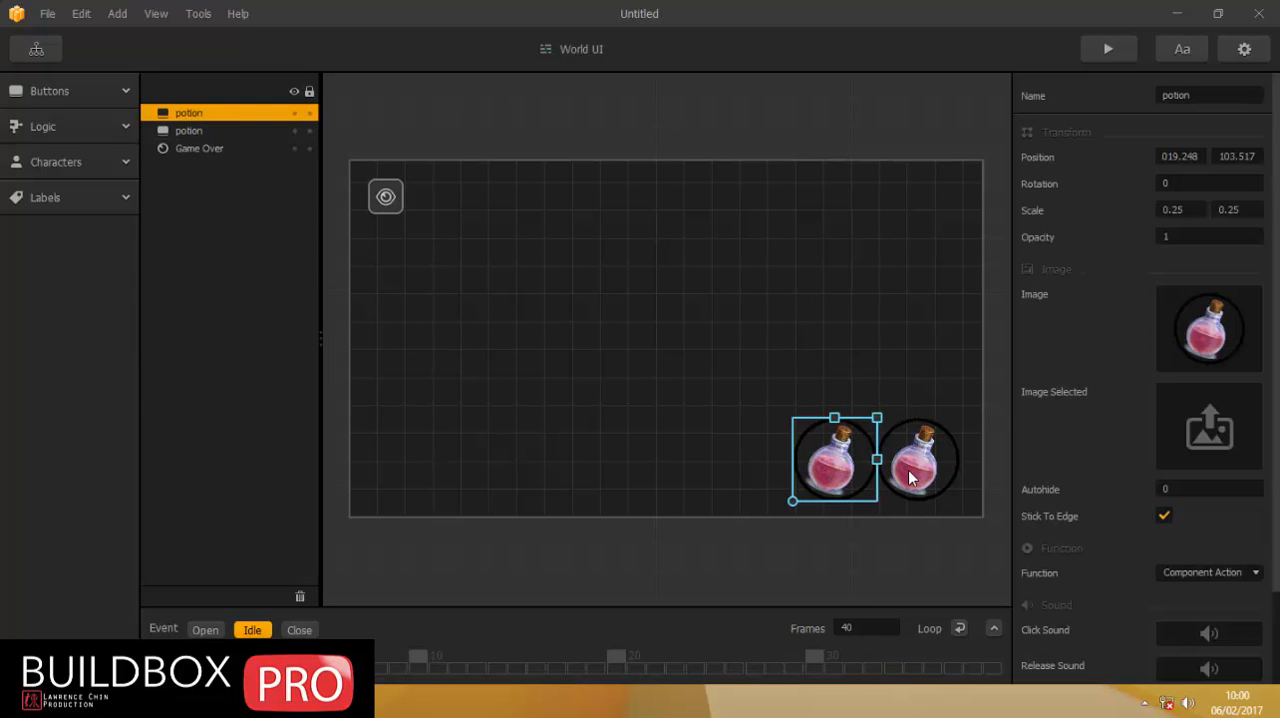
click(1210, 94)
text(2)
Rename the original potion button to potion1.
click(912, 464)
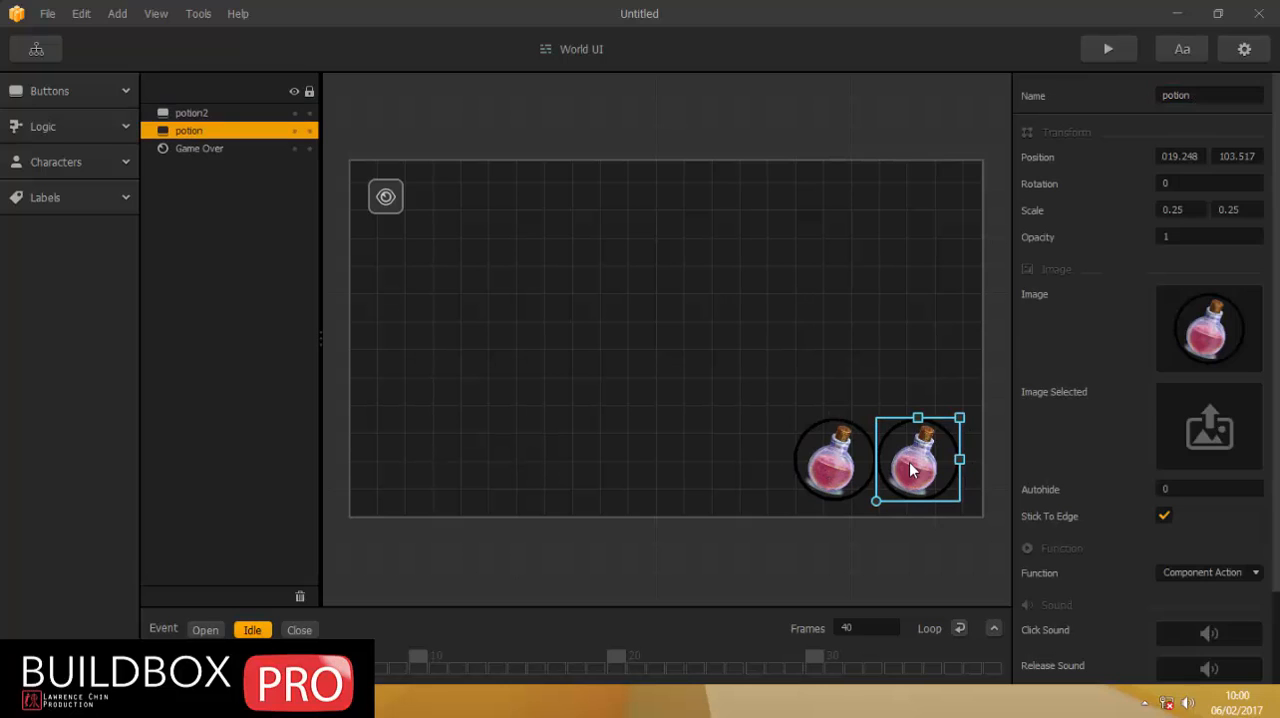
click(1226, 88)
text(1)
Move the potion2 button up and away from potion1 and turn off its Block Touch Through option.
click(835, 460)
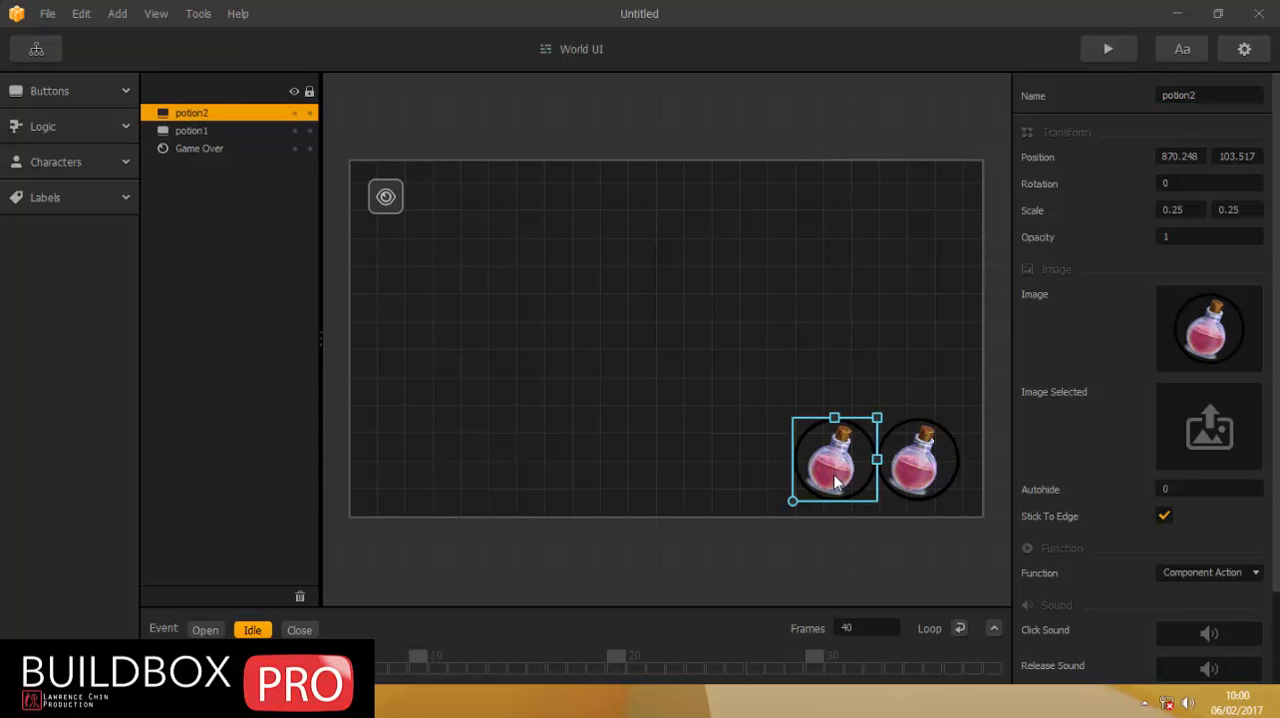
drag(835, 483, 776, 443)
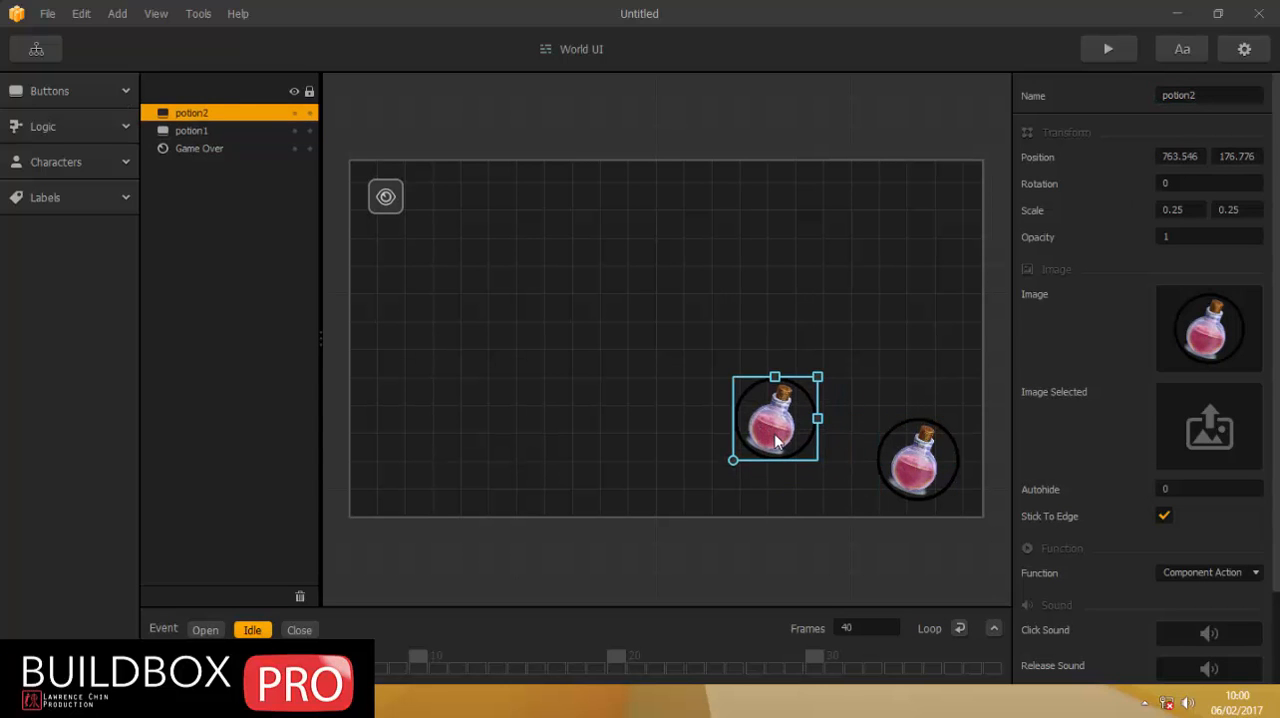
click(194, 131)
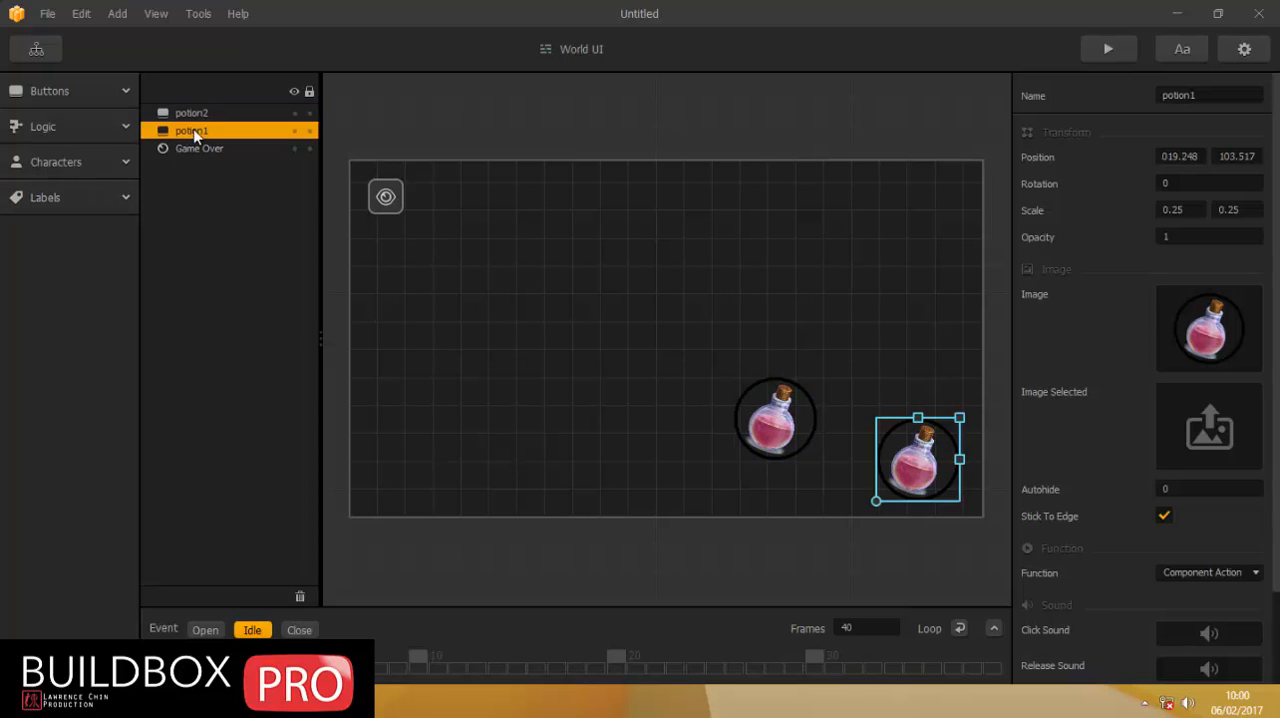
click(194, 114)
scroll(1075, 567, down, 2)
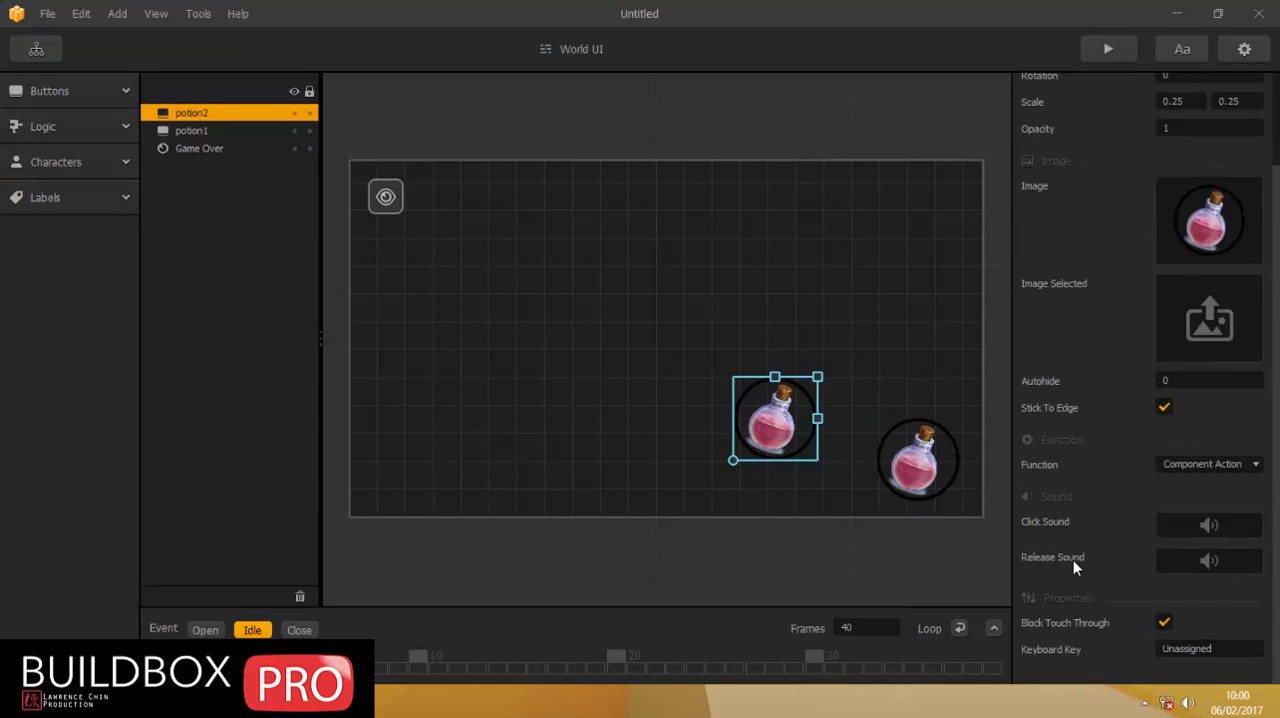
click(1164, 623)
Set the potion1 button's position to 1000, 100.
click(920, 472)
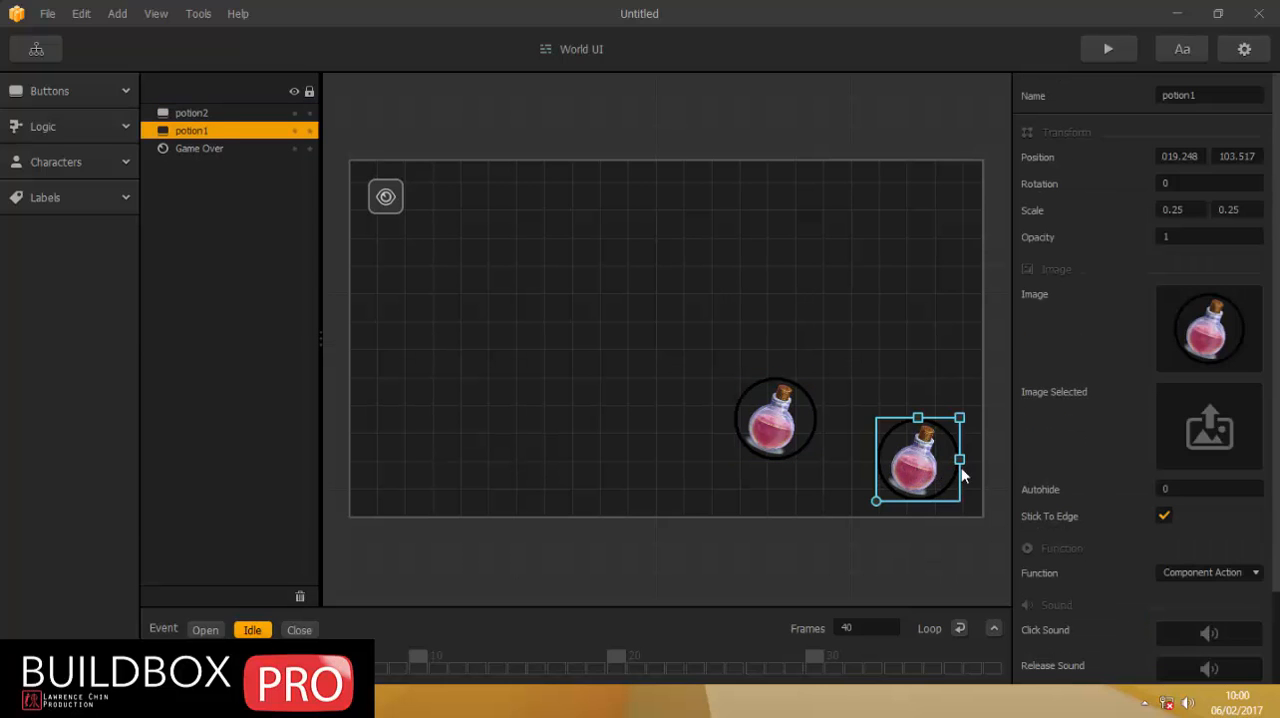
drag(1205, 157, 1001, 154)
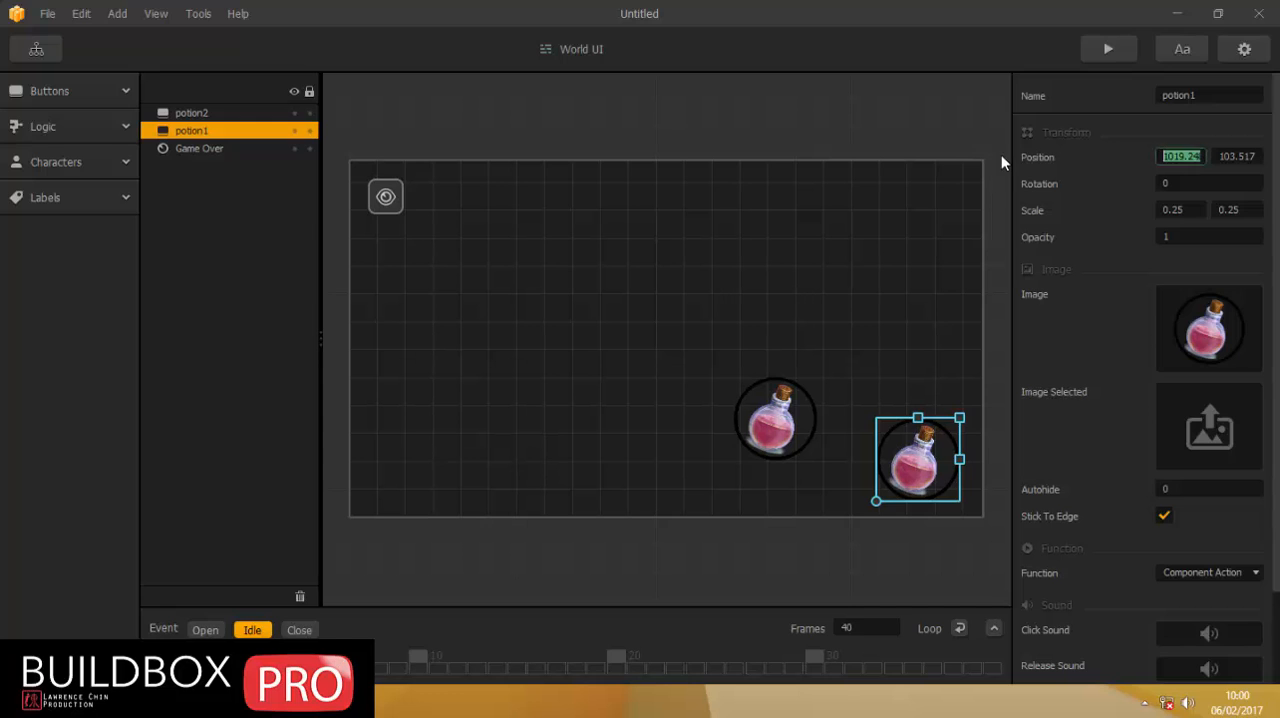
text(1000)
drag(1217, 156, 1264, 157)
text(100)
key(Return)
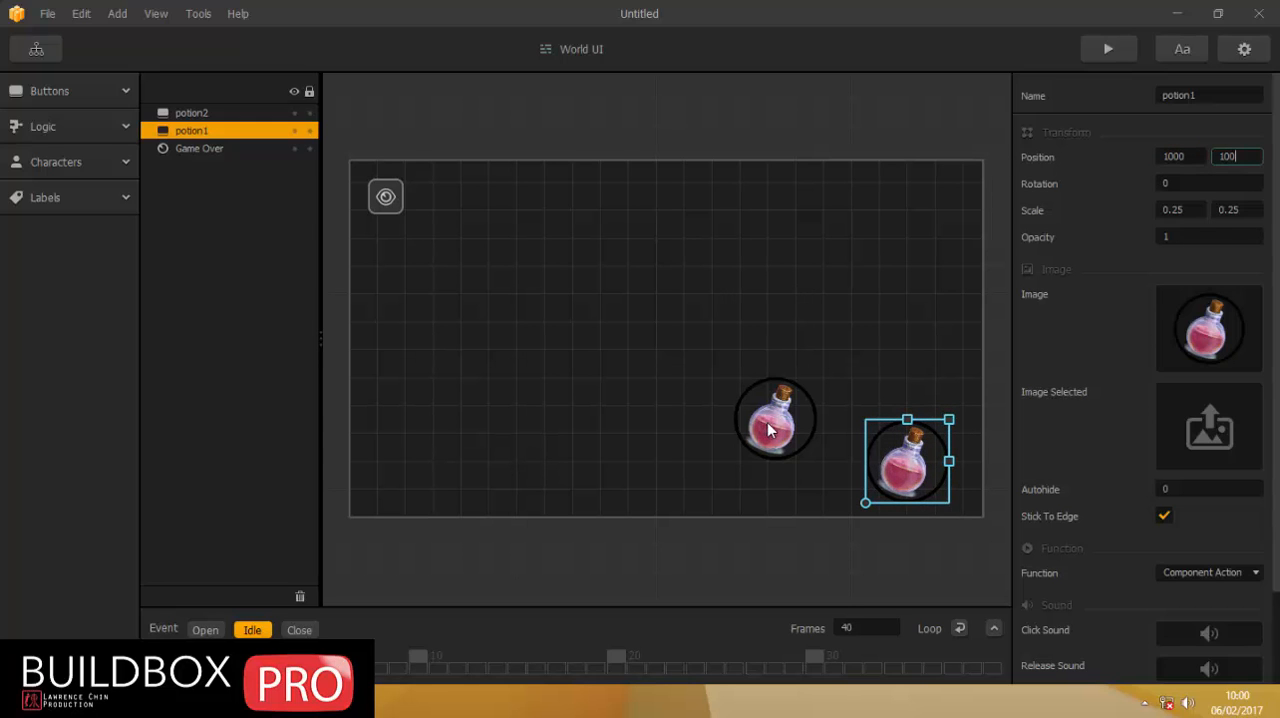
Place the potion2 button exactly over potion1 by setting its position to 1000, 100.
drag(772, 432, 726, 432)
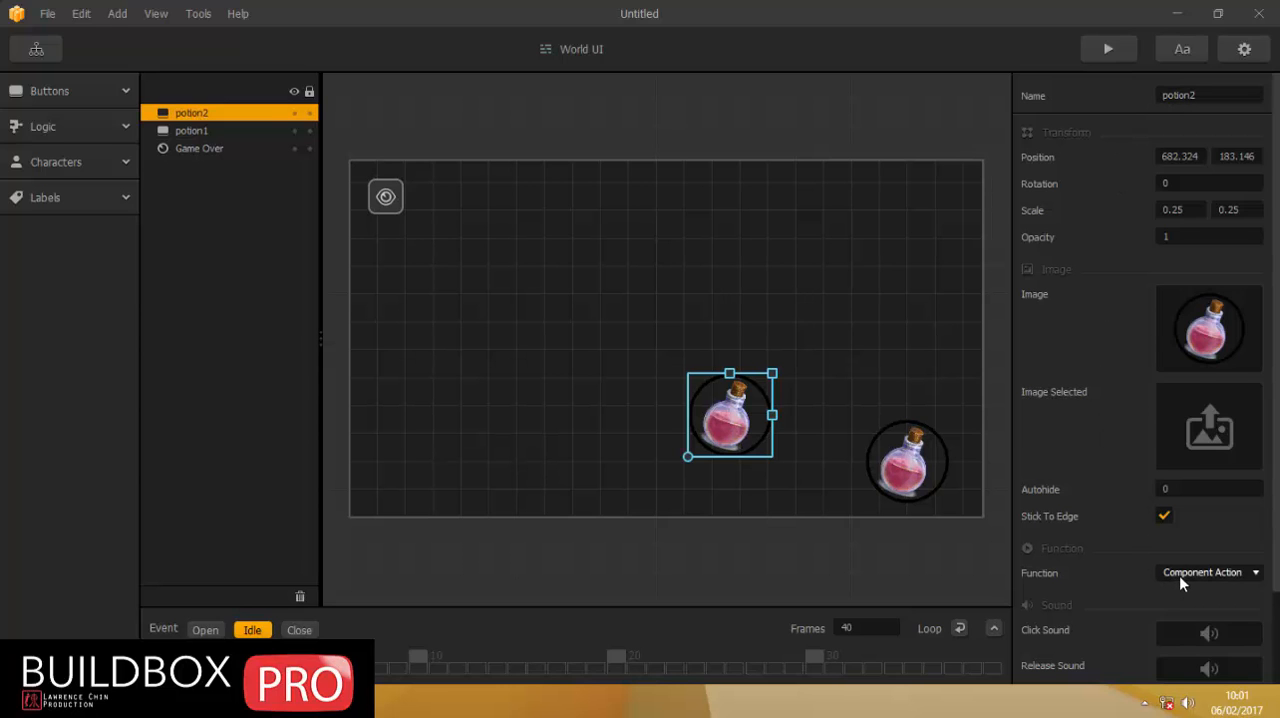
scroll(1106, 558, down, 2)
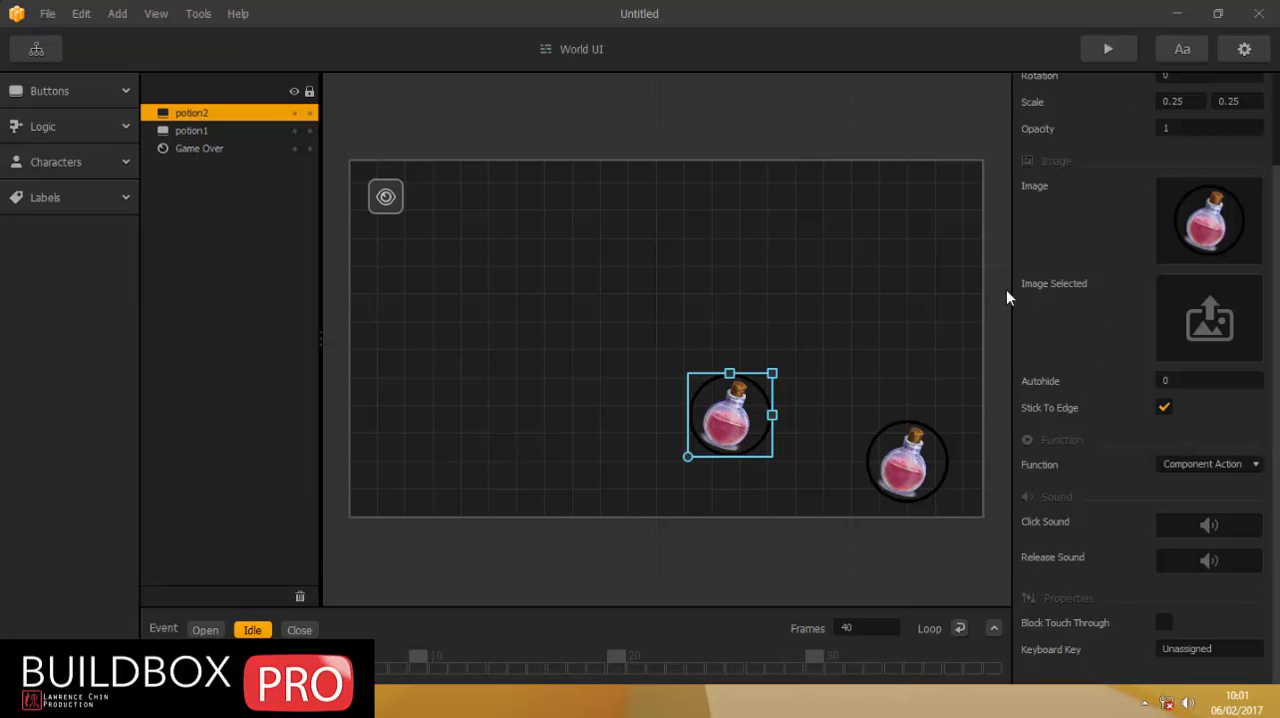
scroll(812, 353, up, 2)
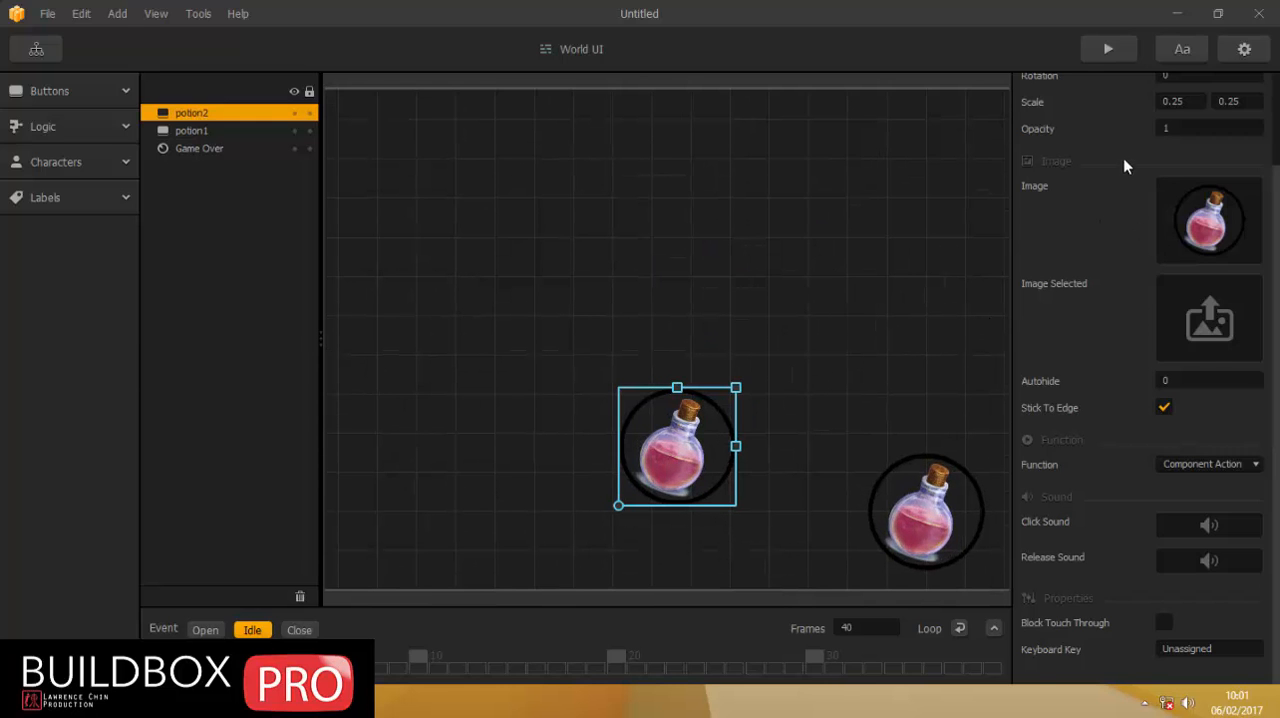
scroll(1091, 219, up, 1)
scroll(1091, 219, up, 1)
double_click(1180, 156)
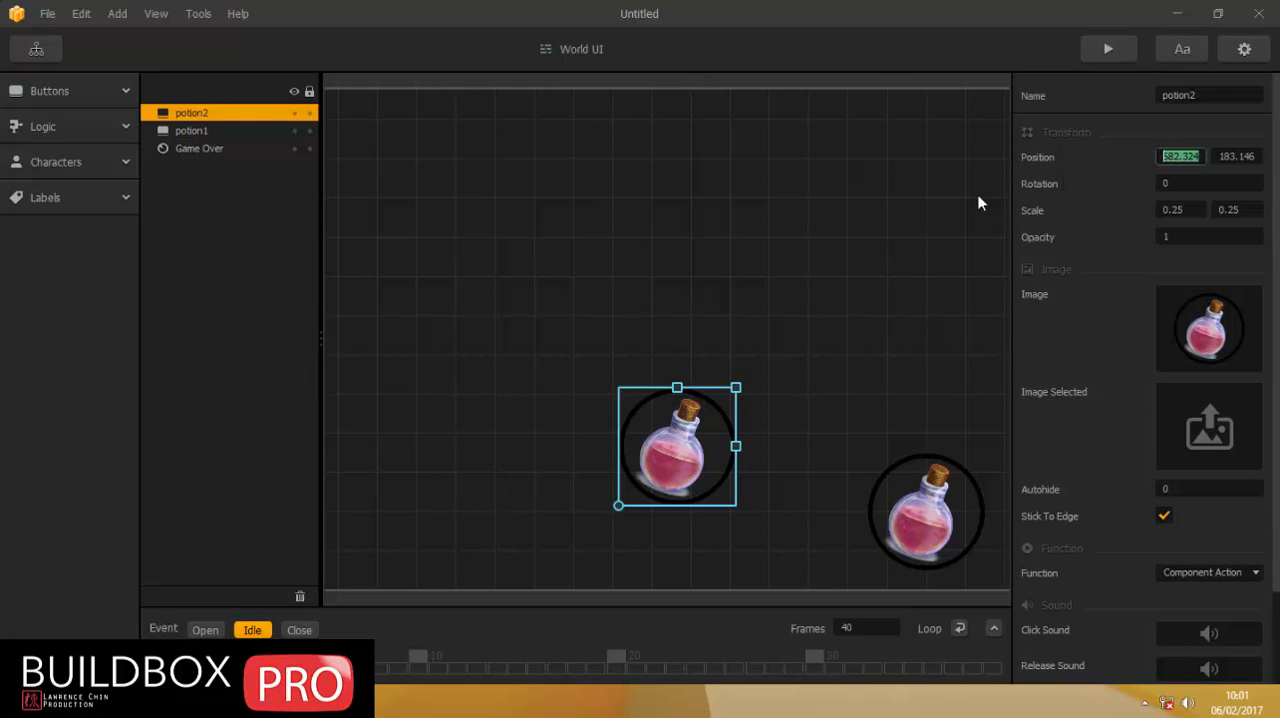
text(1000)
key(Tab)
text(100)
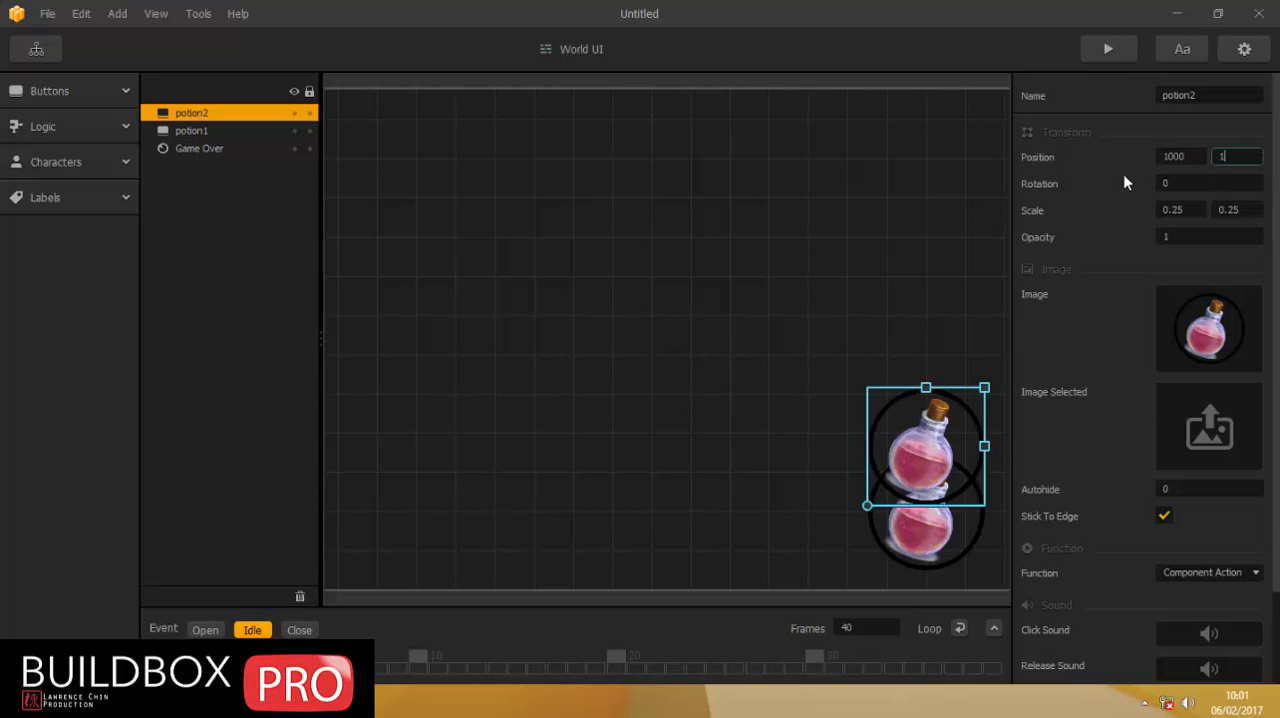
Set the potion2 button's opacity to 0.
double_click(1180, 240)
text(0)
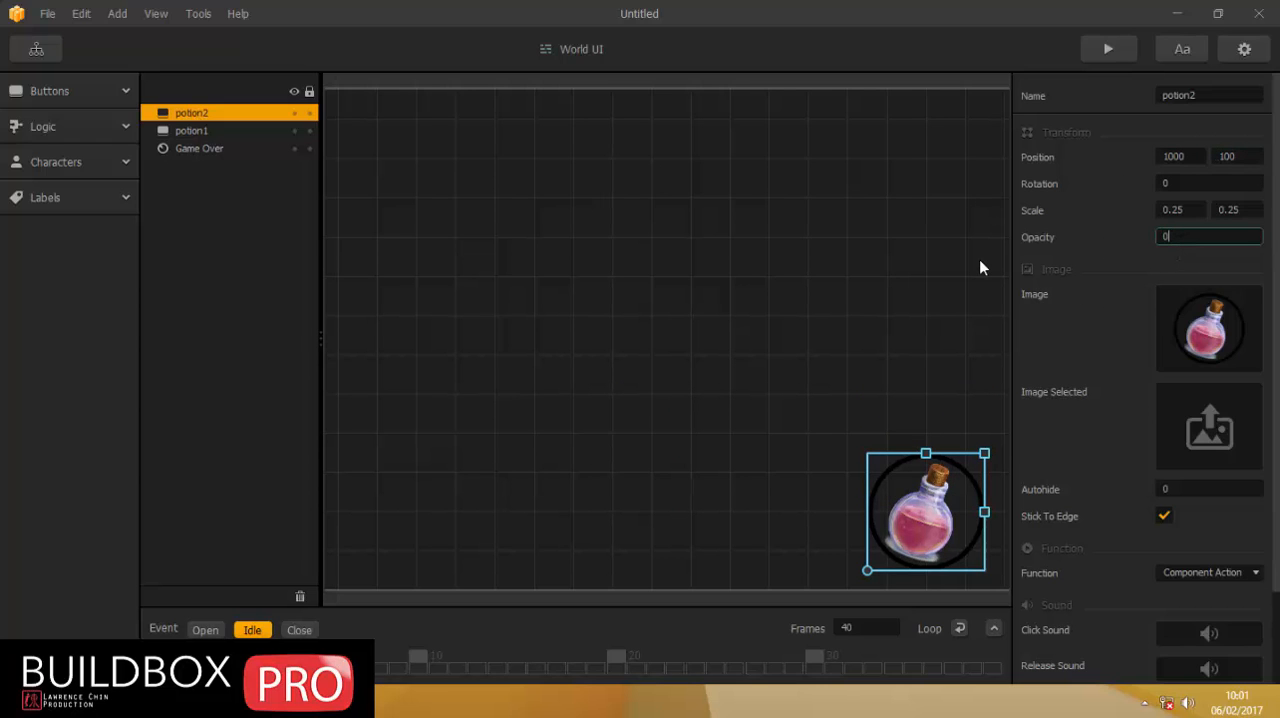
click(731, 382)
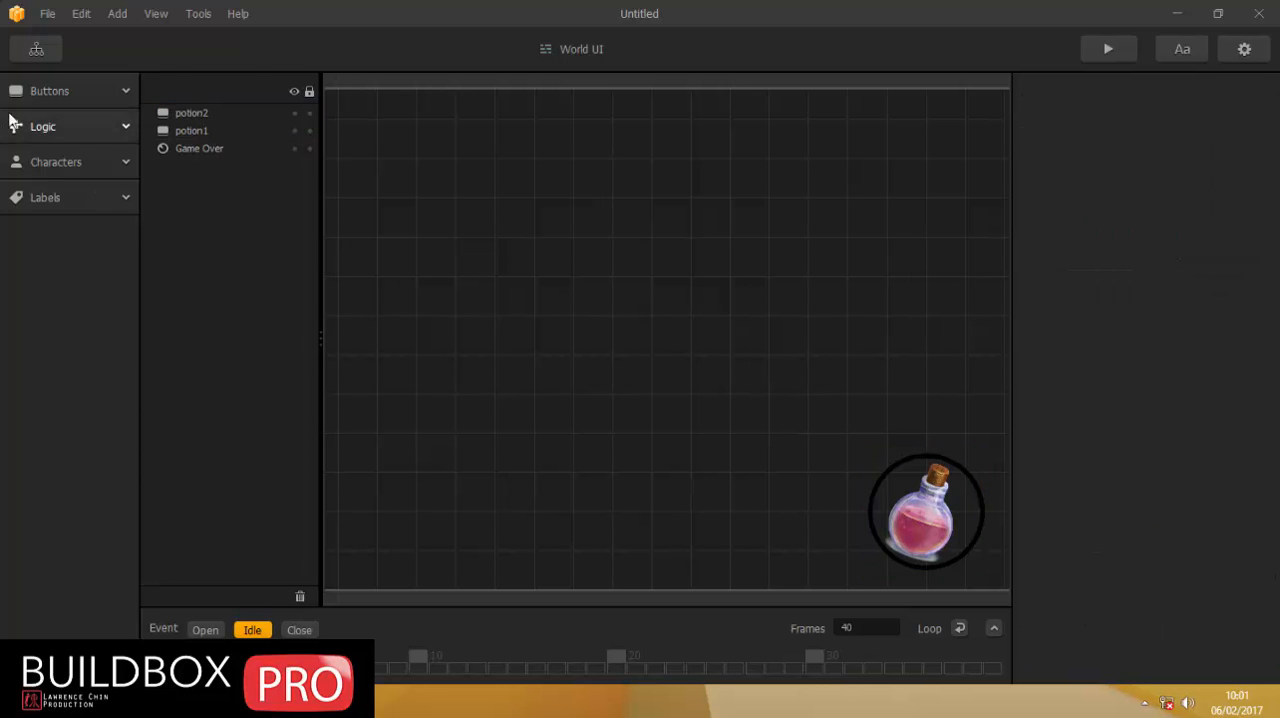
Open the World scene and add a second Advanced Move named "potion 2" to the Character.
click(36, 49)
double_click(532, 378)
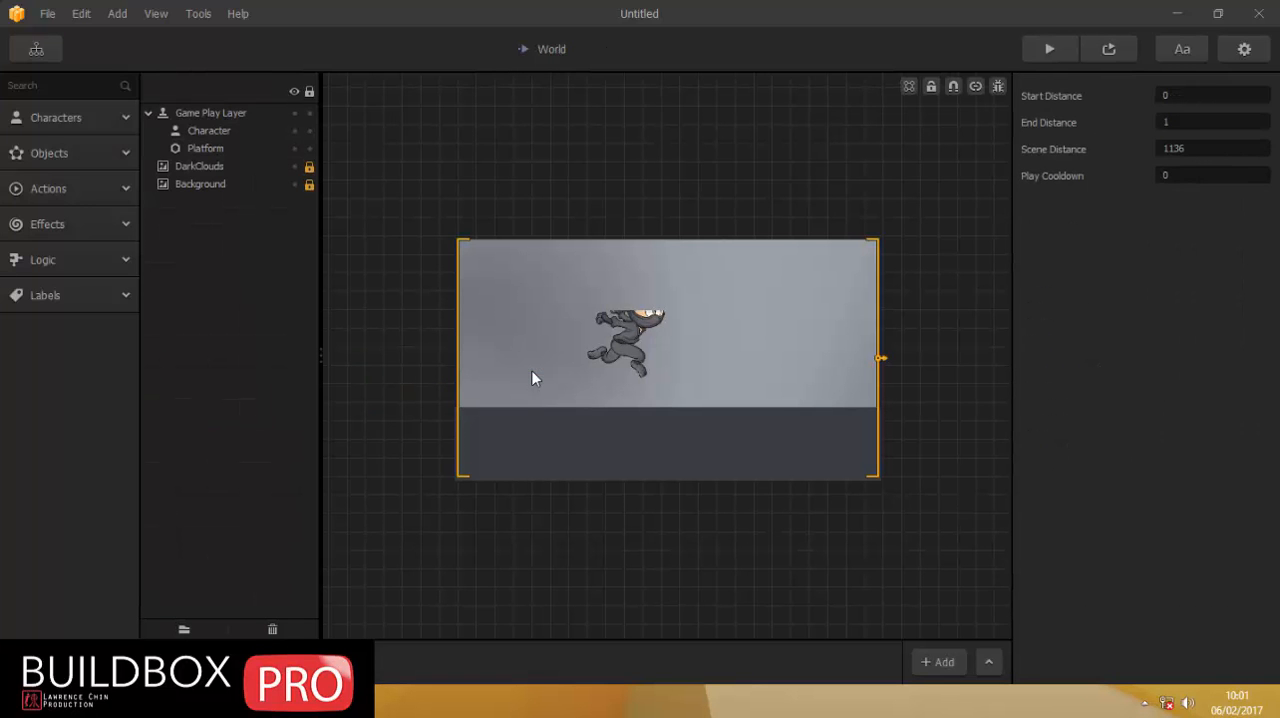
click(22, 117)
click(28, 170)
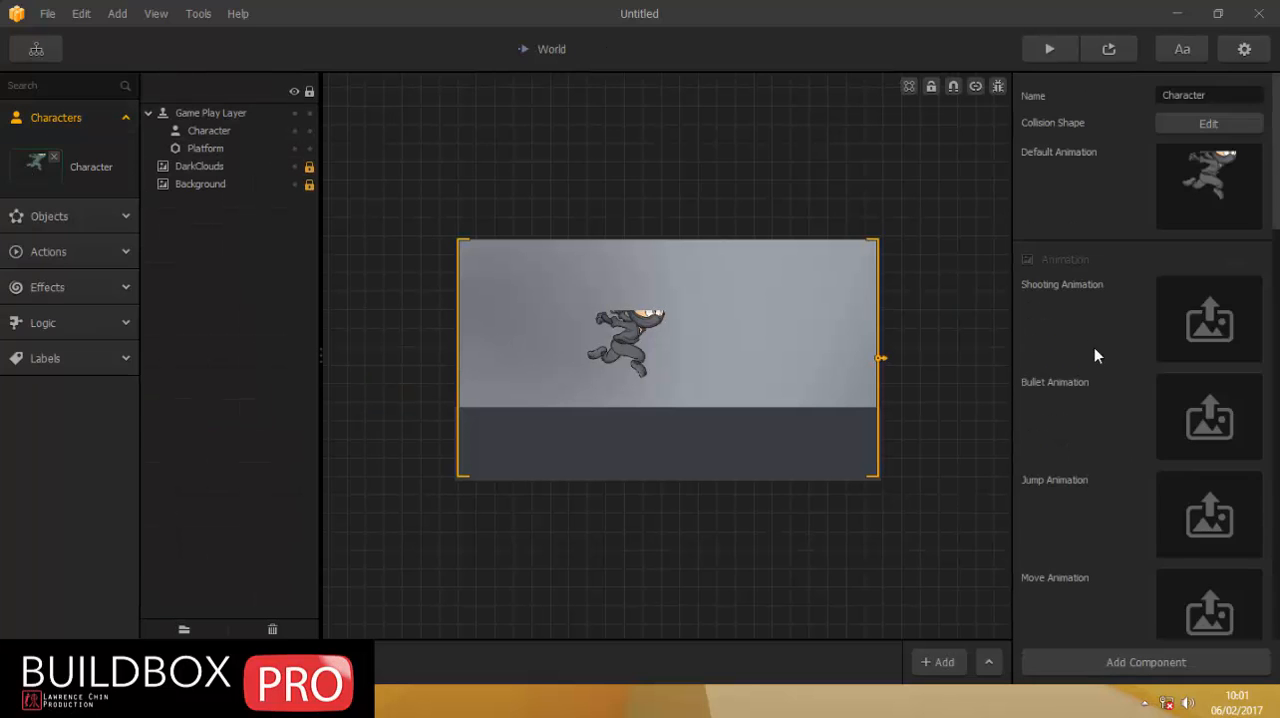
scroll(1128, 400, down, 15)
scroll(1128, 400, down, 5)
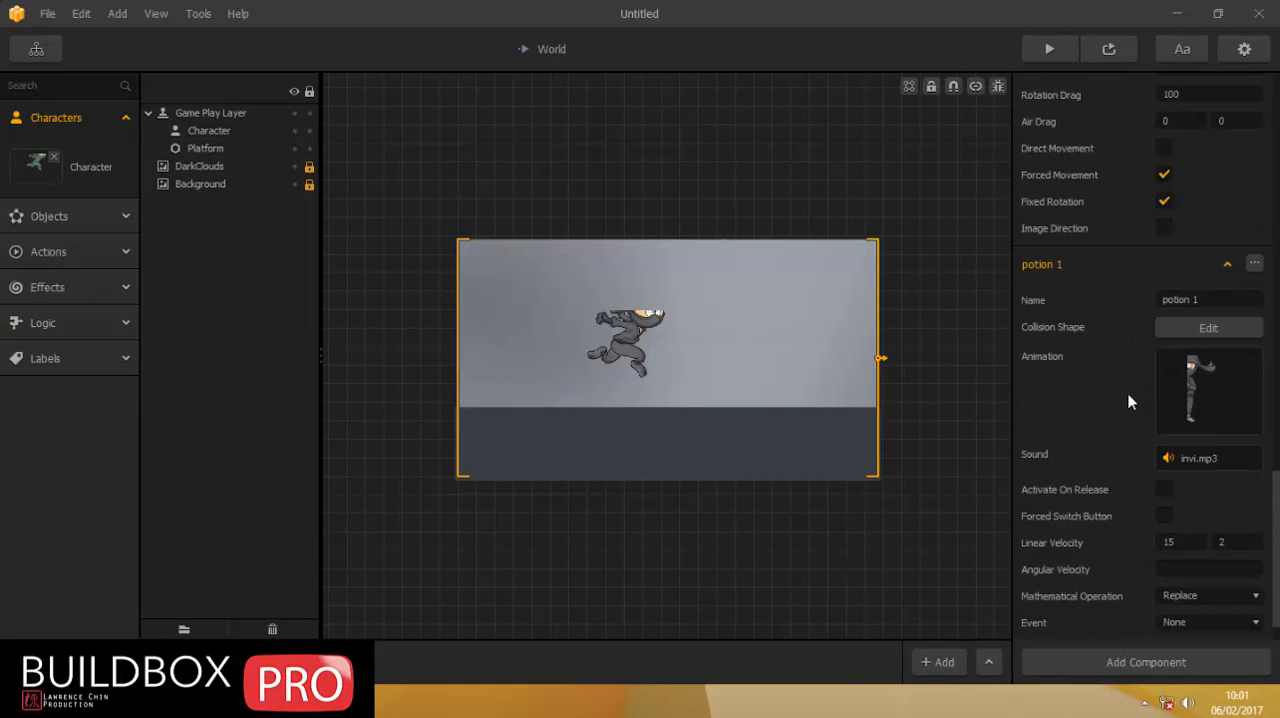
click(1126, 665)
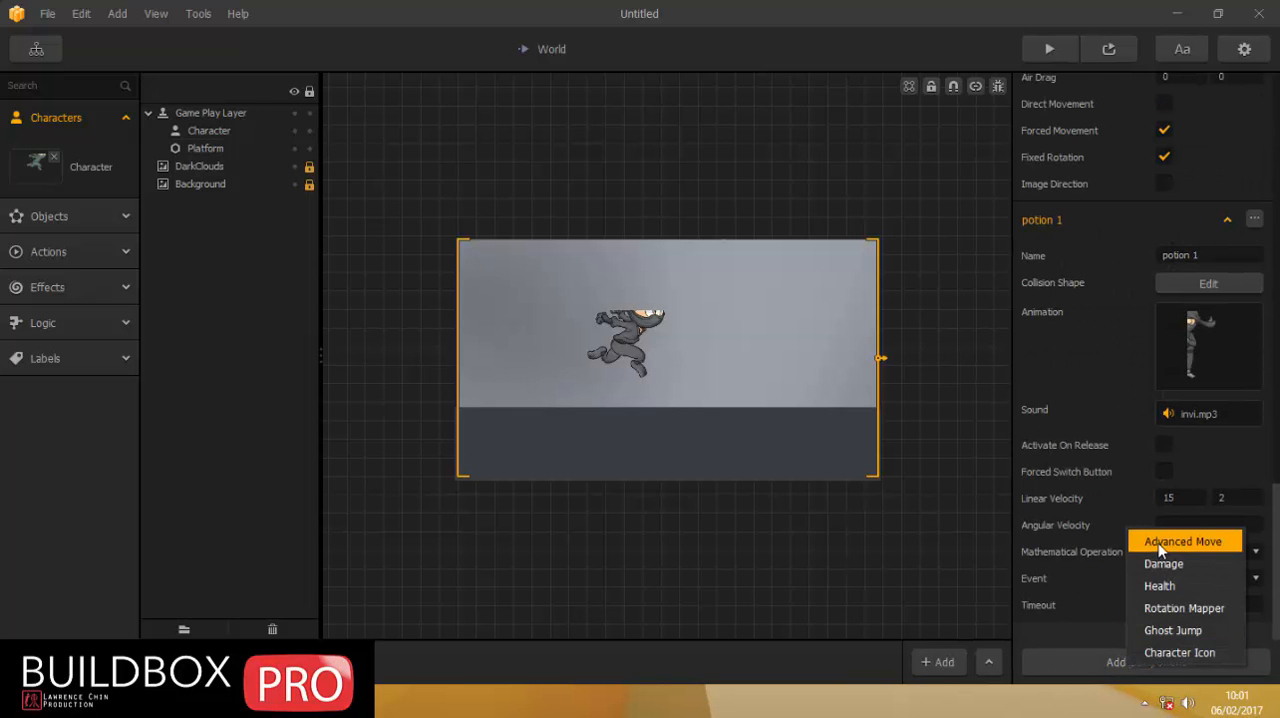
click(1165, 542)
click(1237, 254)
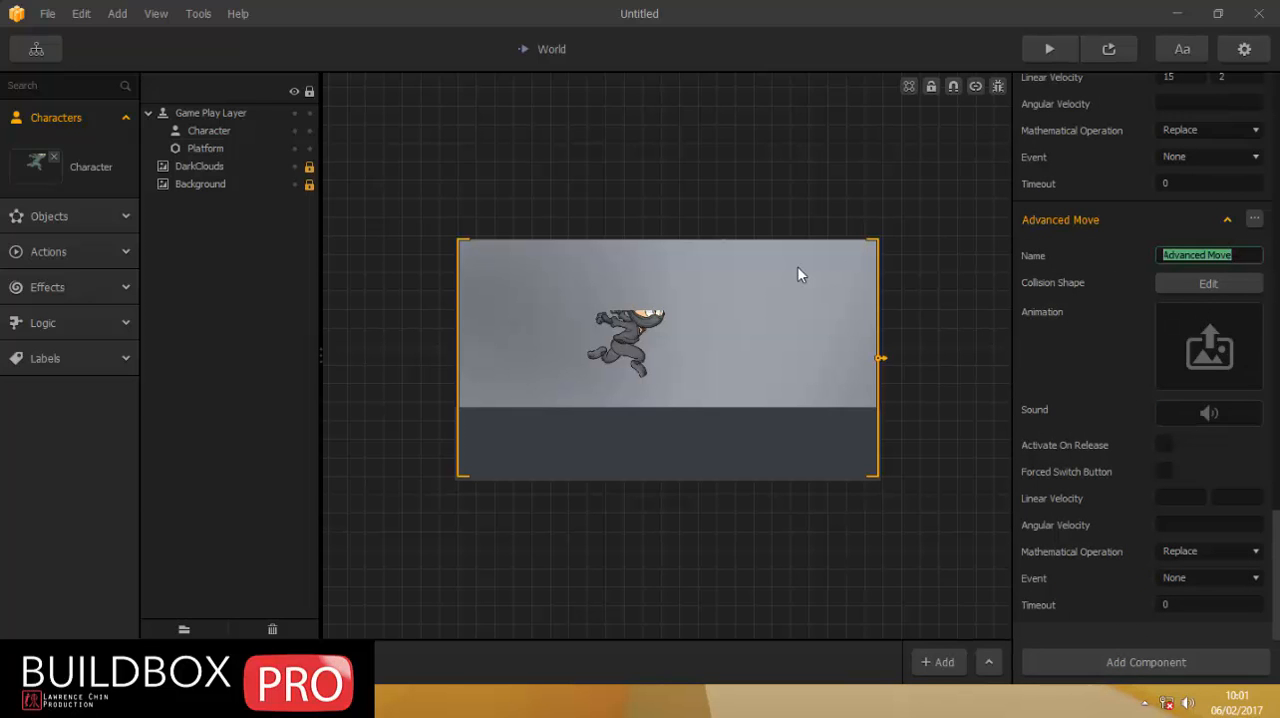
text(potion 2)
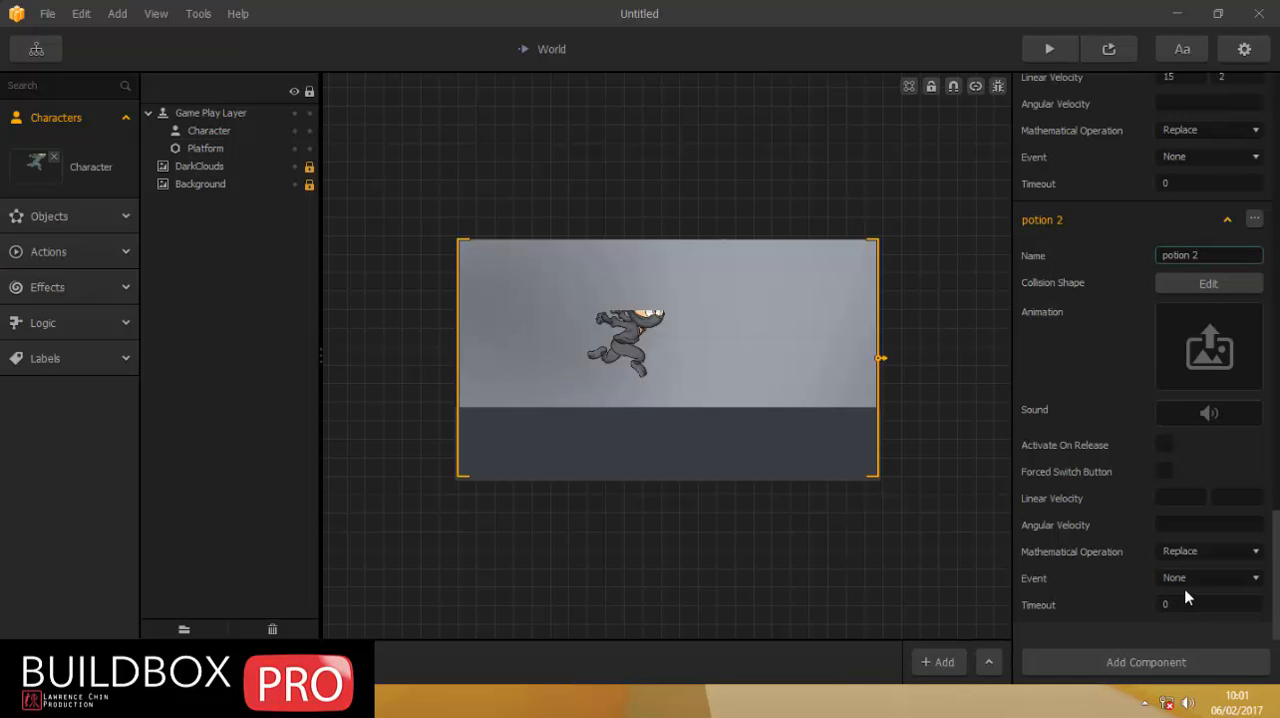
Set the potion 2 move's event to Button - potion2 and enable Activate On Release.
click(1180, 578)
click(1196, 667)
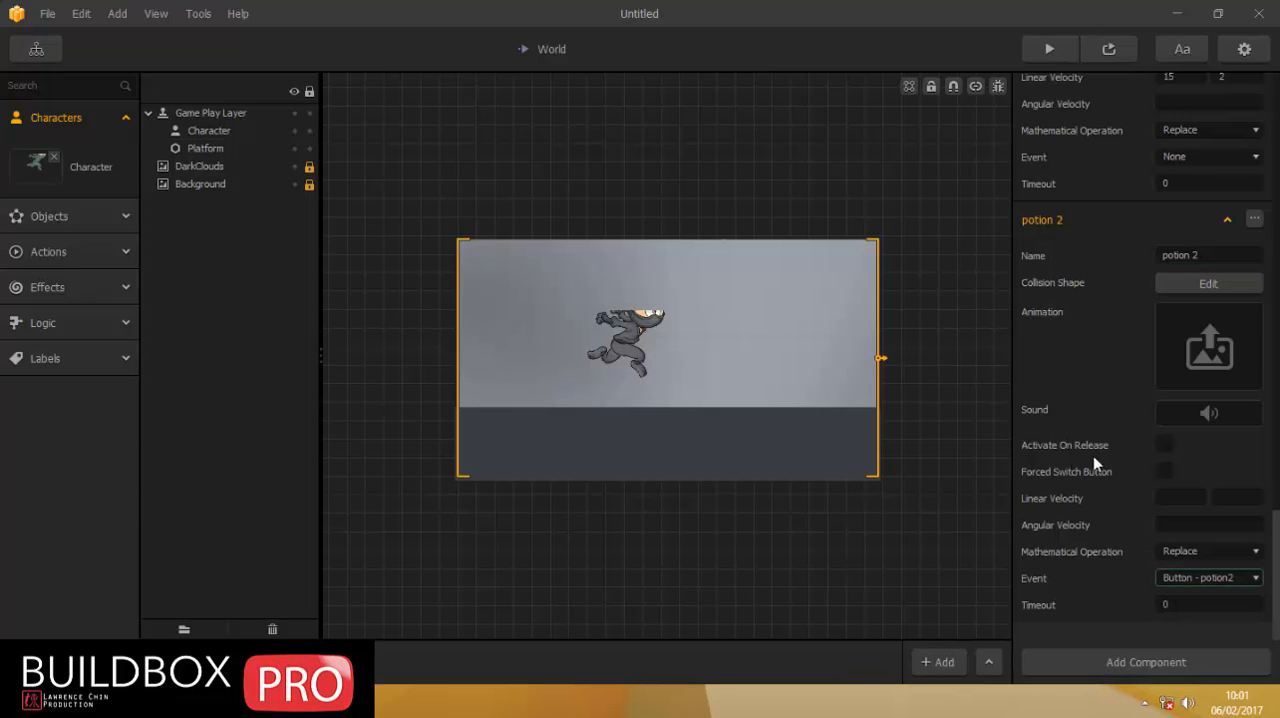
click(1165, 446)
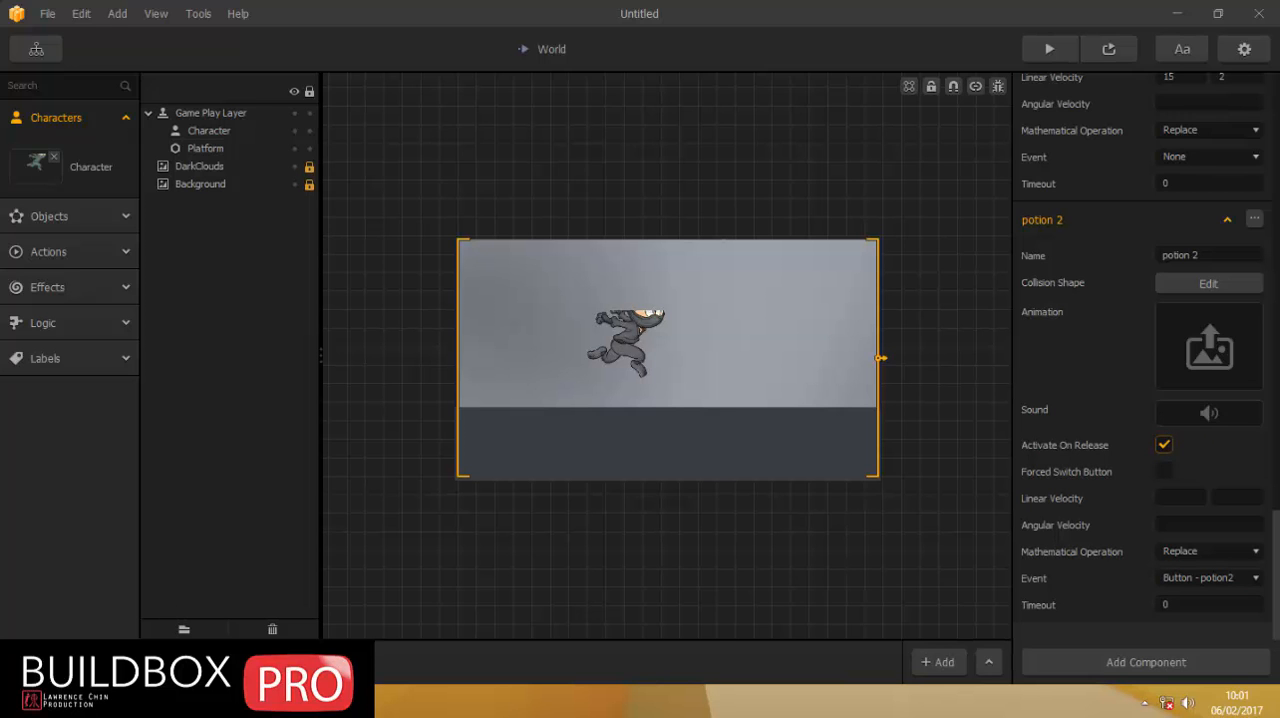
Assign the reappear audio file as the potion 2 move's sound and play it back.
click(130, 703)
click(552, 179)
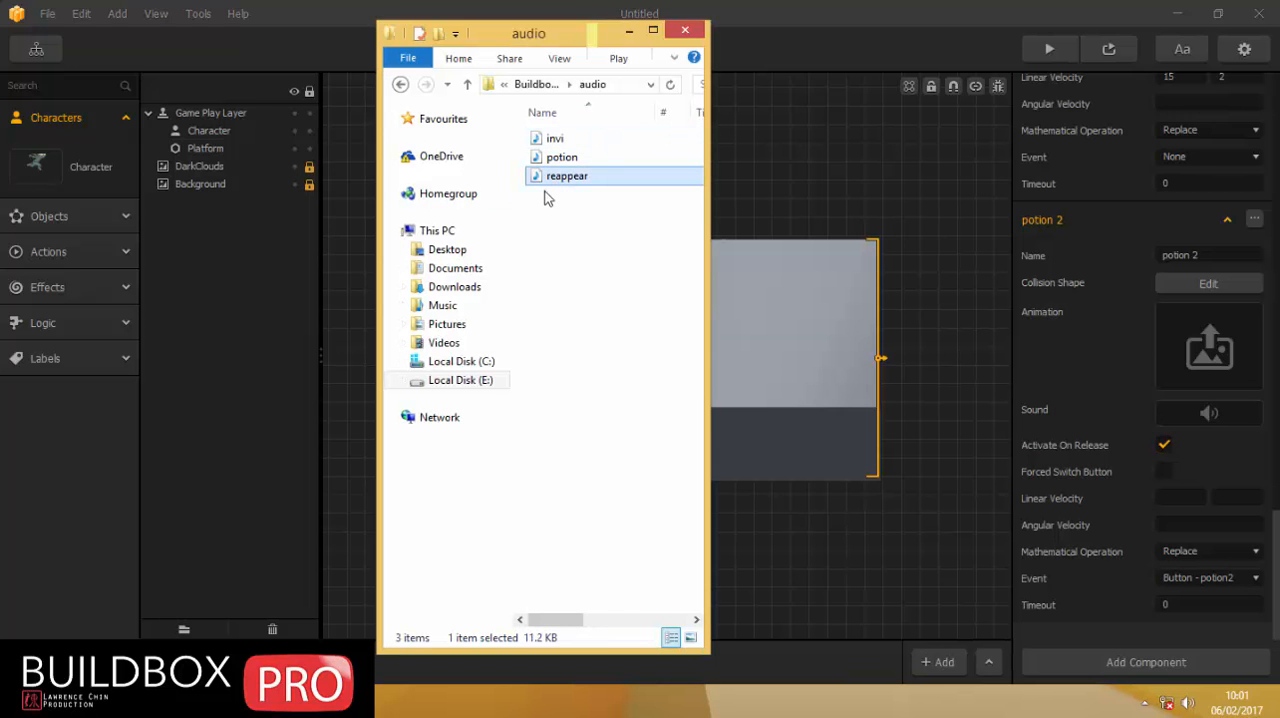
drag(543, 184, 1209, 414)
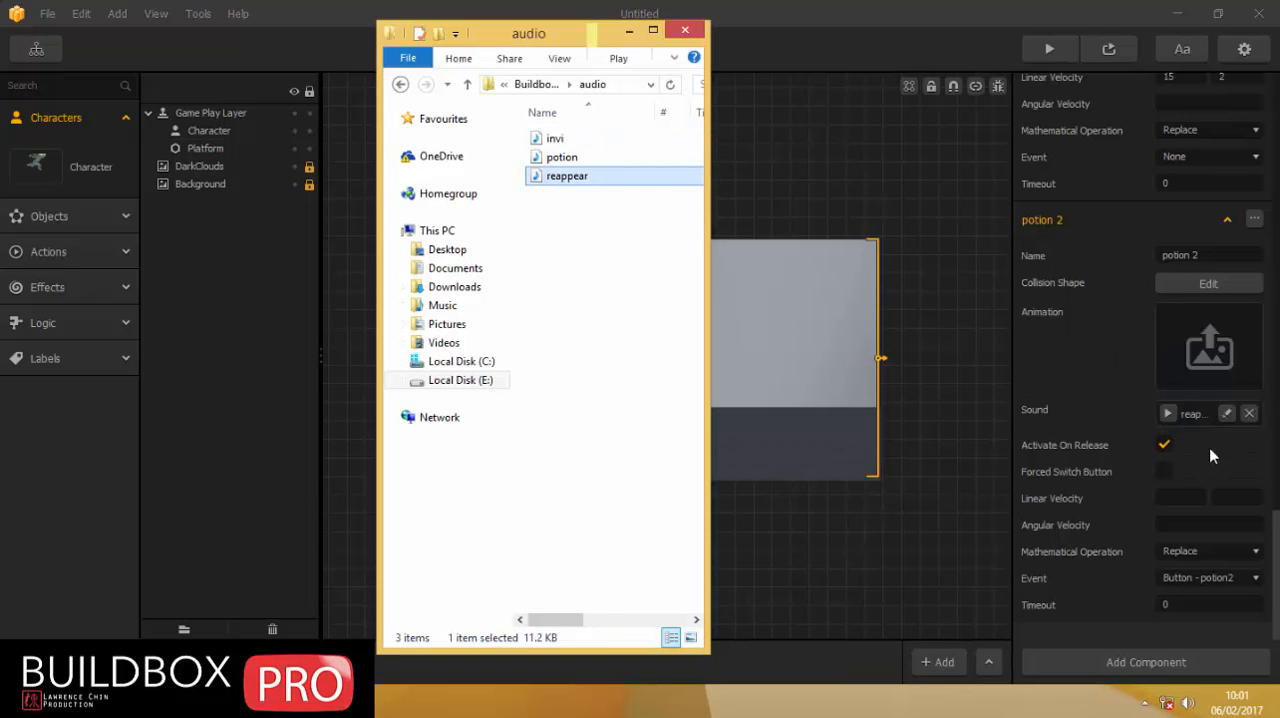
click(1170, 415)
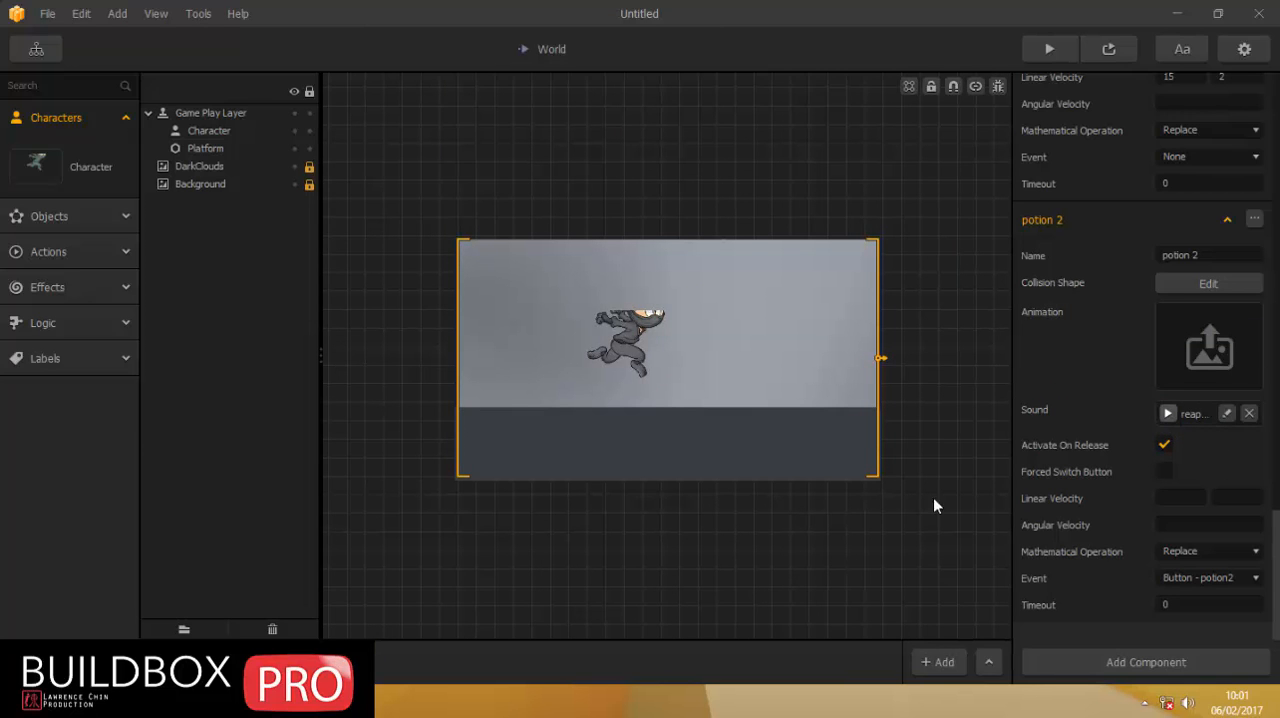
Assign frames 06 to 08 from the sprite's ninjitsu folder as the potion 2 move's animation and set its speed to 0.5.
mouse_move(118, 700)
click(145, 582)
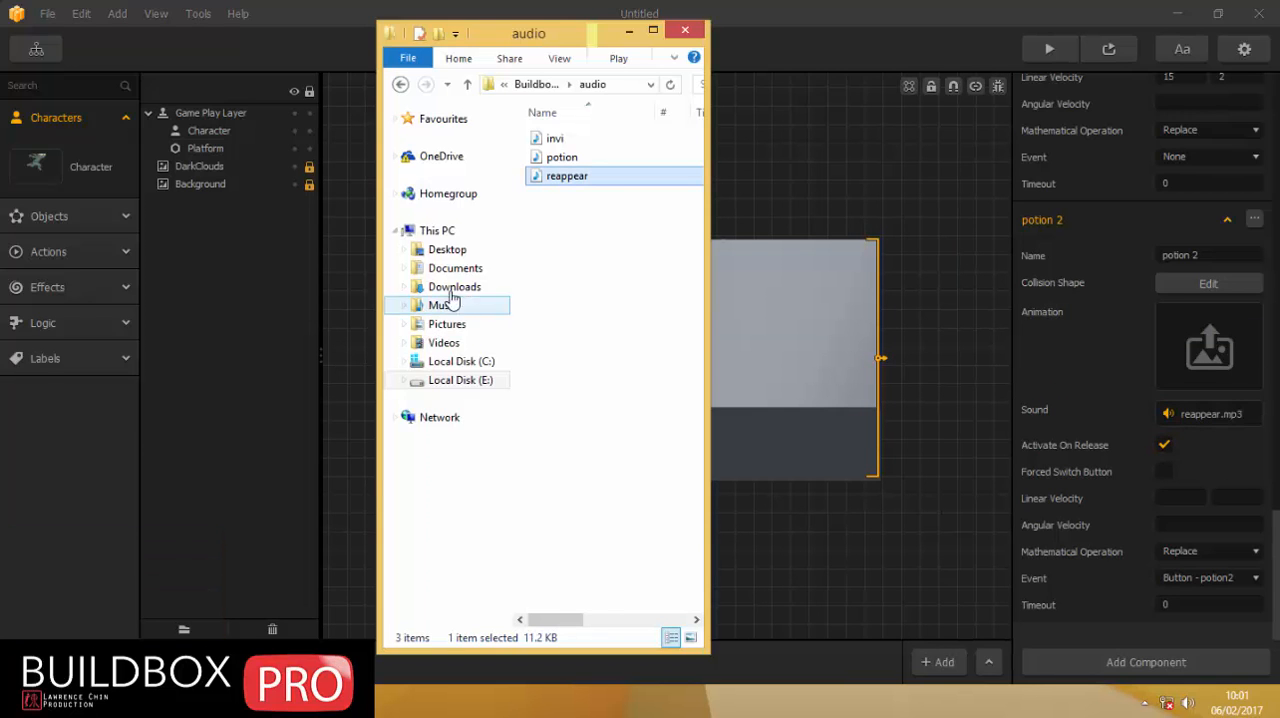
click(470, 85)
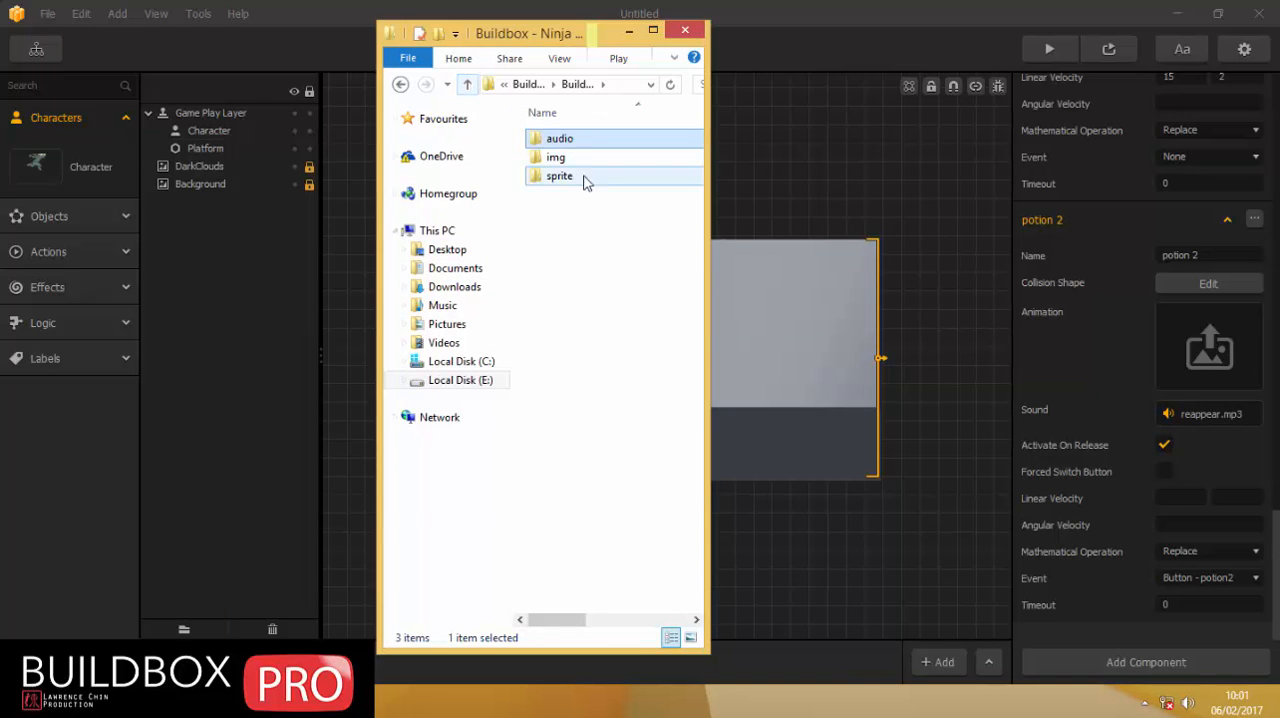
double_click(565, 178)
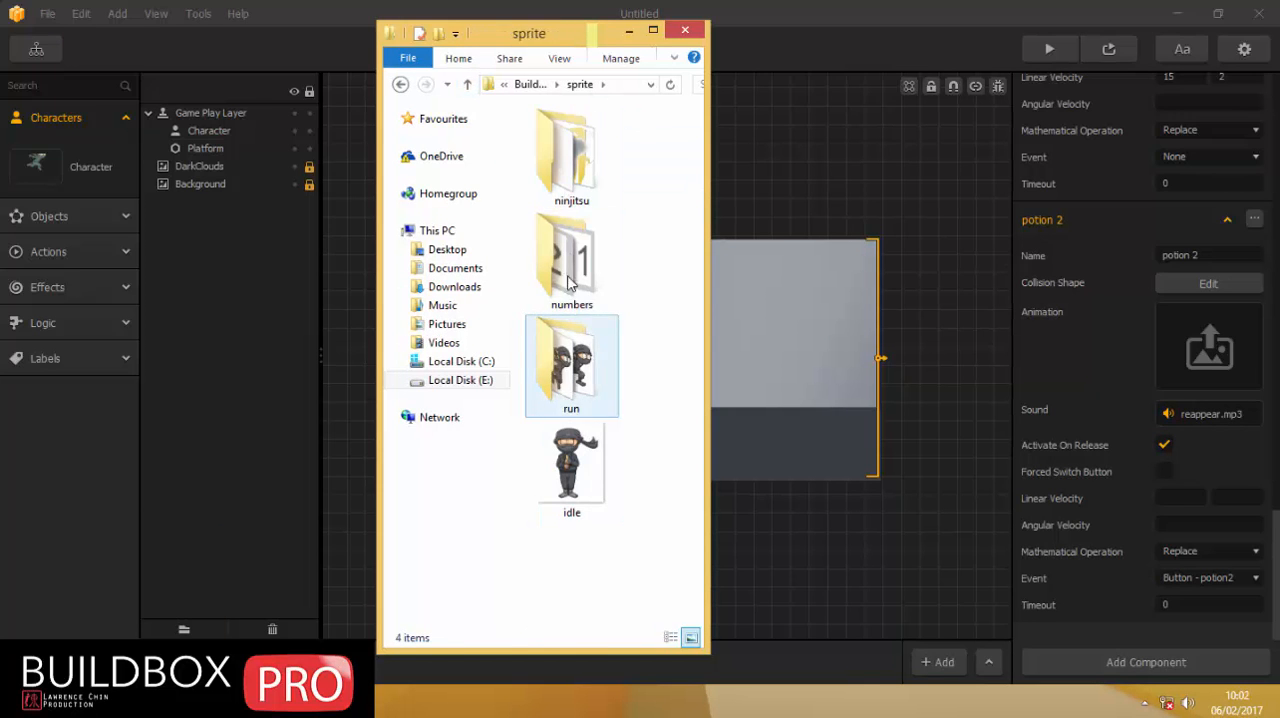
double_click(563, 152)
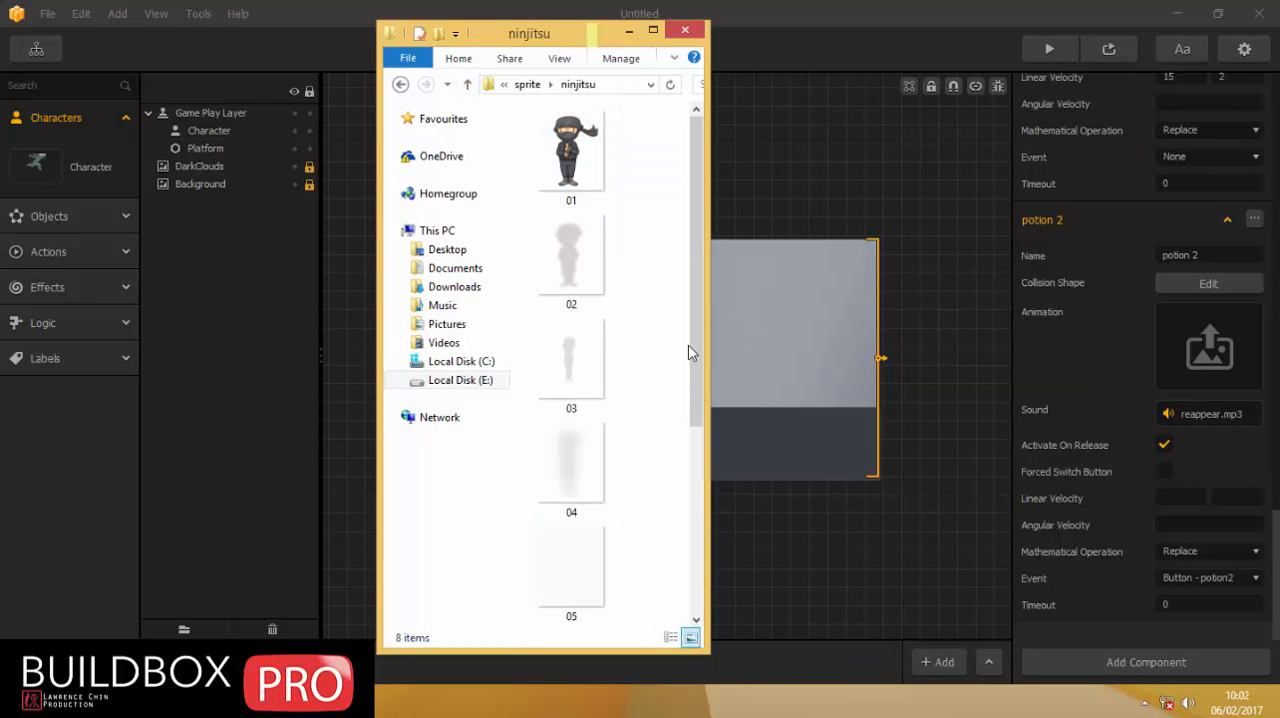
drag(697, 304, 714, 505)
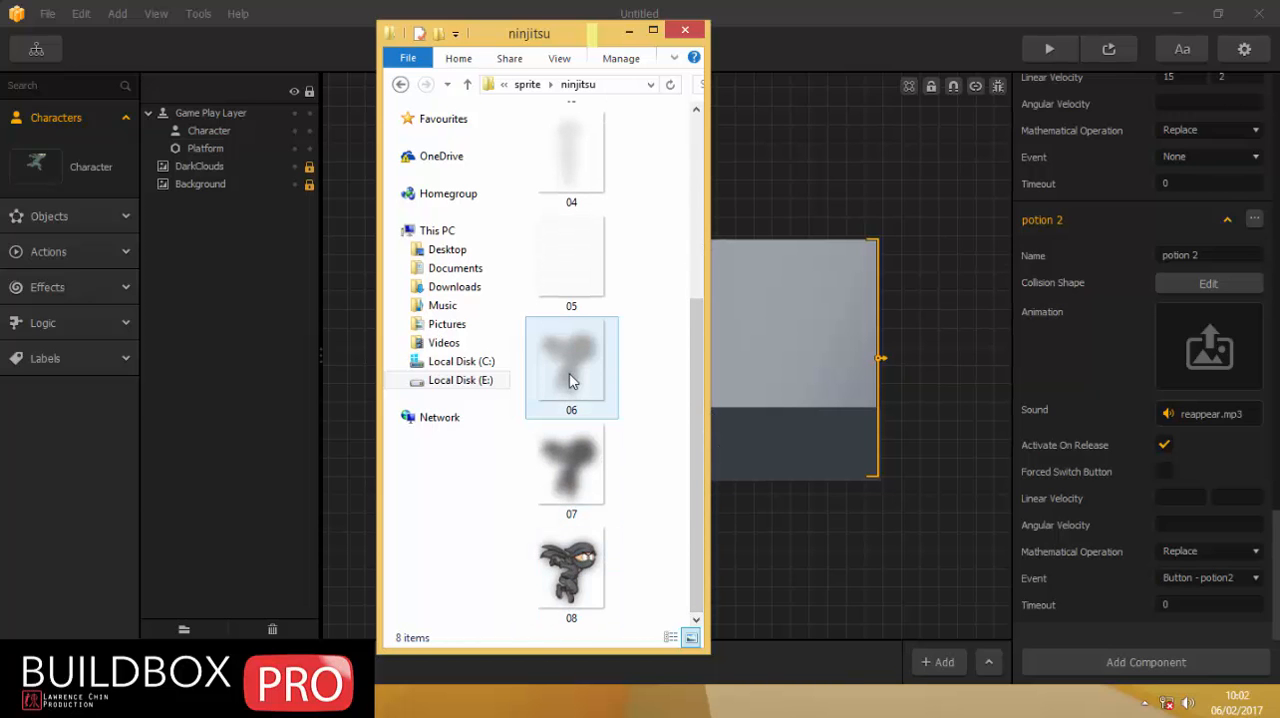
click(571, 381)
shift+click(578, 568)
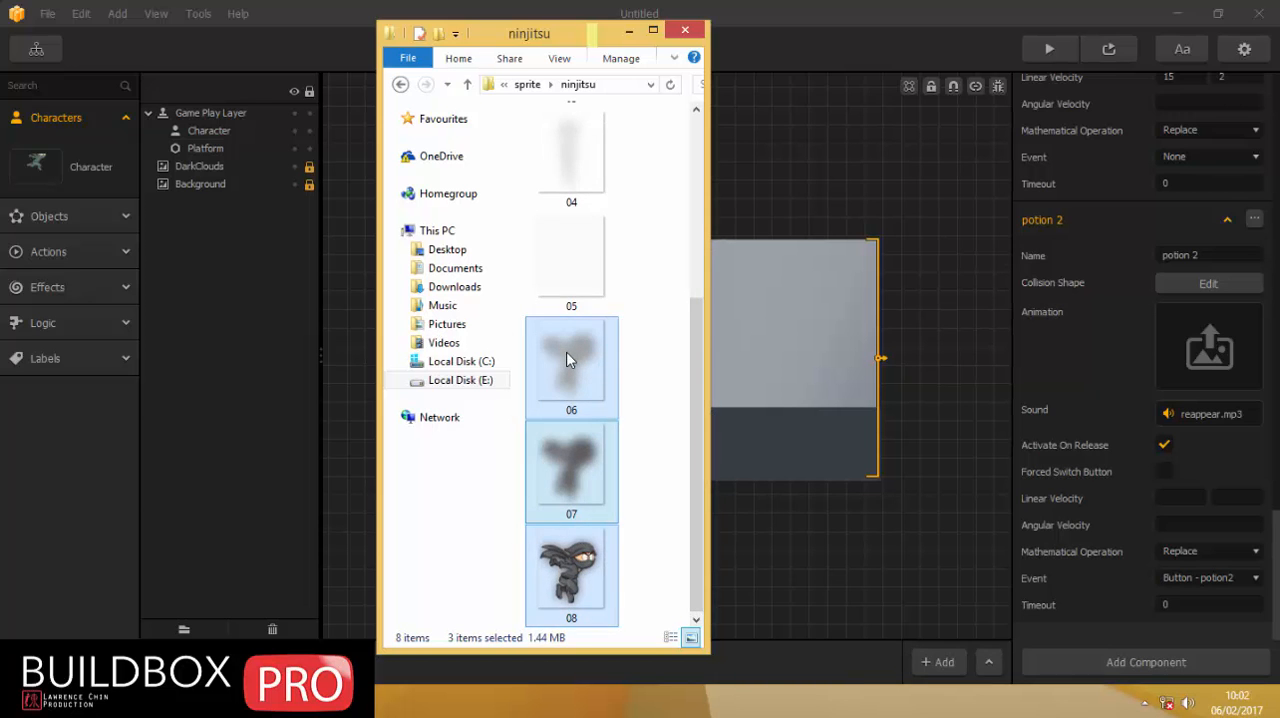
drag(566, 352, 1221, 361)
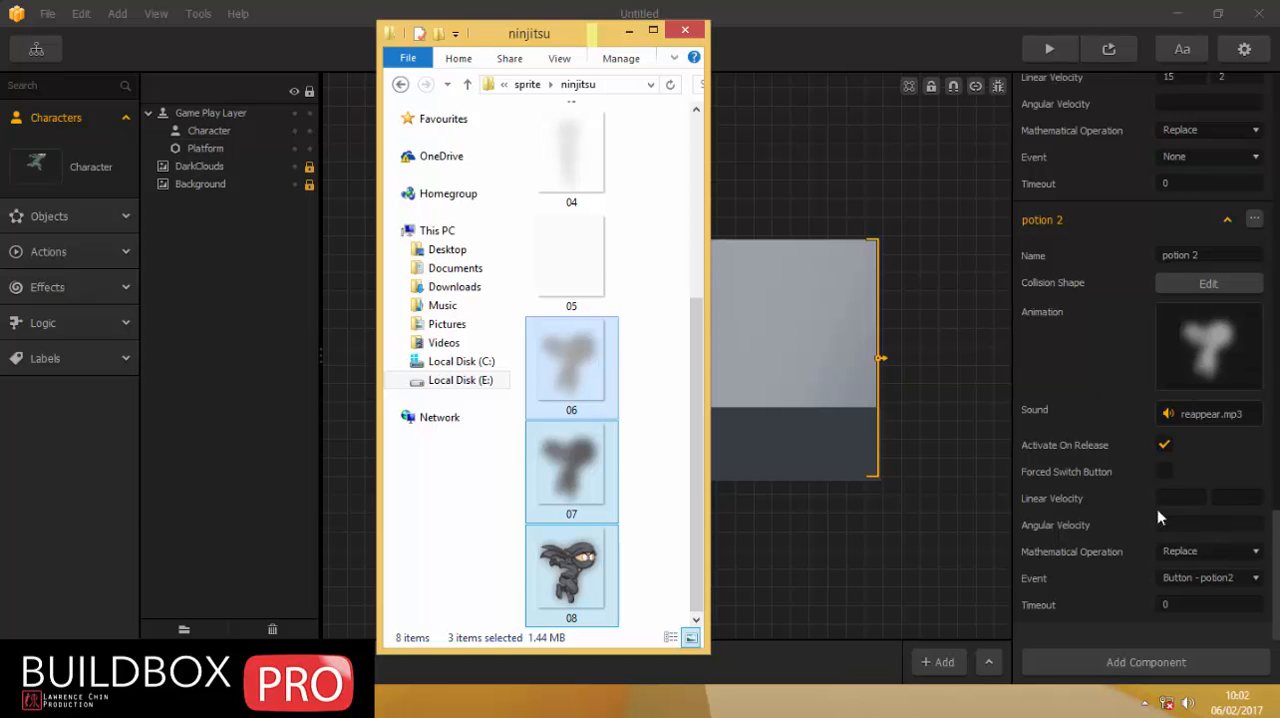
click(1226, 316)
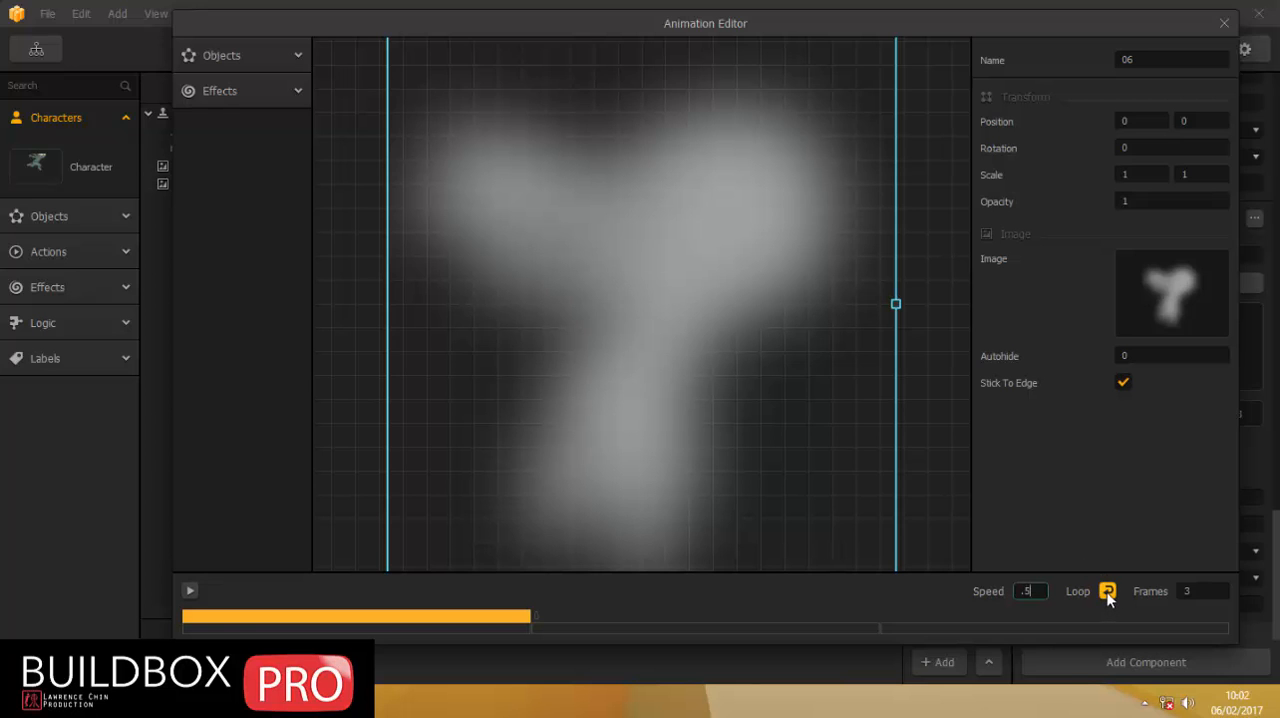
click(1226, 26)
Preview the game on the 1136x640 iPhone5 screen to test the potion button, then close the preview.
click(1049, 48)
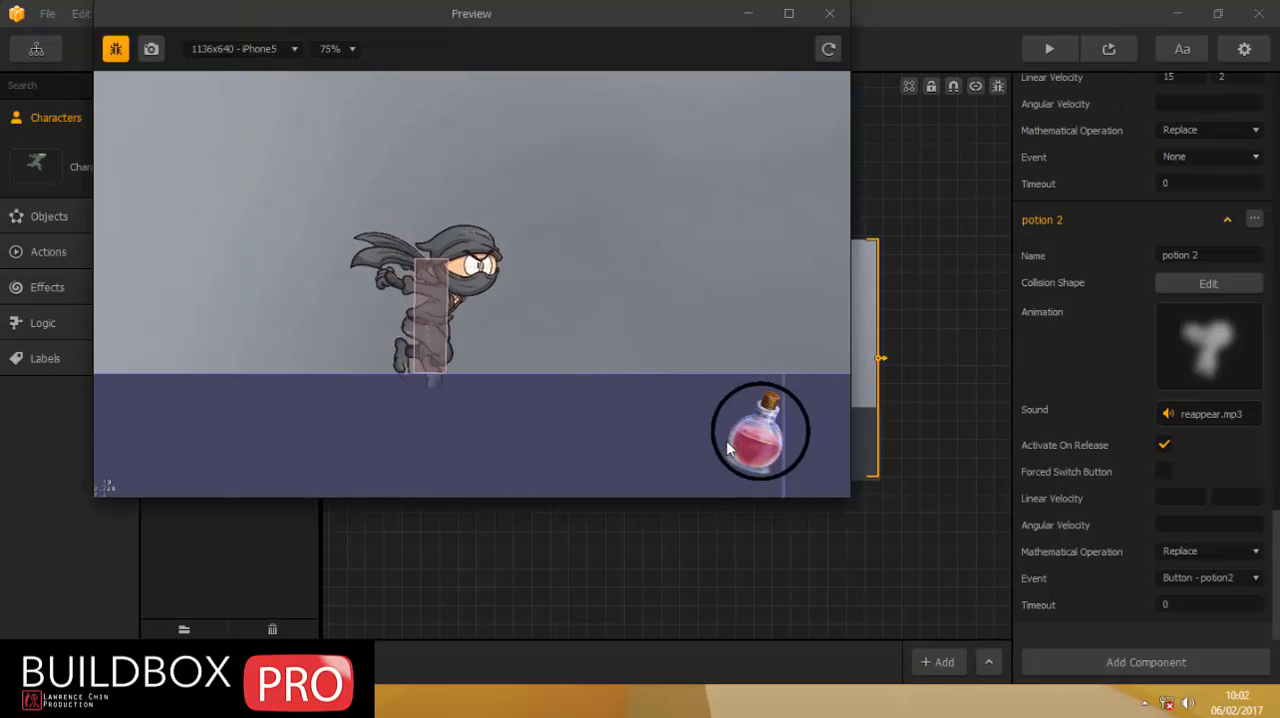
click(753, 434)
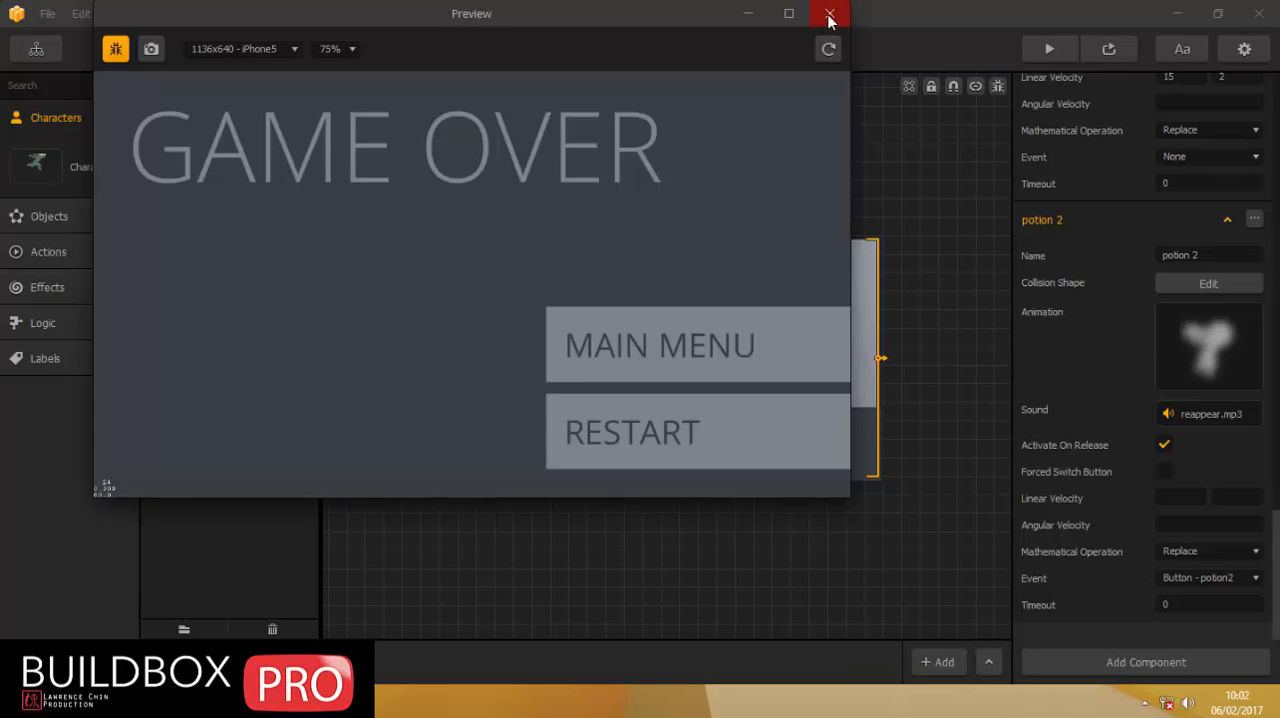
click(829, 14)
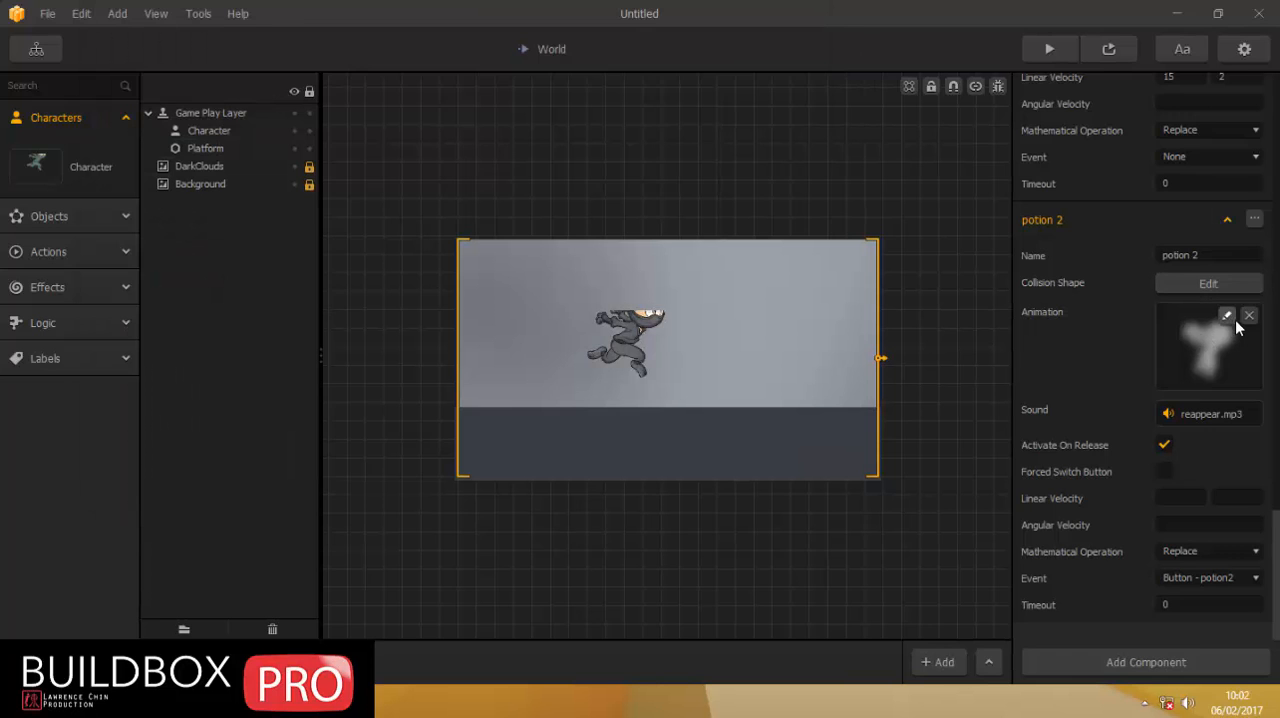
Scale the potion 2 move's animation to 0.25 by 0.25.
click(1232, 315)
click(1120, 175)
text(.2)
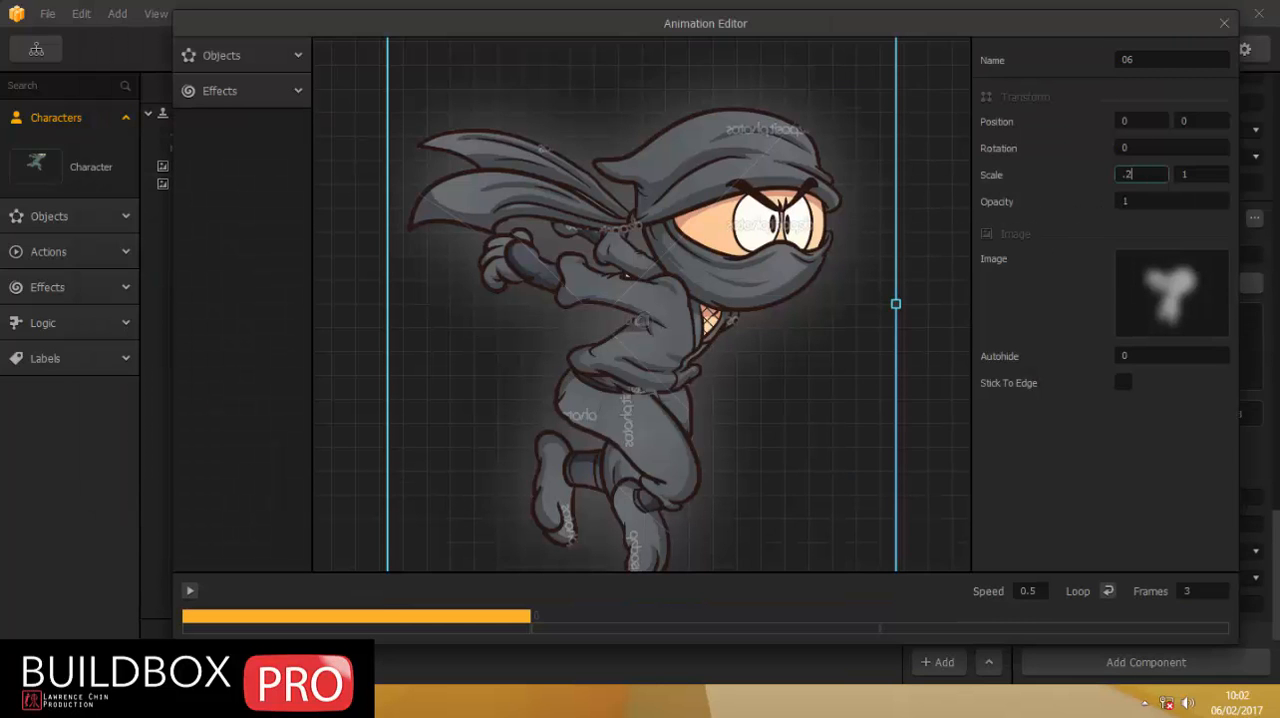
text(5)
key(Tab)
text(.25)
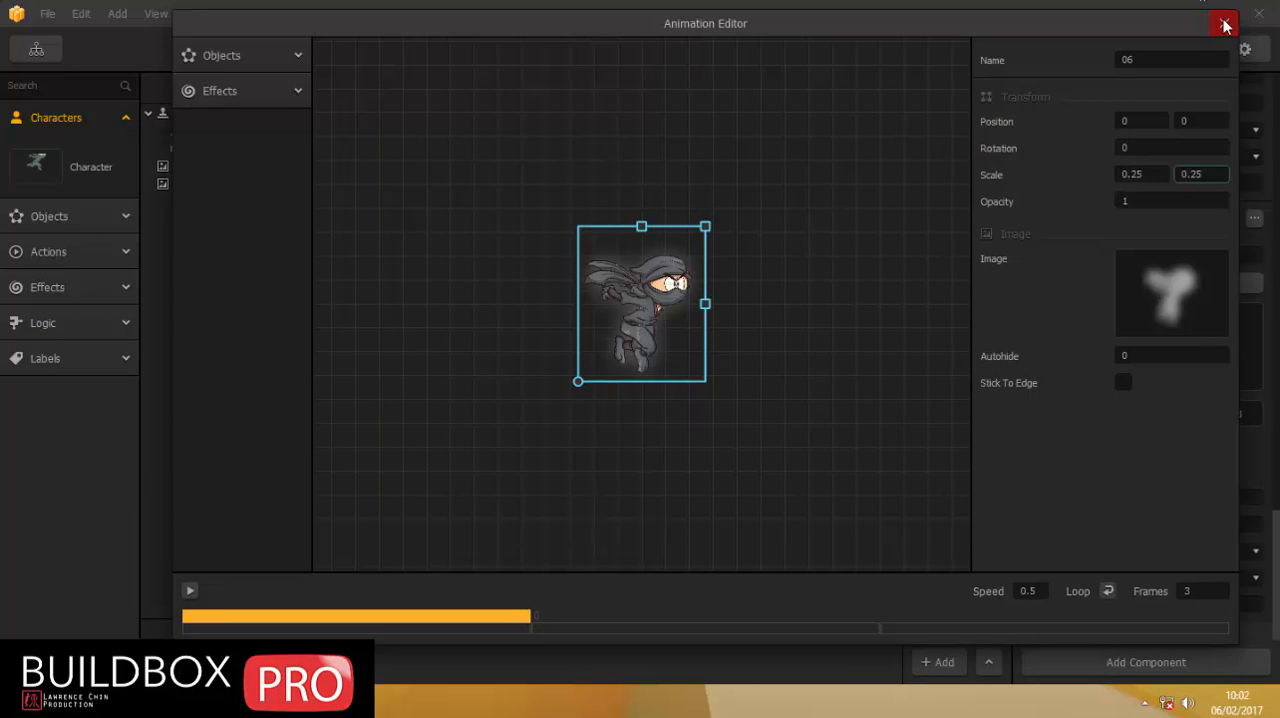
click(1225, 24)
Set the event of the Character's potion 1 move to Button - potion1.
click(38, 166)
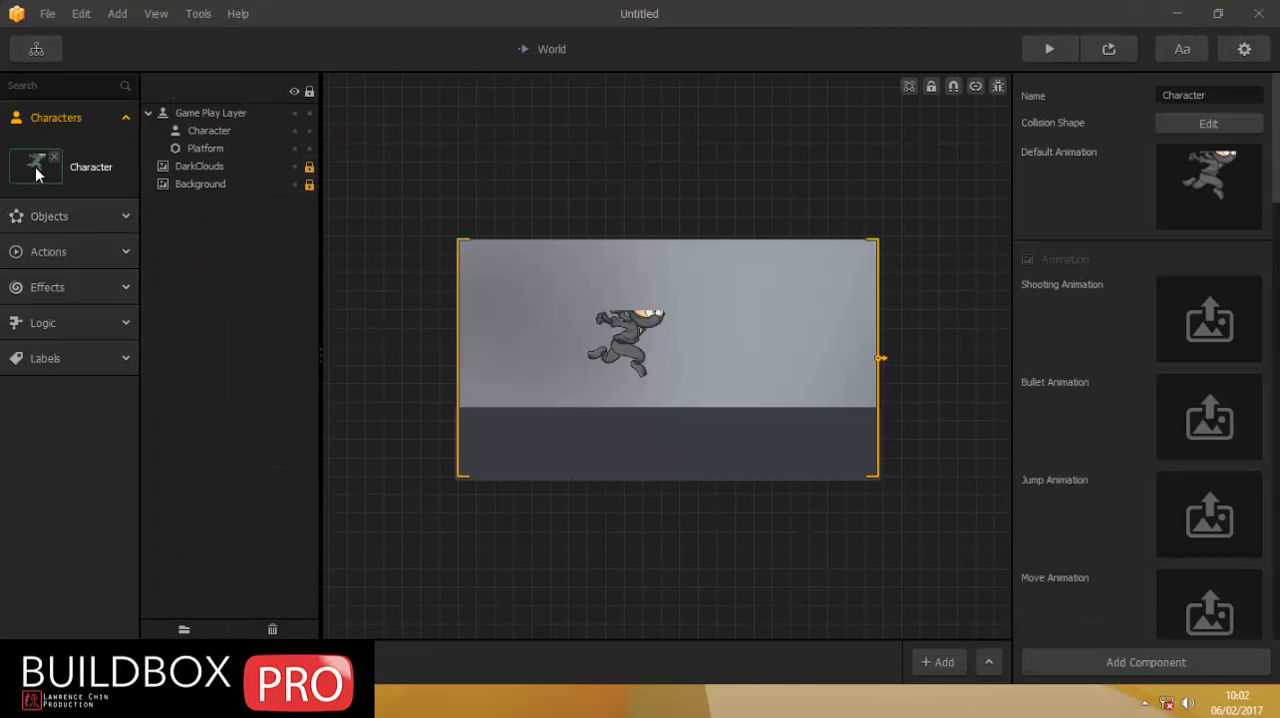
scroll(1133, 300, down, 15)
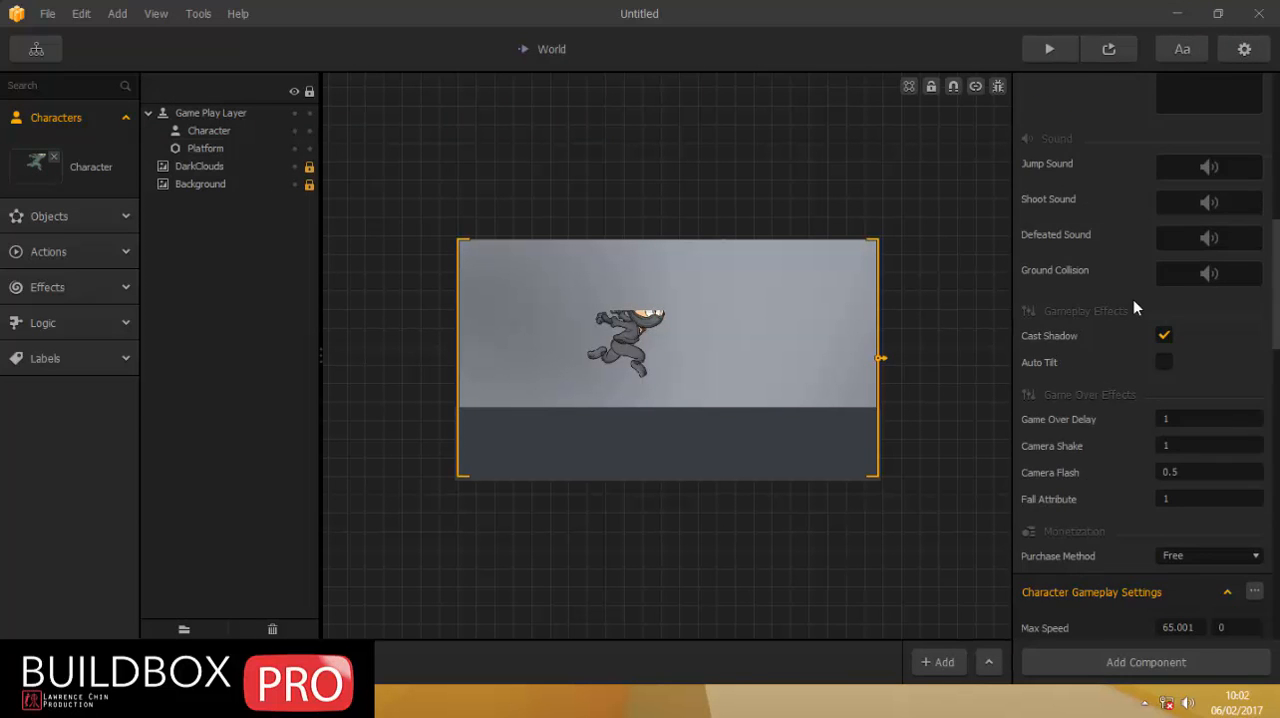
scroll(1133, 303, down, 5)
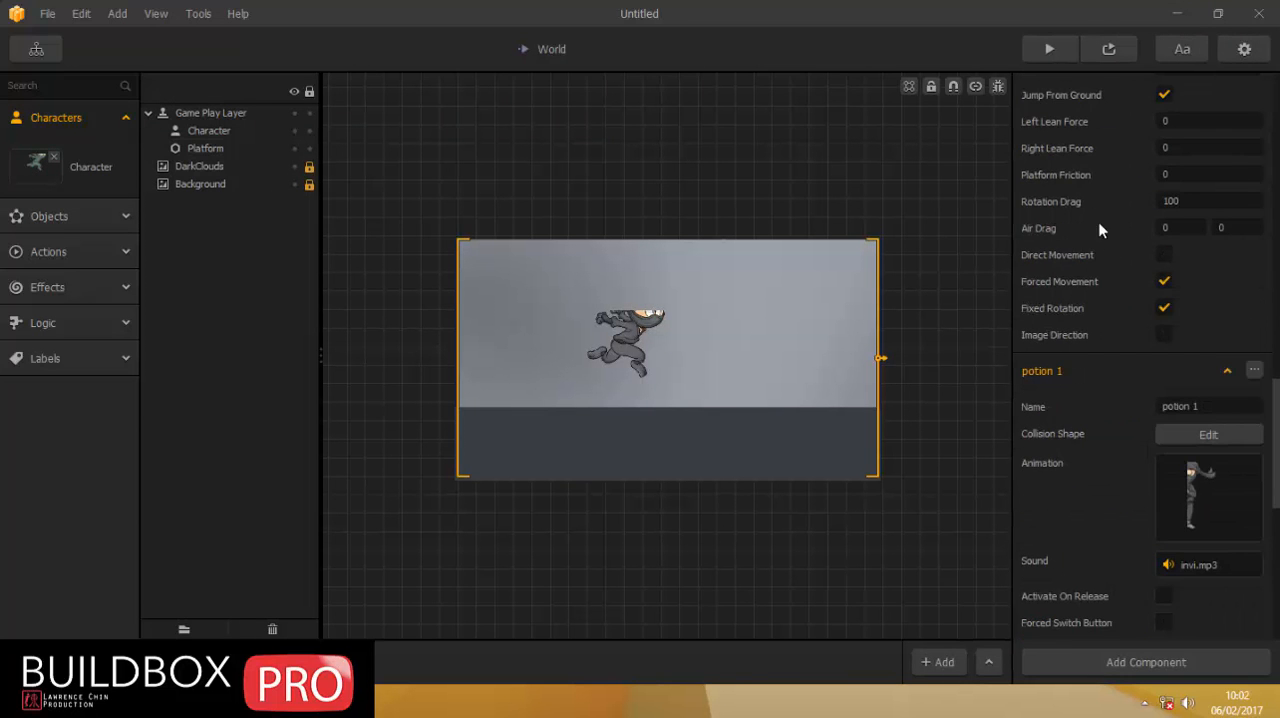
scroll(1094, 330, down, 3)
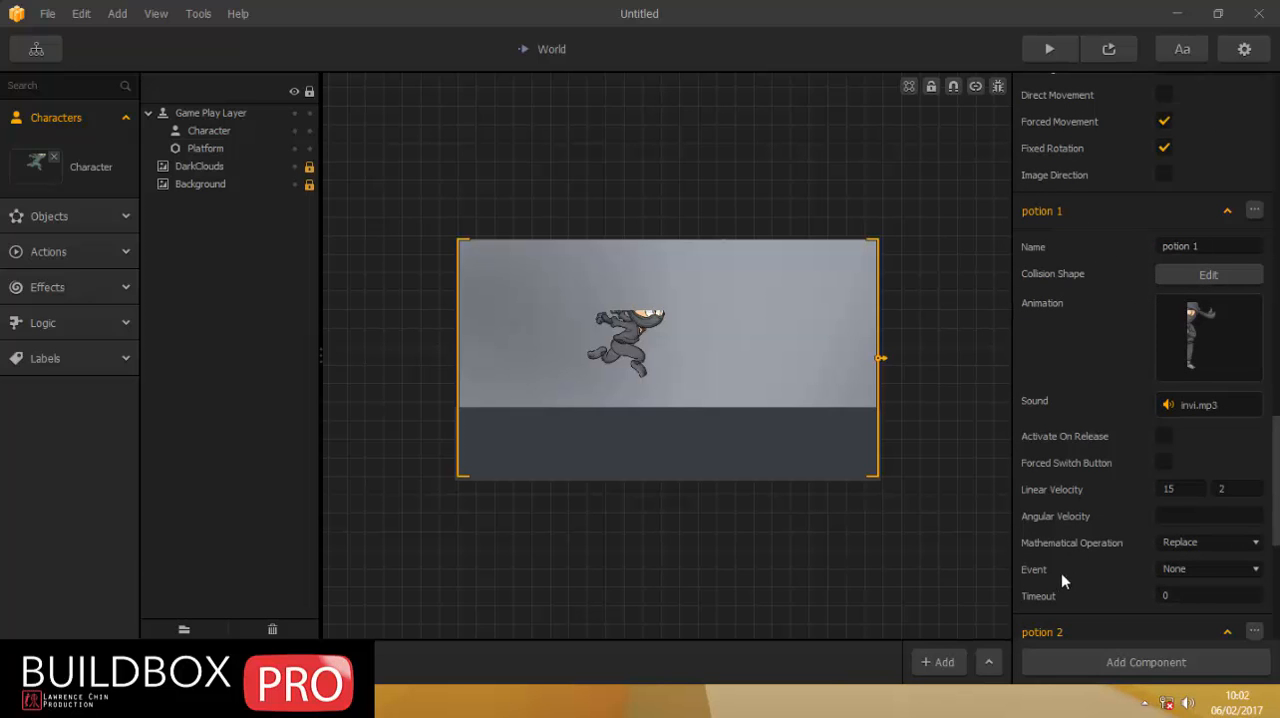
click(1188, 569)
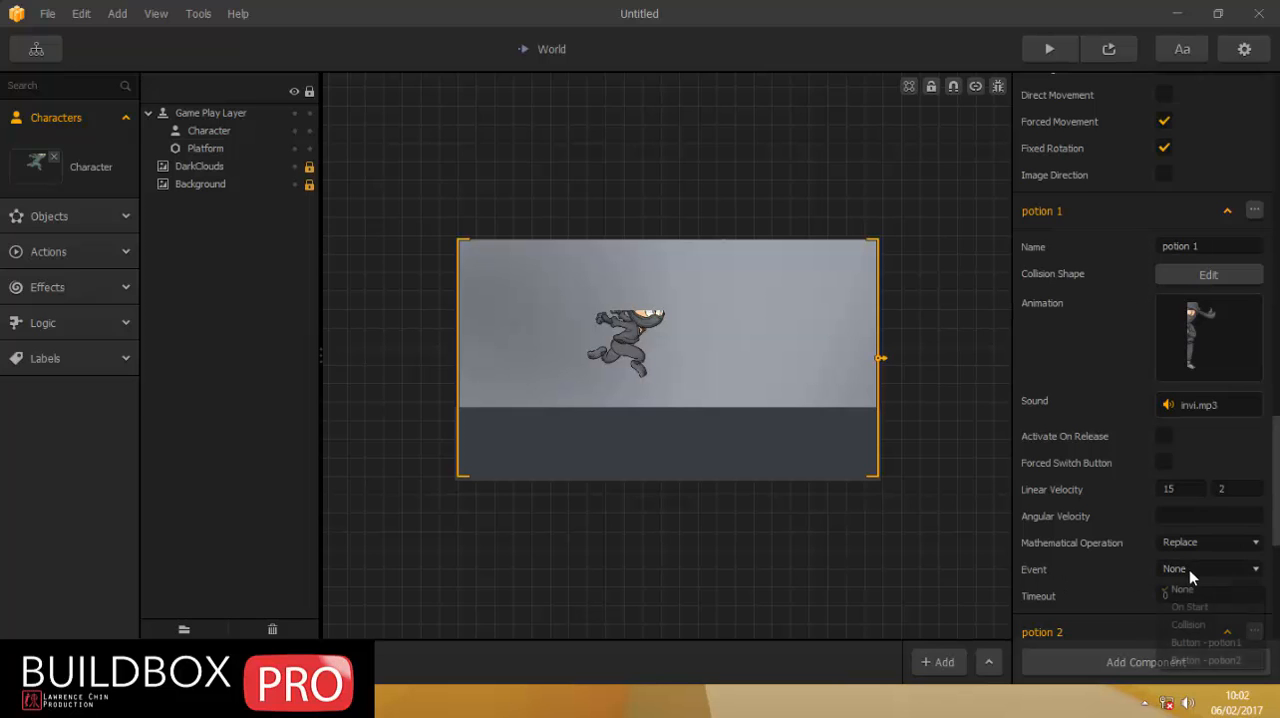
click(1204, 639)
Check the scale and speed settings of the potion 2 and potion 1 move animations.
scroll(1117, 318, down, 4)
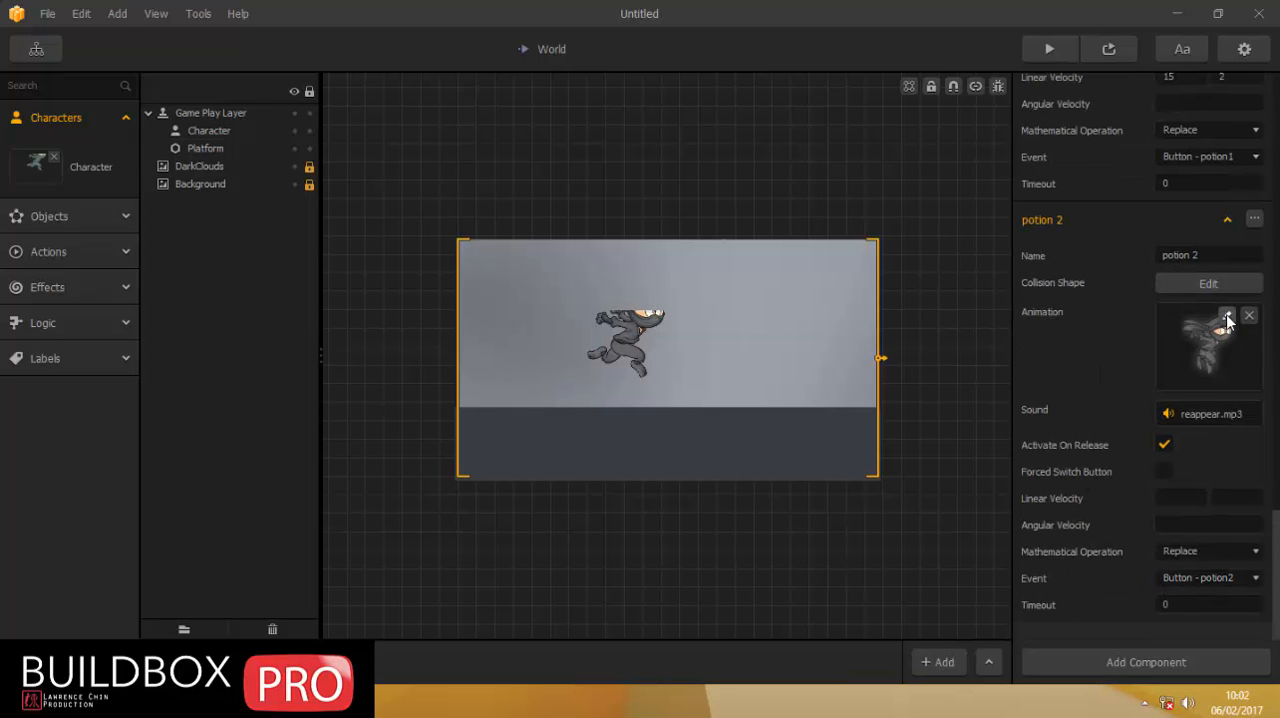
click(1226, 316)
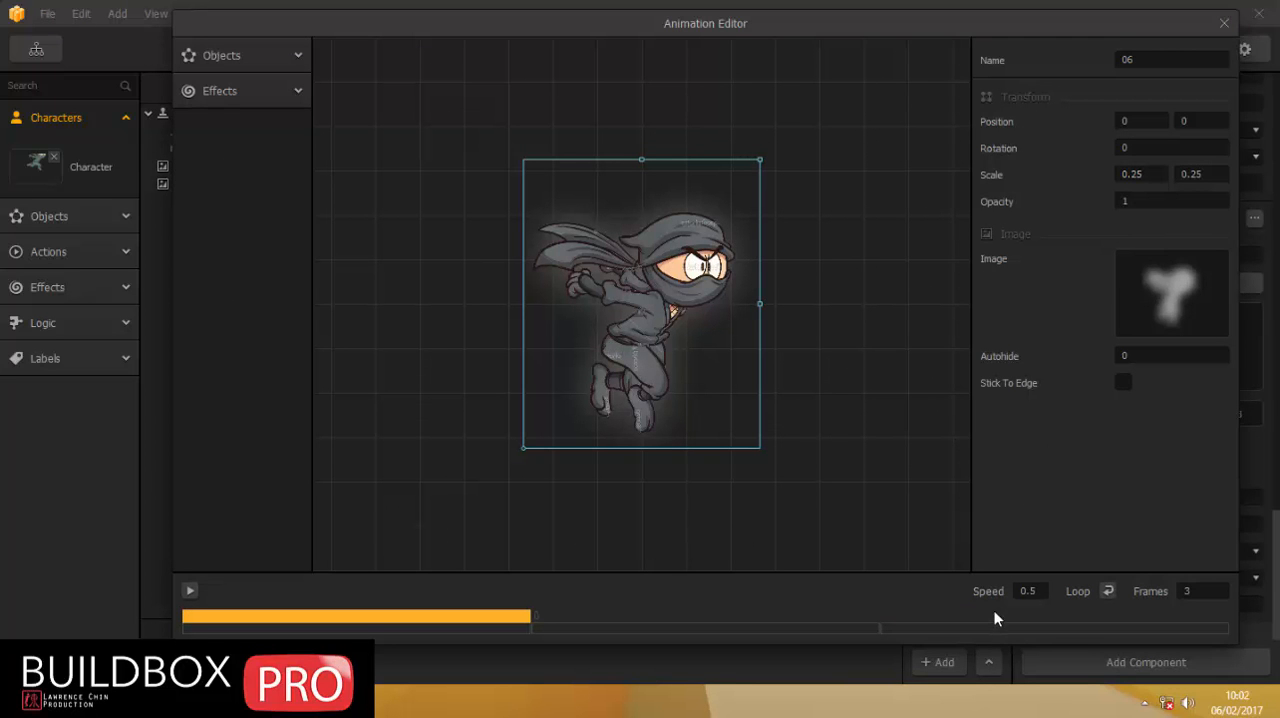
click(1222, 24)
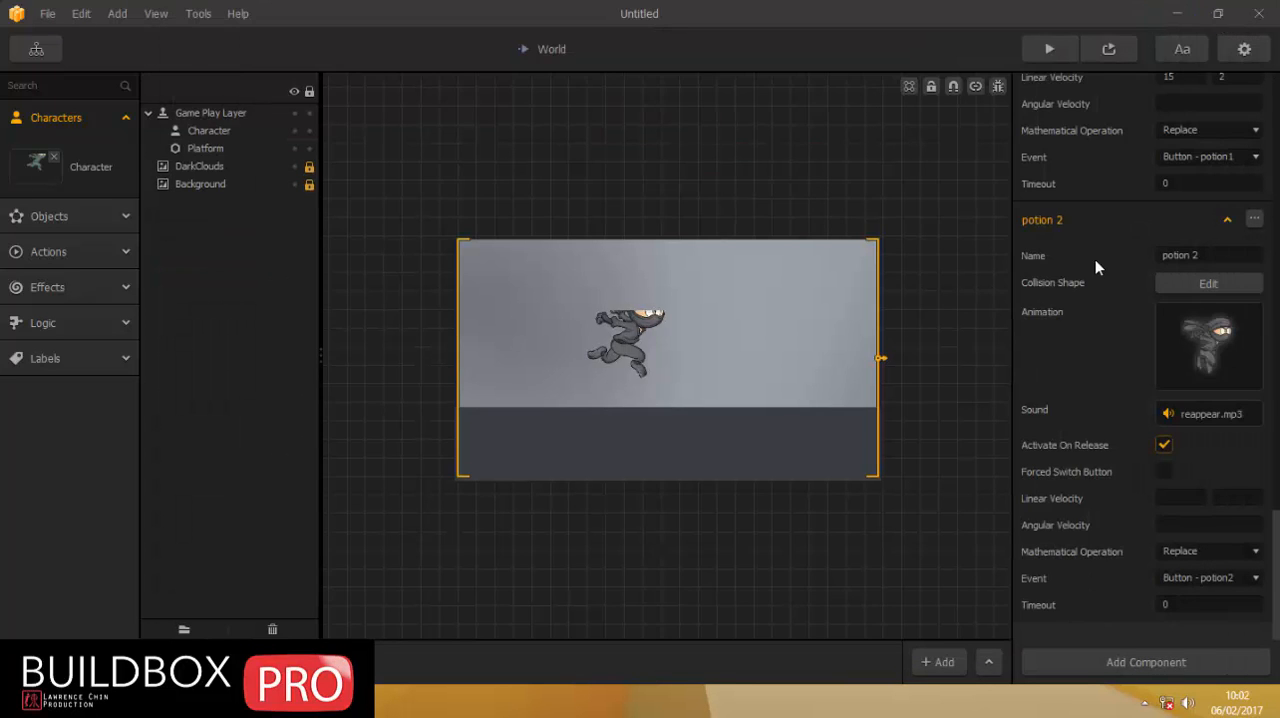
scroll(1105, 255, up, 2)
scroll(1153, 165, up, 2)
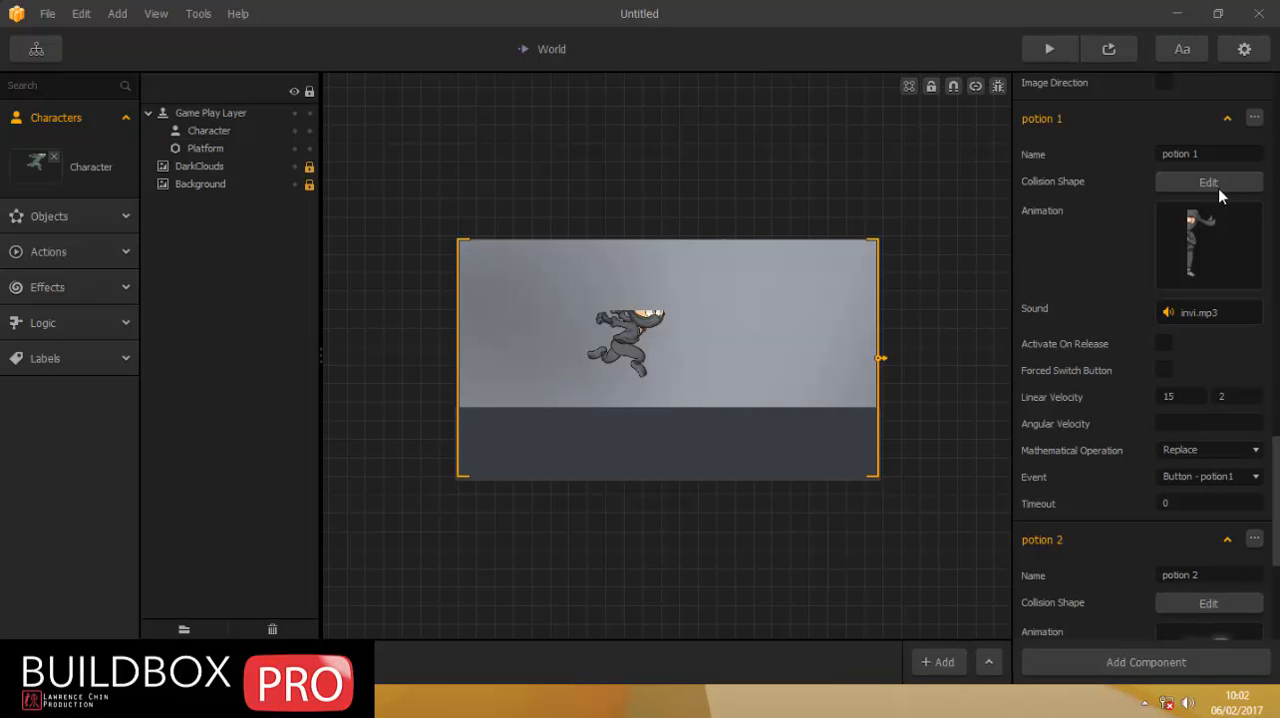
click(1225, 216)
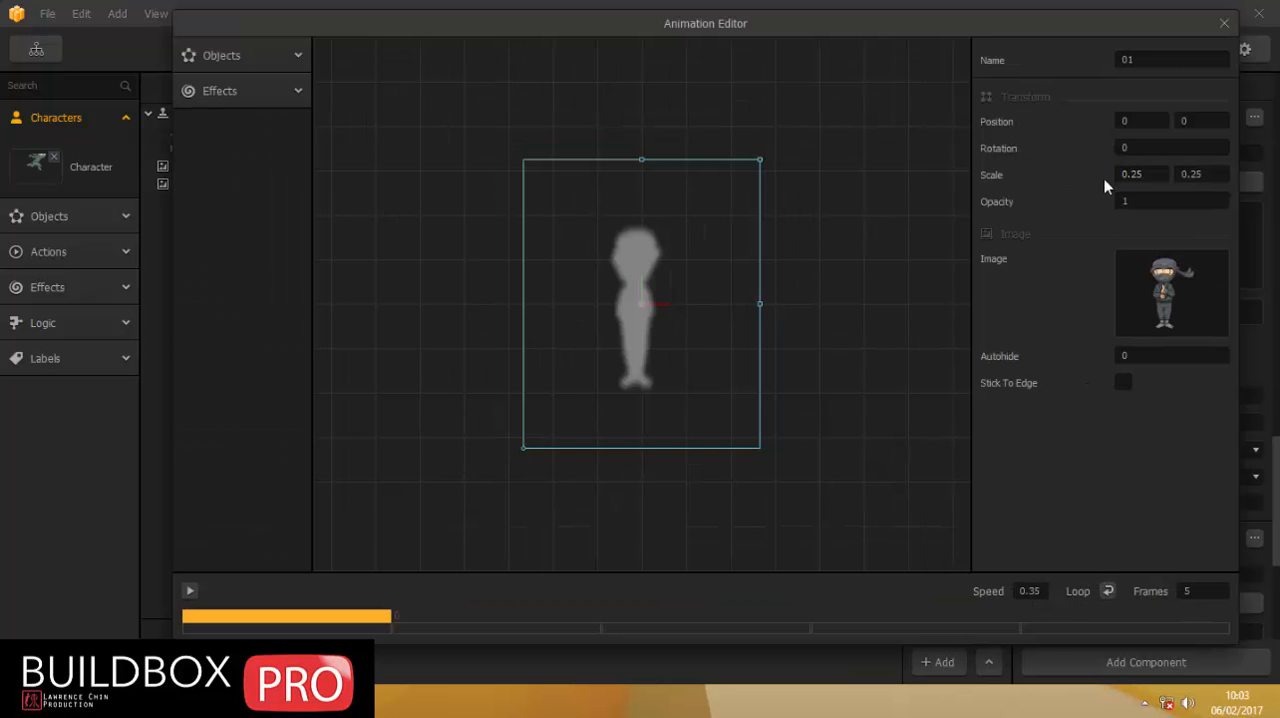
click(1223, 28)
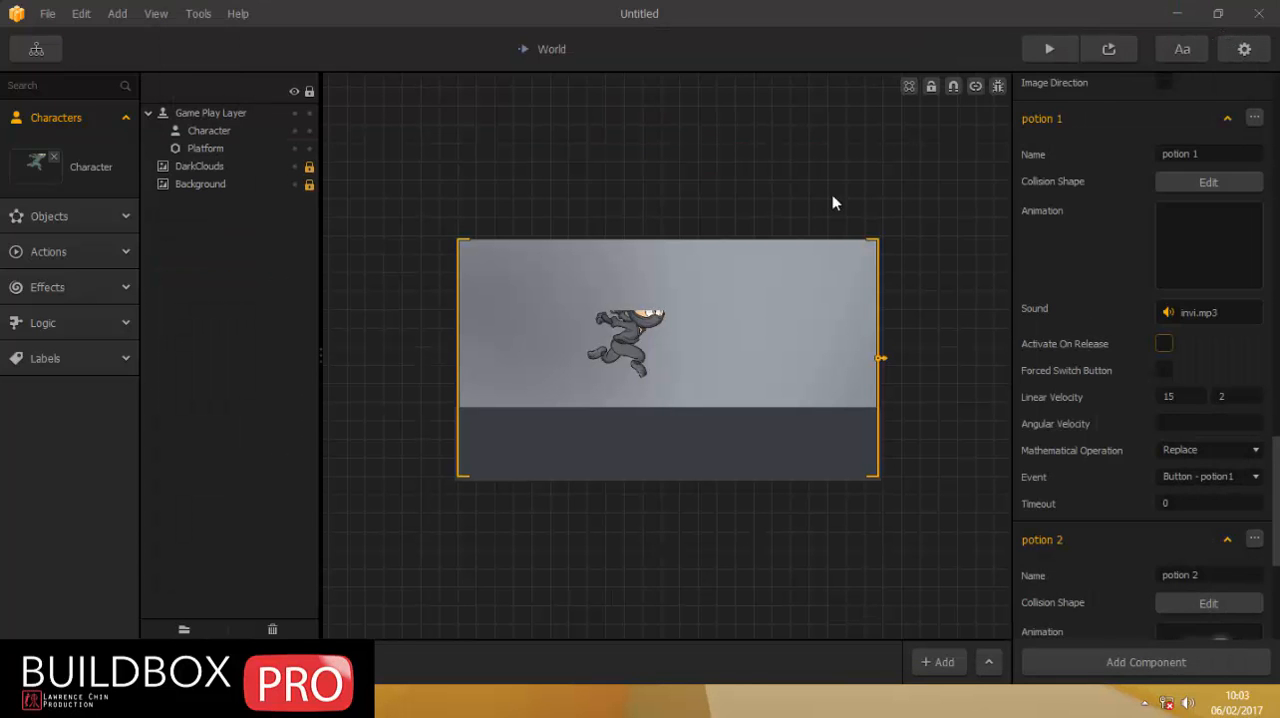
Preview the game on the 1136x640 iPhone5 screen, turn off its debug display and restart the run.
click(783, 210)
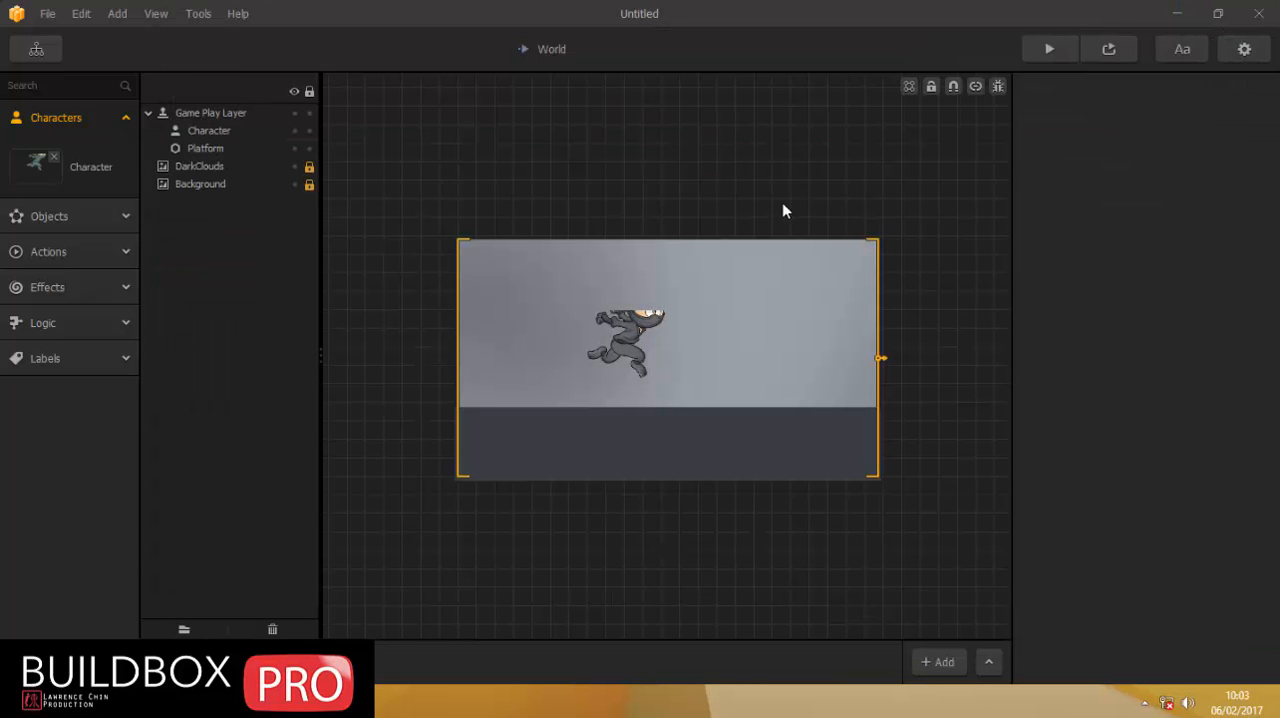
click(1109, 50)
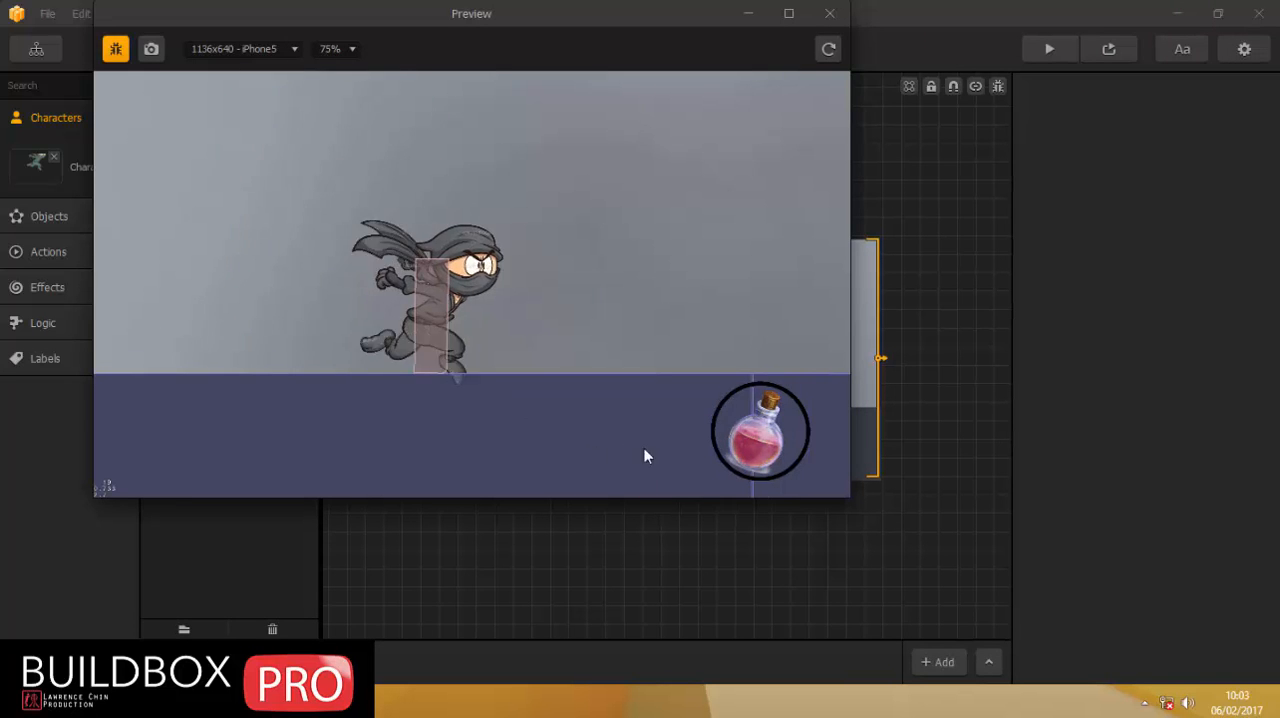
click(759, 438)
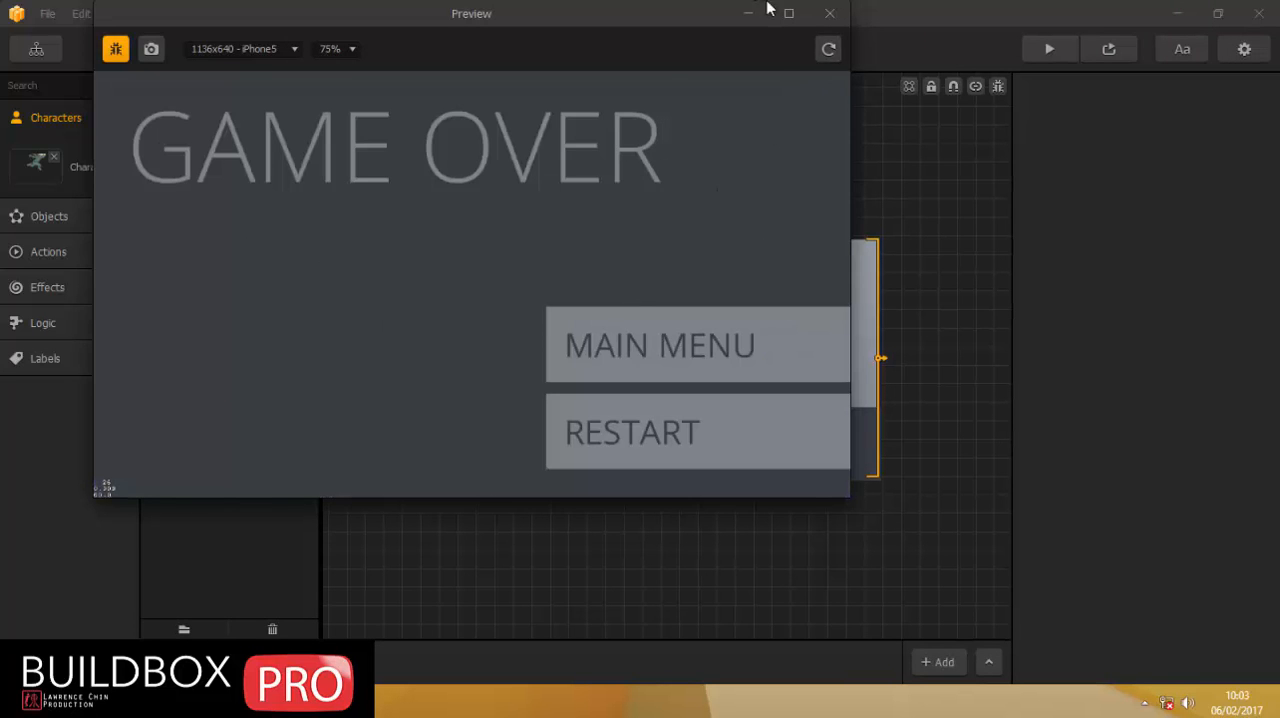
click(115, 48)
click(661, 428)
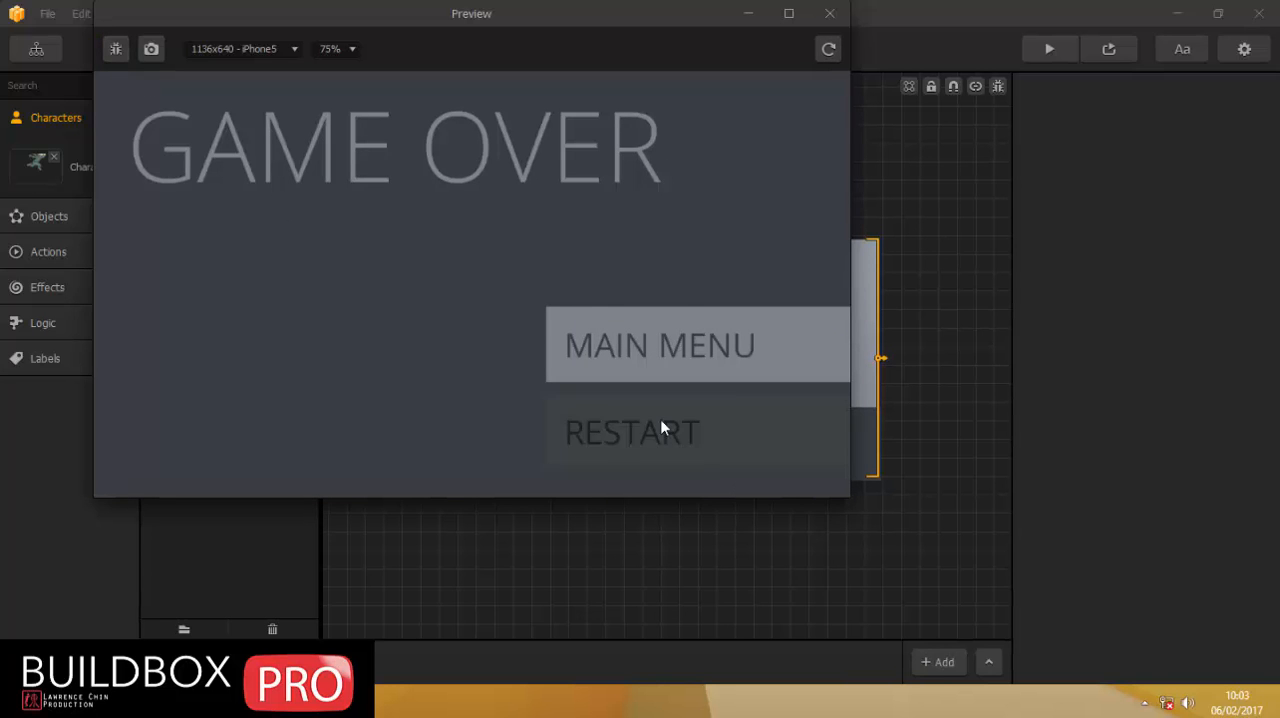
Test the potion button's vanish and reappear moves over several runs without the debug display, and close the preview.
click(764, 438)
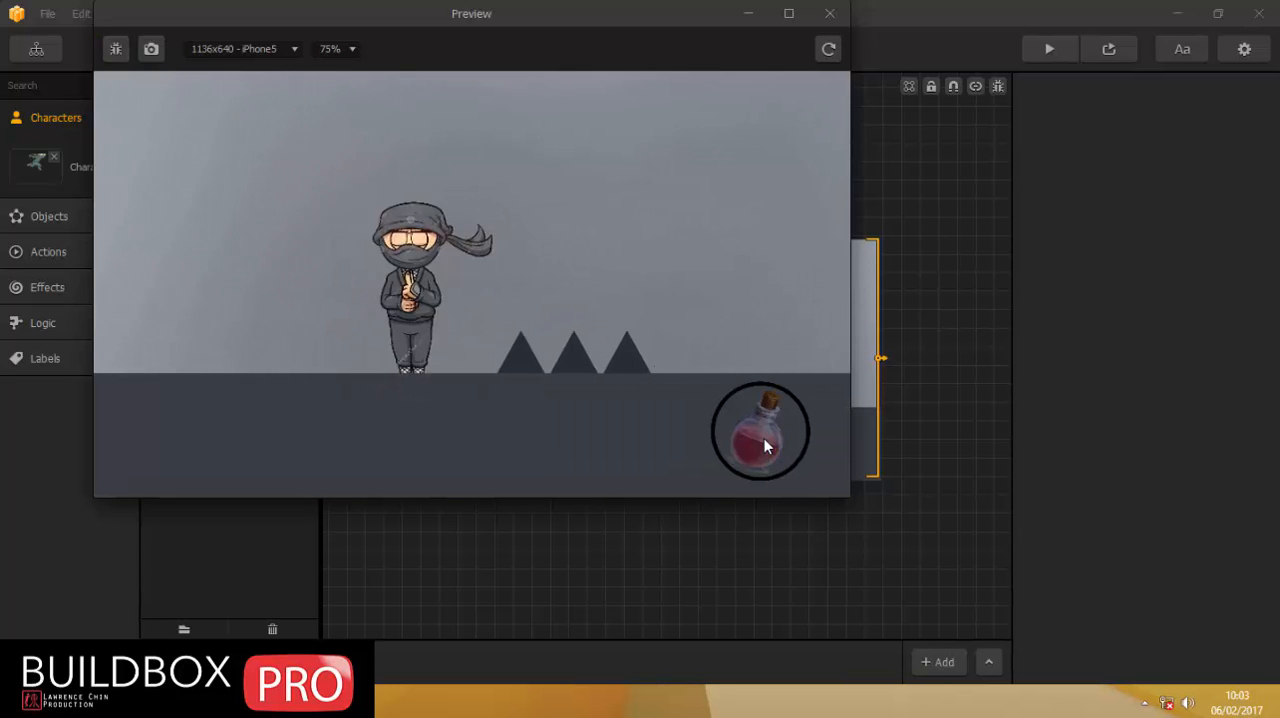
click(764, 438)
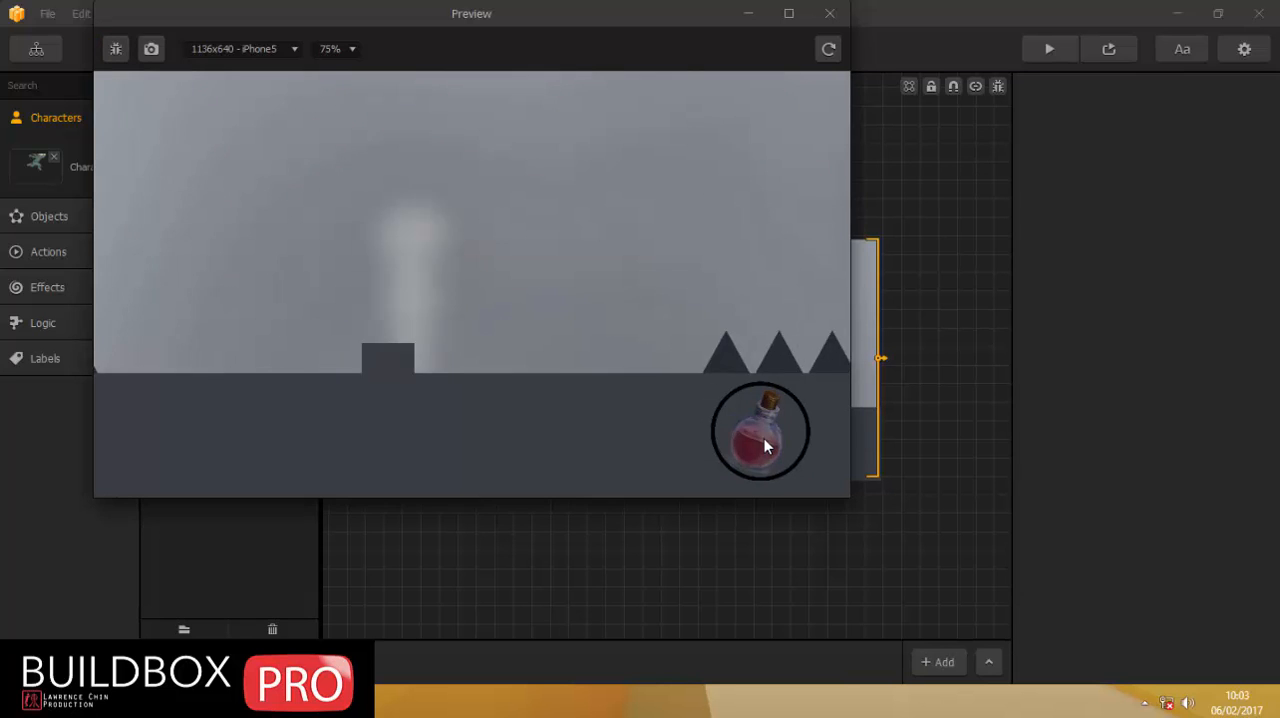
click(764, 438)
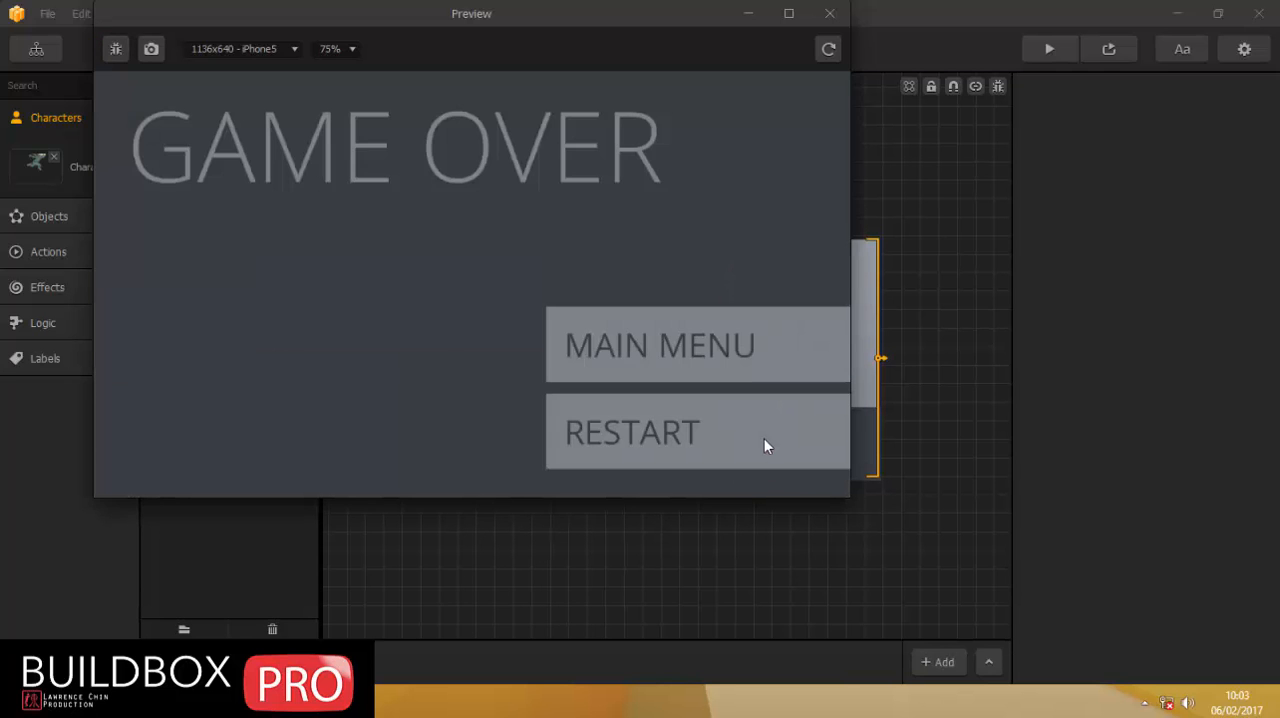
click(764, 438)
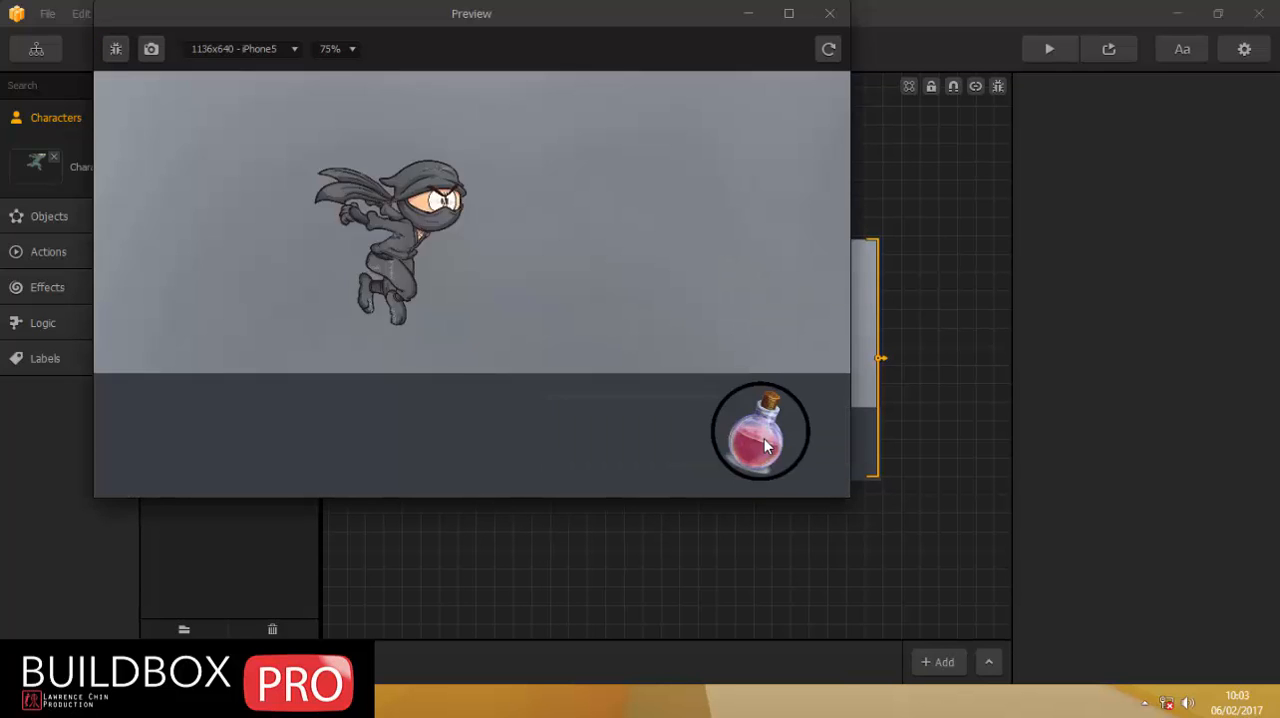
click(765, 443)
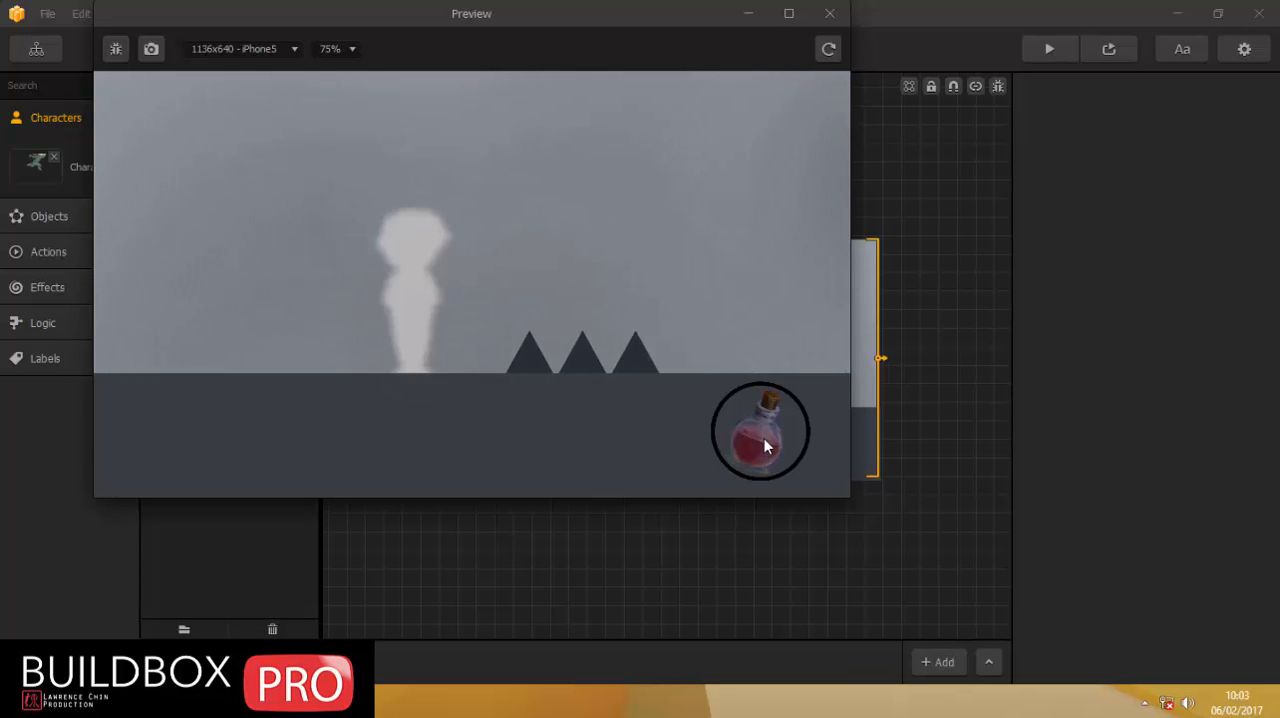
click(764, 443)
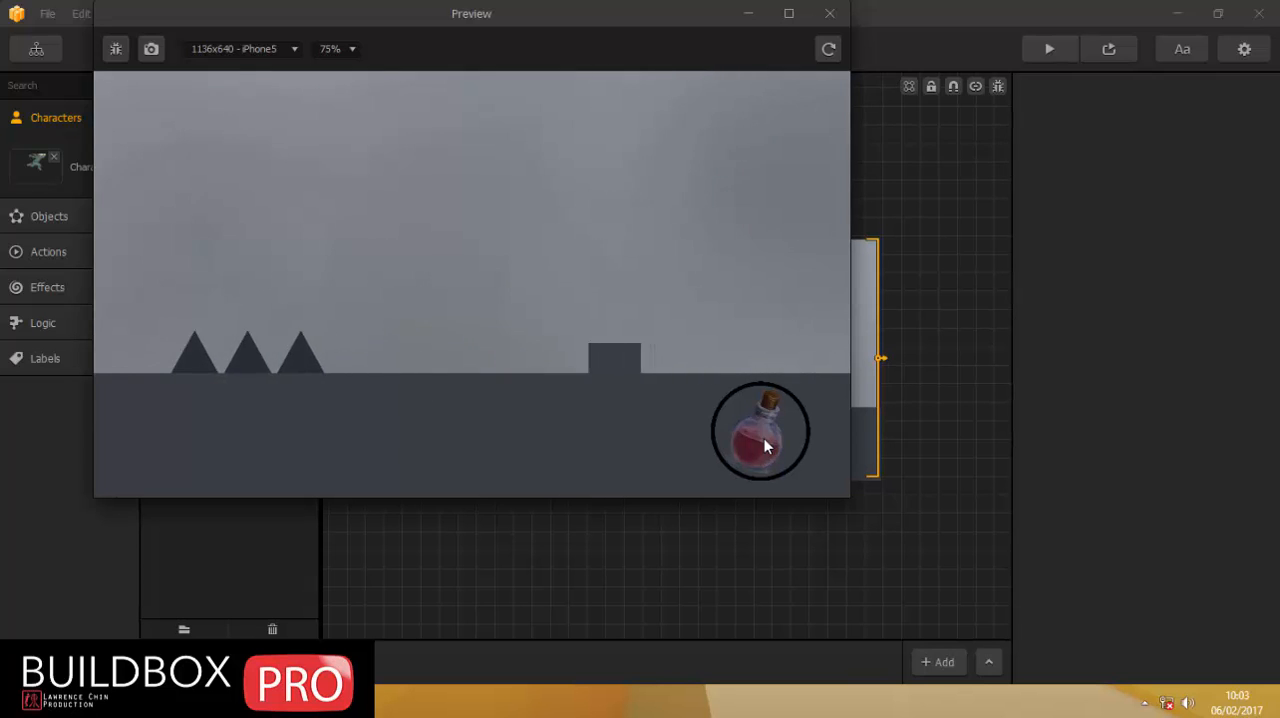
click(764, 443)
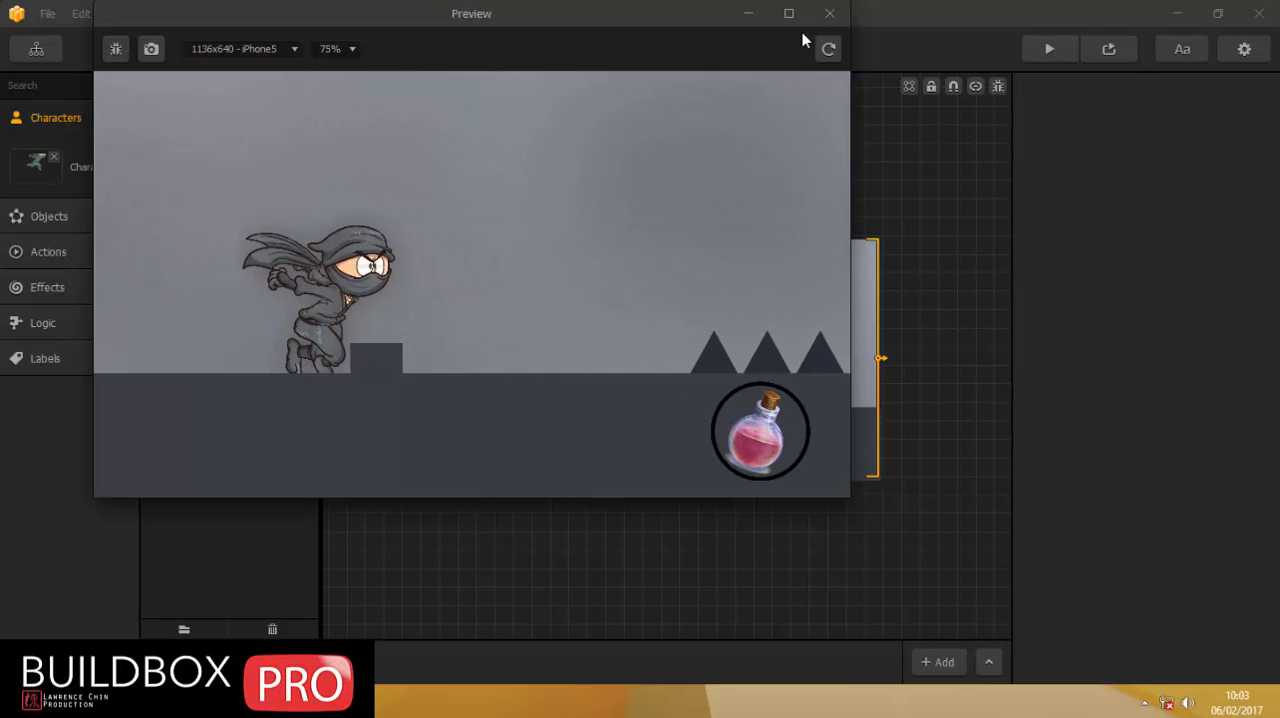
click(828, 14)
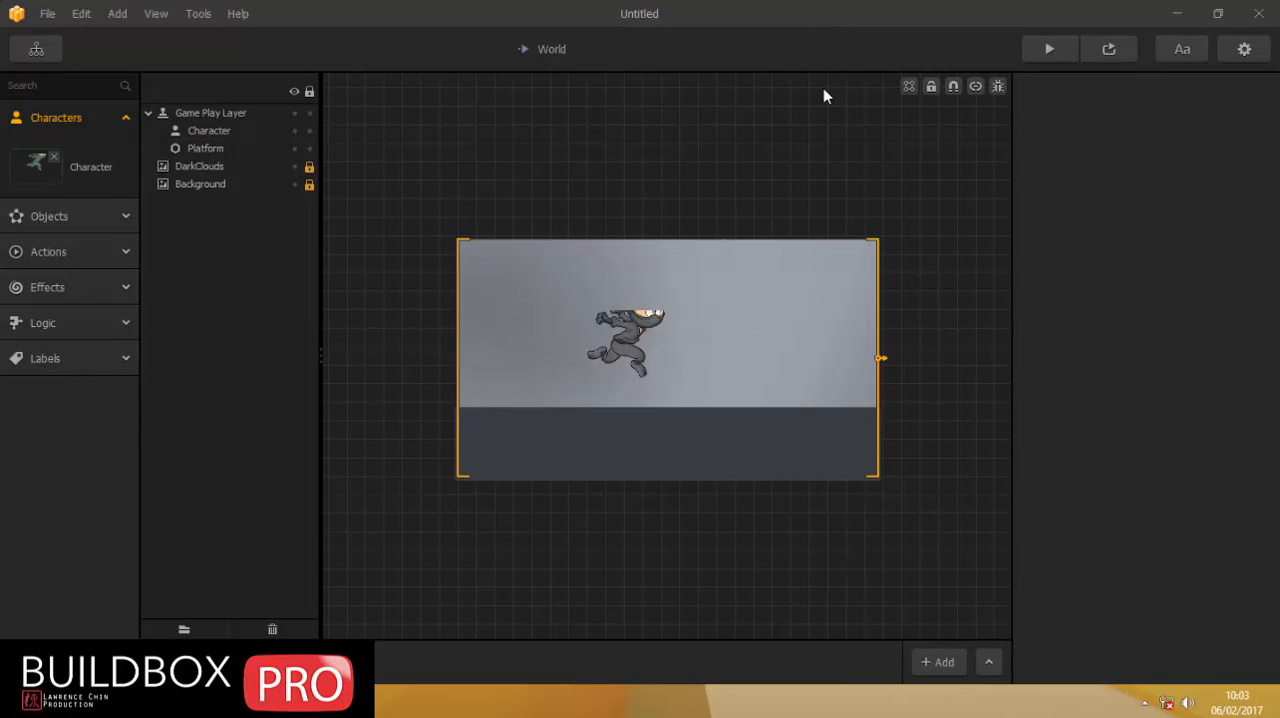
Set the timeout of the Character's potion 2 move to 0.1.
click(33, 171)
scroll(1135, 411, down, 15)
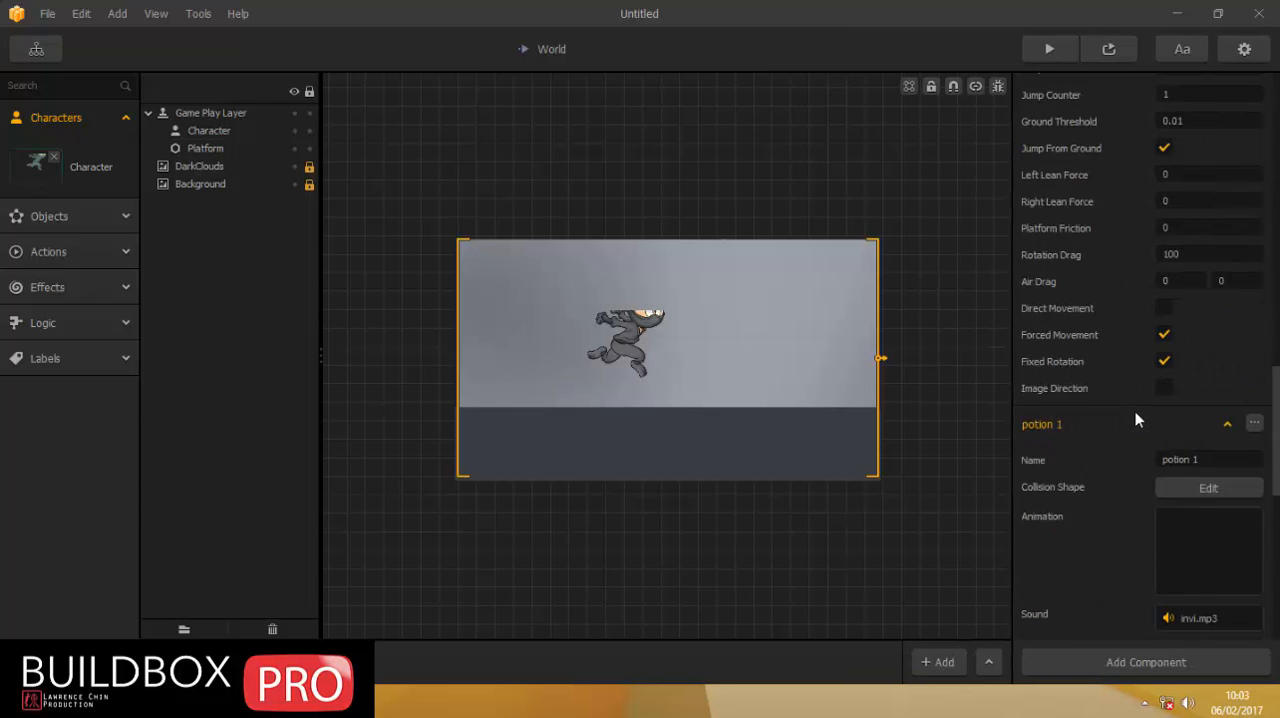
scroll(1135, 411, down, 10)
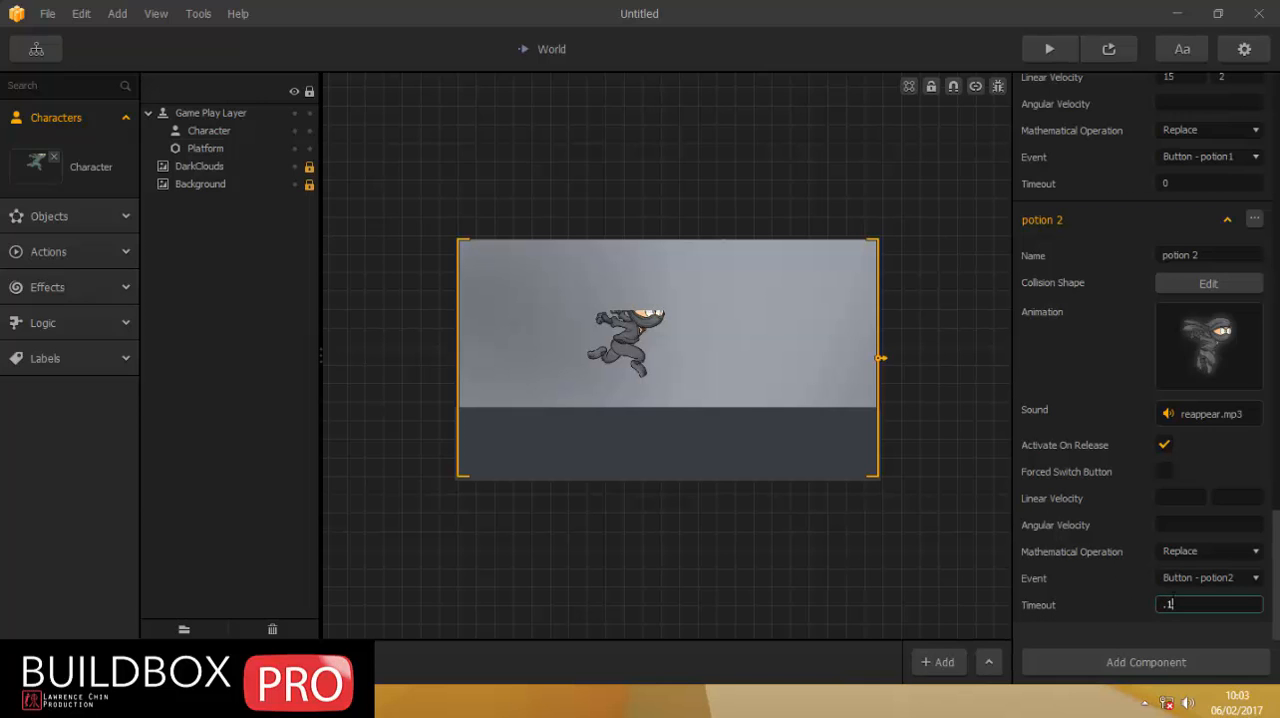
Preview the game again, trigger the potion button repeatedly past the spikes and blocks, close the preview and clear the selection.
click(1108, 49)
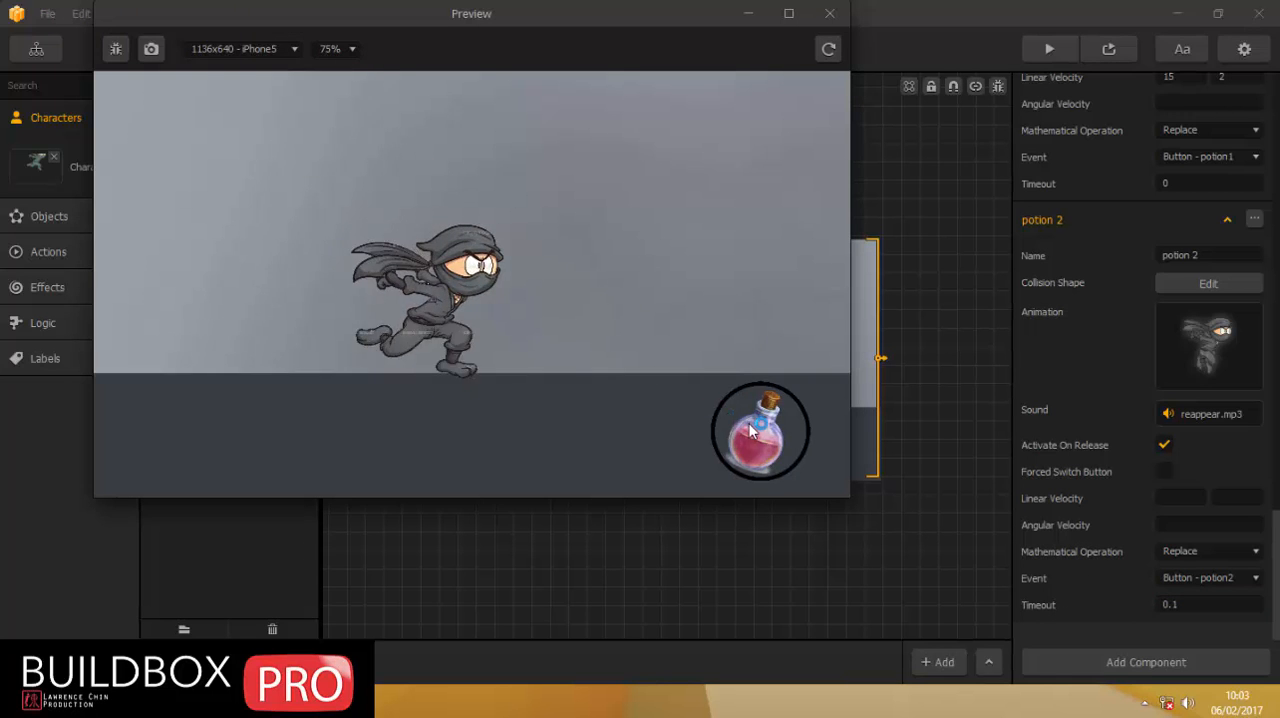
click(749, 423)
click(752, 430)
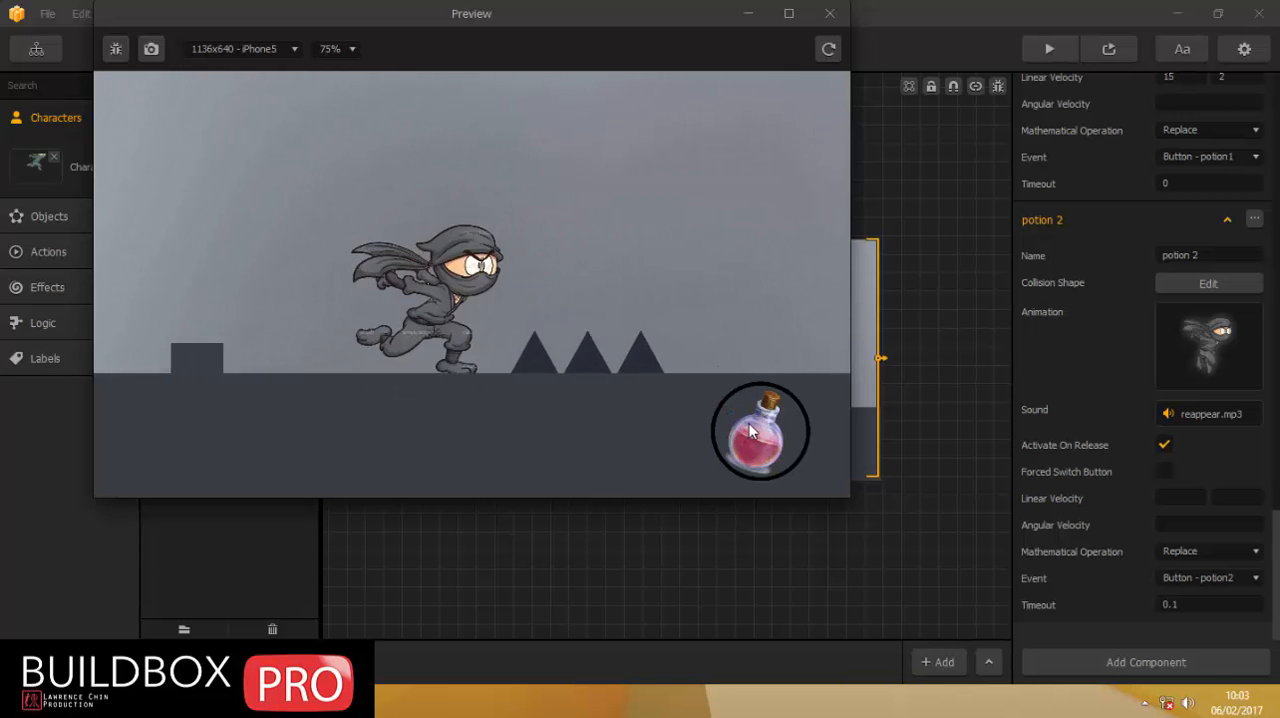
click(749, 424)
click(749, 424)
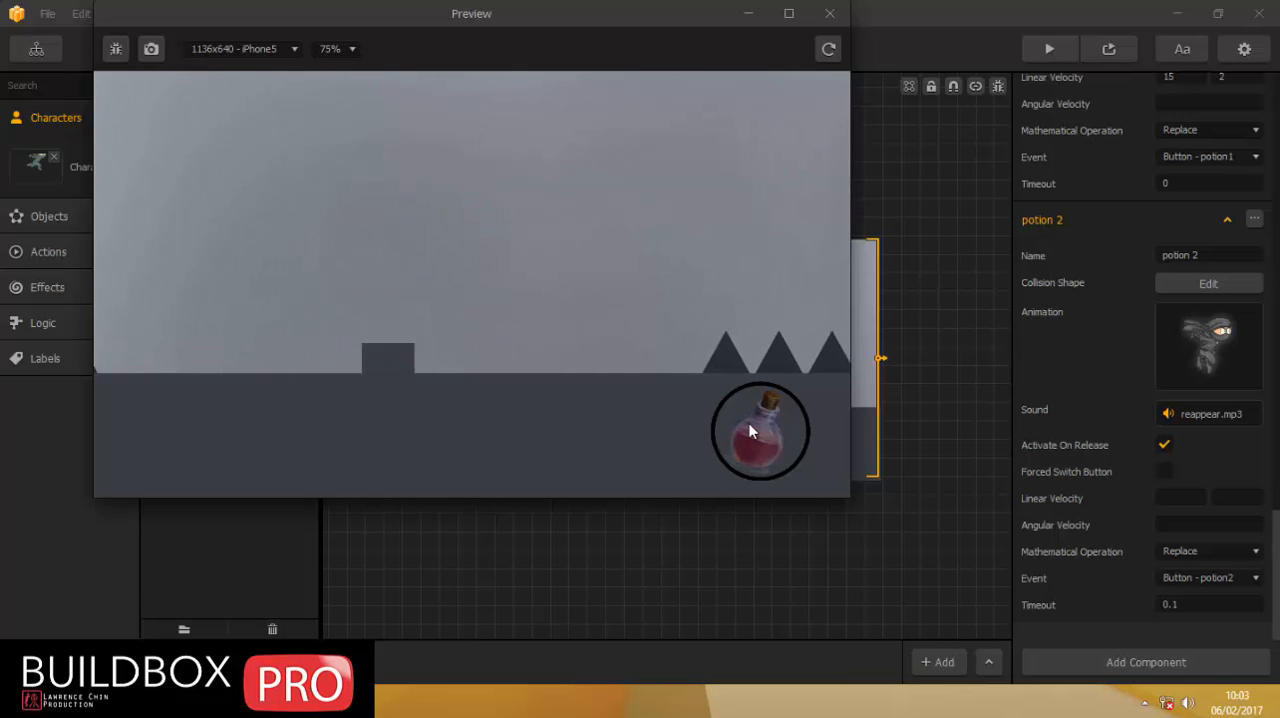
click(749, 424)
click(749, 424)
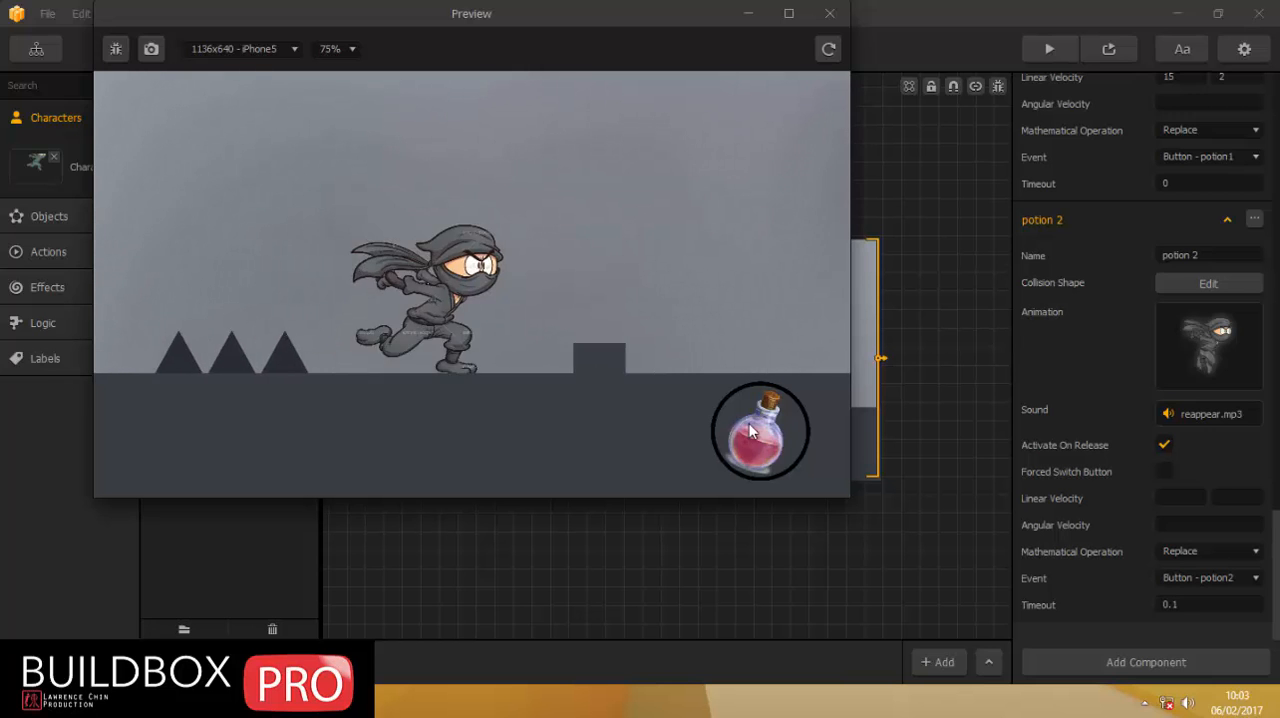
click(749, 424)
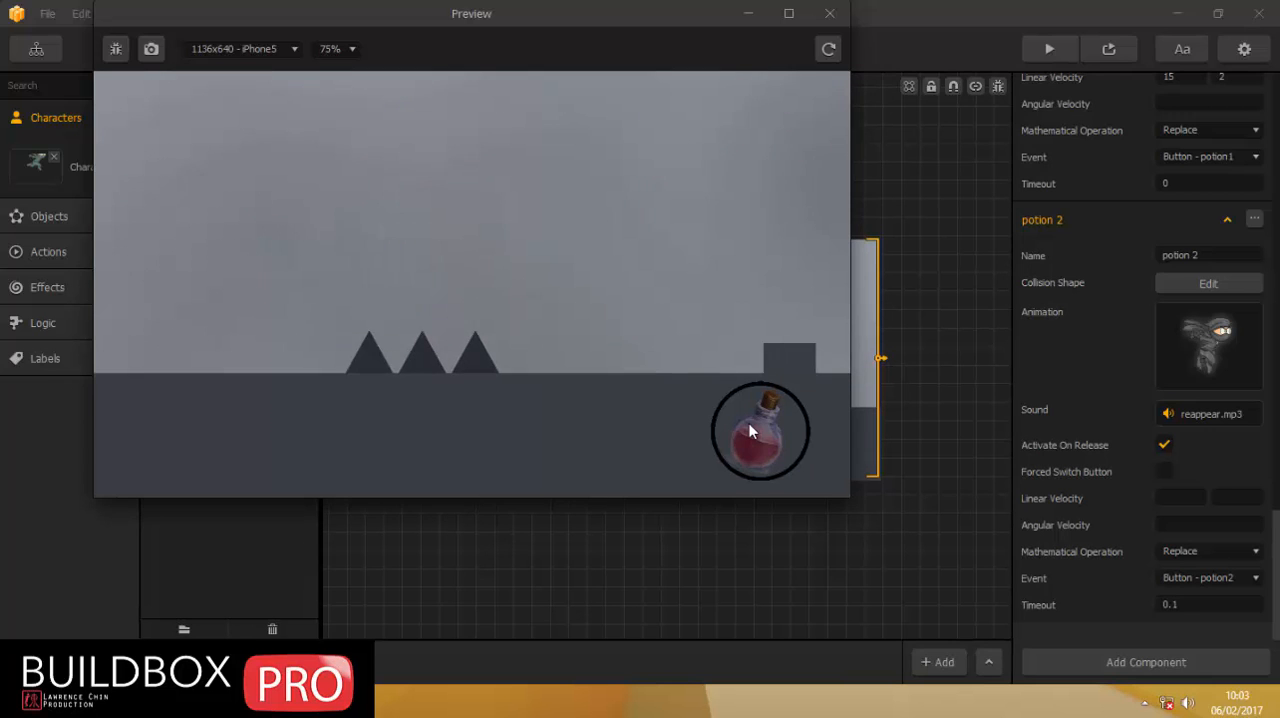
click(749, 424)
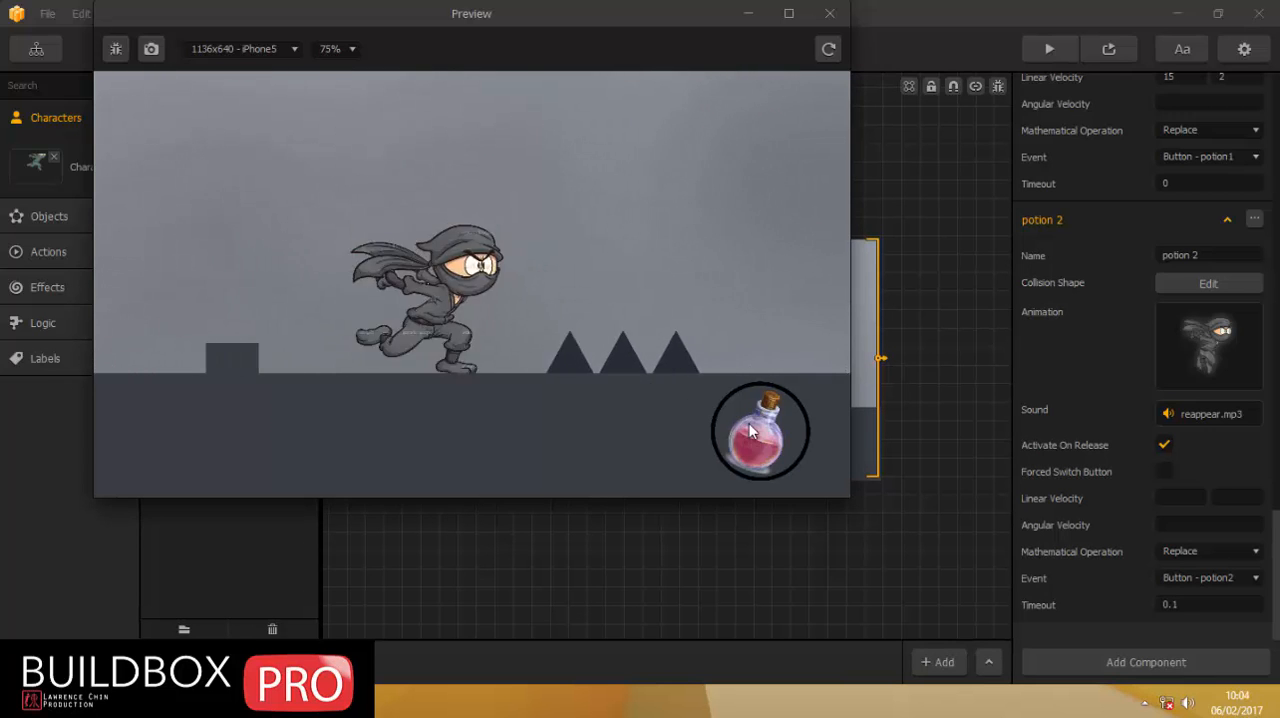
click(749, 424)
click(749, 424)
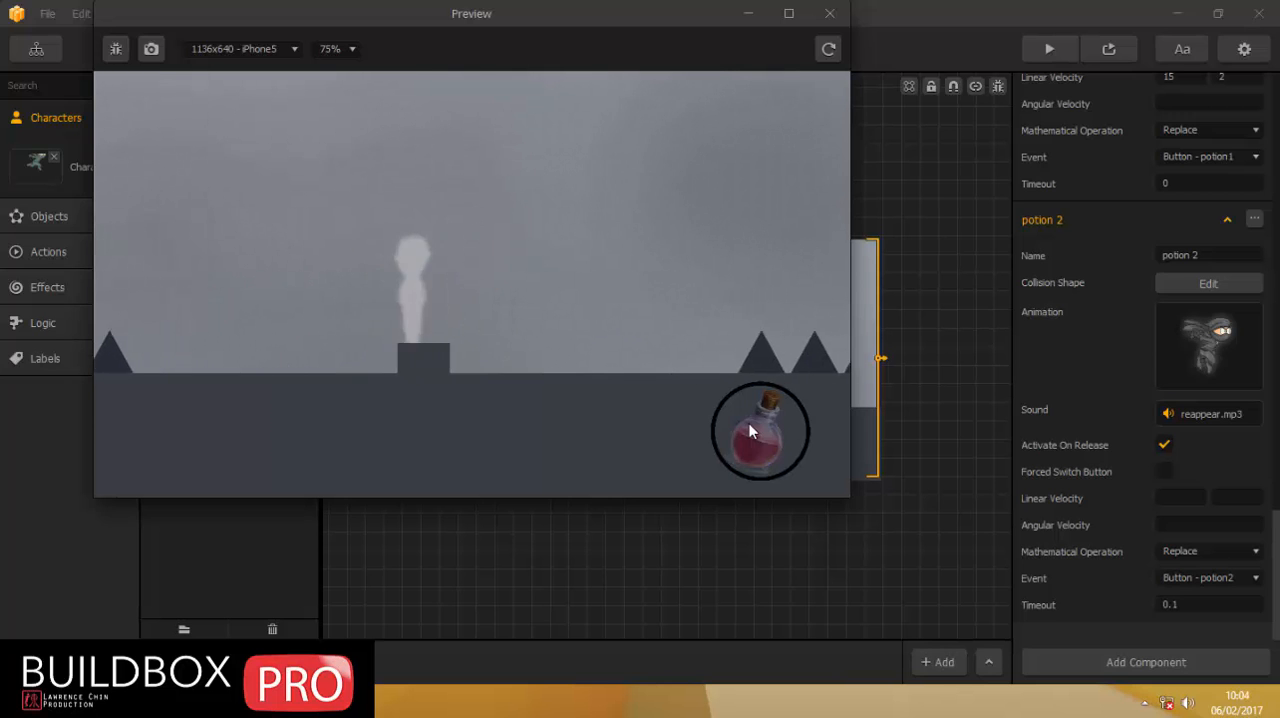
click(749, 424)
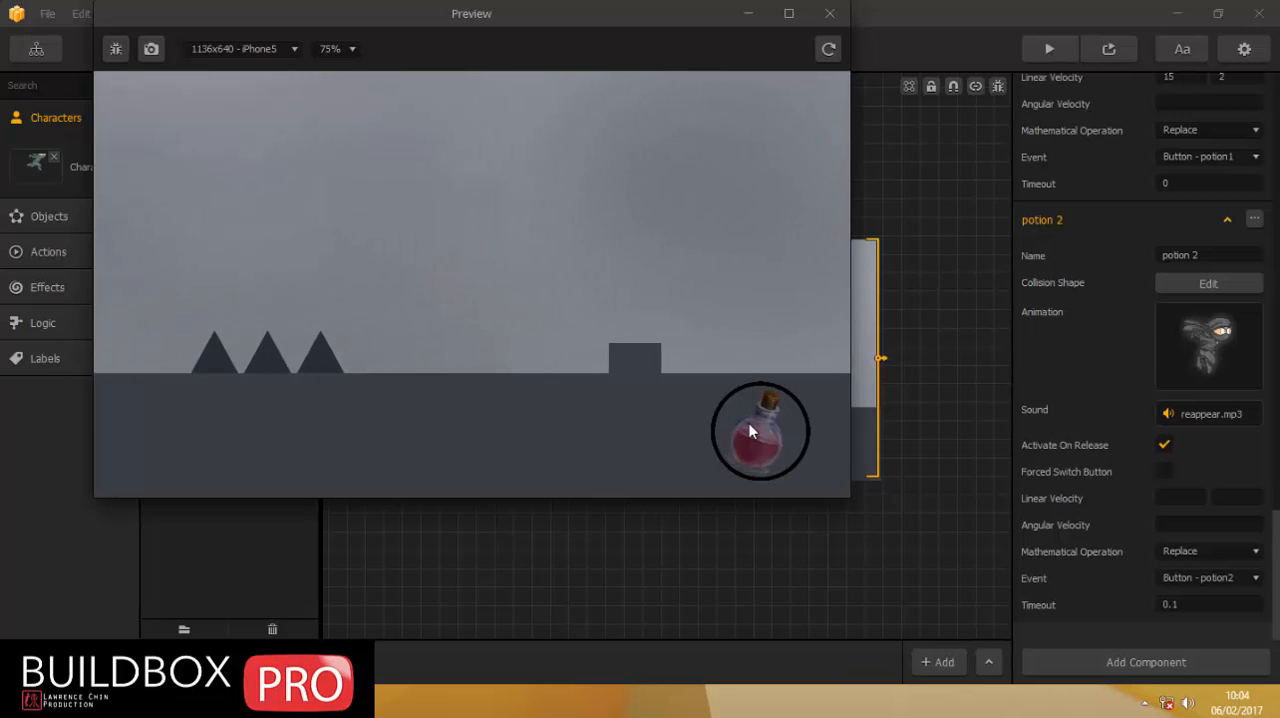
click(749, 431)
click(749, 429)
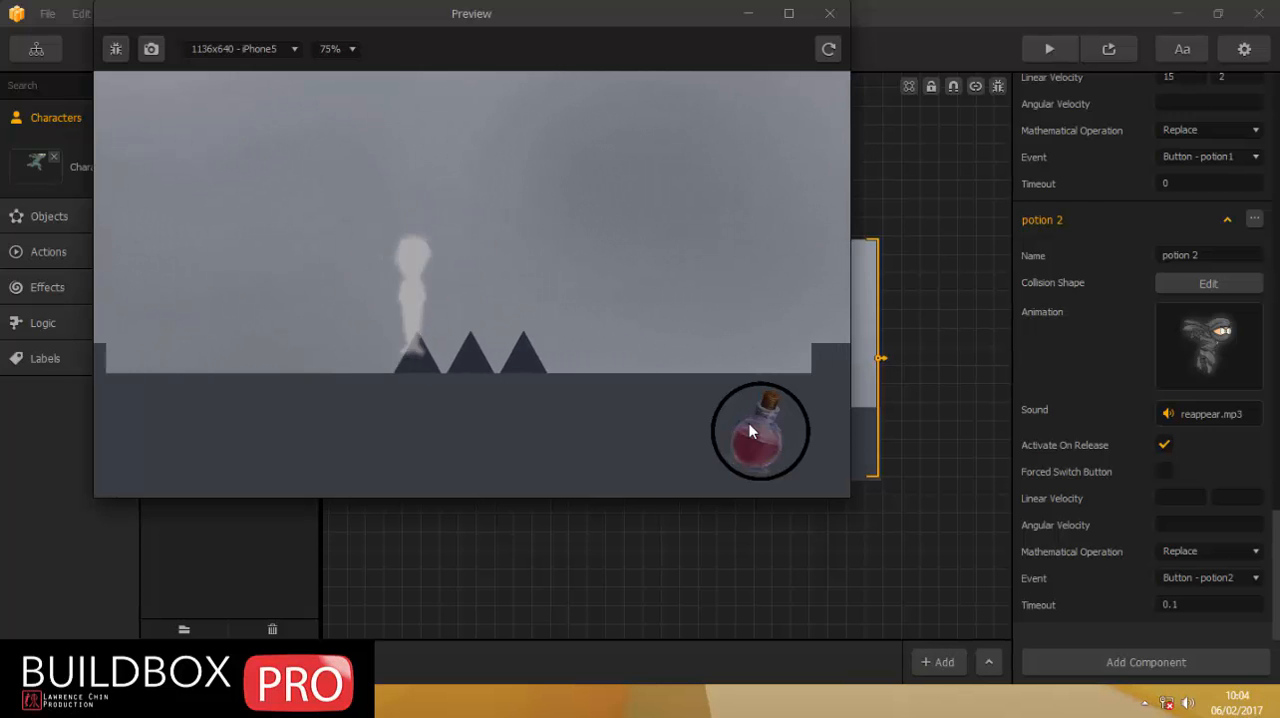
click(749, 431)
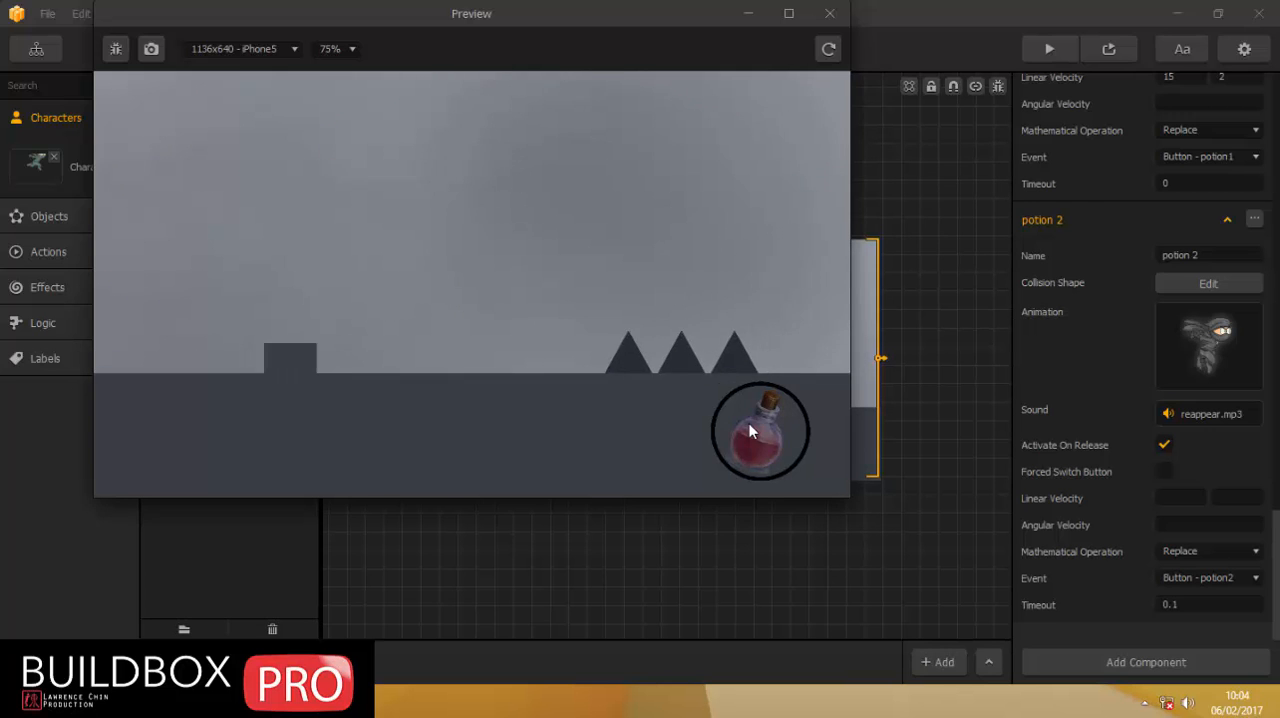
click(749, 438)
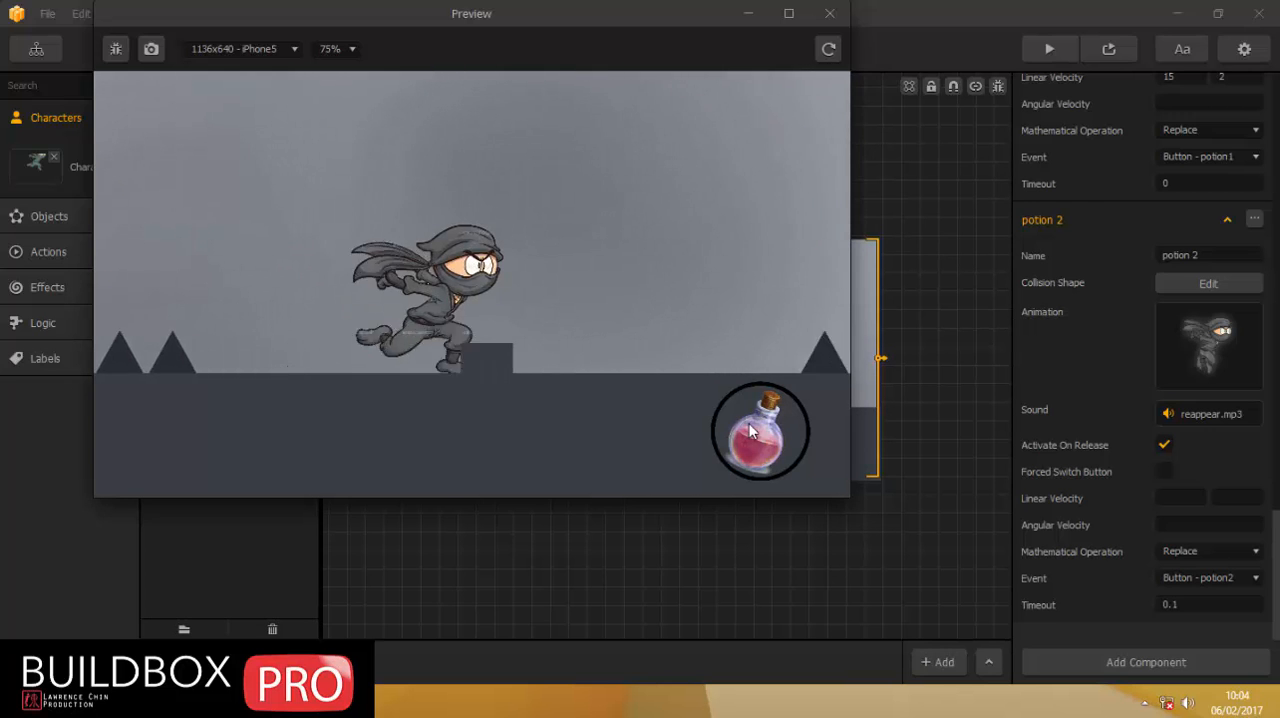
click(747, 438)
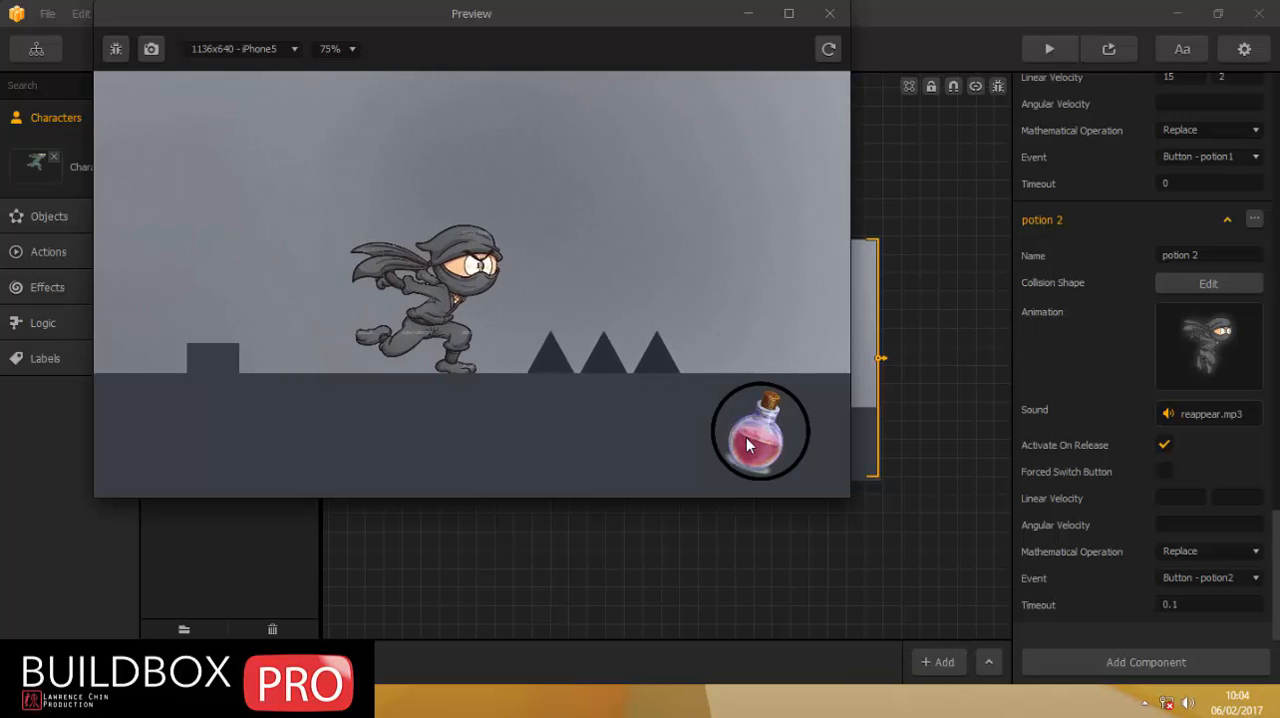
click(747, 438)
click(746, 438)
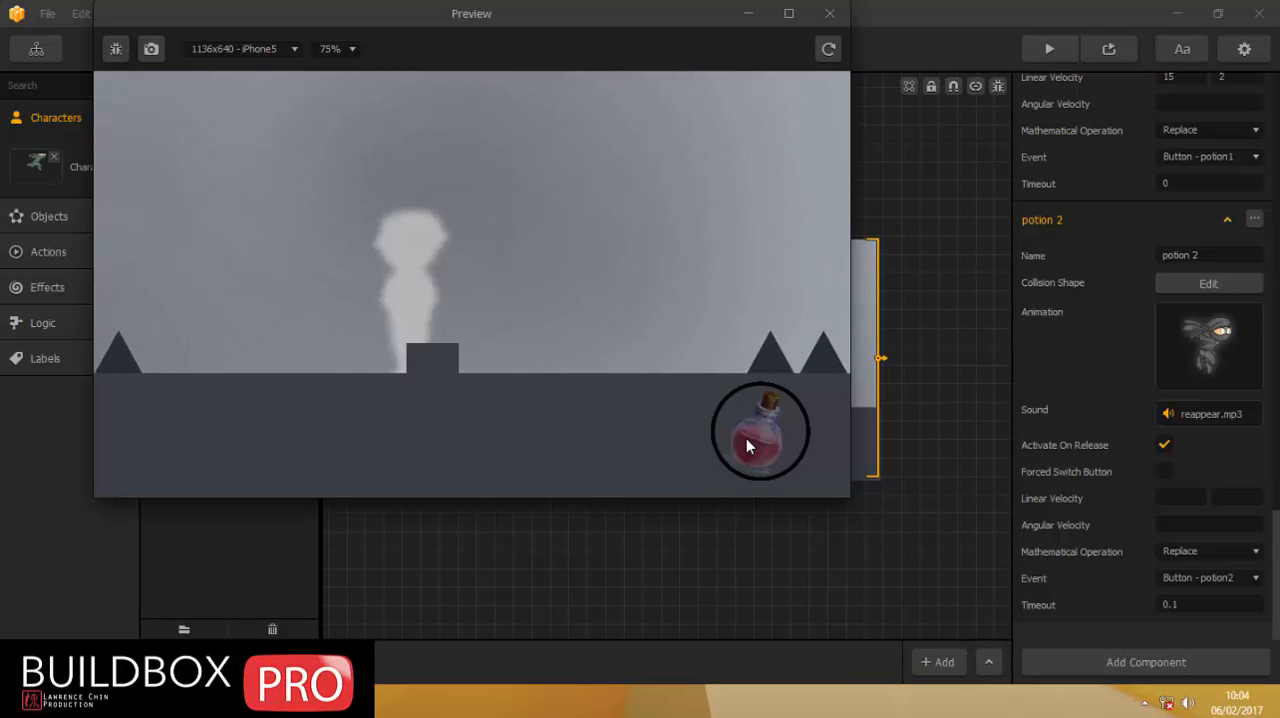
click(746, 438)
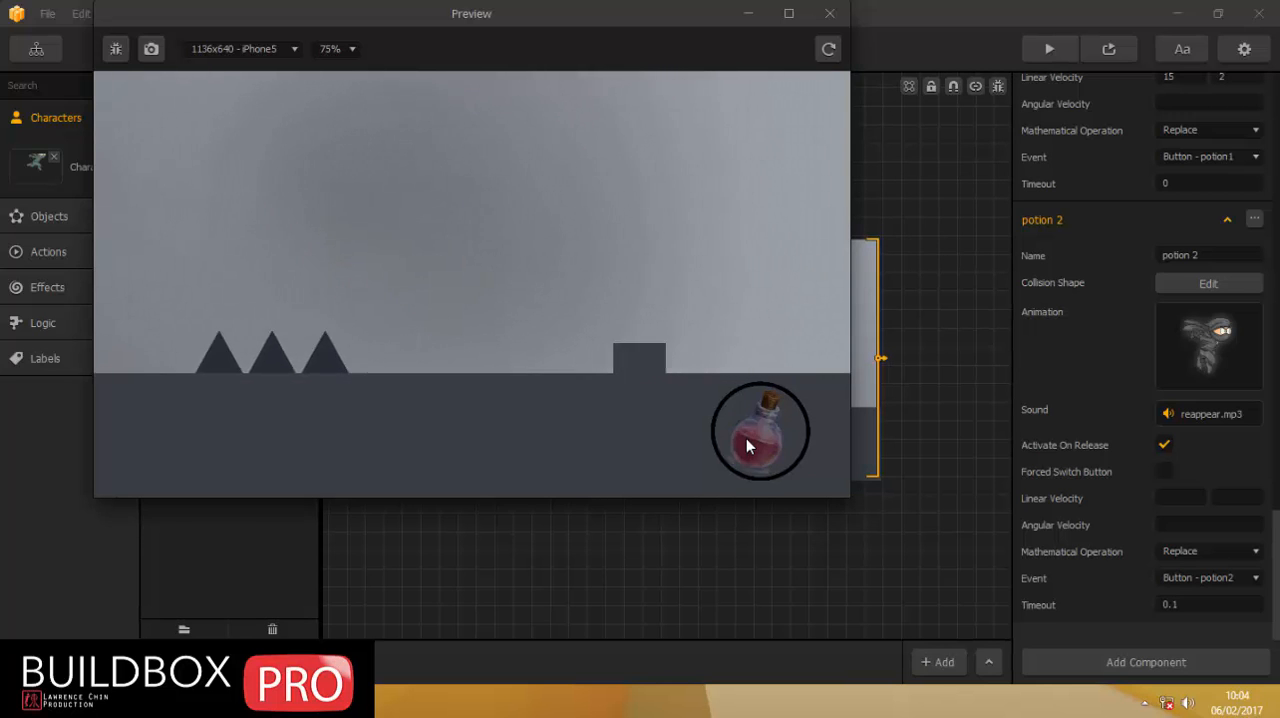
click(746, 438)
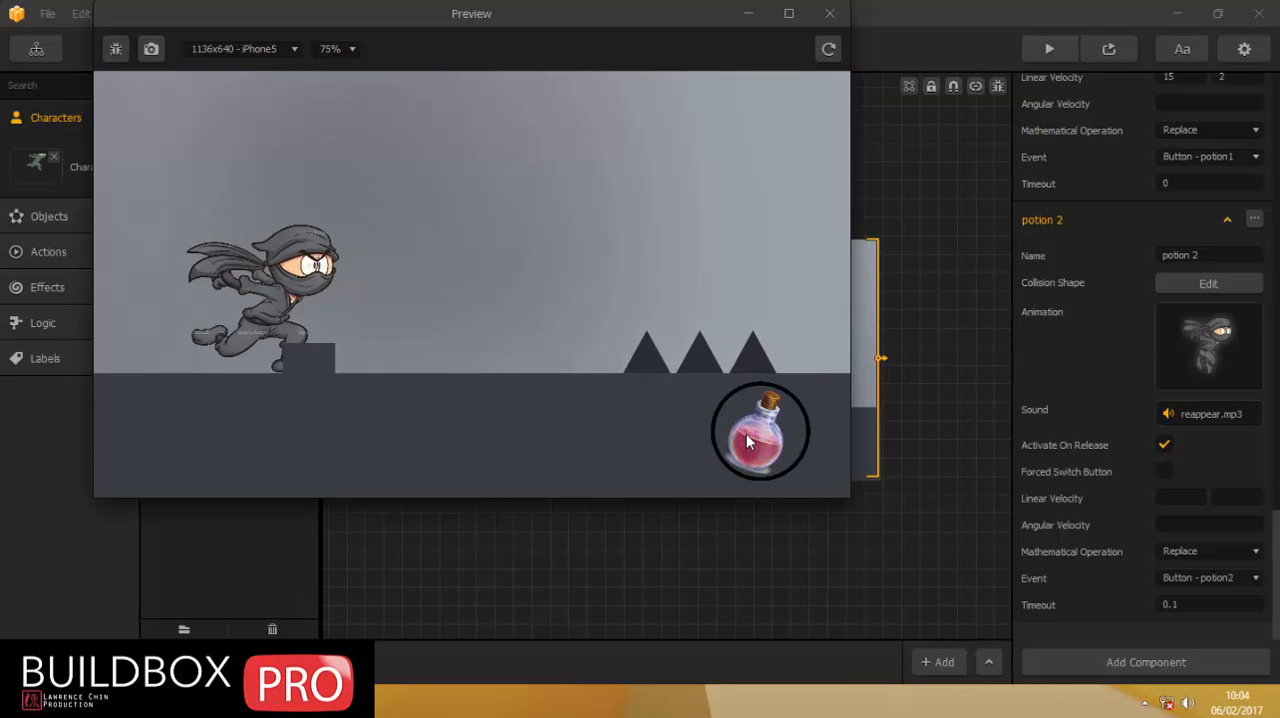
click(779, 452)
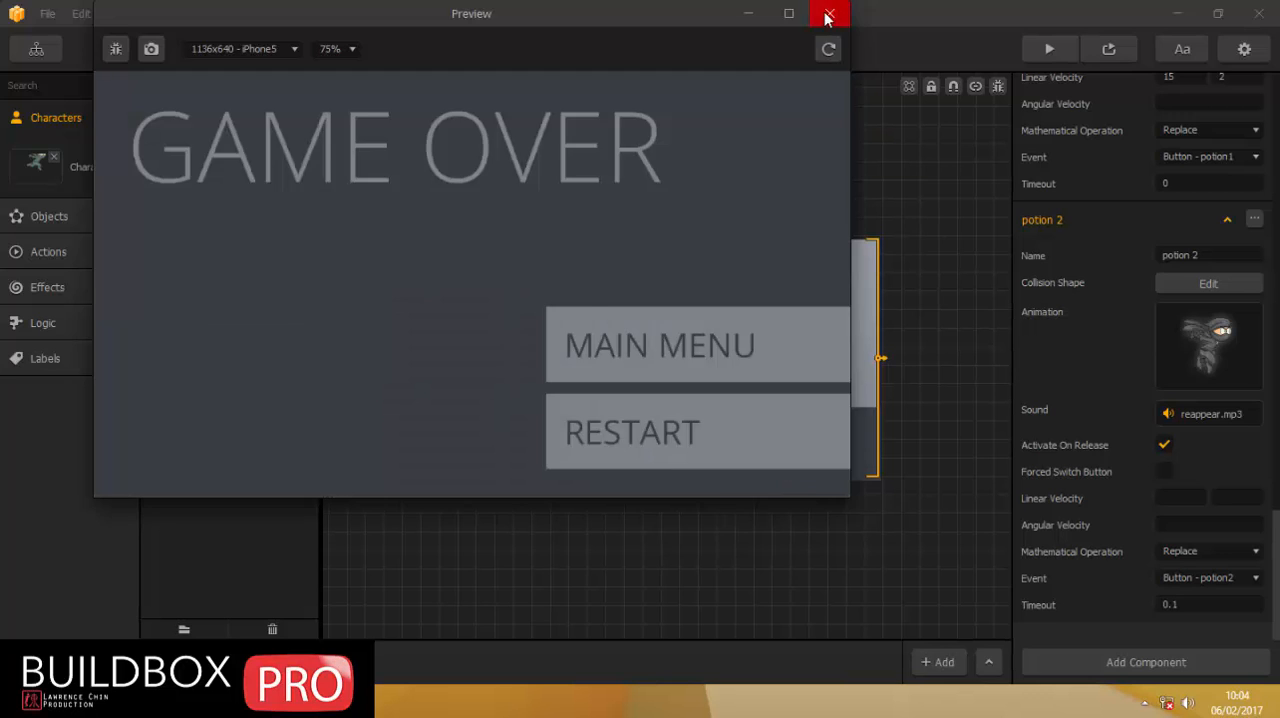
click(829, 13)
click(580, 168)
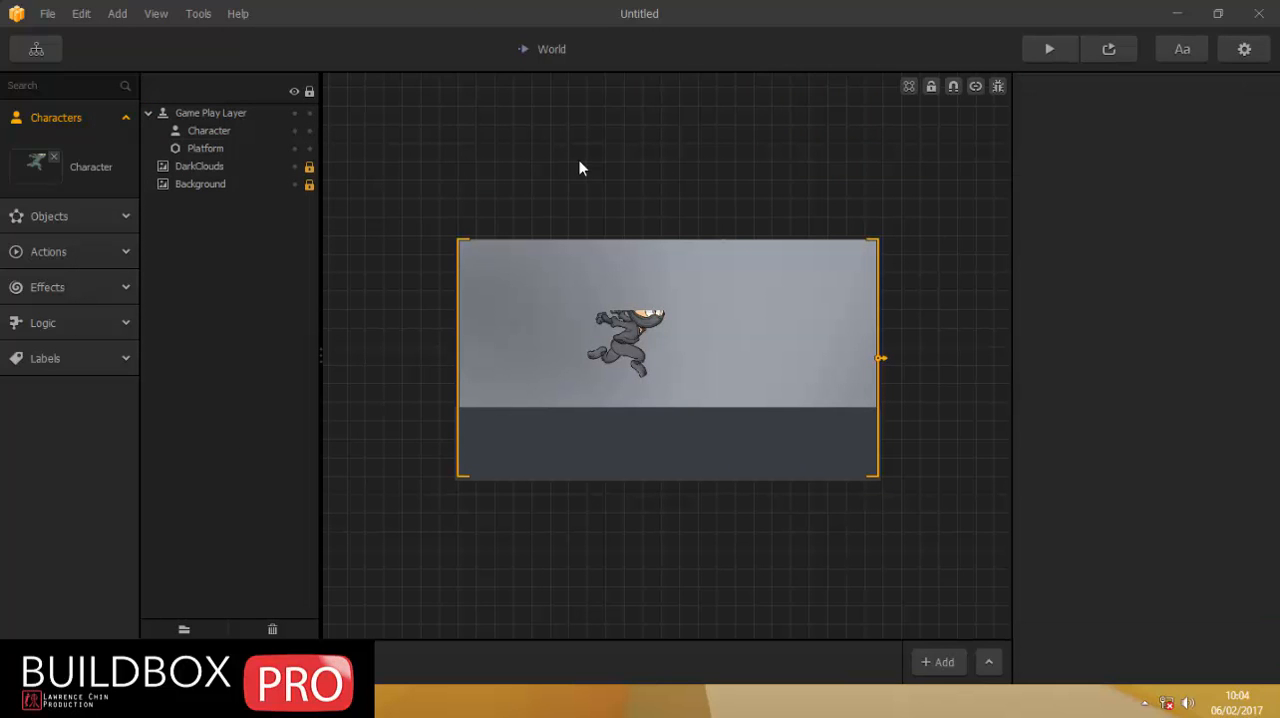
Switch to File Explorer, find the 50x50 invi image in drive E's YouTube > BUILDBOX PRO VIDEO > img folder, and move the window clear of the scene.
click(160, 700)
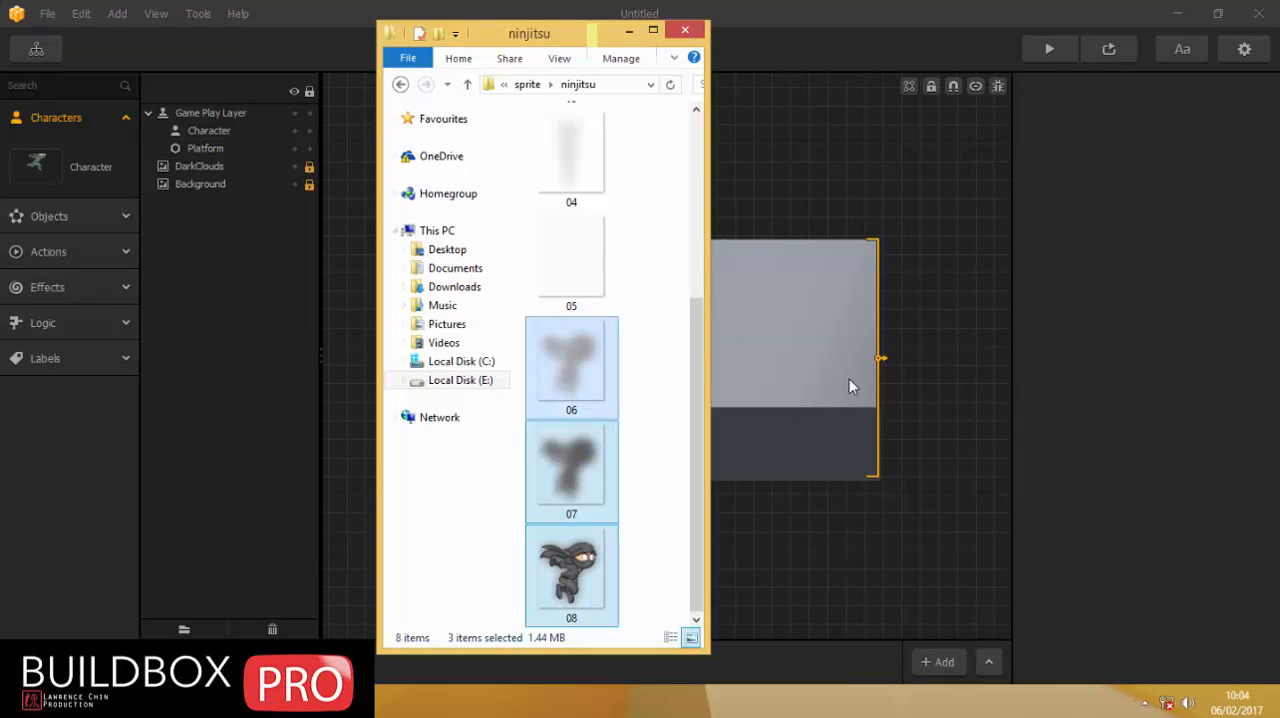
scroll(600, 287, up, 5)
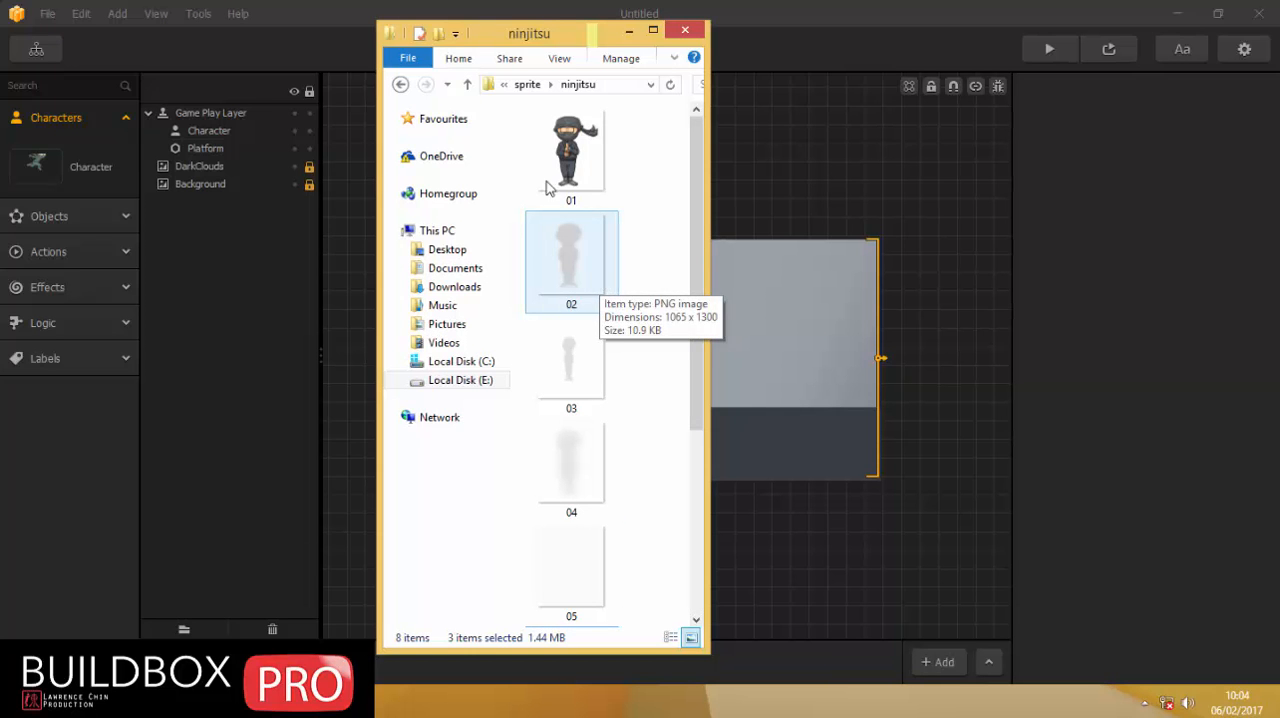
click(468, 85)
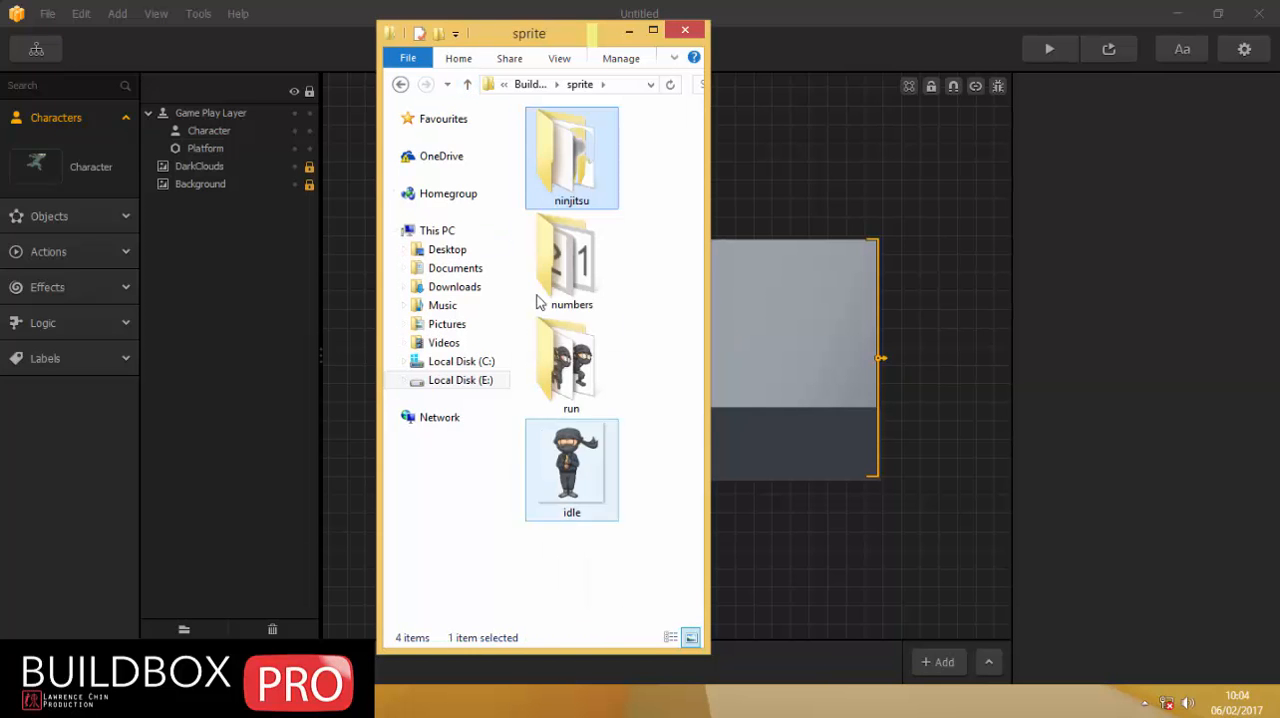
click(476, 381)
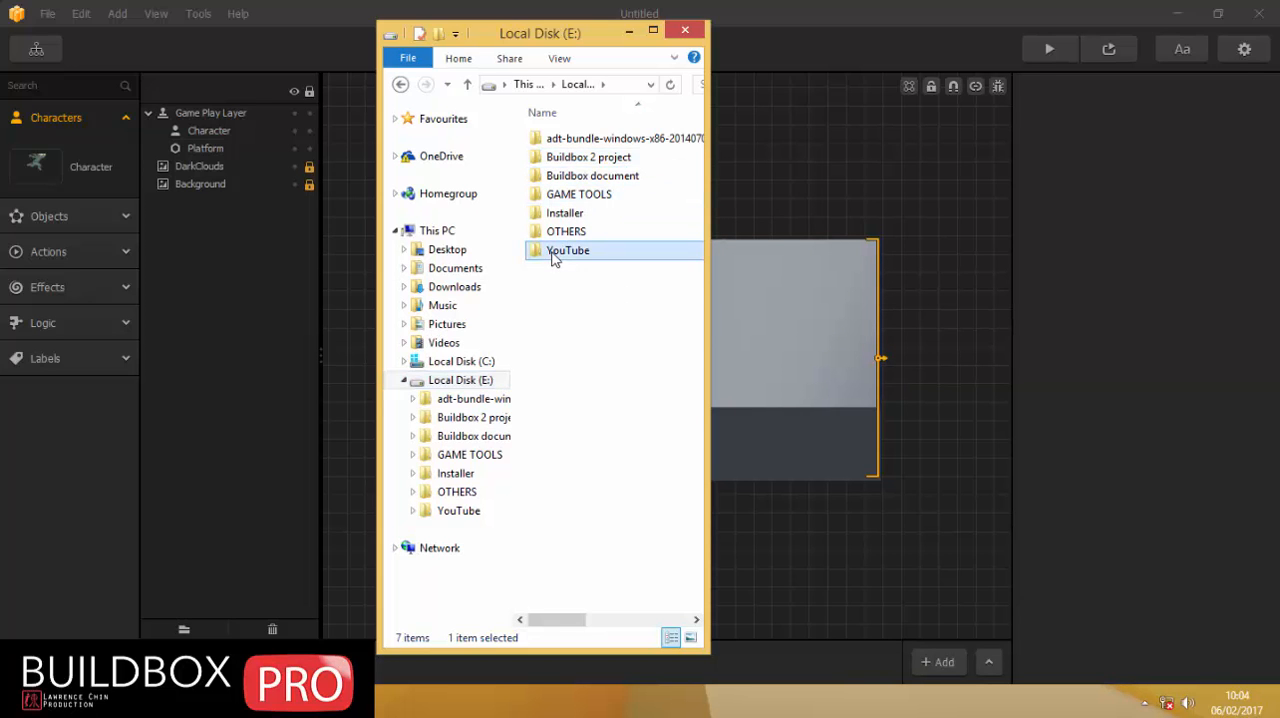
double_click(545, 250)
double_click(570, 158)
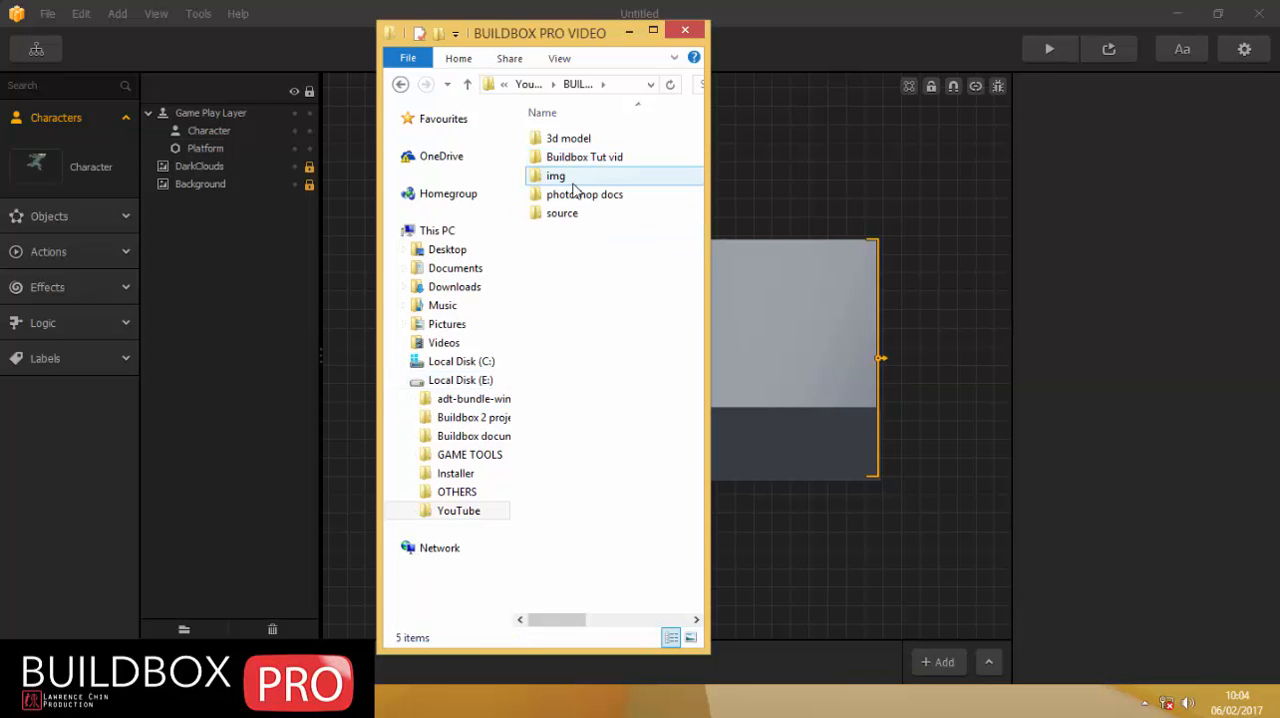
double_click(567, 177)
click(561, 148)
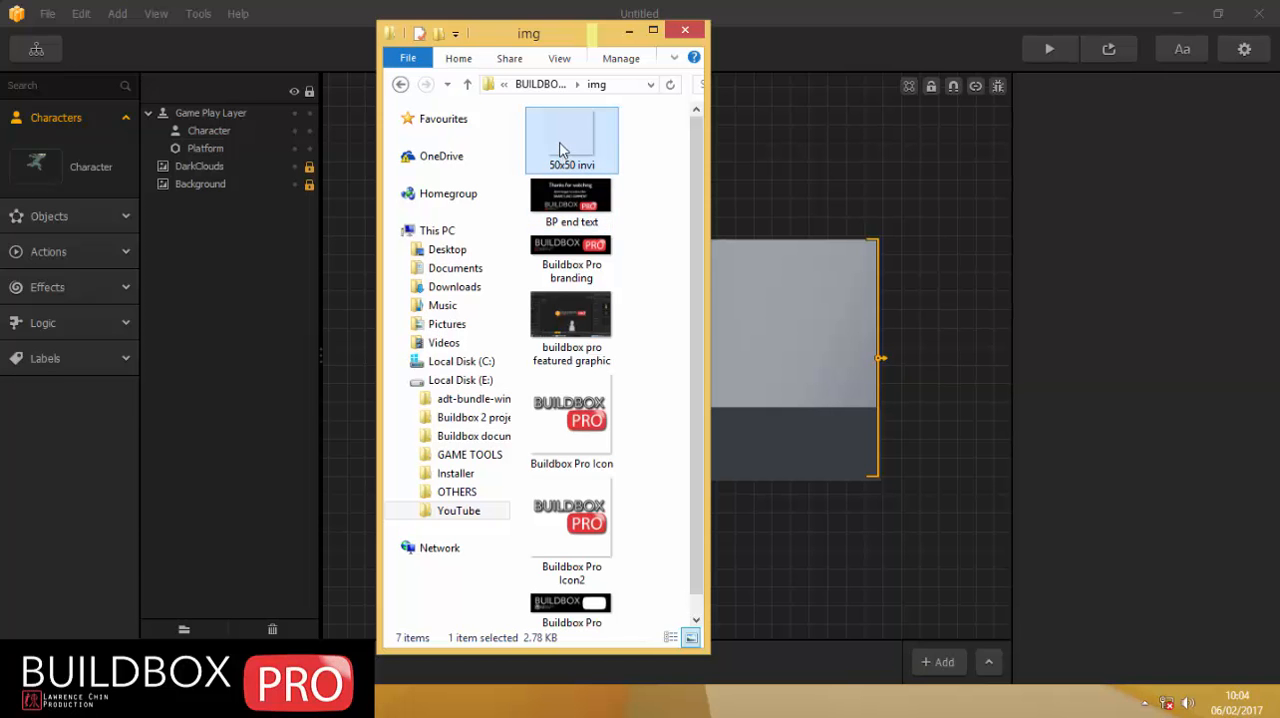
drag(529, 37, 1103, 25)
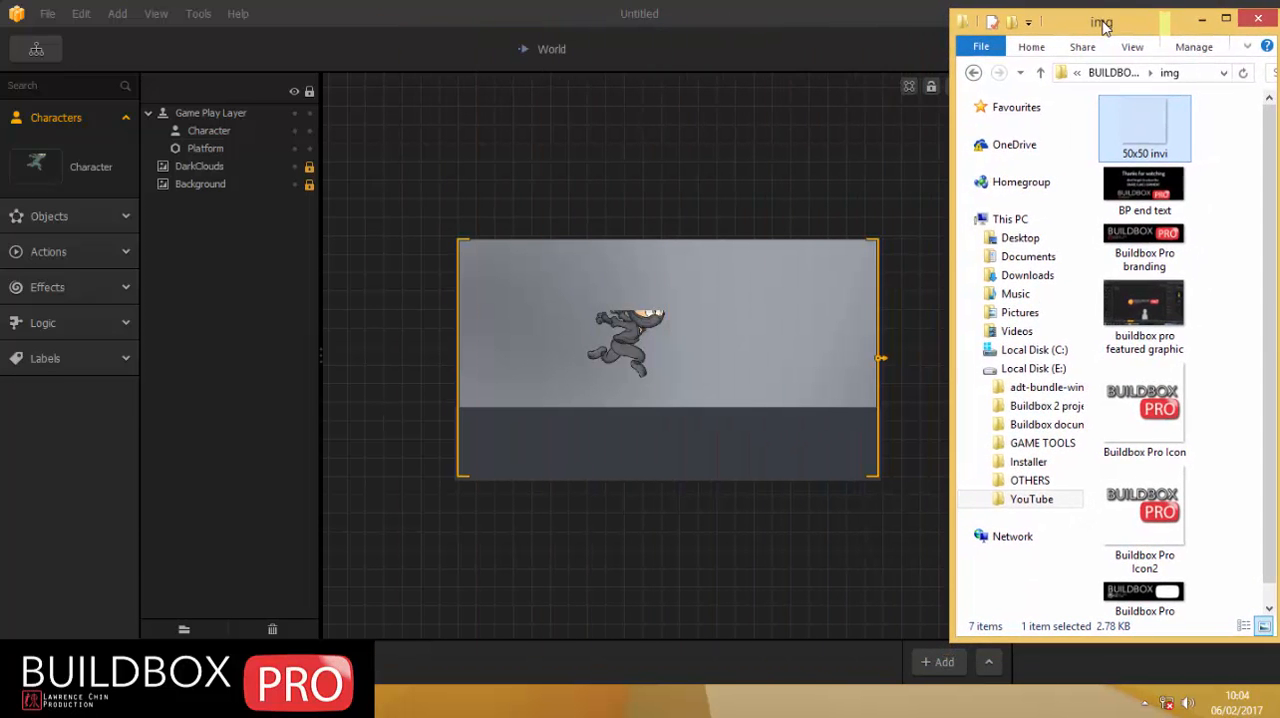
Import the 50x50 invi image twice as an Object and twice as an Action.
drag(1145, 137, 814, 252)
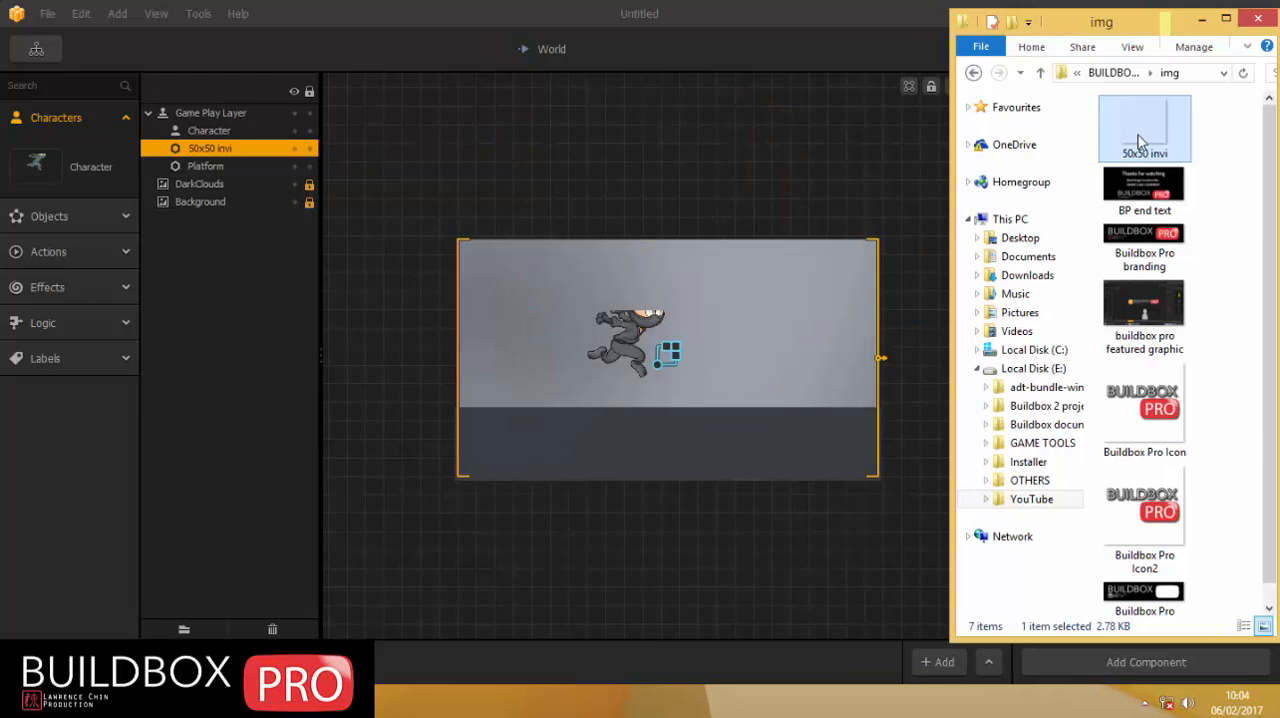
drag(1138, 135, 797, 244)
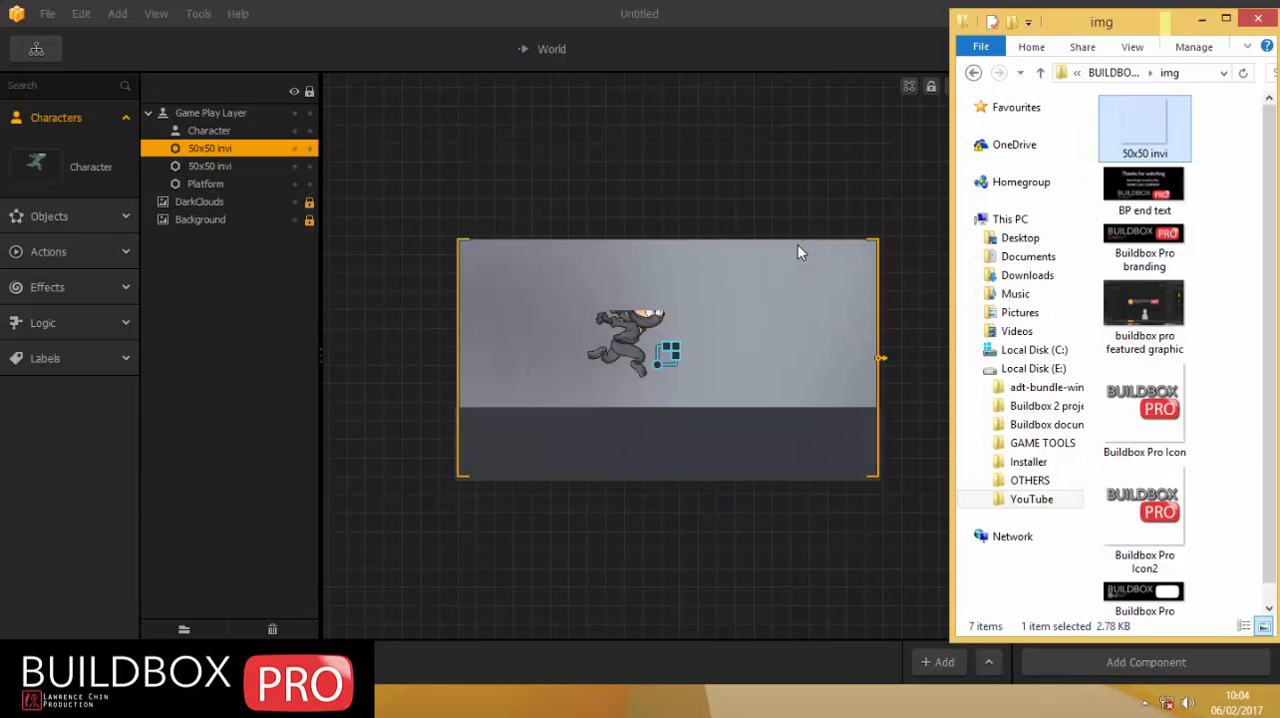
drag(1140, 127, 535, 518)
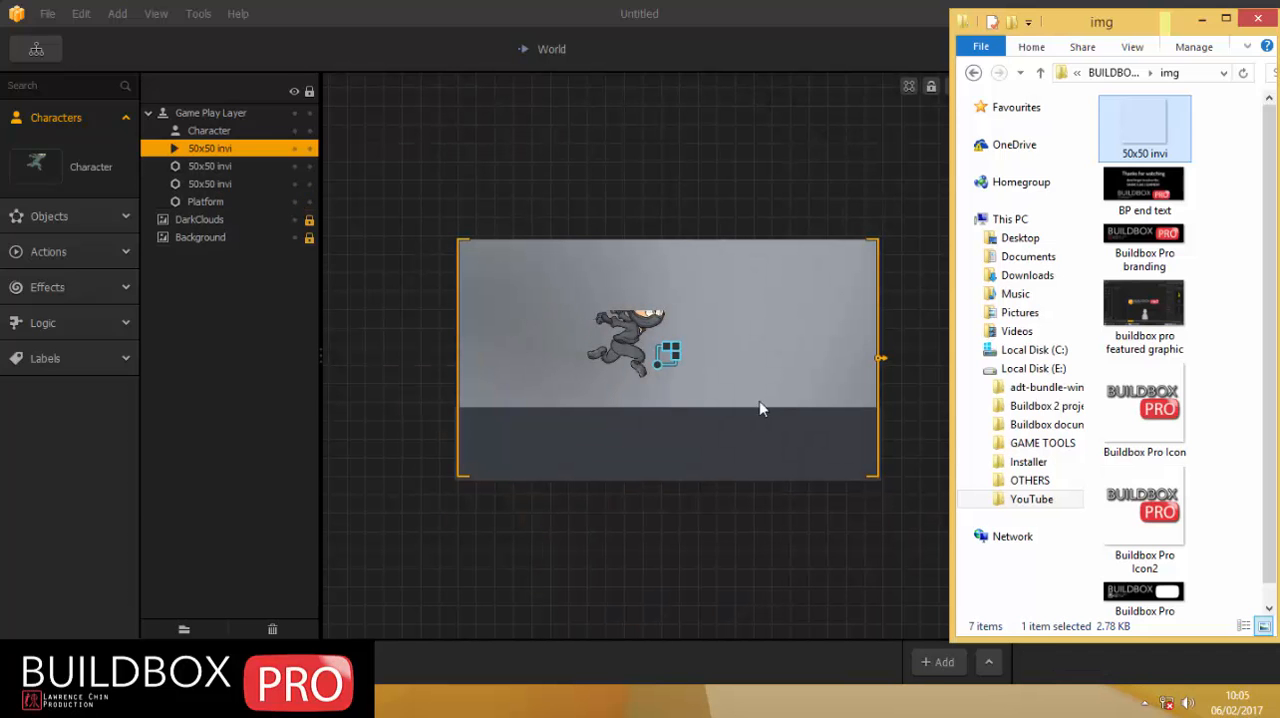
drag(1168, 128, 519, 485)
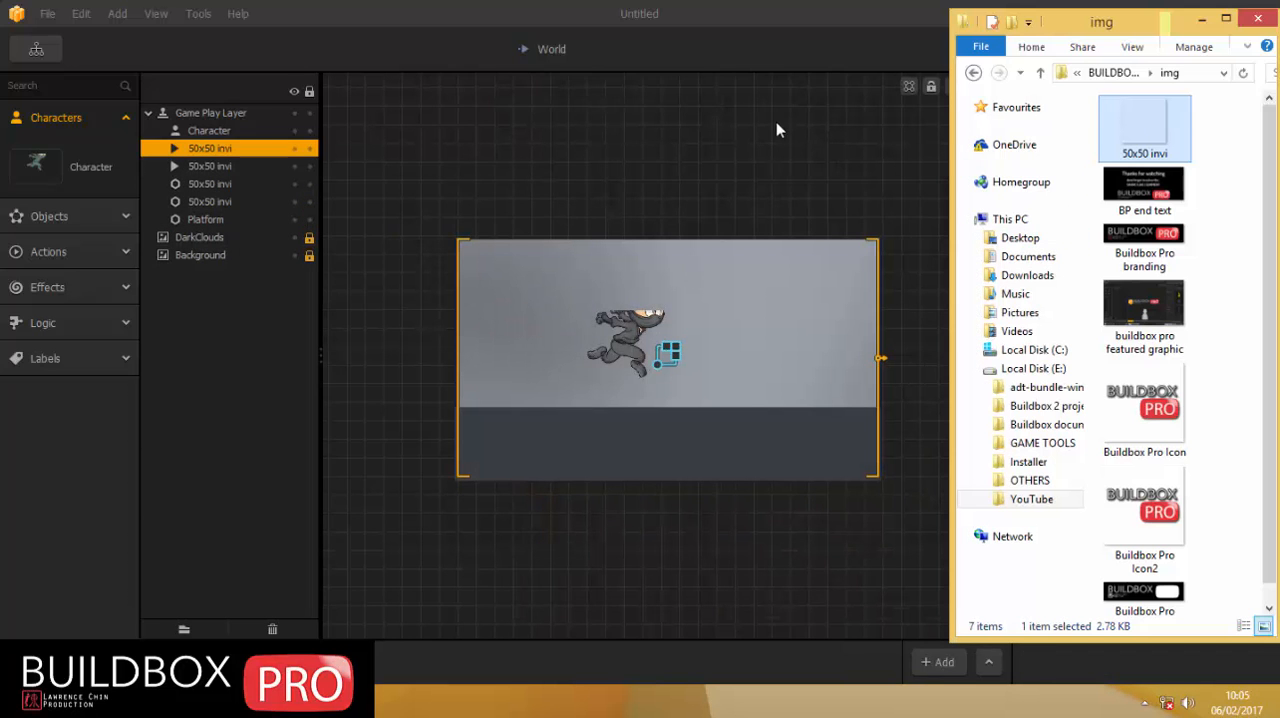
Return to Buildbox, turn on debug mode in the scene and delete the four placed 50x50 invi instances beside the Character.
click(821, 44)
click(998, 86)
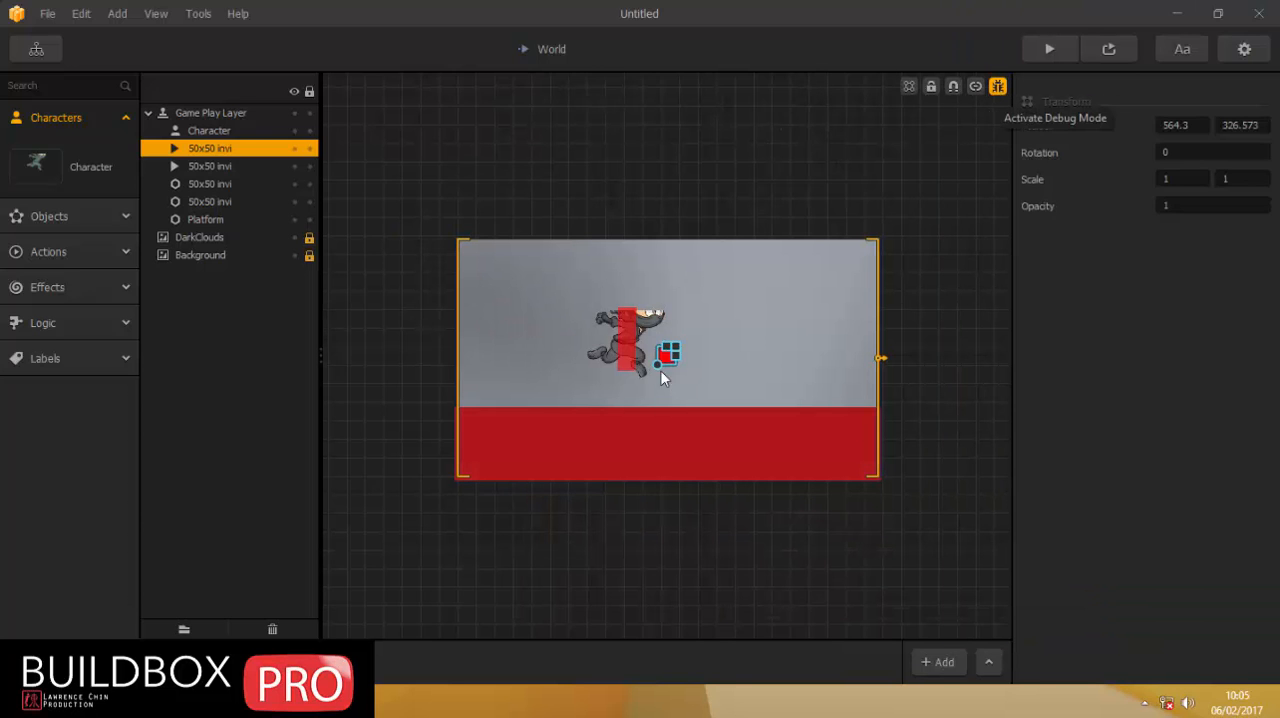
scroll(645, 367, up, 2)
key(Delete)
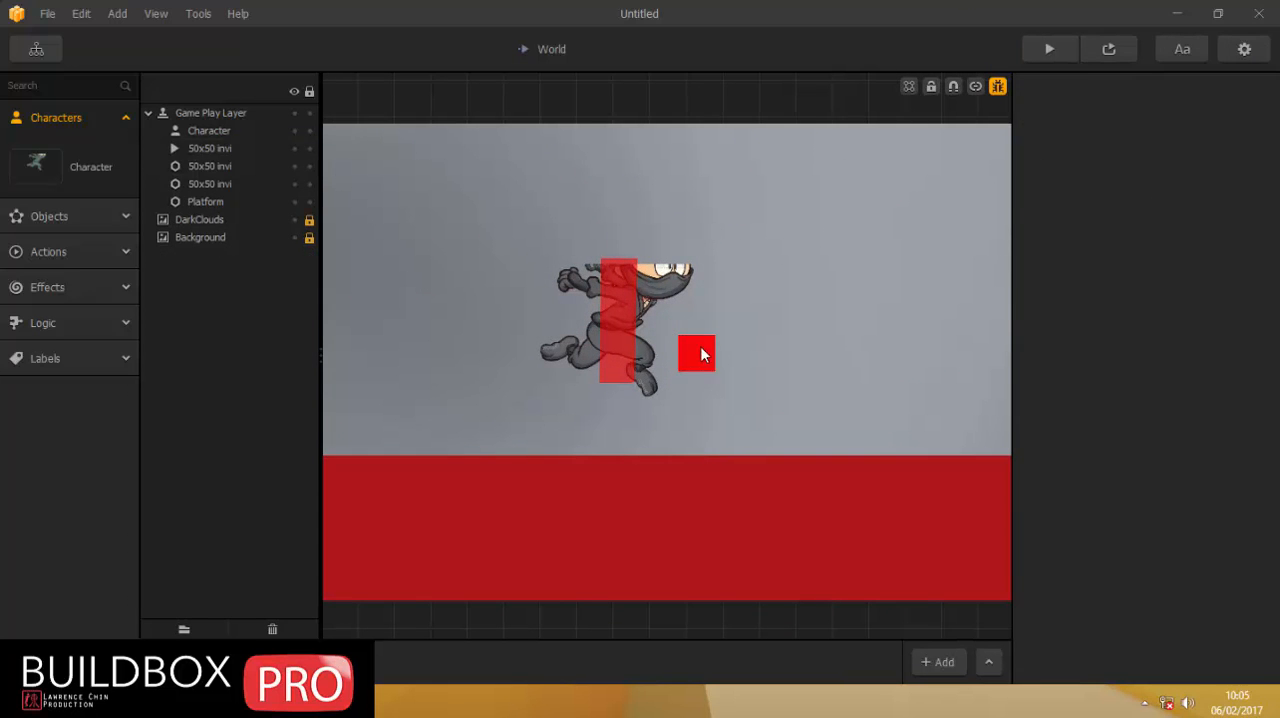
click(700, 355)
key(Delete)
click(700, 357)
key(Delete)
click(696, 354)
key(Delete)
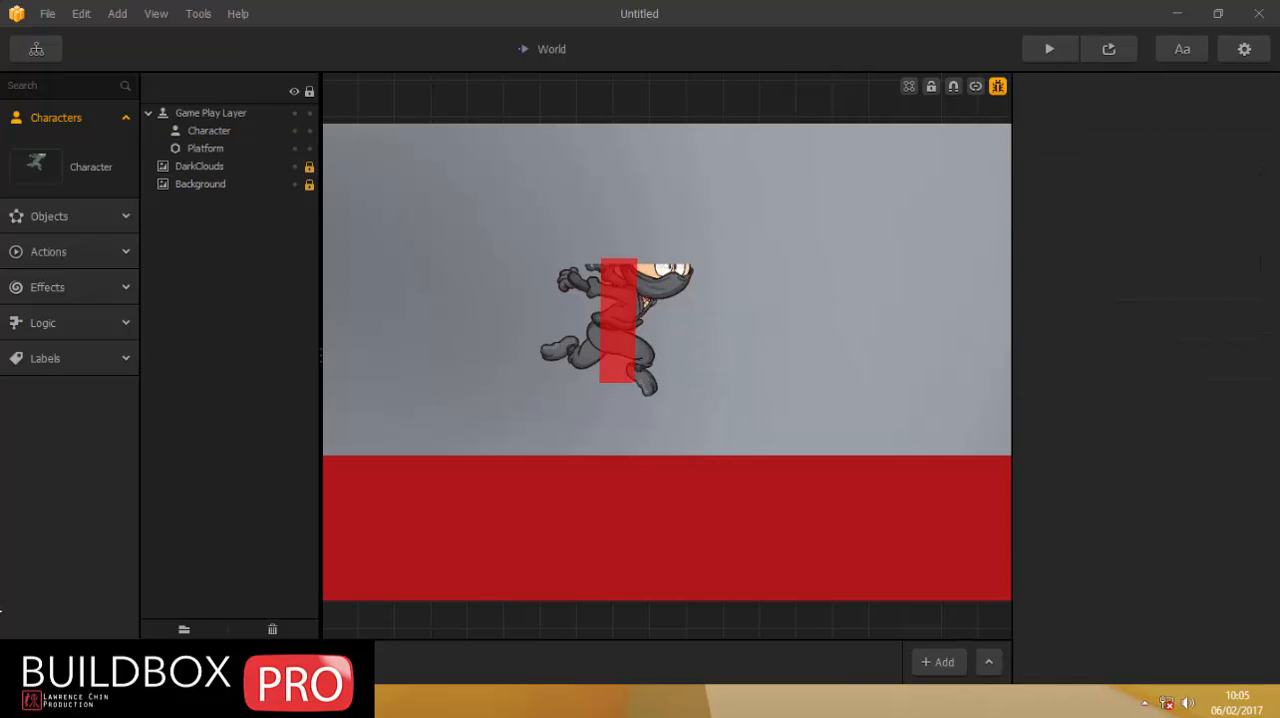
Rename the first 50x50 invi object as spawner 1.
click(35, 217)
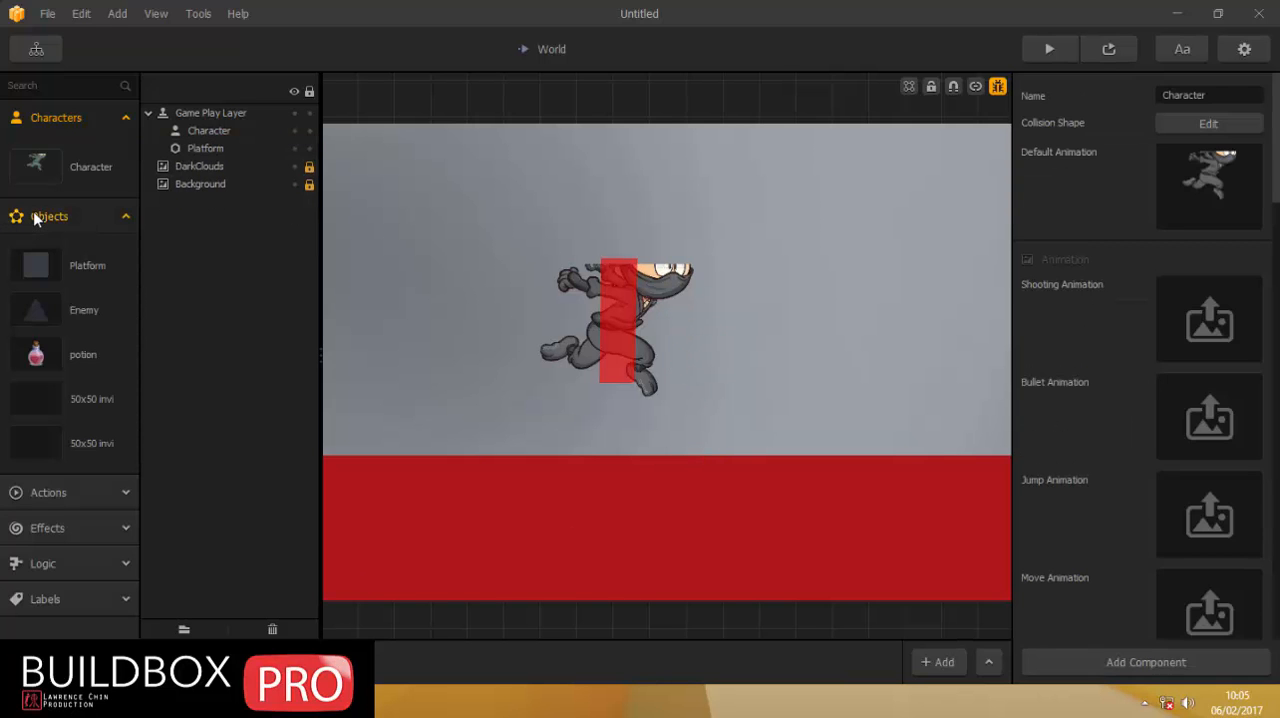
click(33, 399)
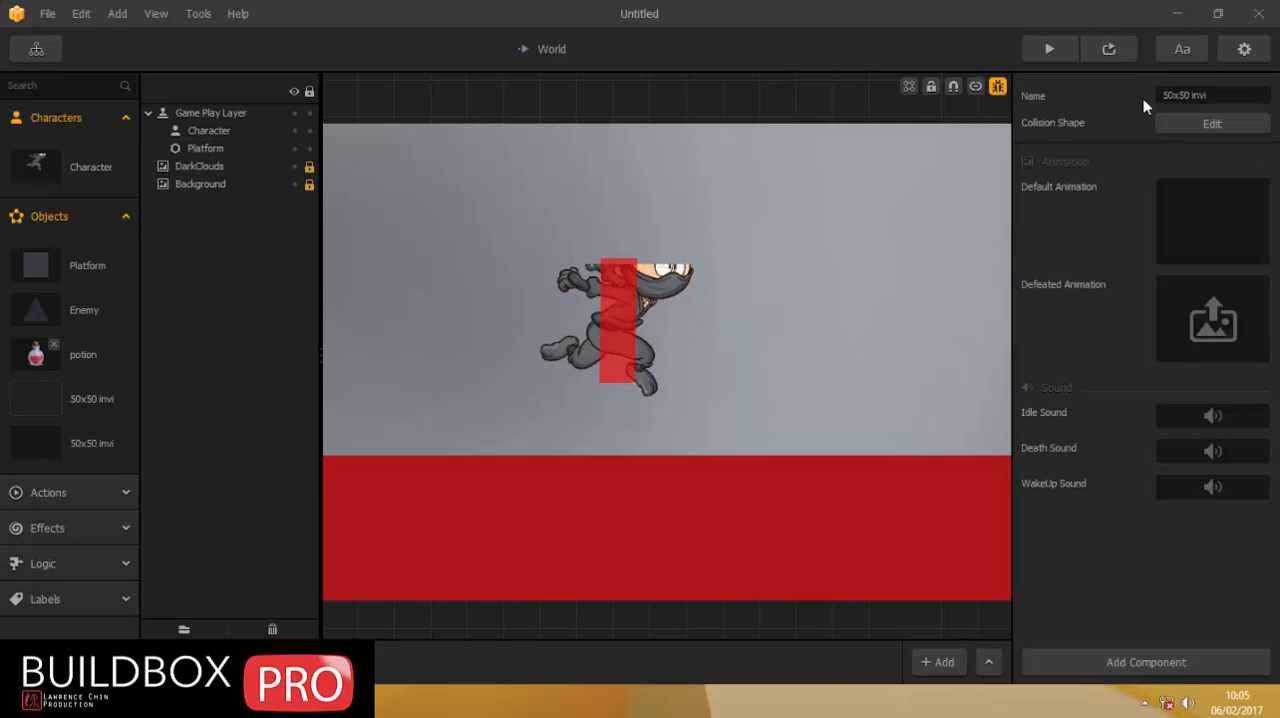
click(1185, 95)
text(spawner 1)
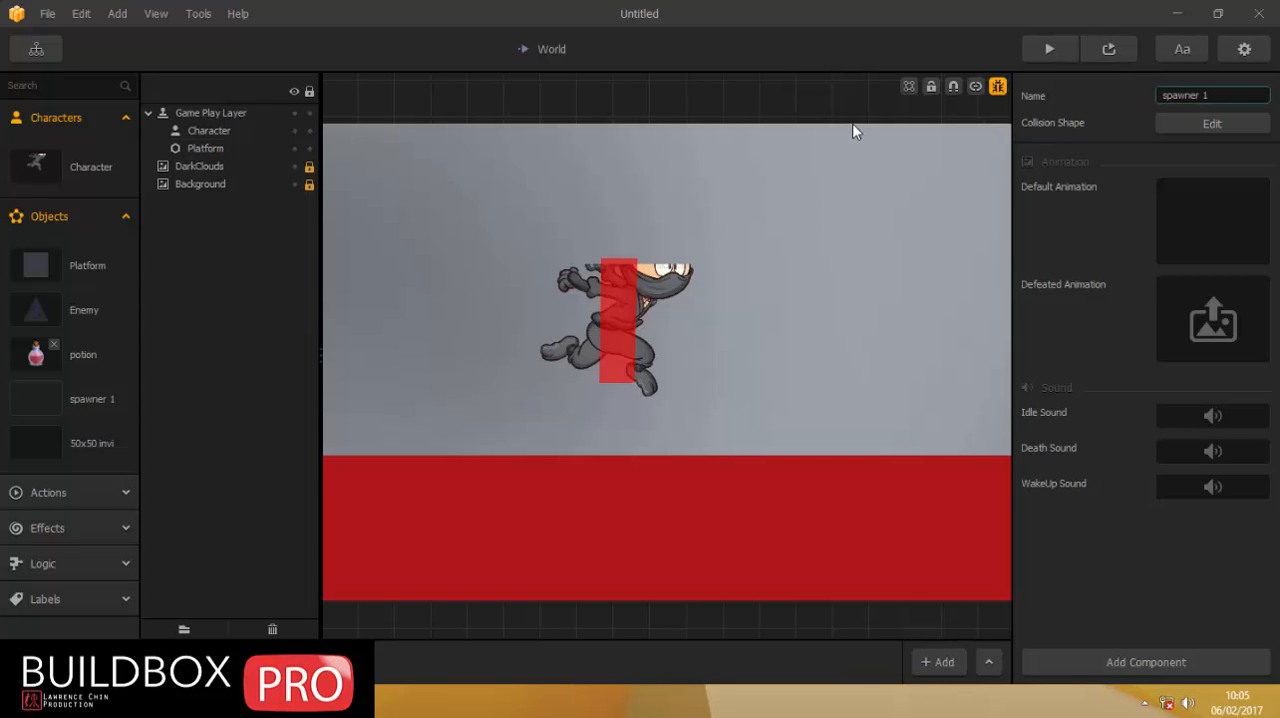
Rename the remaining 50x50 invi object as spawner 2 and collapse the object list.
click(25, 440)
drag(1238, 88, 1003, 115)
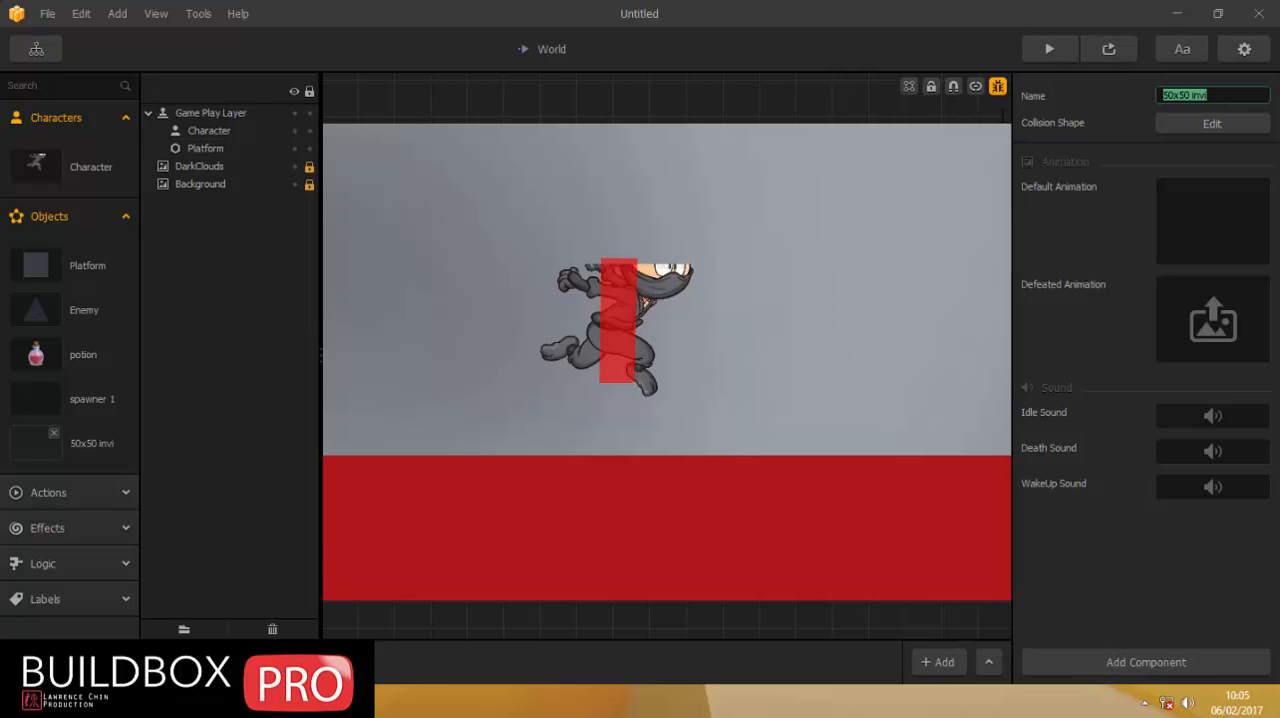
text(spawner 2)
click(42, 216)
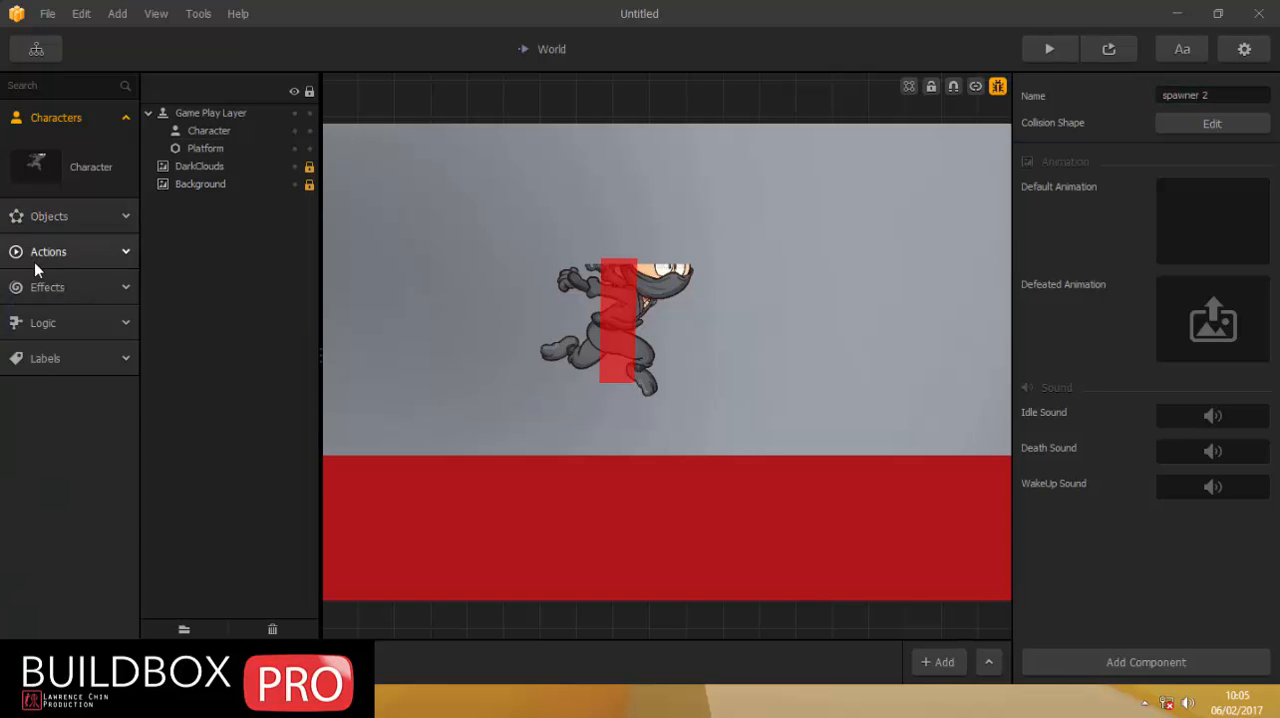
Show the imported actions and examine the name and properties of the first 50x50 invi action.
click(34, 257)
click(36, 343)
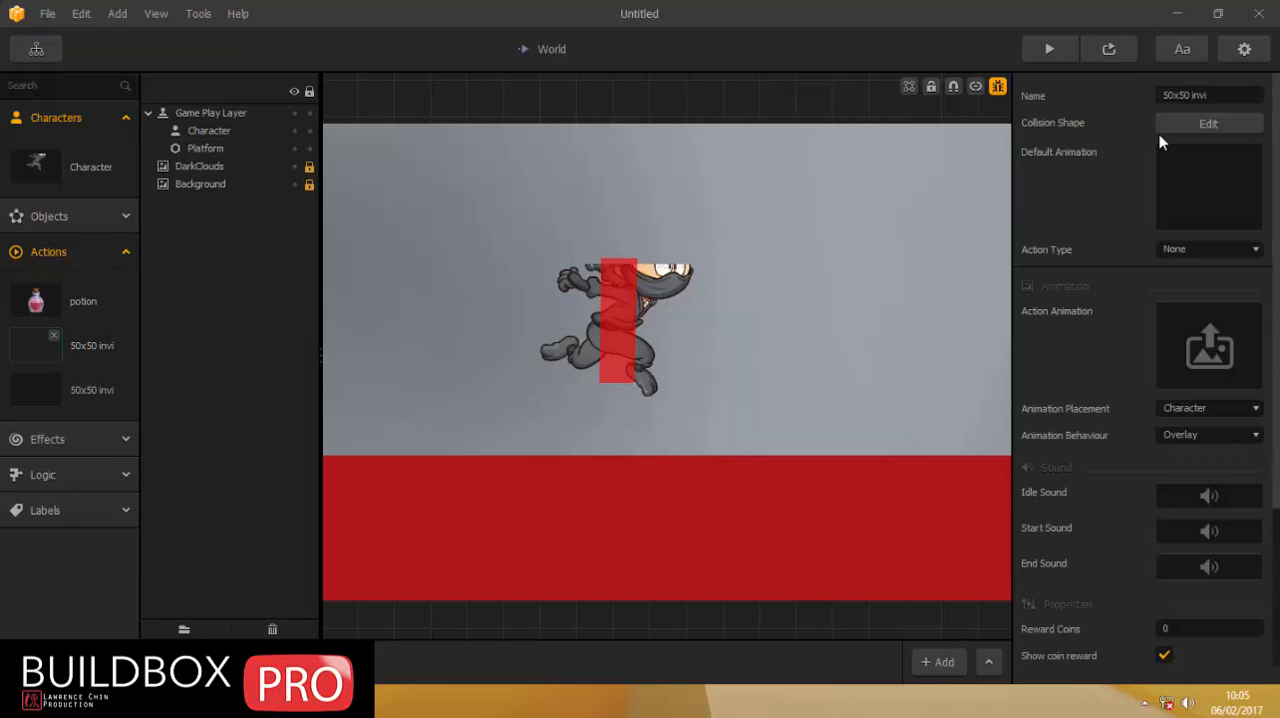
click(1185, 95)
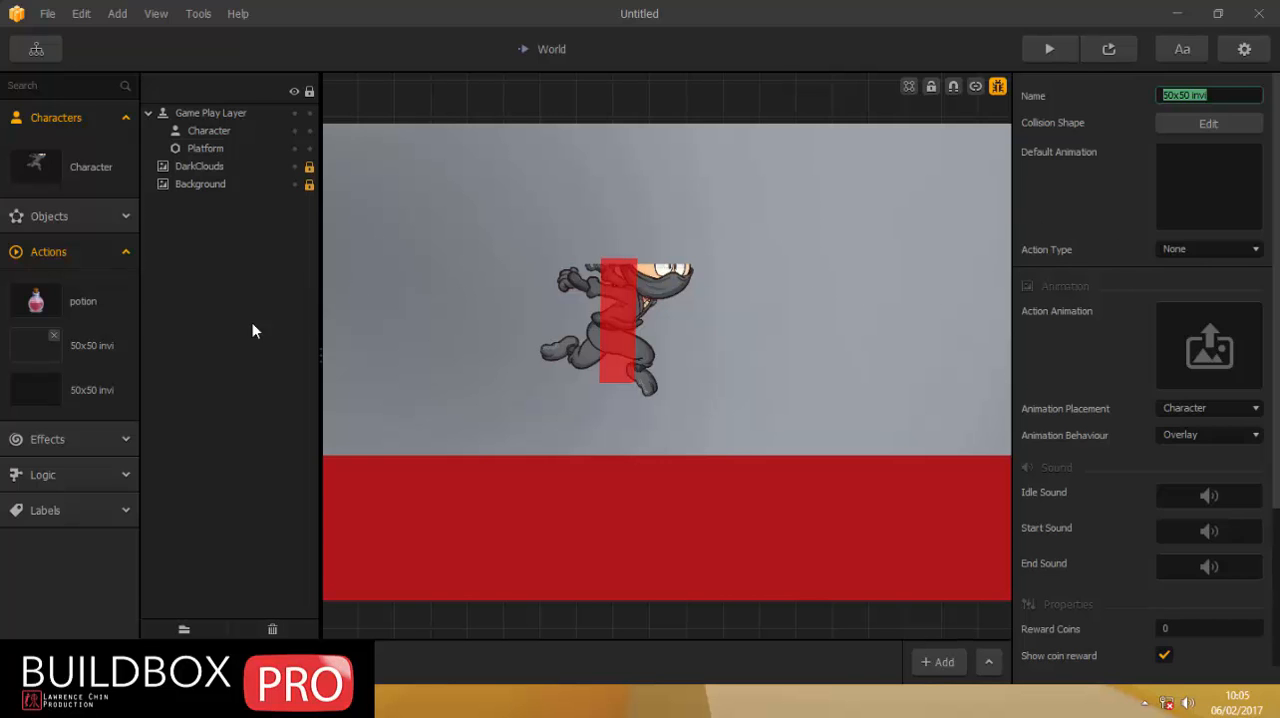
click(212, 367)
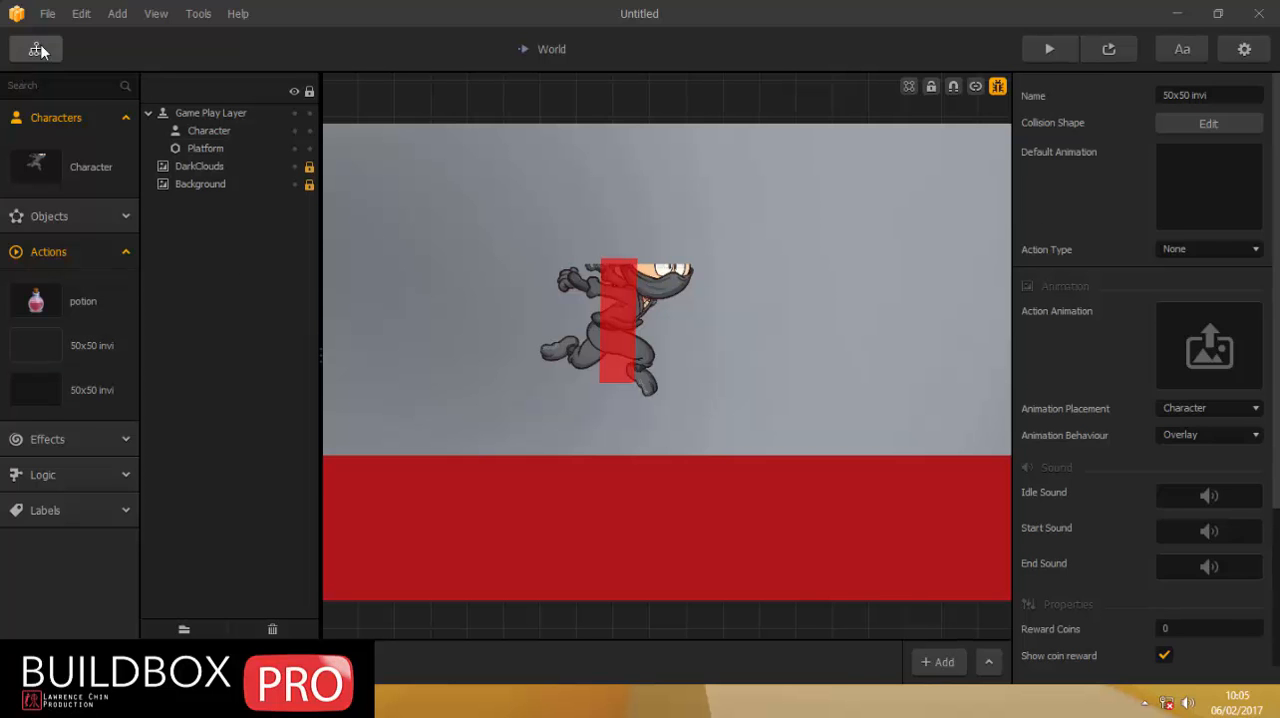
Preview the game, trigger the potion button several times past the spikes and blocks, and close the preview.
click(1108, 52)
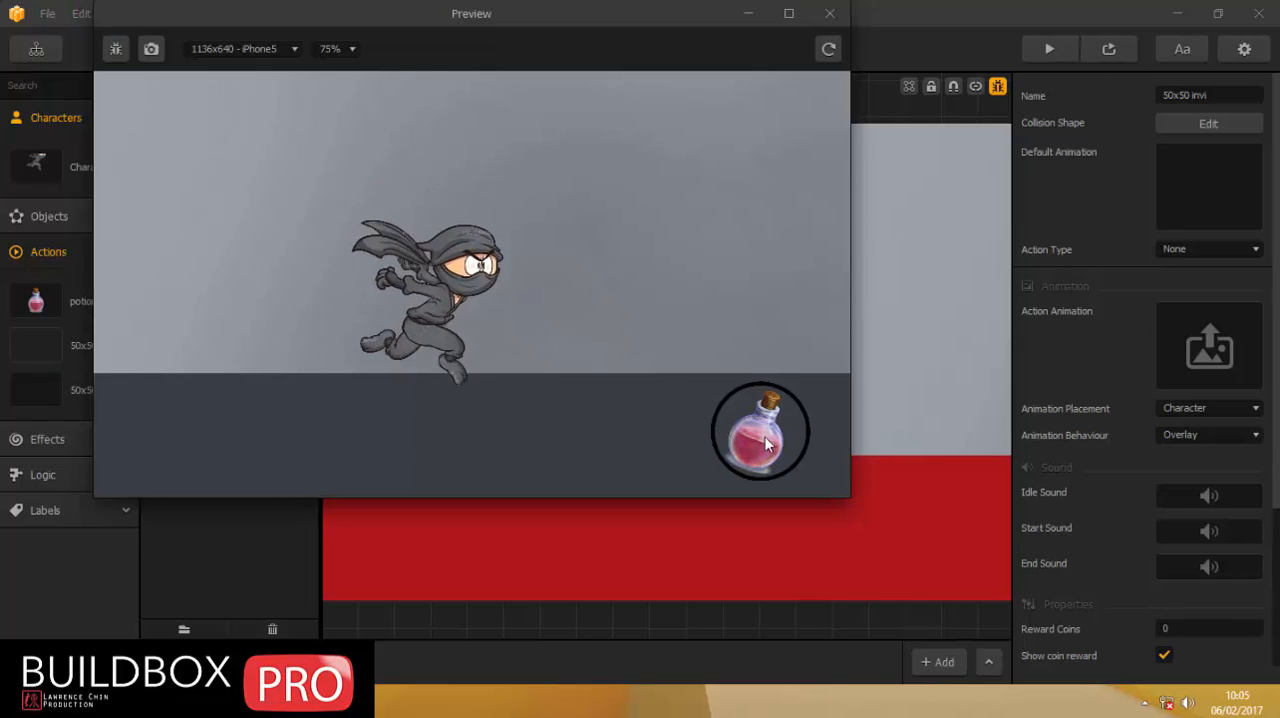
click(765, 439)
click(765, 439)
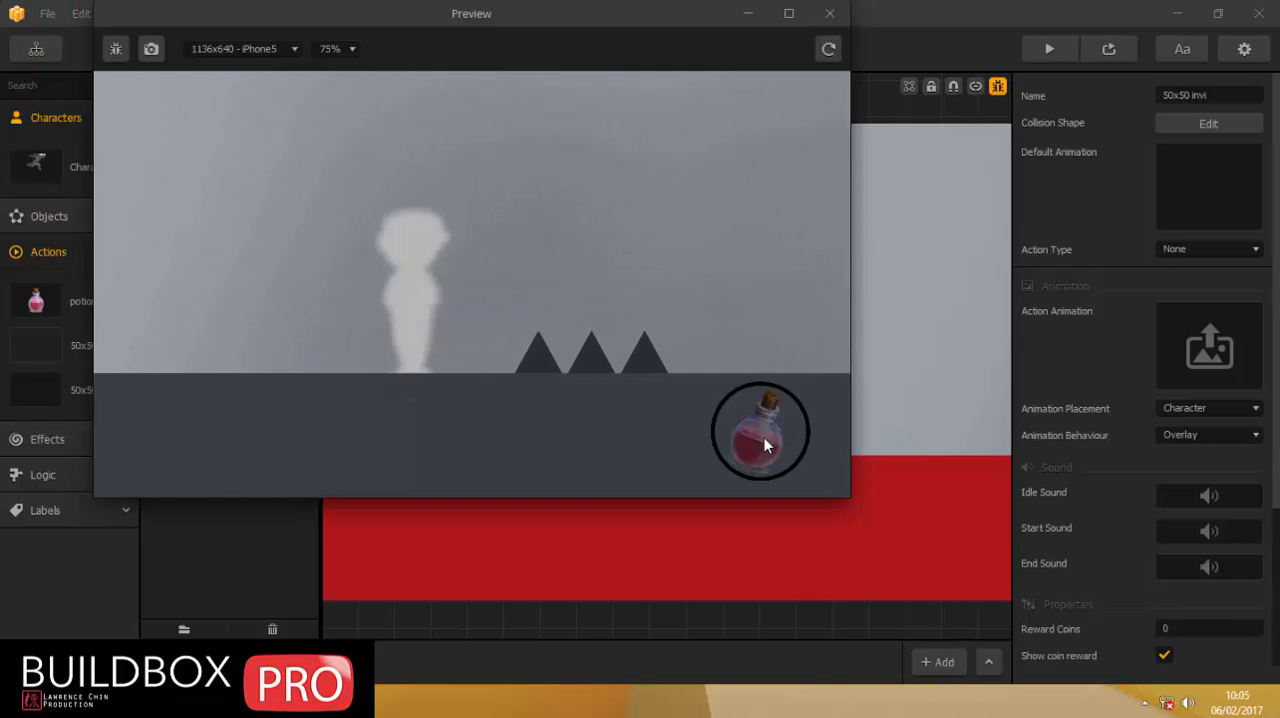
click(764, 437)
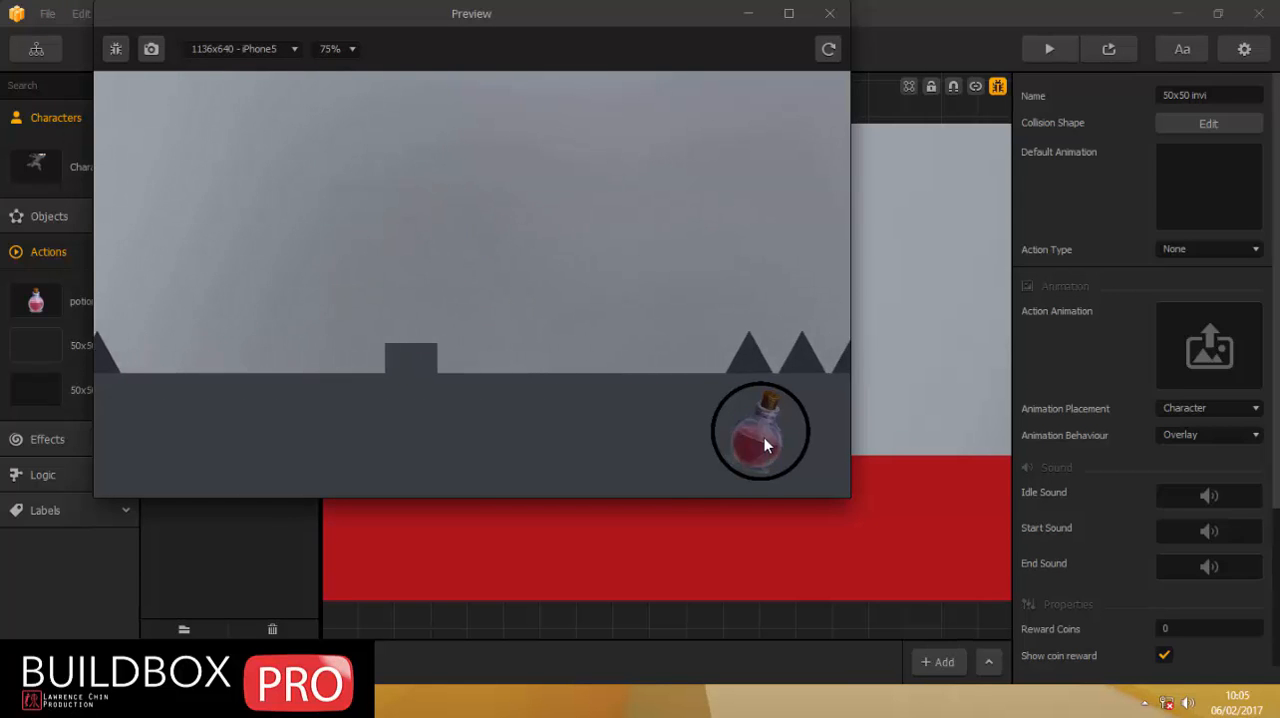
click(764, 437)
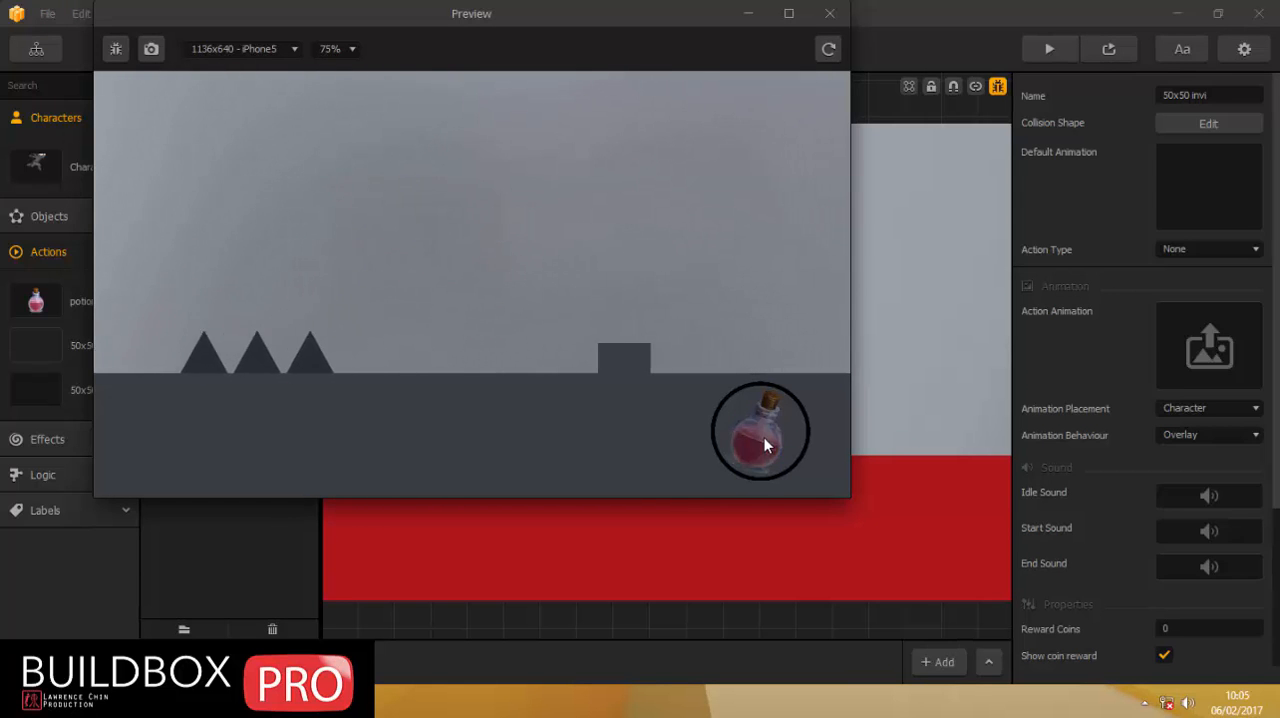
click(828, 15)
Rename the first 50x50 invi action as 100.
click(38, 347)
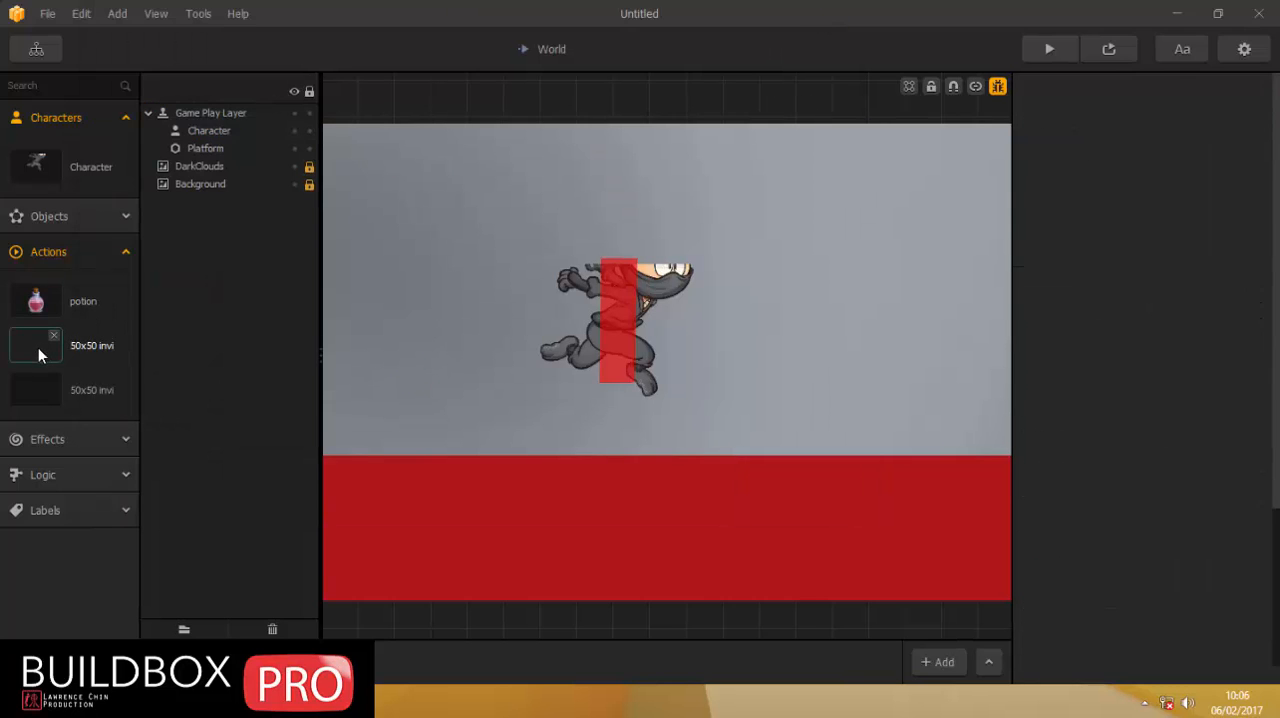
click(1224, 95)
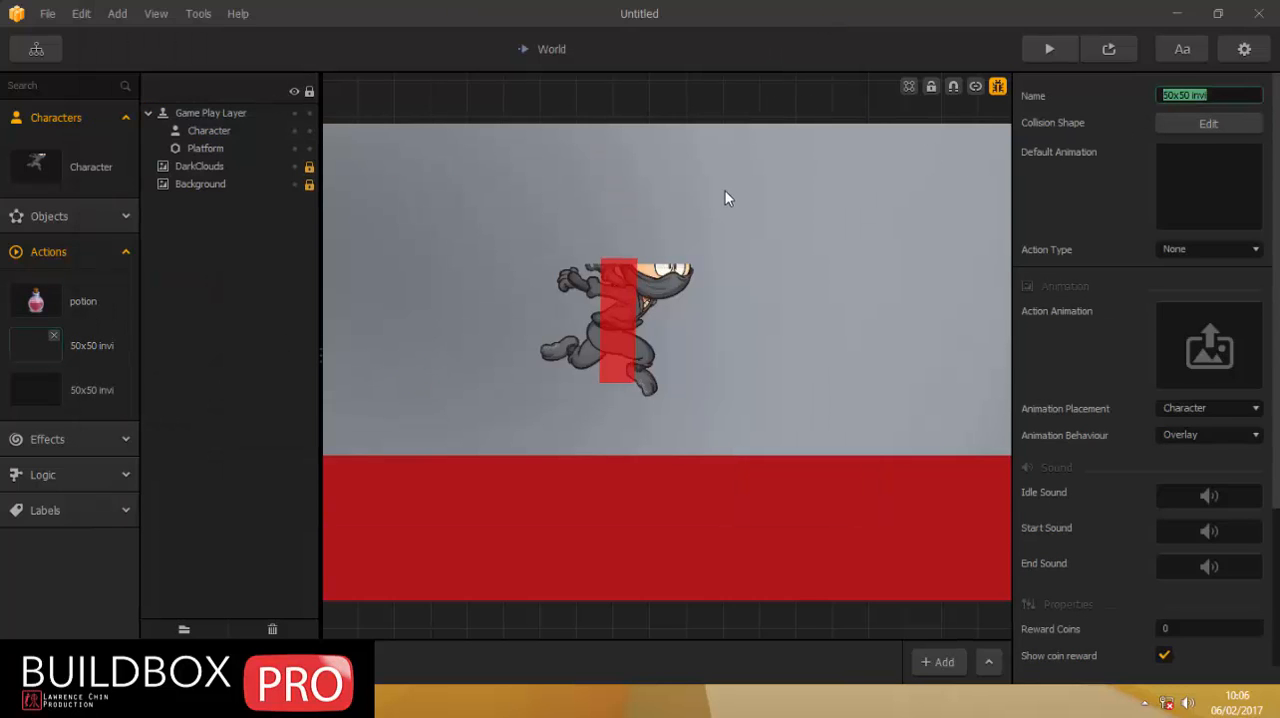
text(100)
click(1116, 359)
Set the 100 action's reward points to 100 and clear the selection.
scroll(1113, 361, down, 2)
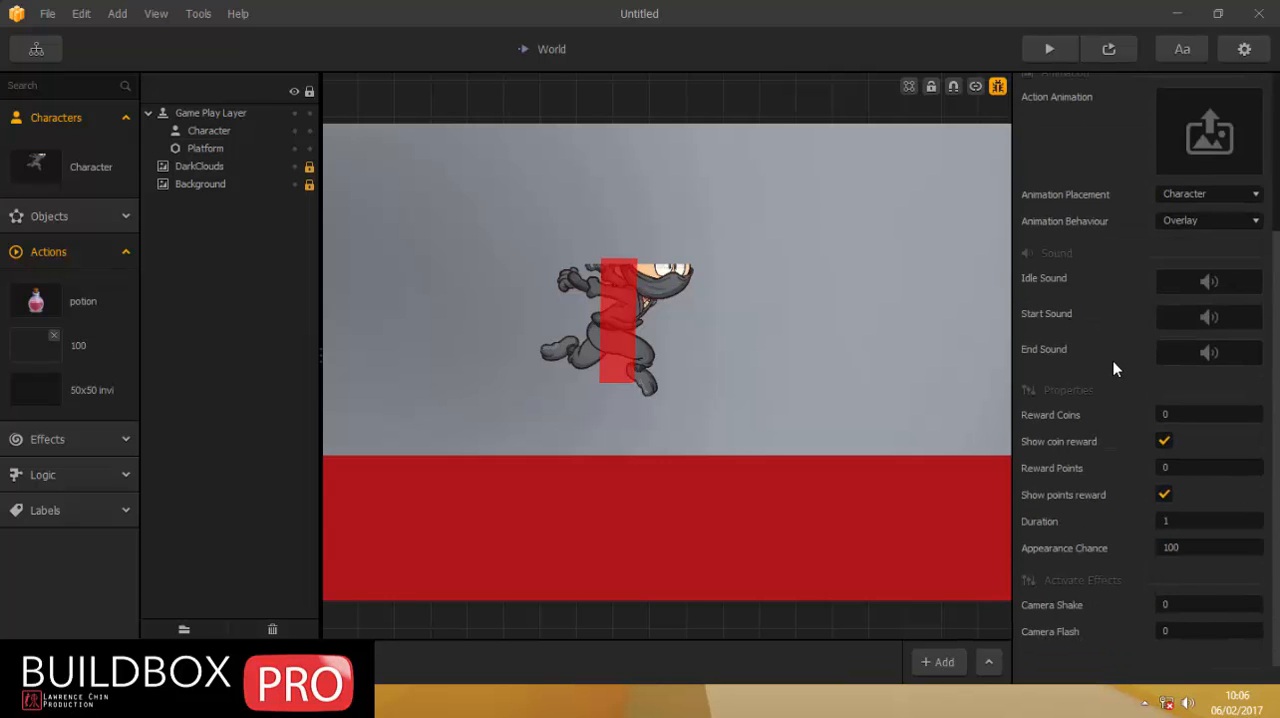
click(1180, 412)
click(1175, 467)
text(100)
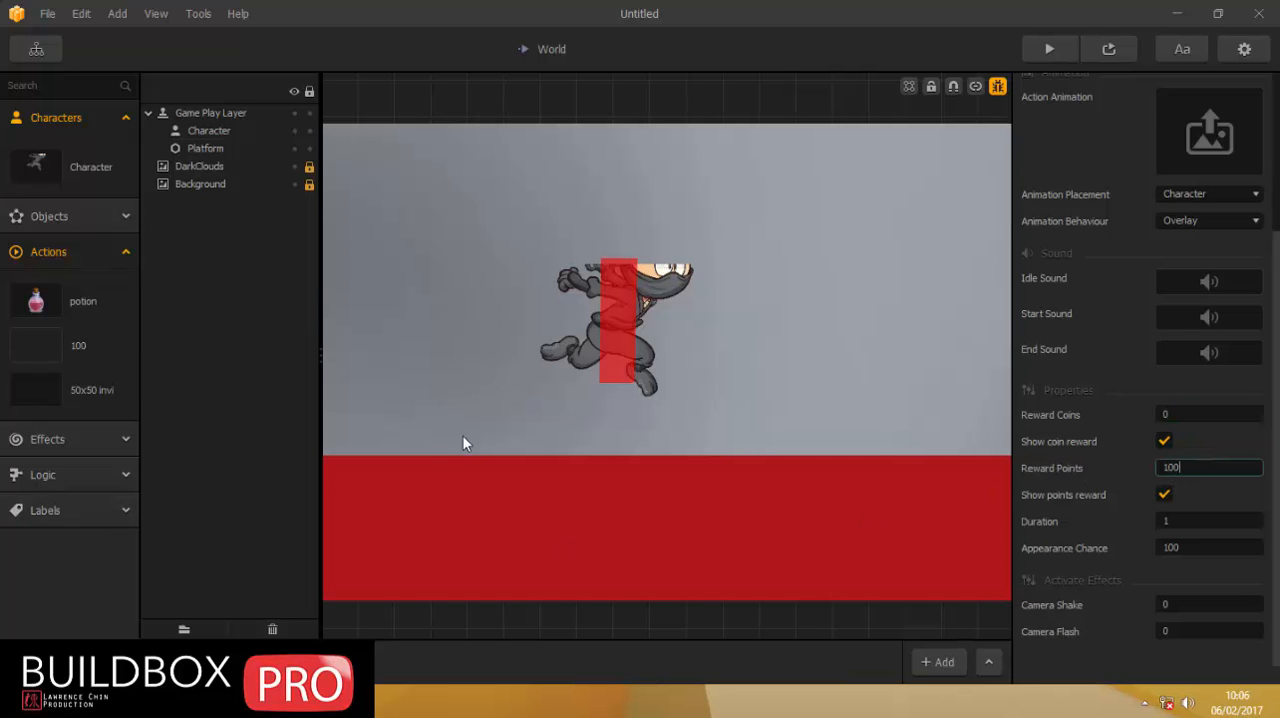
click(523, 323)
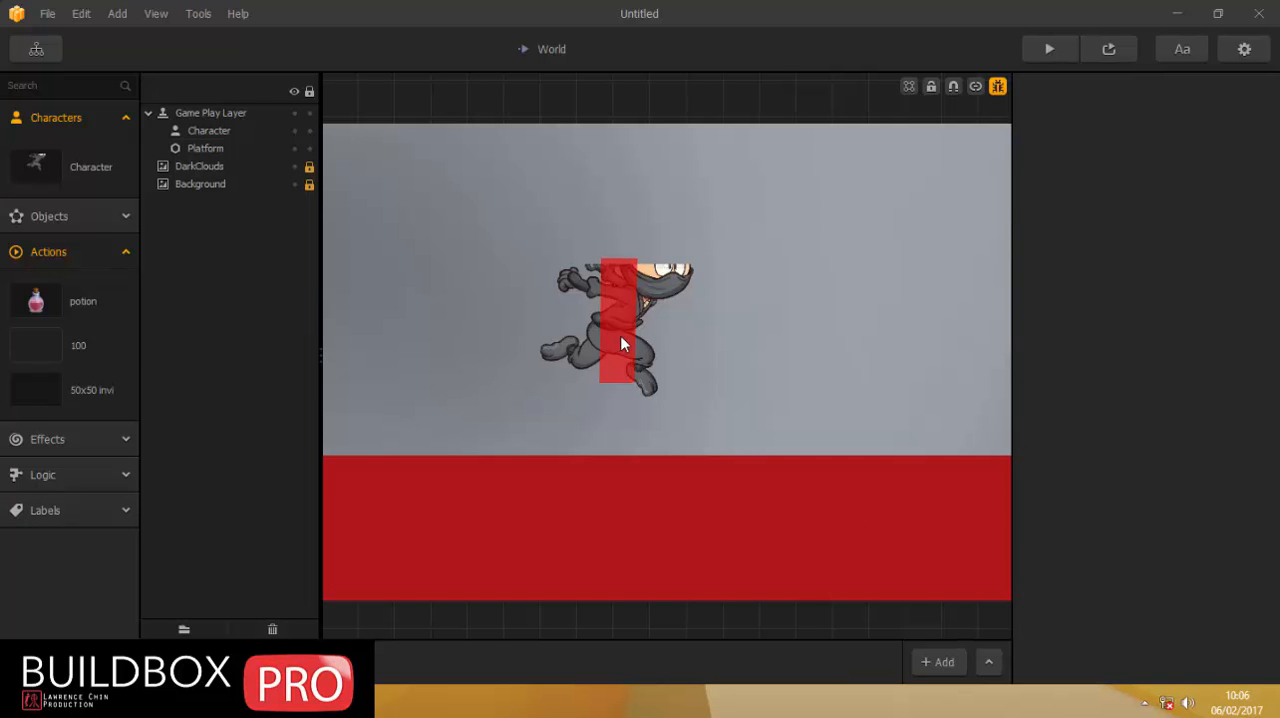
Move the Character down onto the platform at about 411.7, 304, and place the 100 action over the Character.
drag(622, 338, 598, 409)
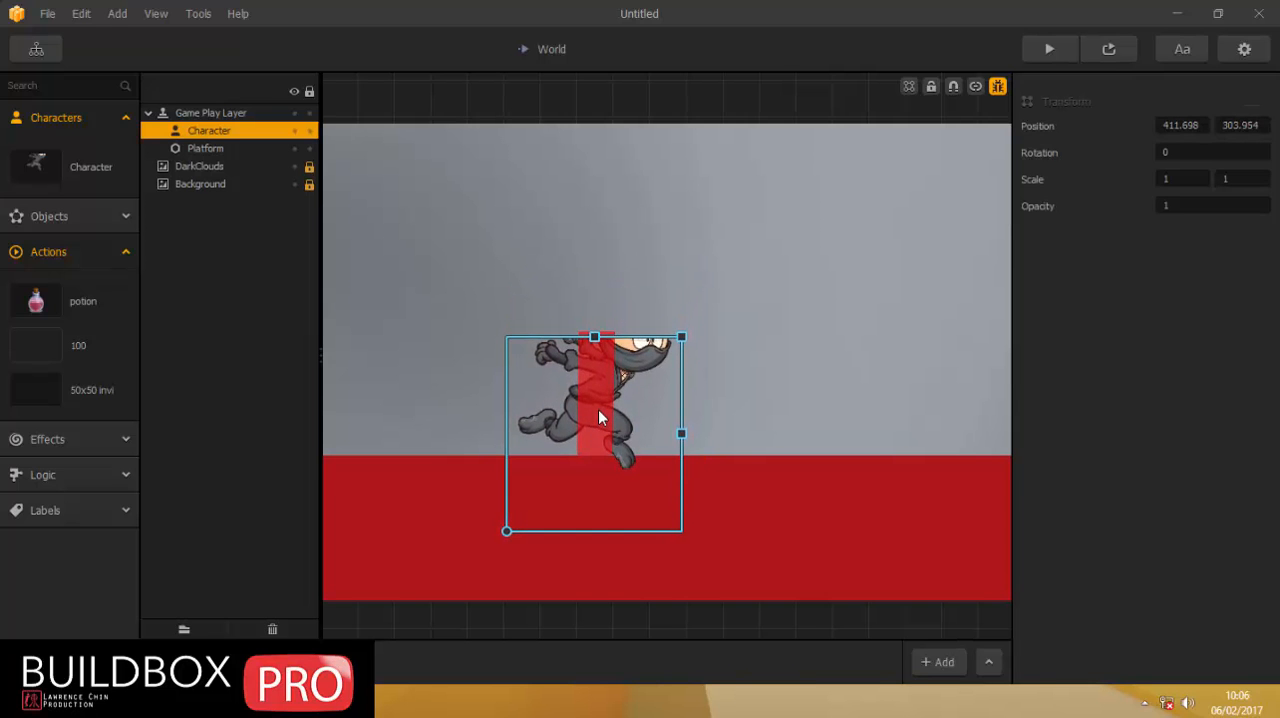
drag(32, 347, 586, 379)
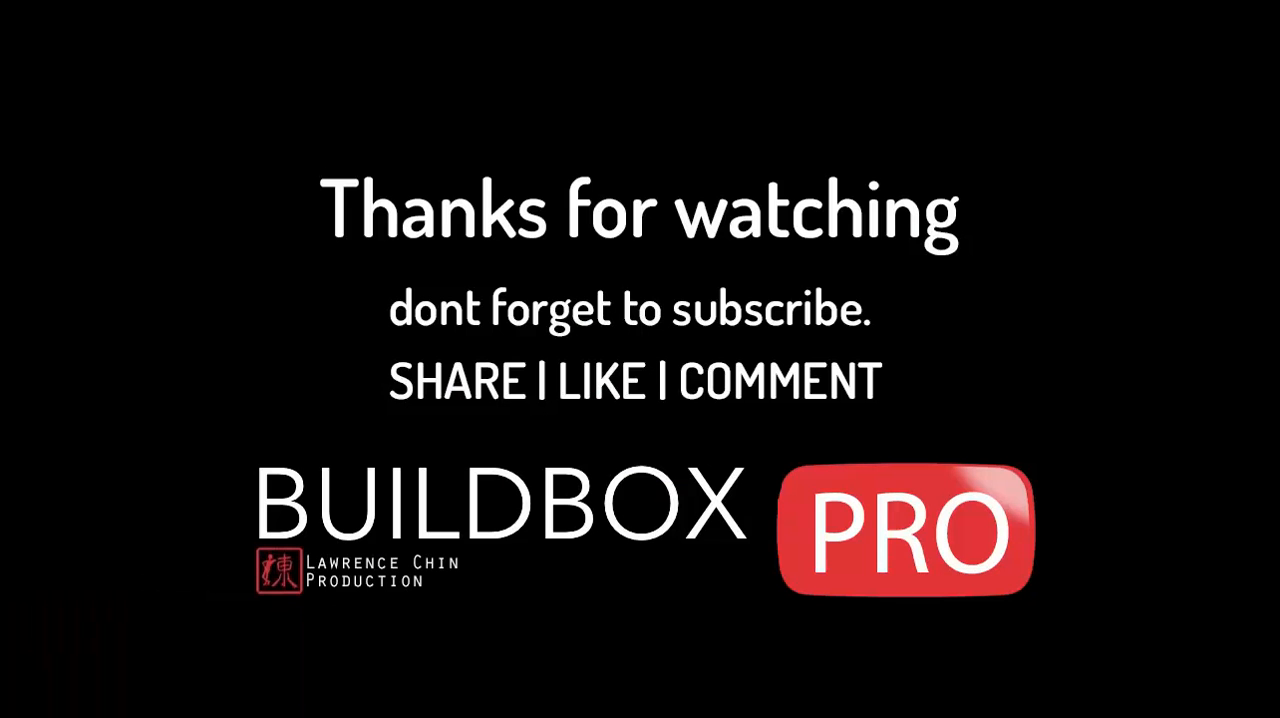